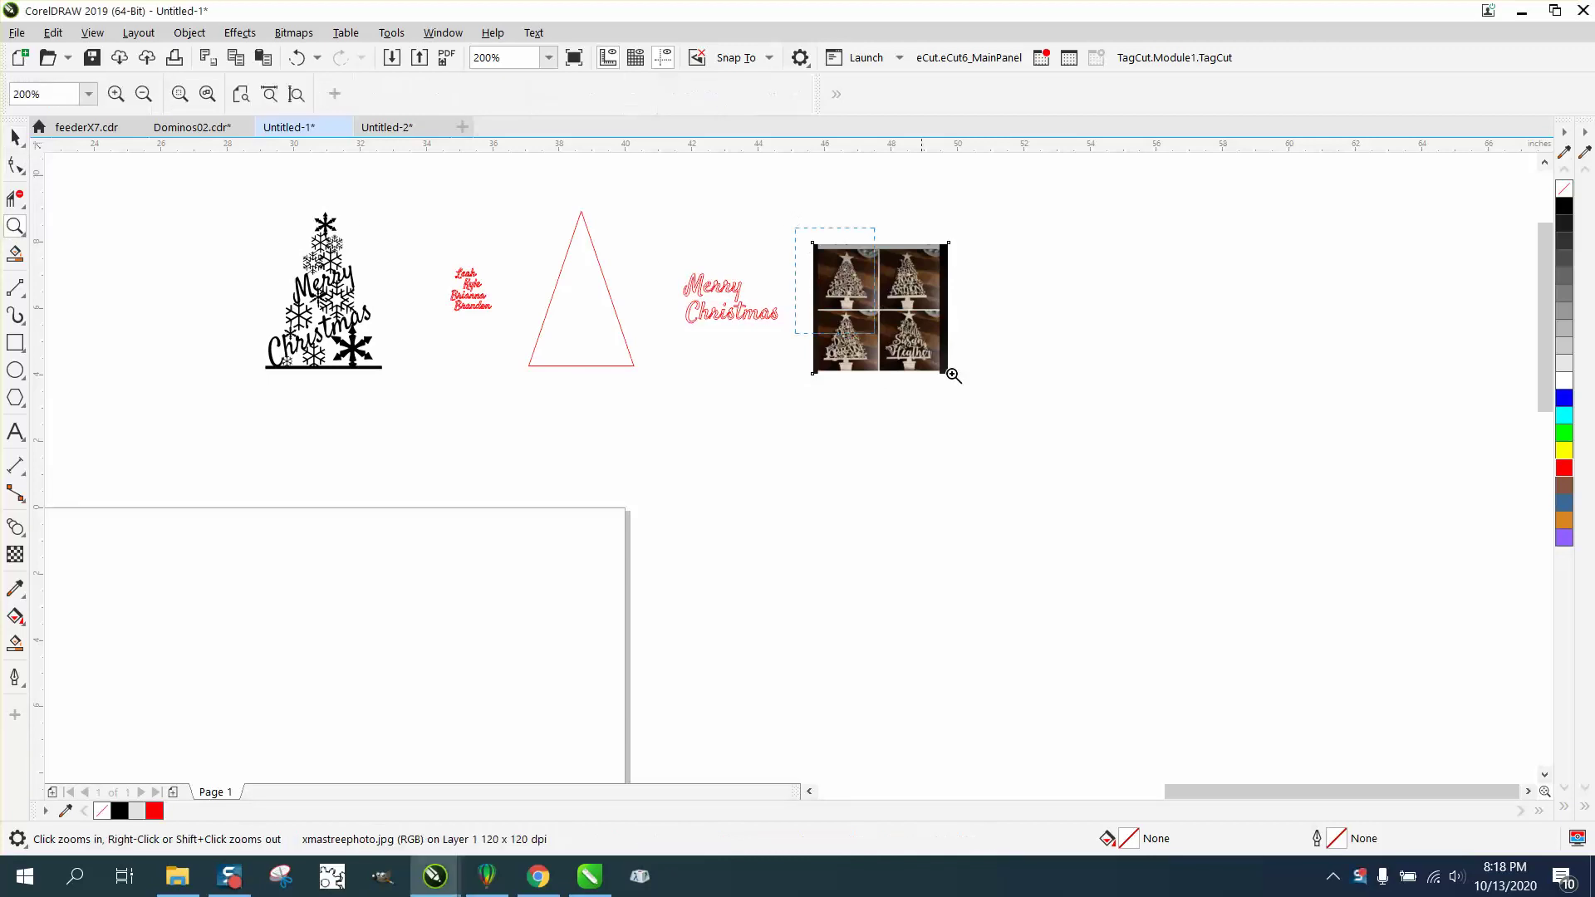
# Step: Zoom in on the reference tree photos, triangle and snowflake tree, then zoom back out
pyautogui.moveTo(524, 223); pyautogui.dragTo(1076, 716)
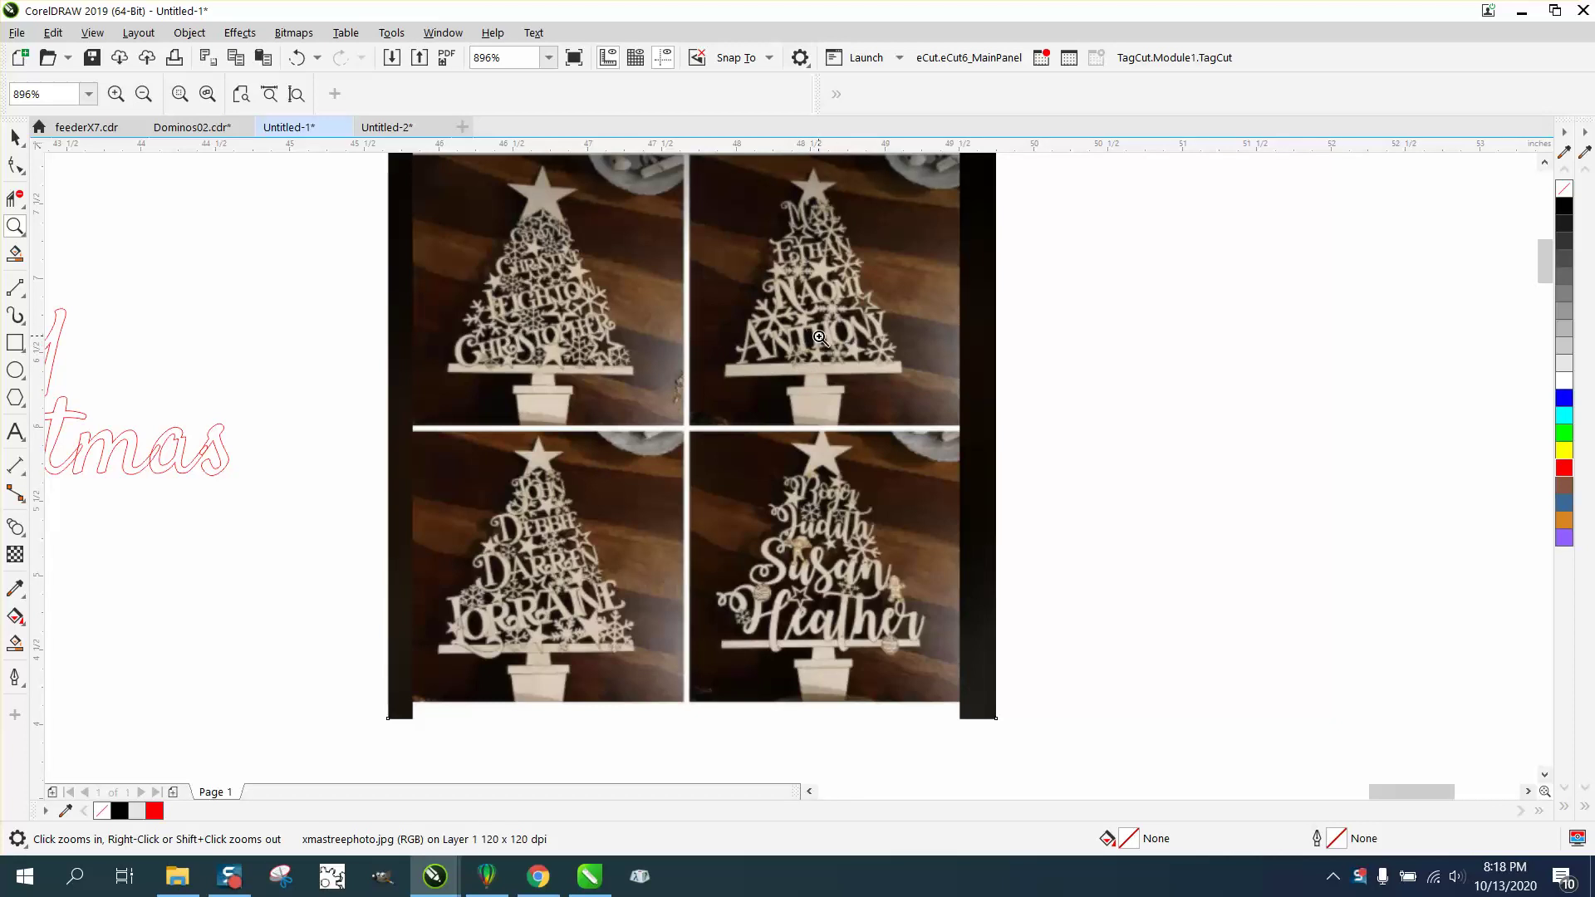
pyautogui.click(860, 316)
pyautogui.scroll(-3, 781, 494)
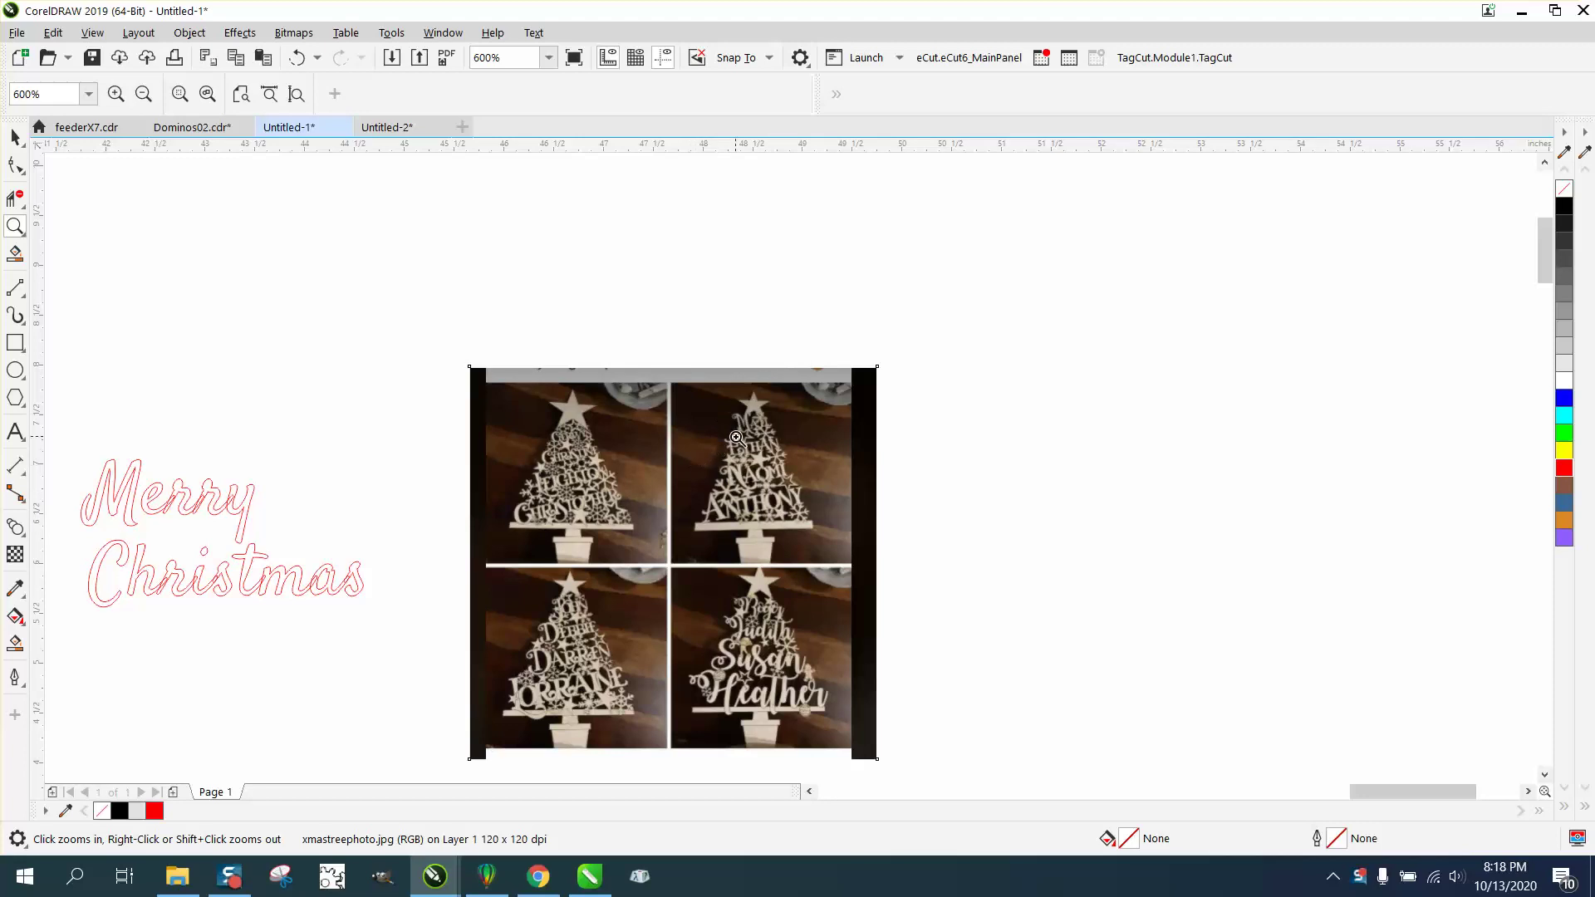
pyautogui.scroll(-2, 801, 445)
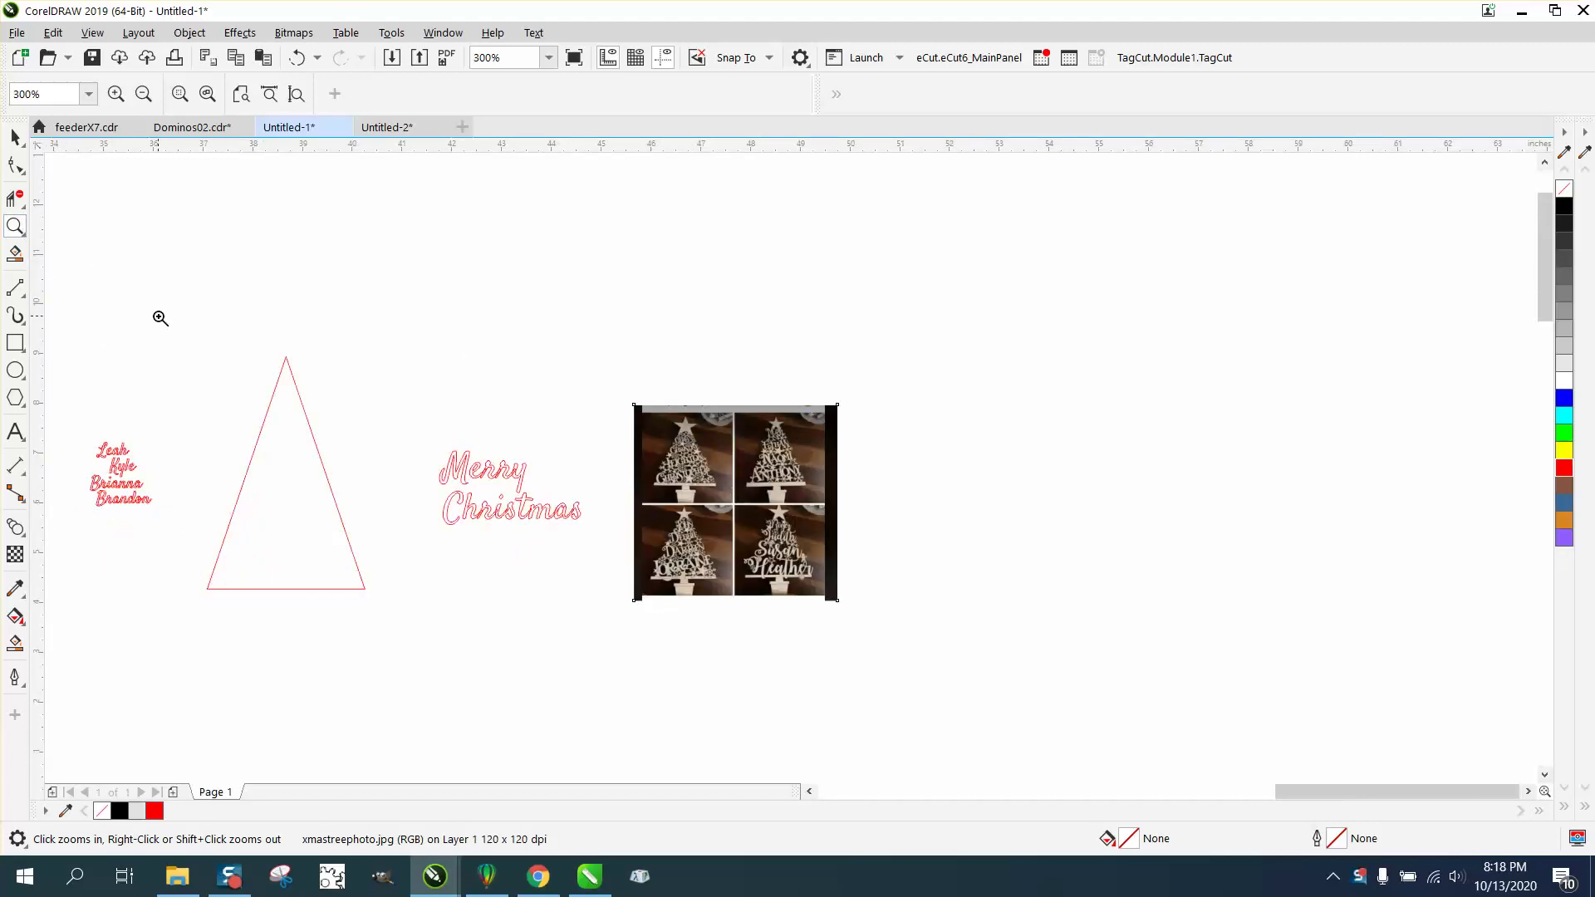
pyautogui.moveTo(159, 332); pyautogui.dragTo(846, 674)
pyautogui.scroll(-2, 499, 619)
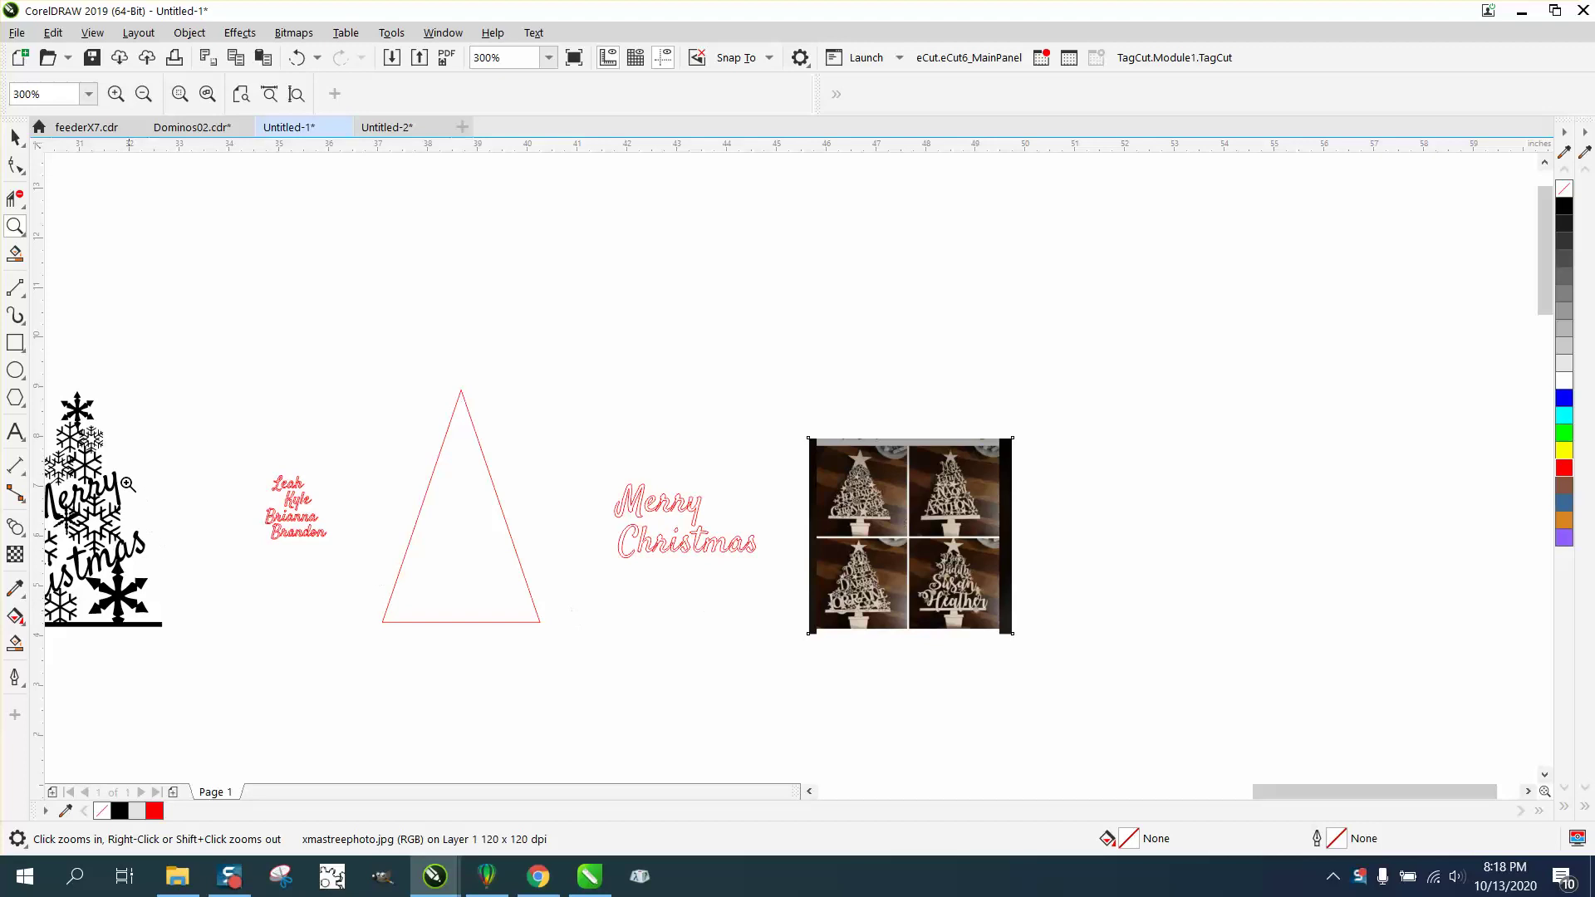
pyautogui.scroll(-3, 267, 515)
pyautogui.moveTo(178, 463); pyautogui.dragTo(277, 570)
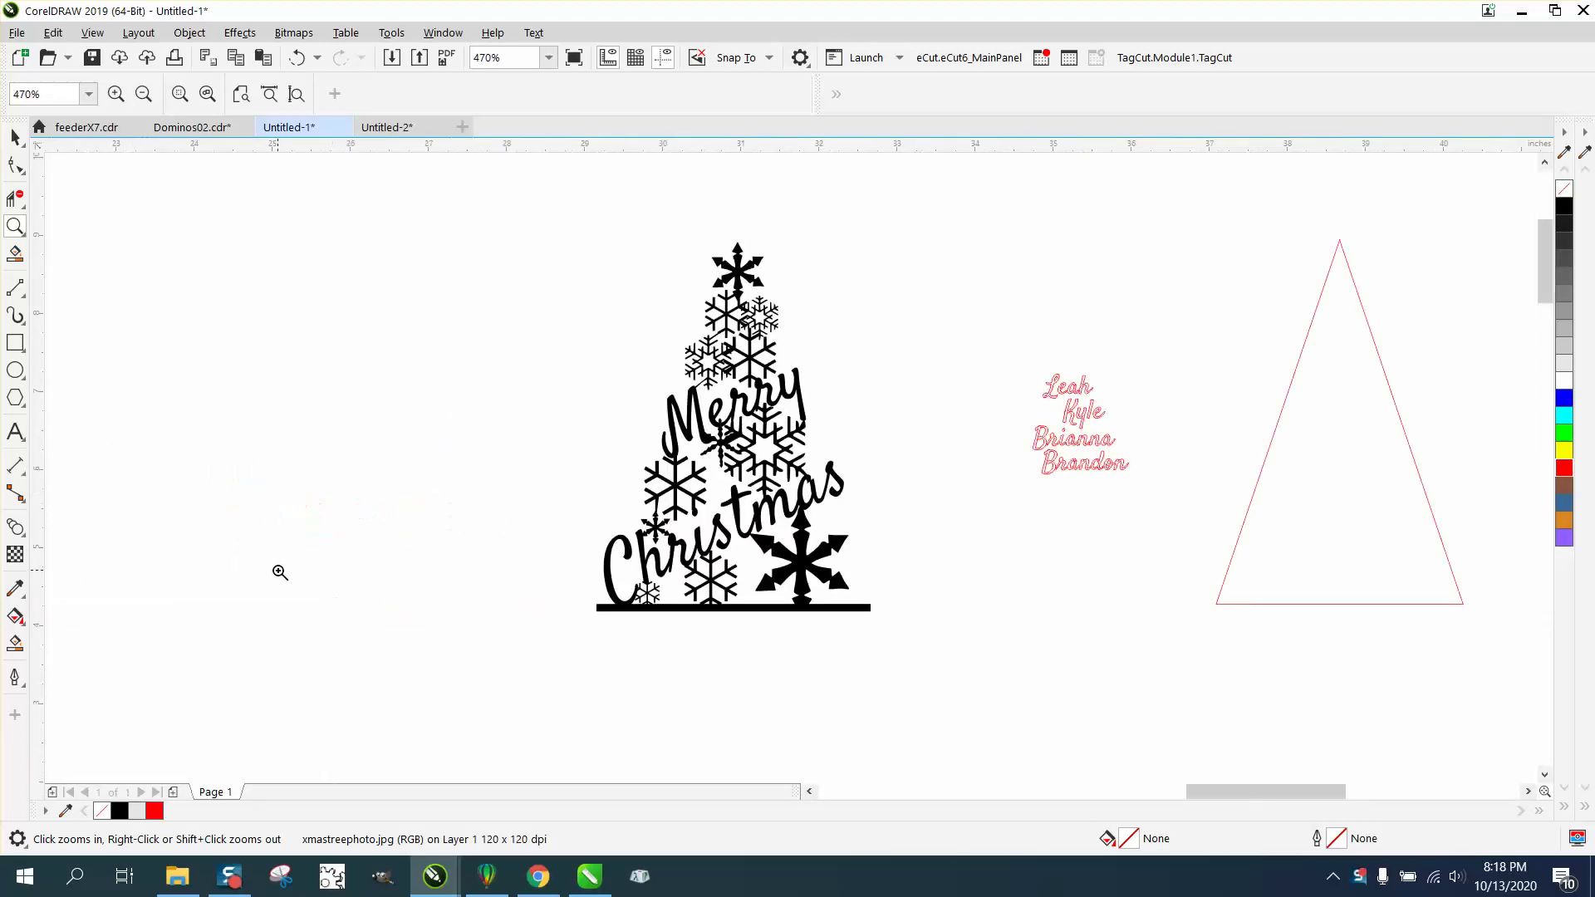
pyautogui.moveTo(588, 257); pyautogui.dragTo(936, 651)
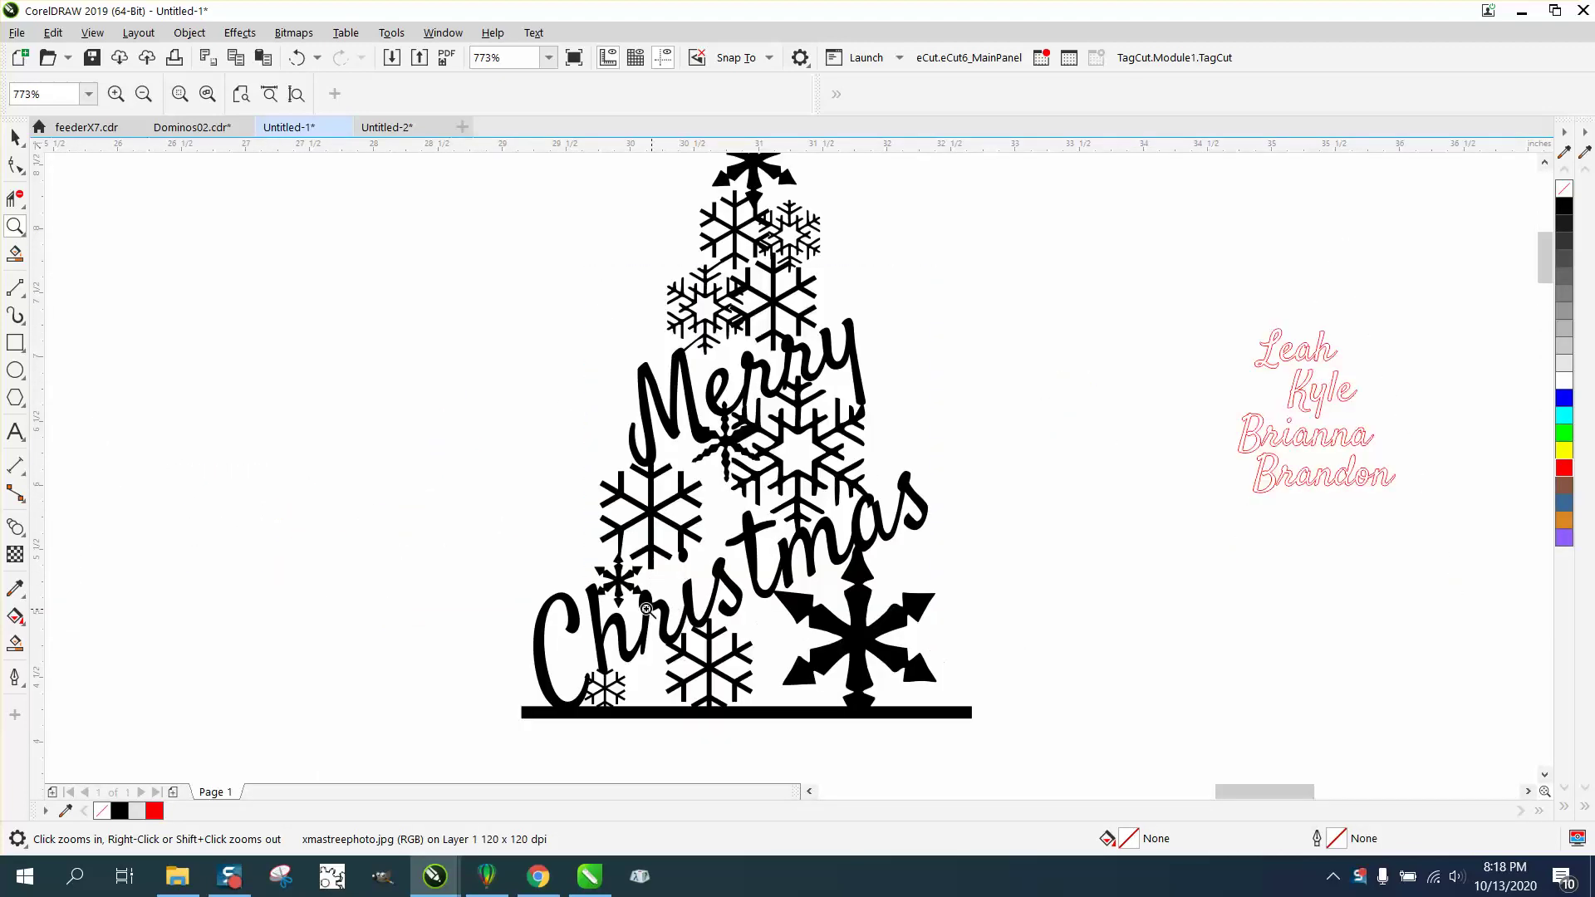
pyautogui.scroll(-3, 598, 605)
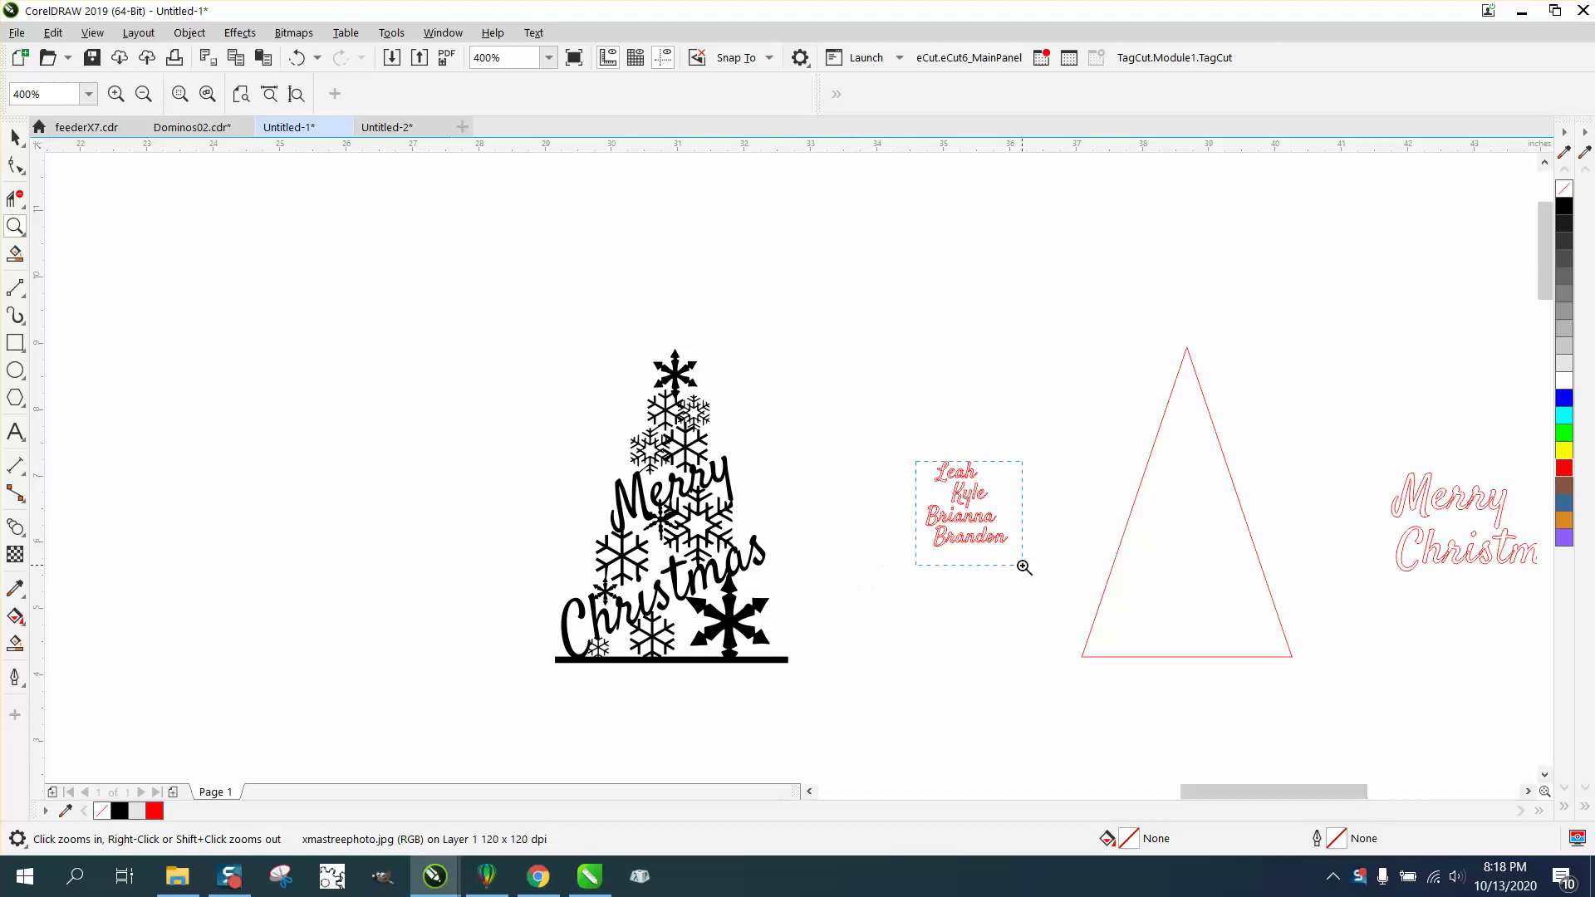
pyautogui.scroll(5, 1041, 585)
pyautogui.scroll(-3, 712, 606)
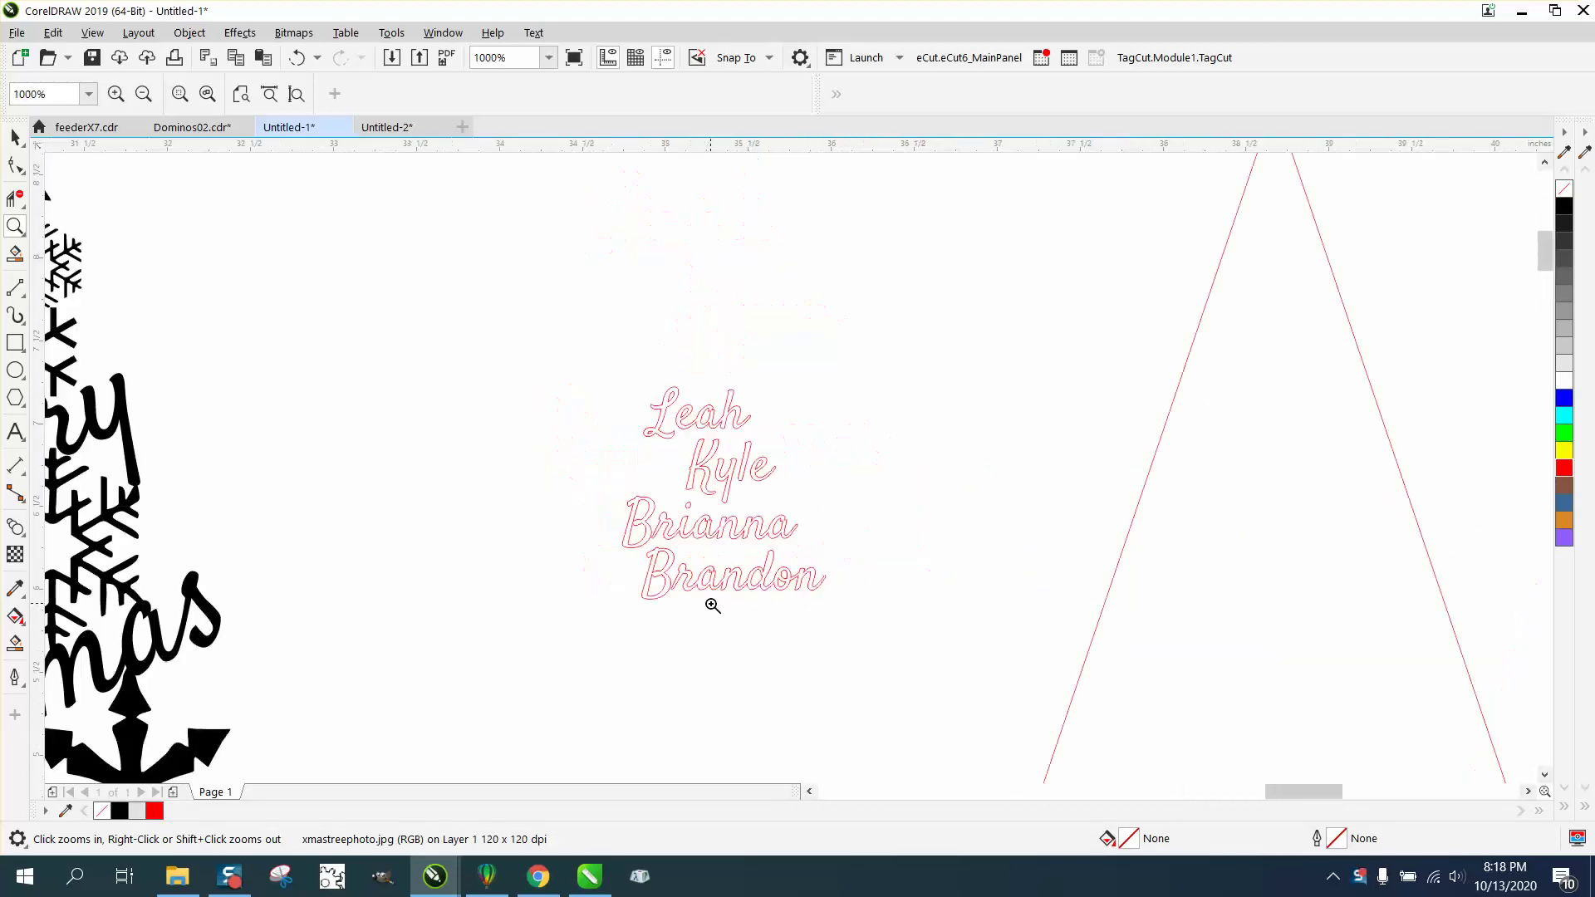
pyautogui.rightClick(706, 606)
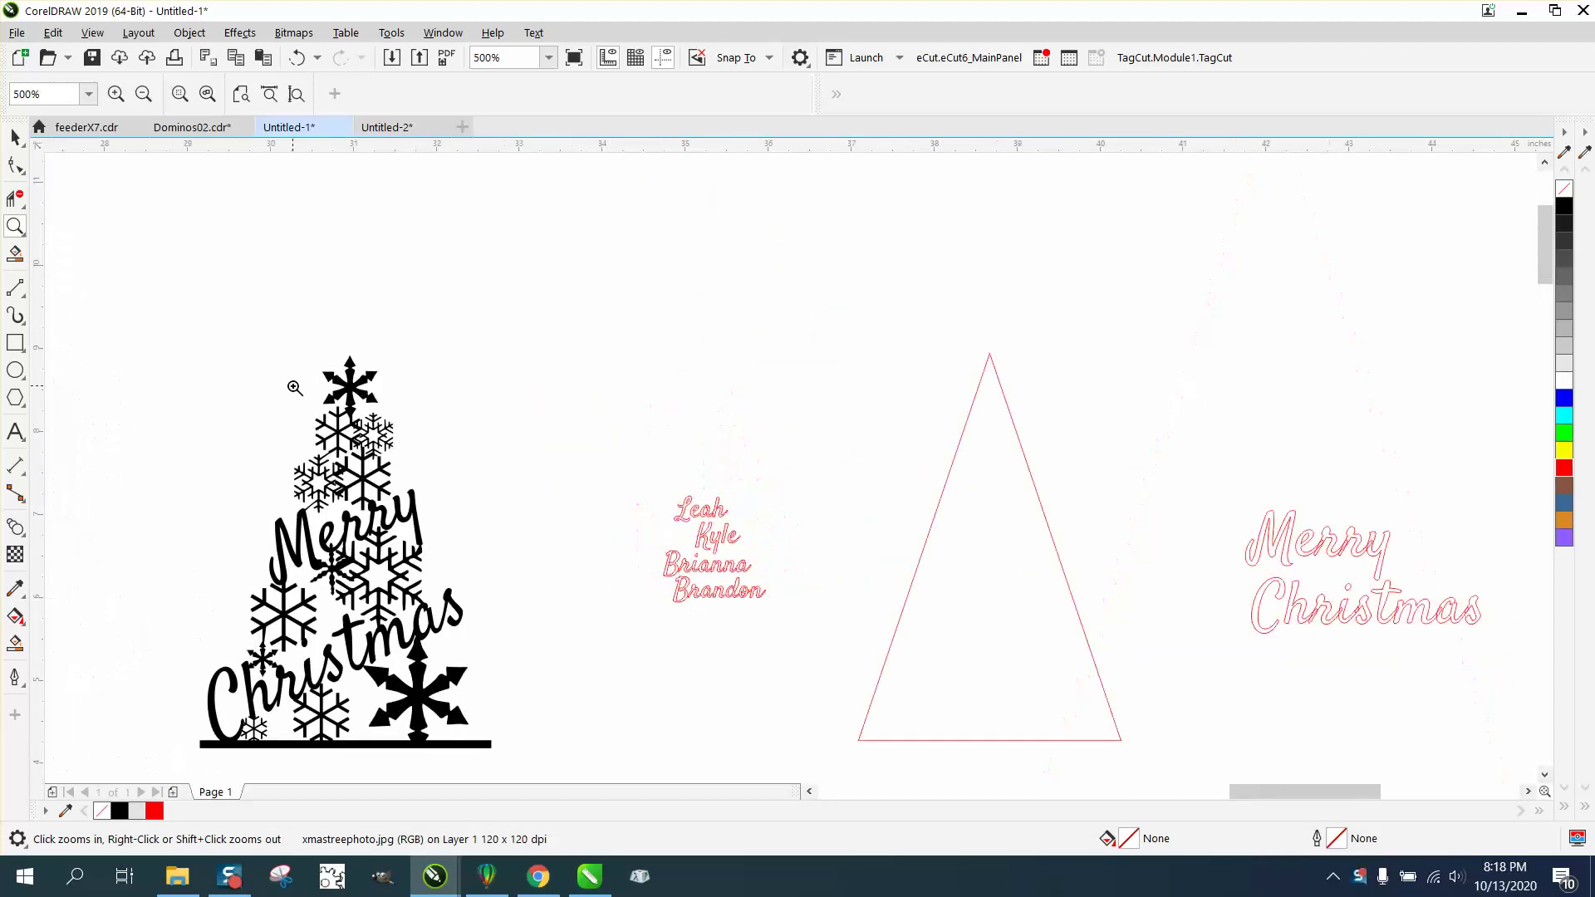
pyautogui.click(16, 137)
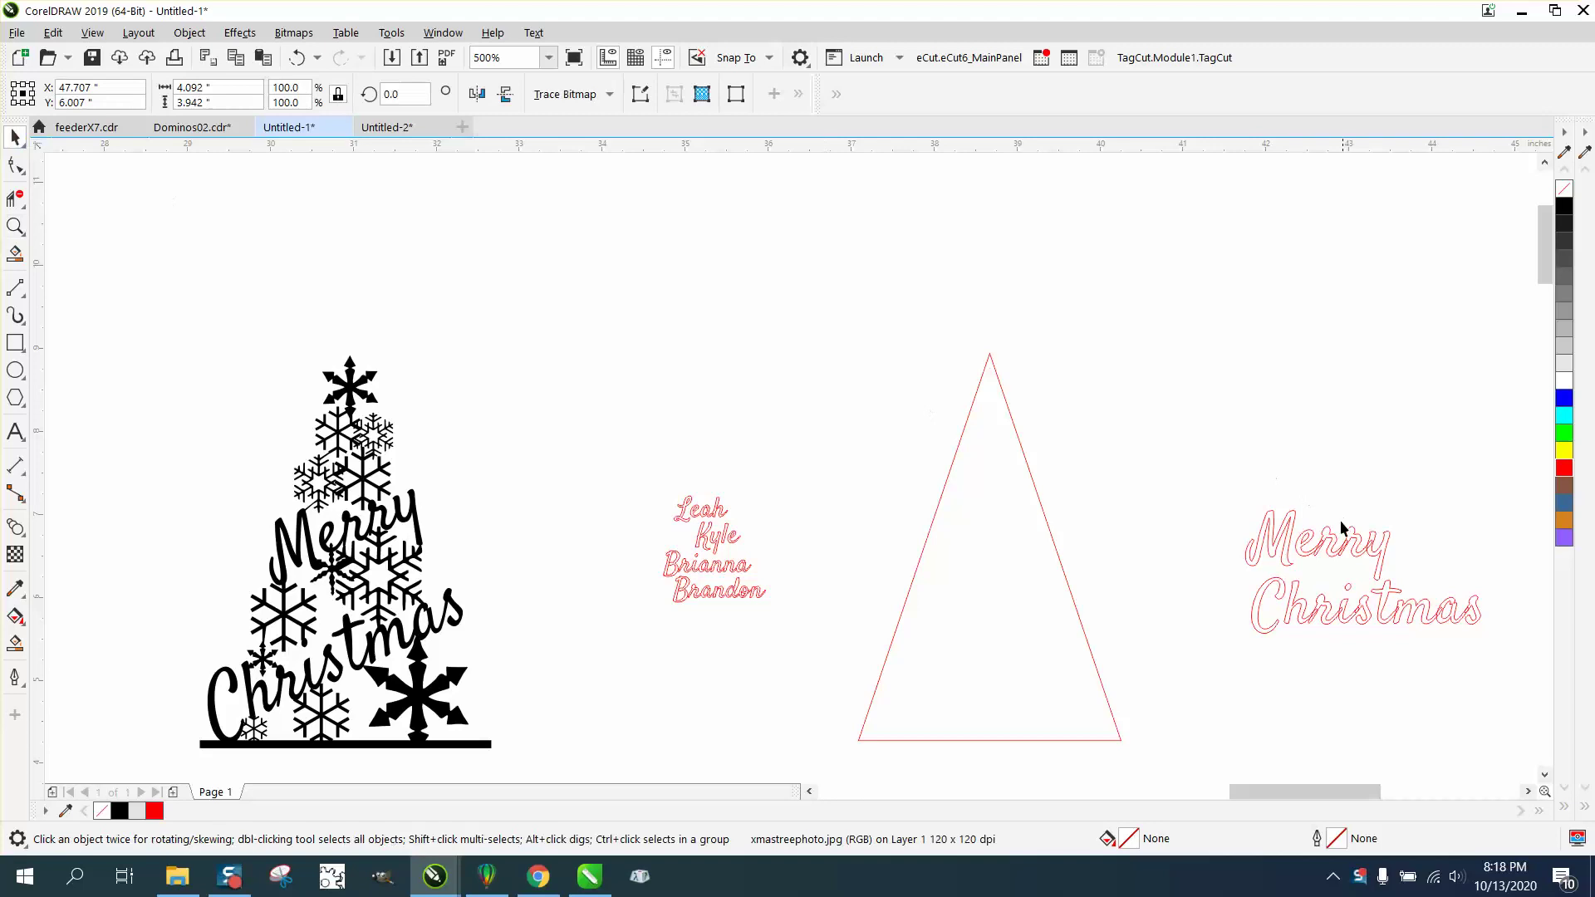
pyautogui.click(16, 226)
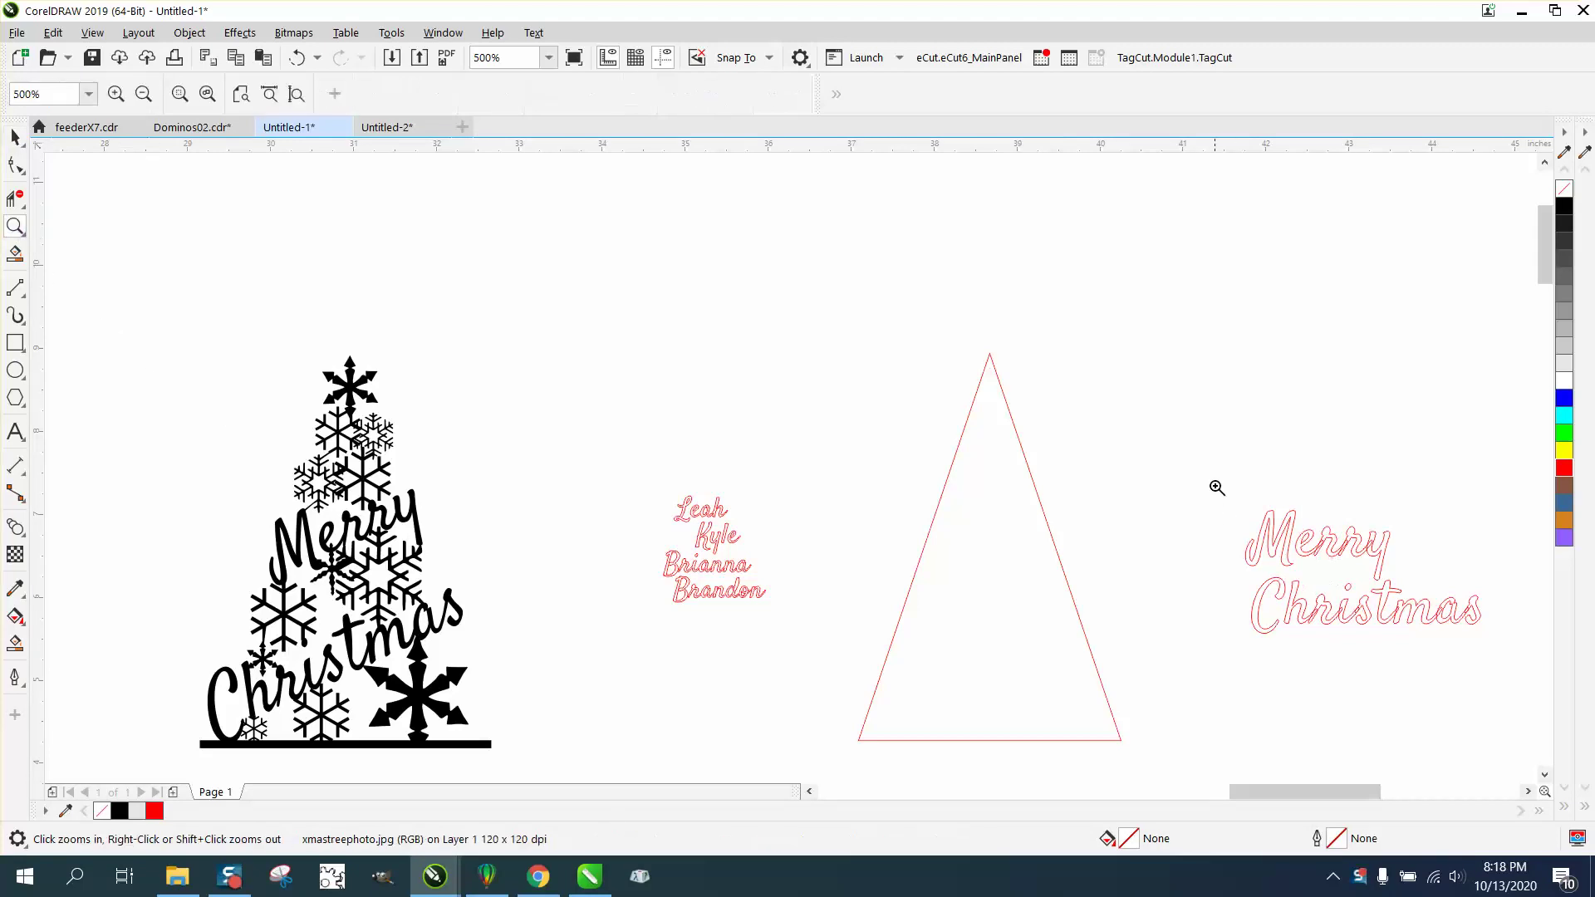
# Step: Zoom in on the lettering and preview Merry with a black fill, then remove it
pyautogui.moveTo(1217, 489); pyautogui.dragTo(1571, 709)
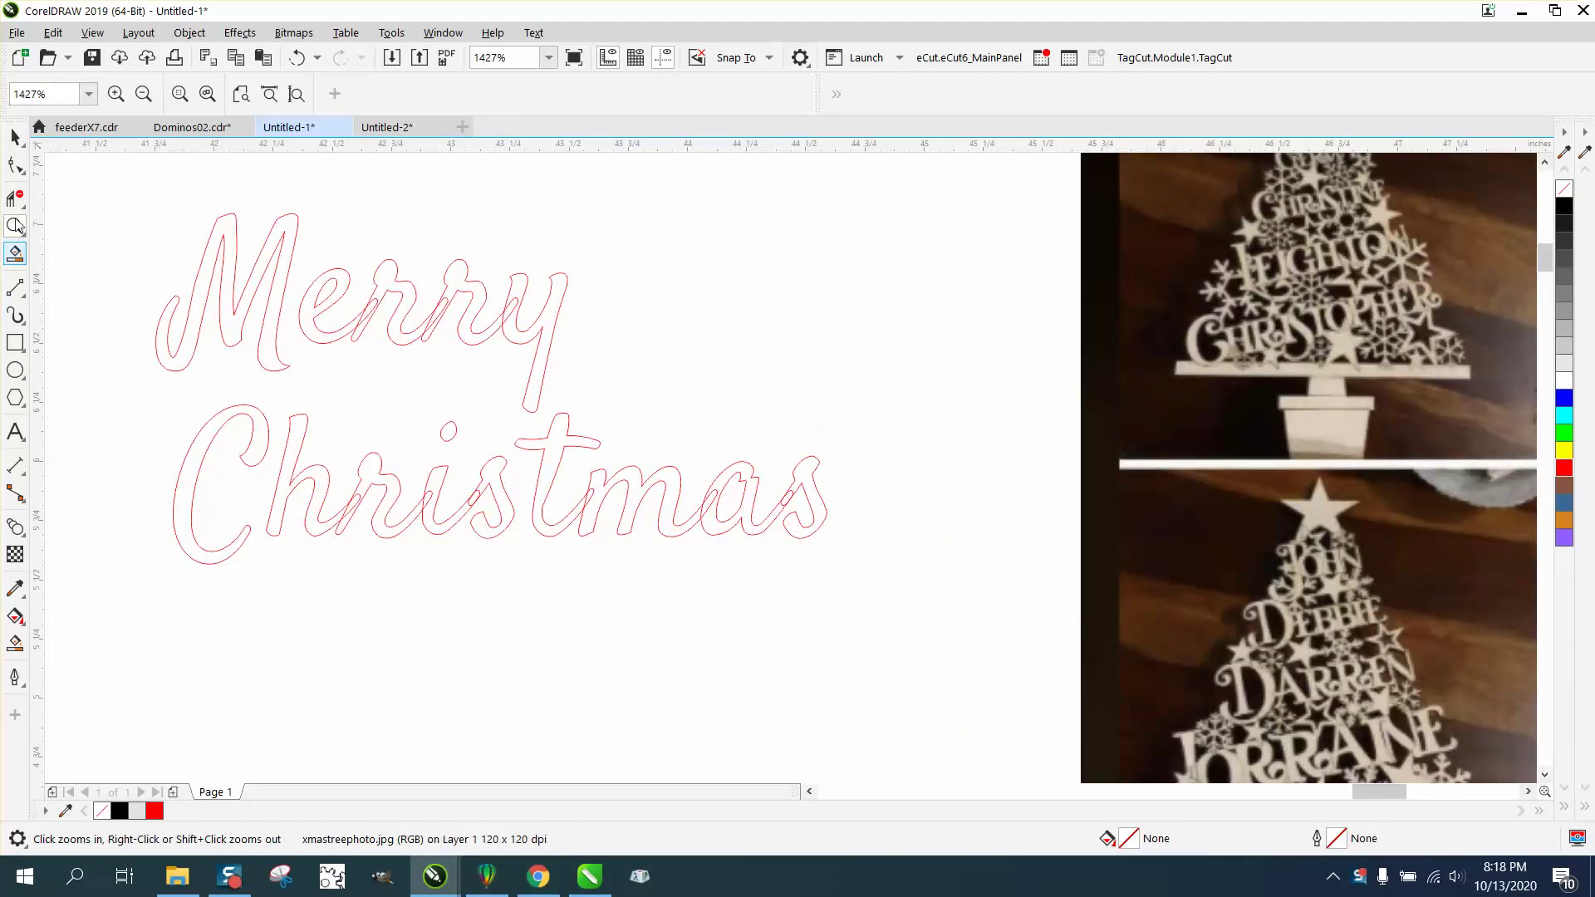
pyautogui.click(14, 143)
pyautogui.click(274, 298)
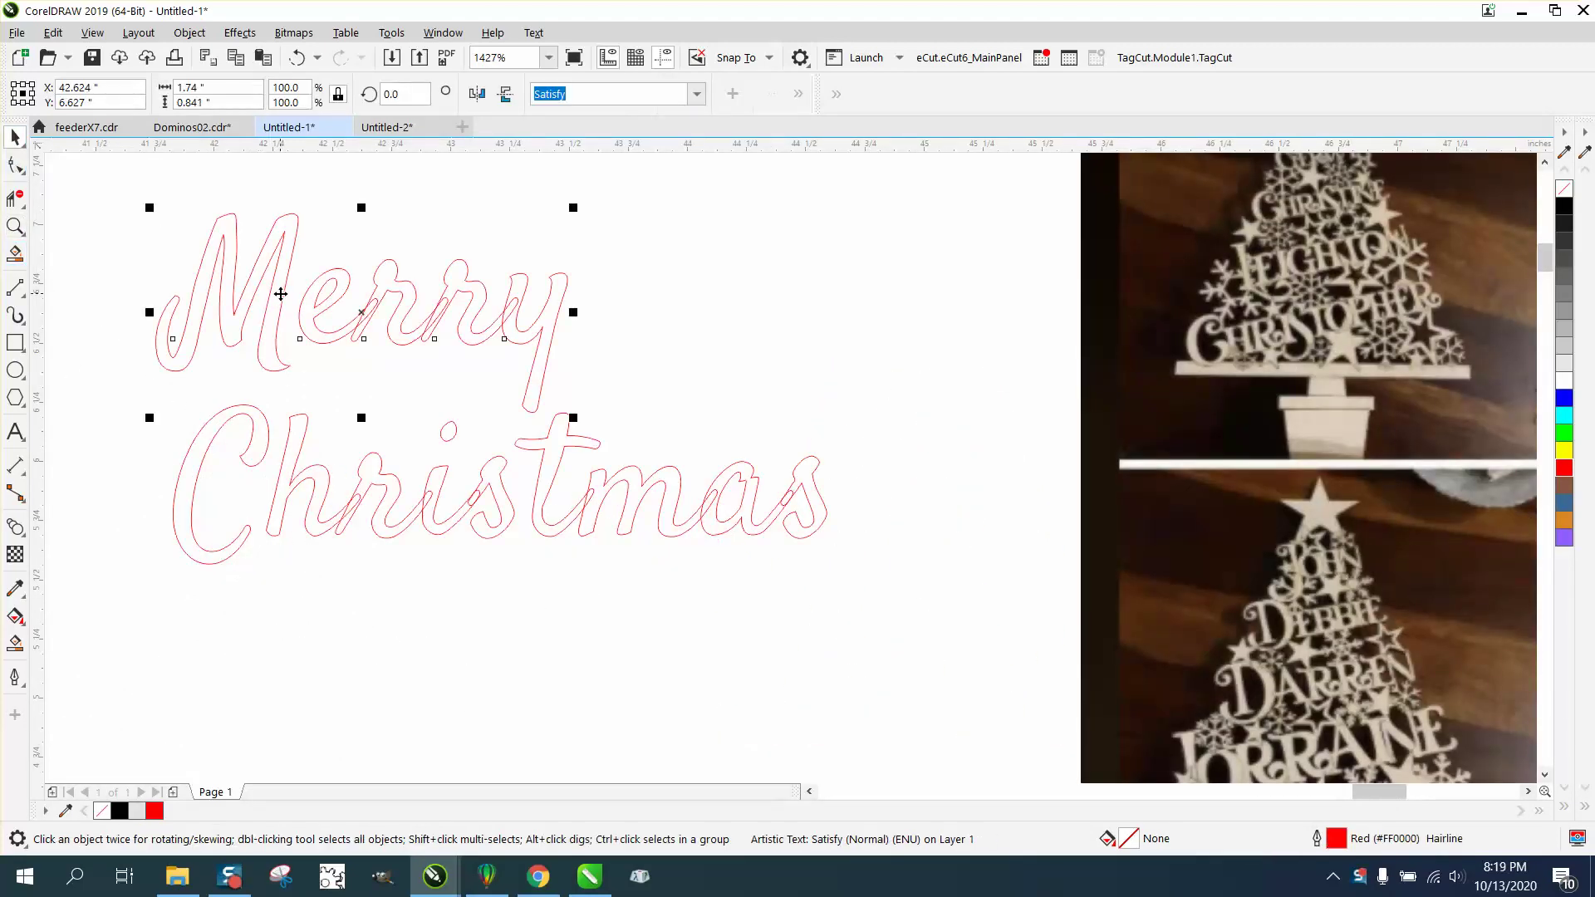
pyautogui.click(1566, 215)
pyautogui.click(1564, 190)
# Step: Break Merry apart, convert its letters to curves and weld them into one outline
pyautogui.click(190, 32)
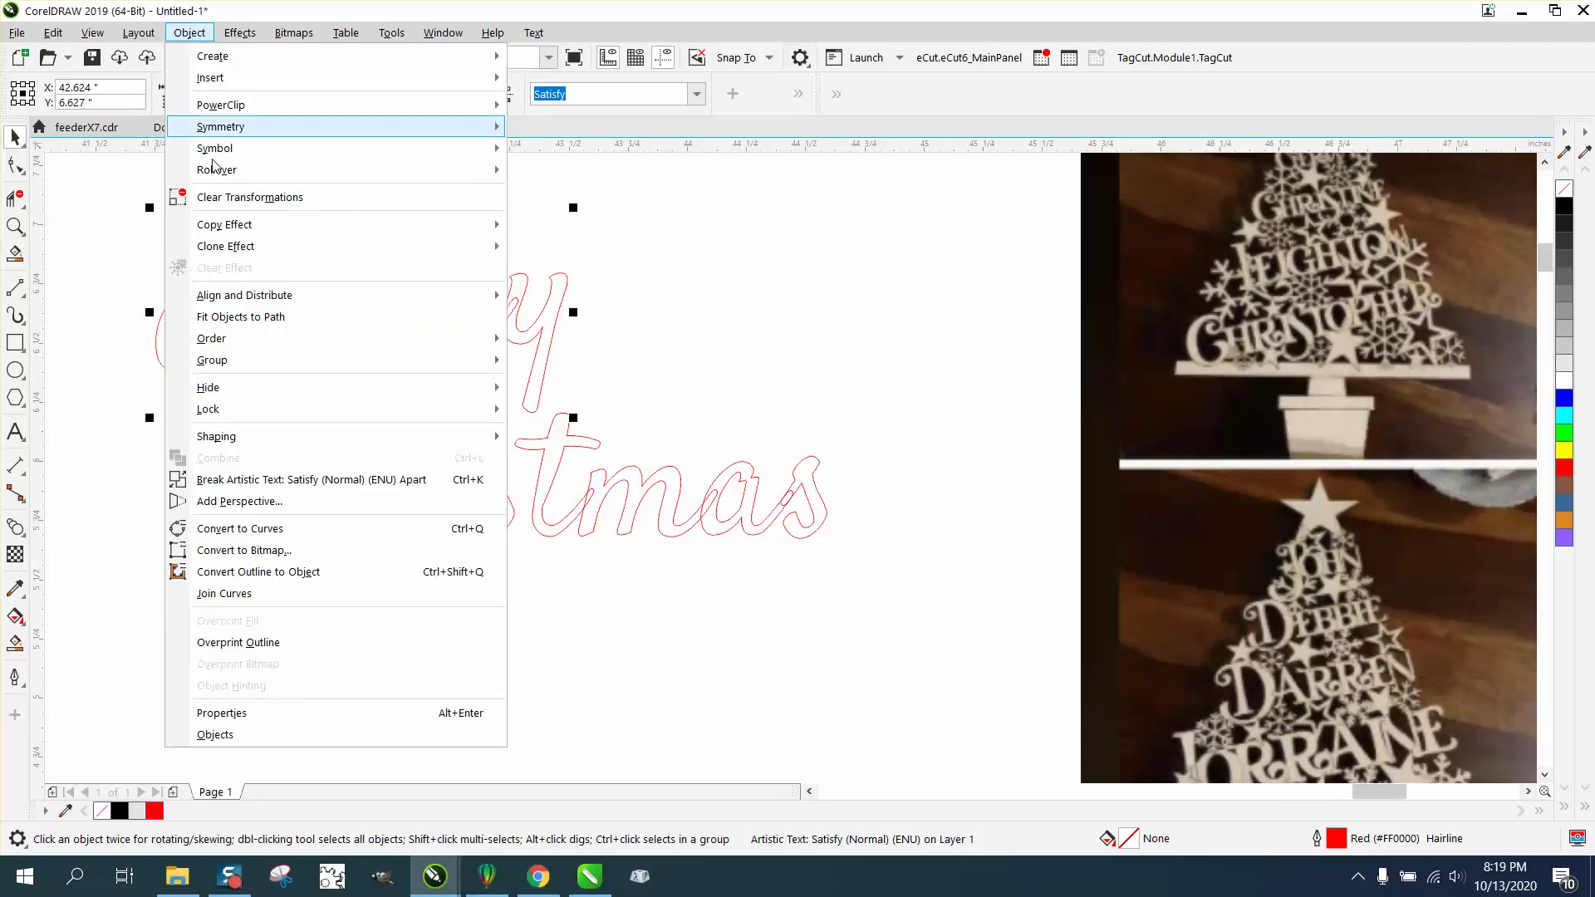
pyautogui.click(295, 480)
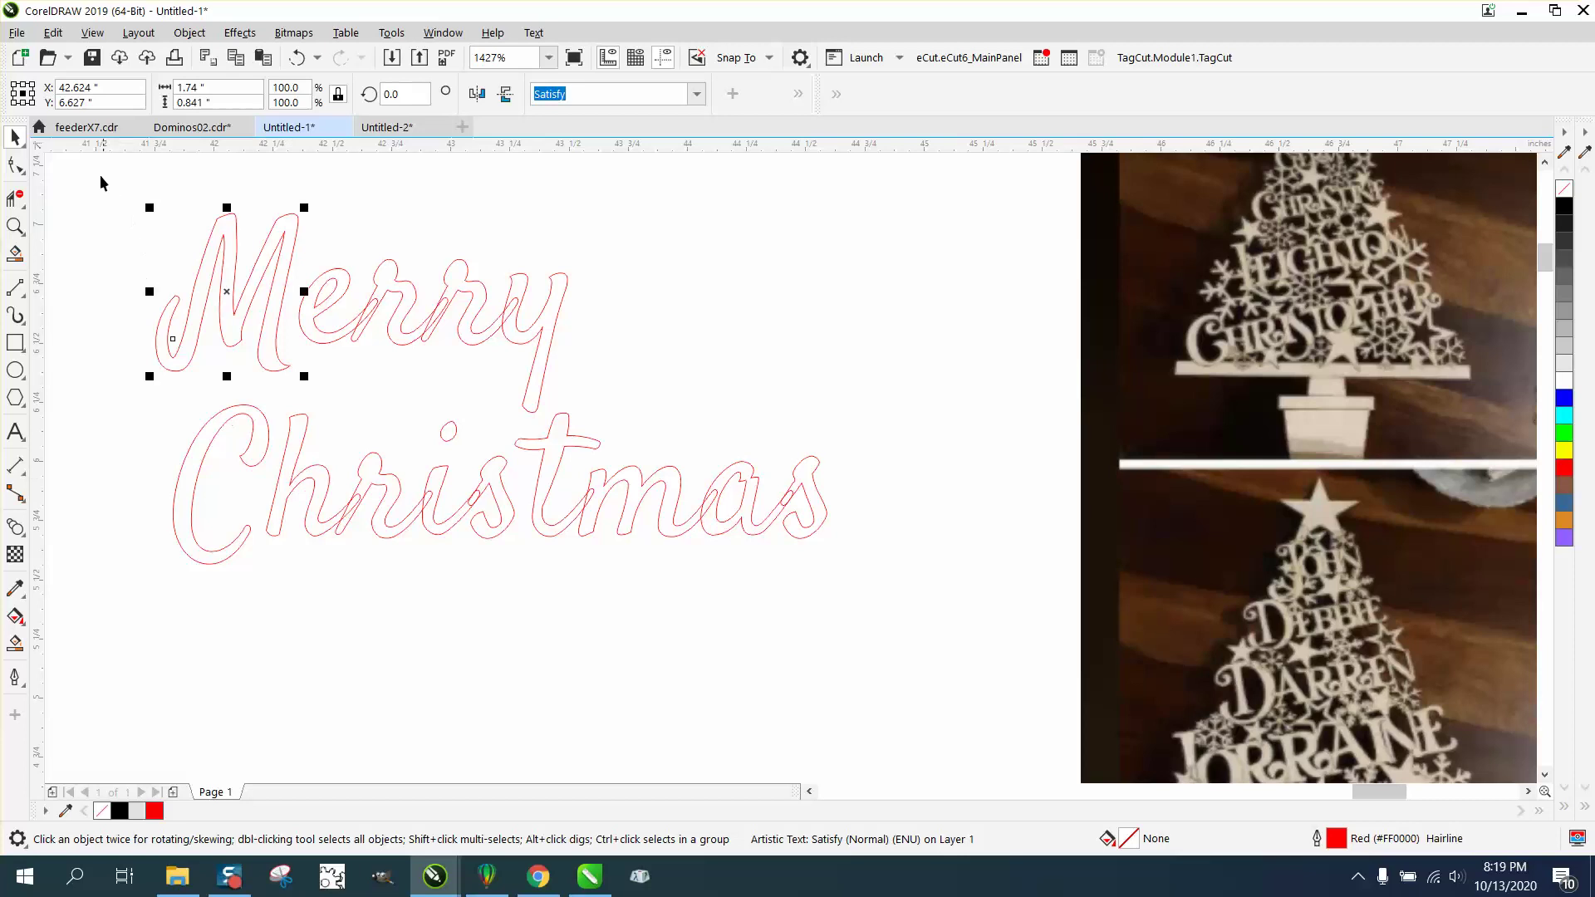
pyautogui.moveTo(100, 179); pyautogui.dragTo(590, 415)
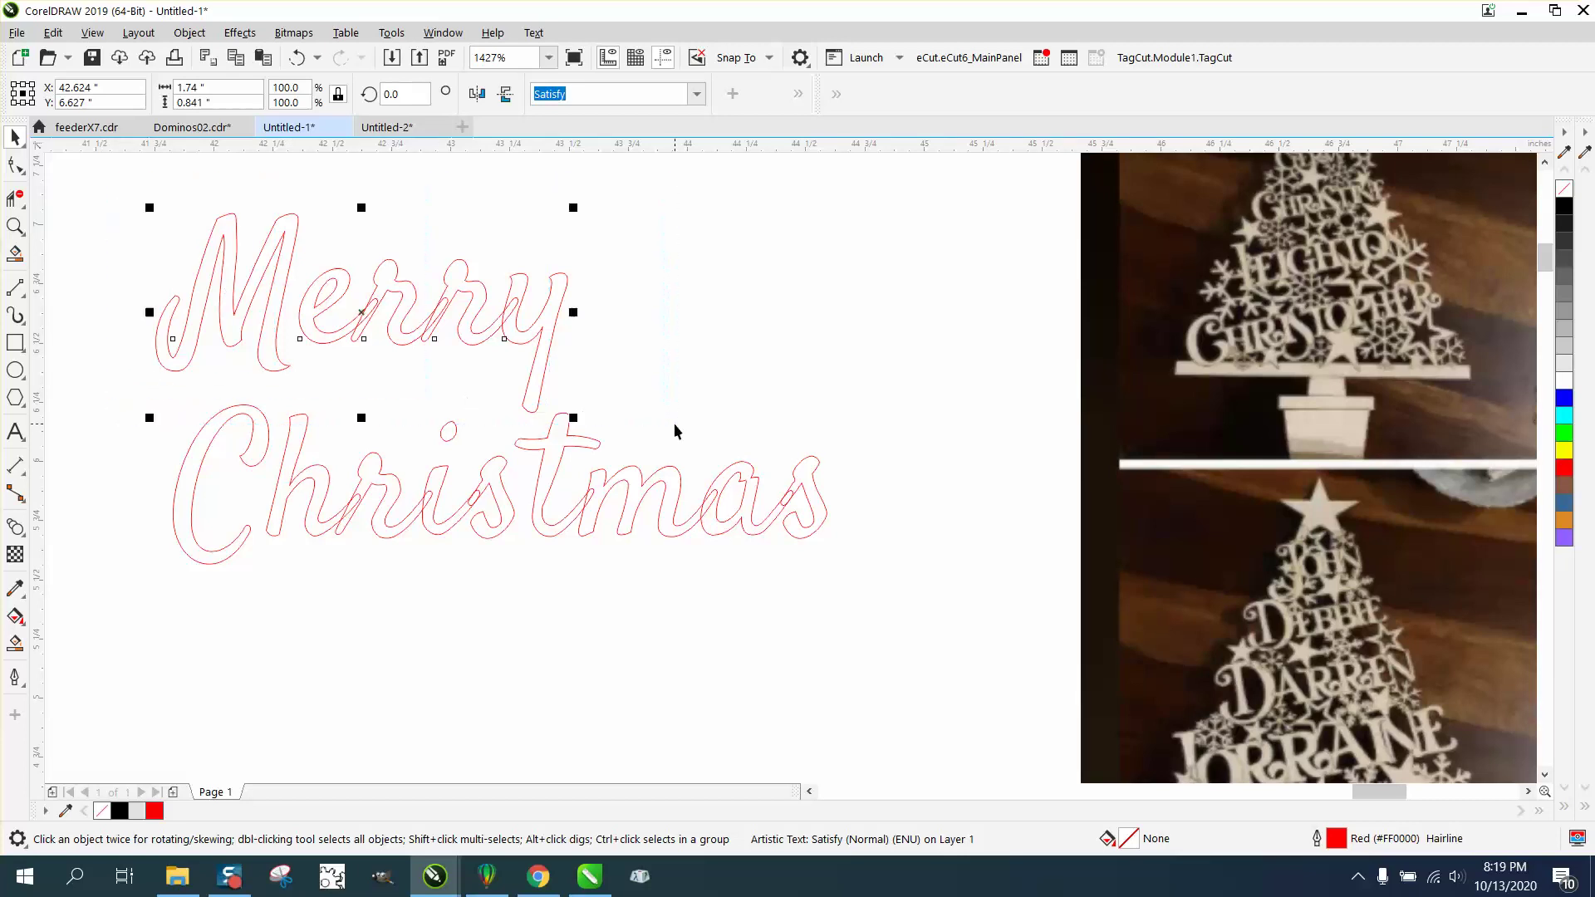
pyautogui.click(190, 32)
pyautogui.click(266, 525)
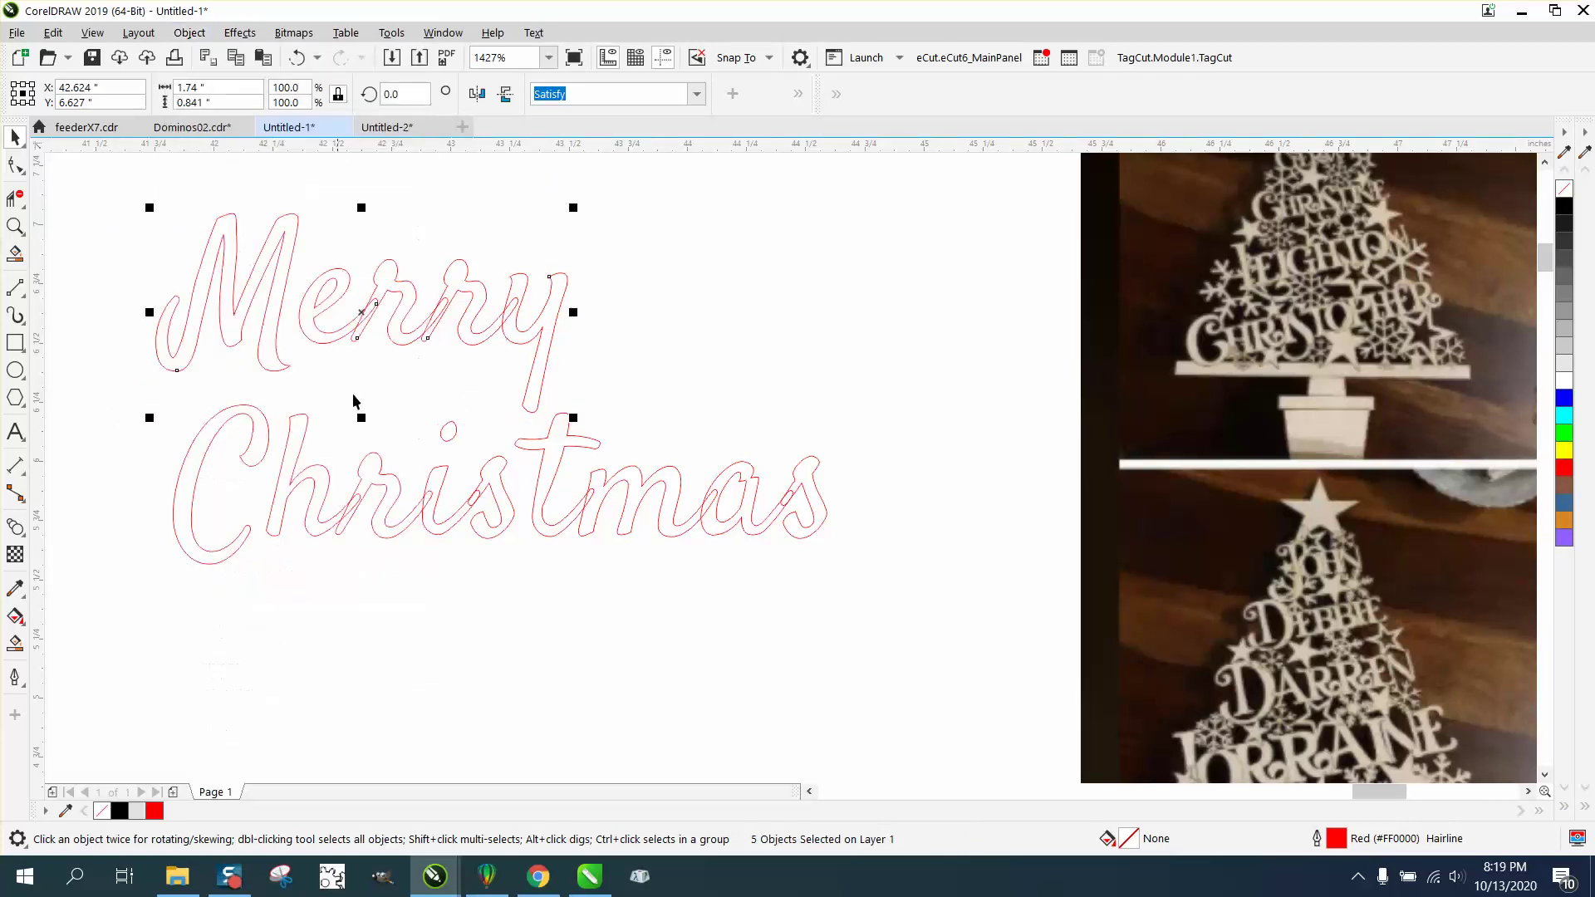
pyautogui.click(583, 94)
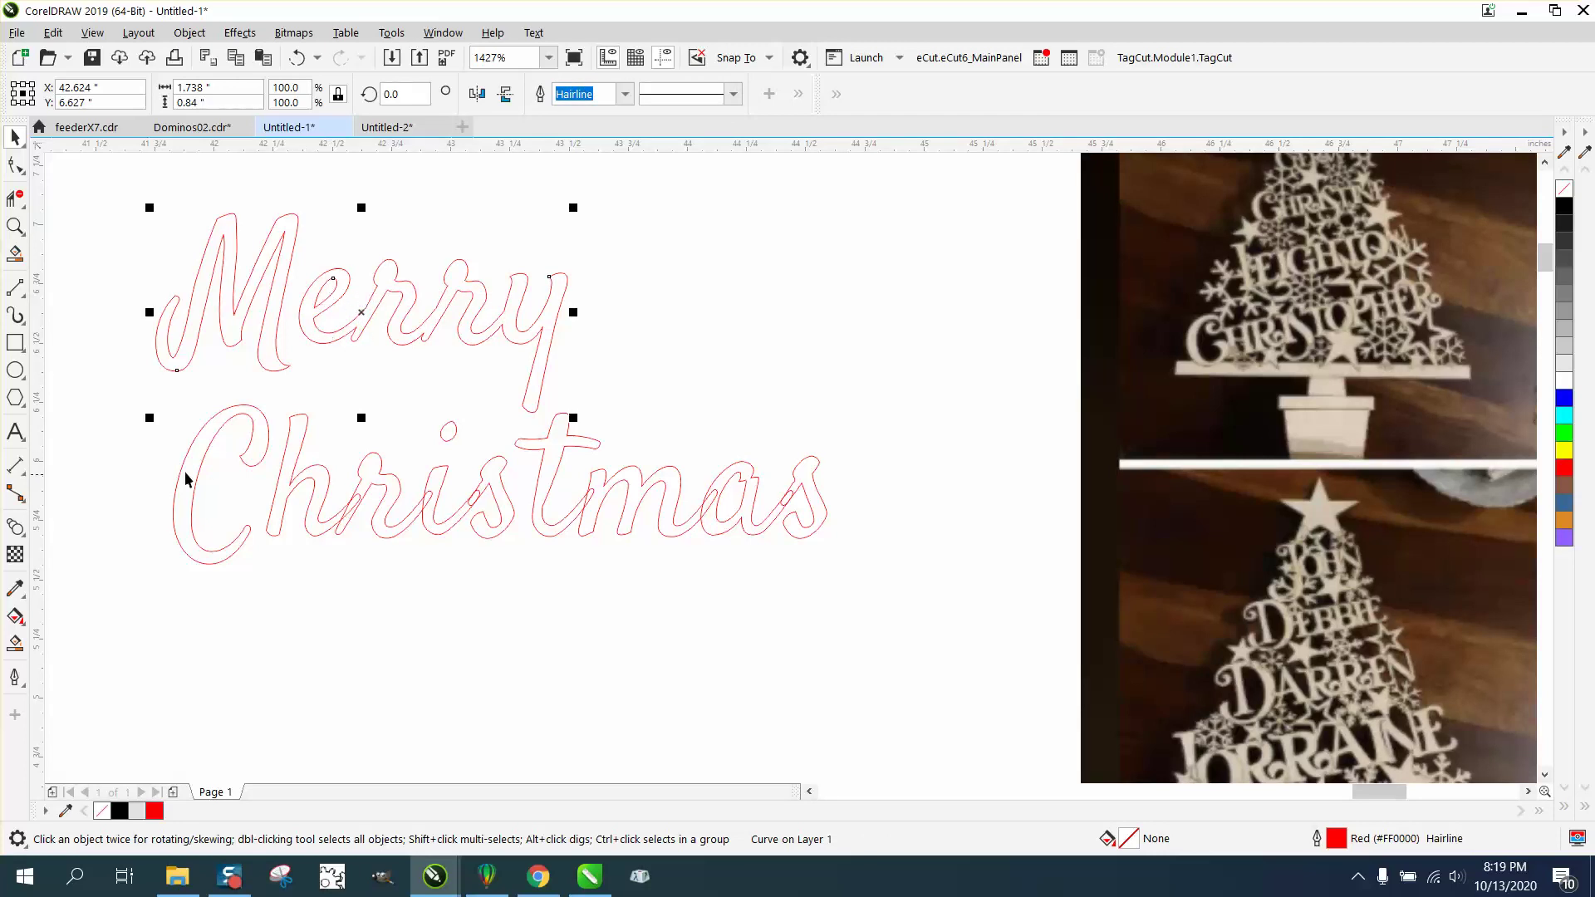
# Step: Break Christmas apart, convert its letters to curves and weld them into one outline
pyautogui.moveTo(122, 376); pyautogui.dragTo(396, 555)
pyautogui.moveTo(864, 612); pyautogui.dragTo(882, 612)
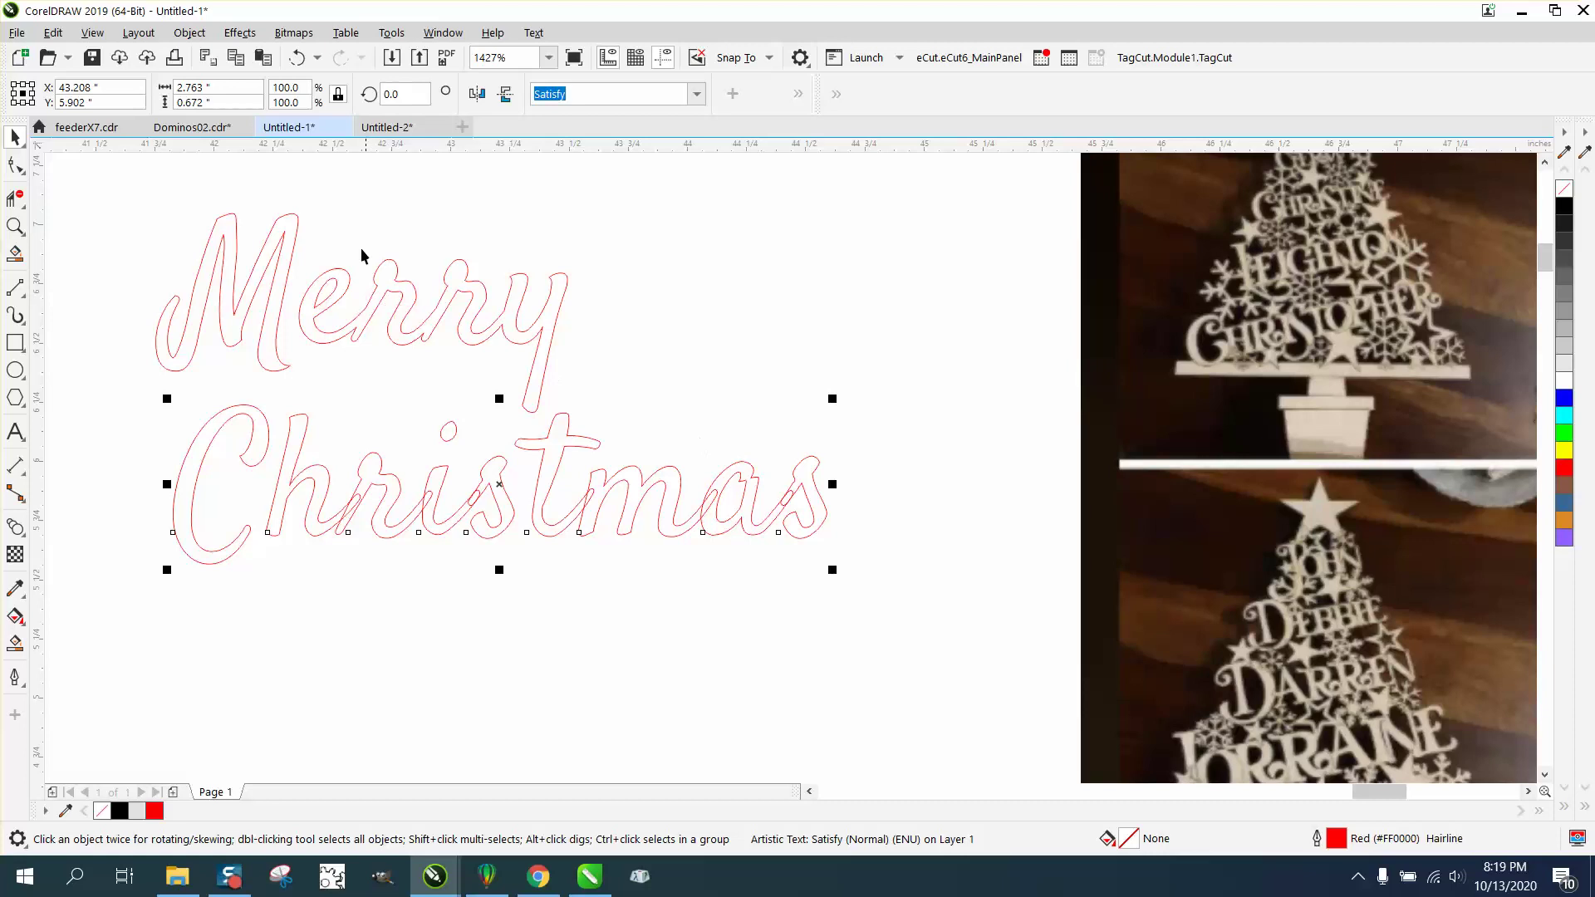
pyautogui.click(189, 32)
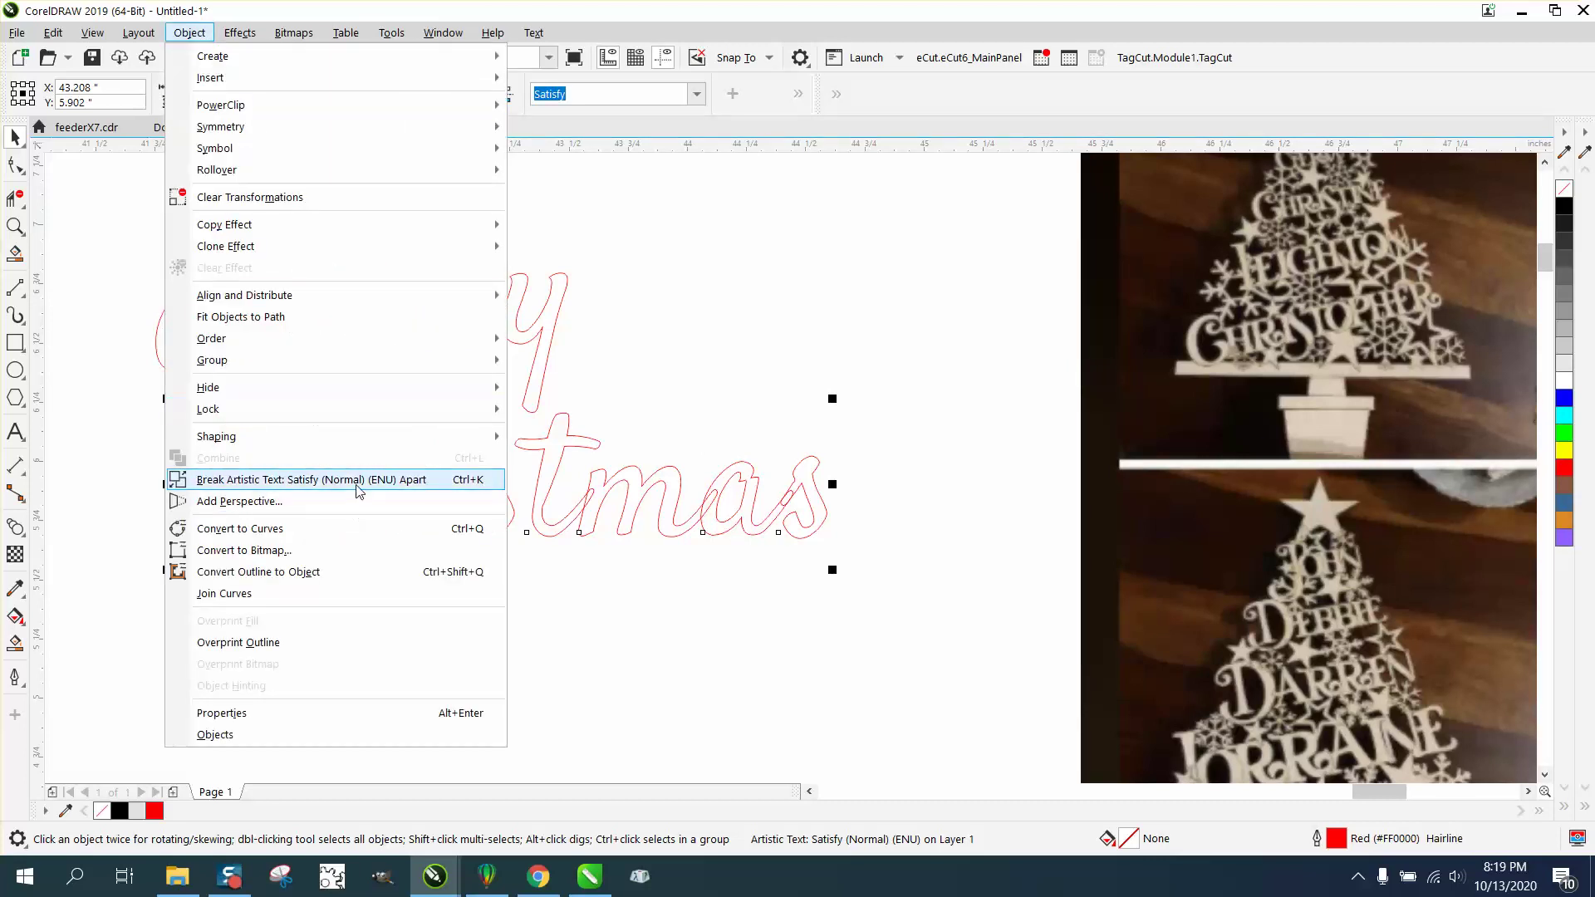
pyautogui.click(359, 490)
pyautogui.moveTo(127, 374); pyautogui.dragTo(421, 522)
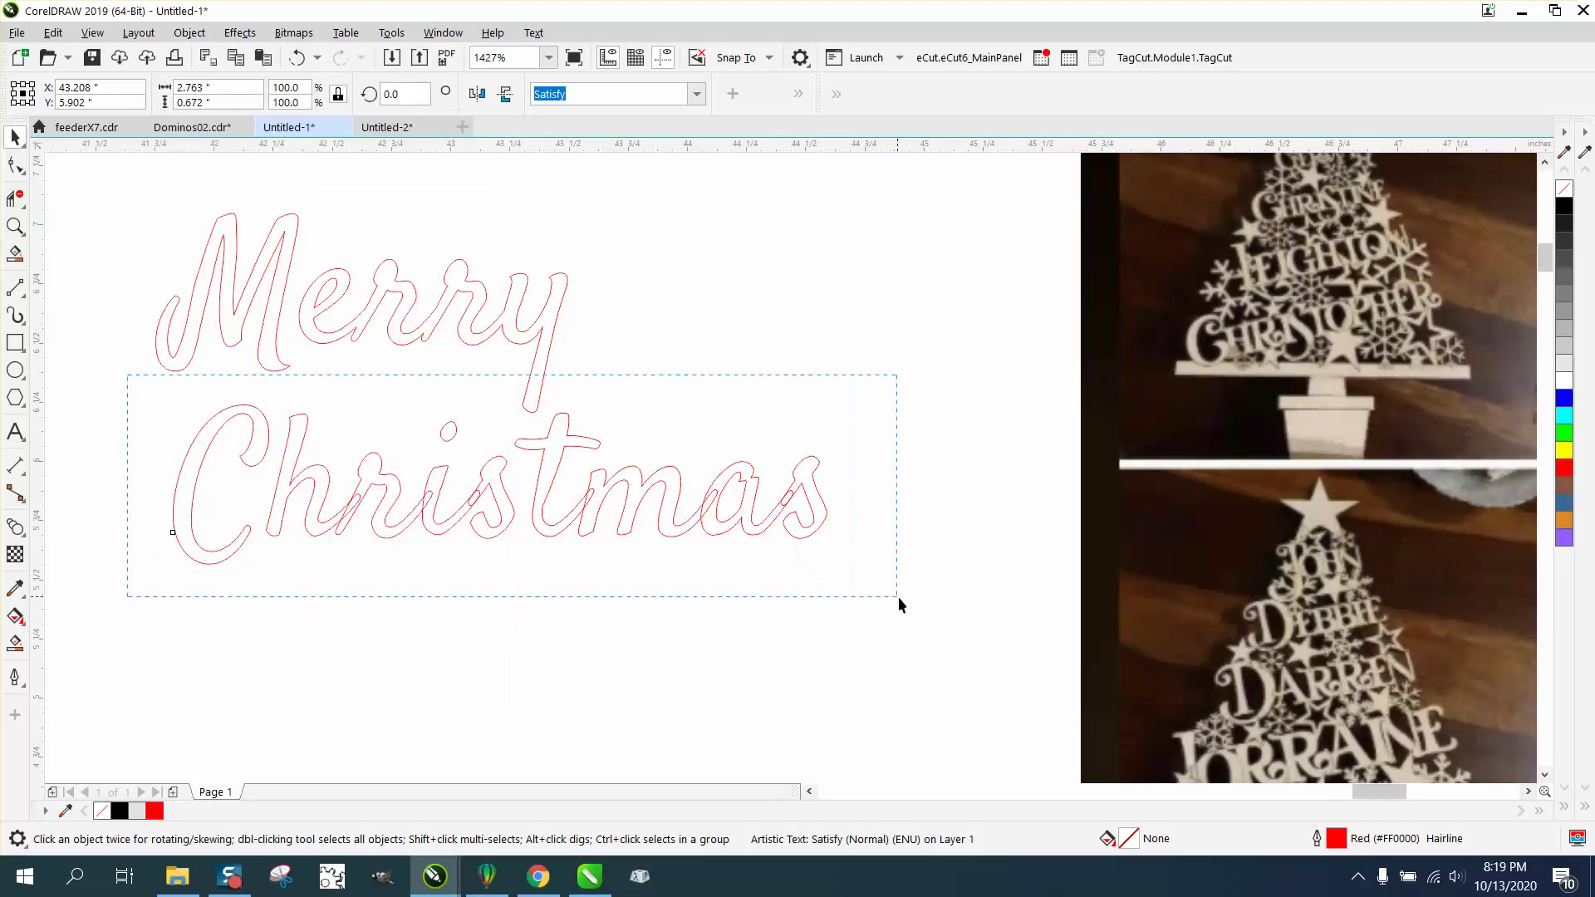
pyautogui.moveTo(900, 597); pyautogui.dragTo(899, 597)
pyautogui.click(190, 33)
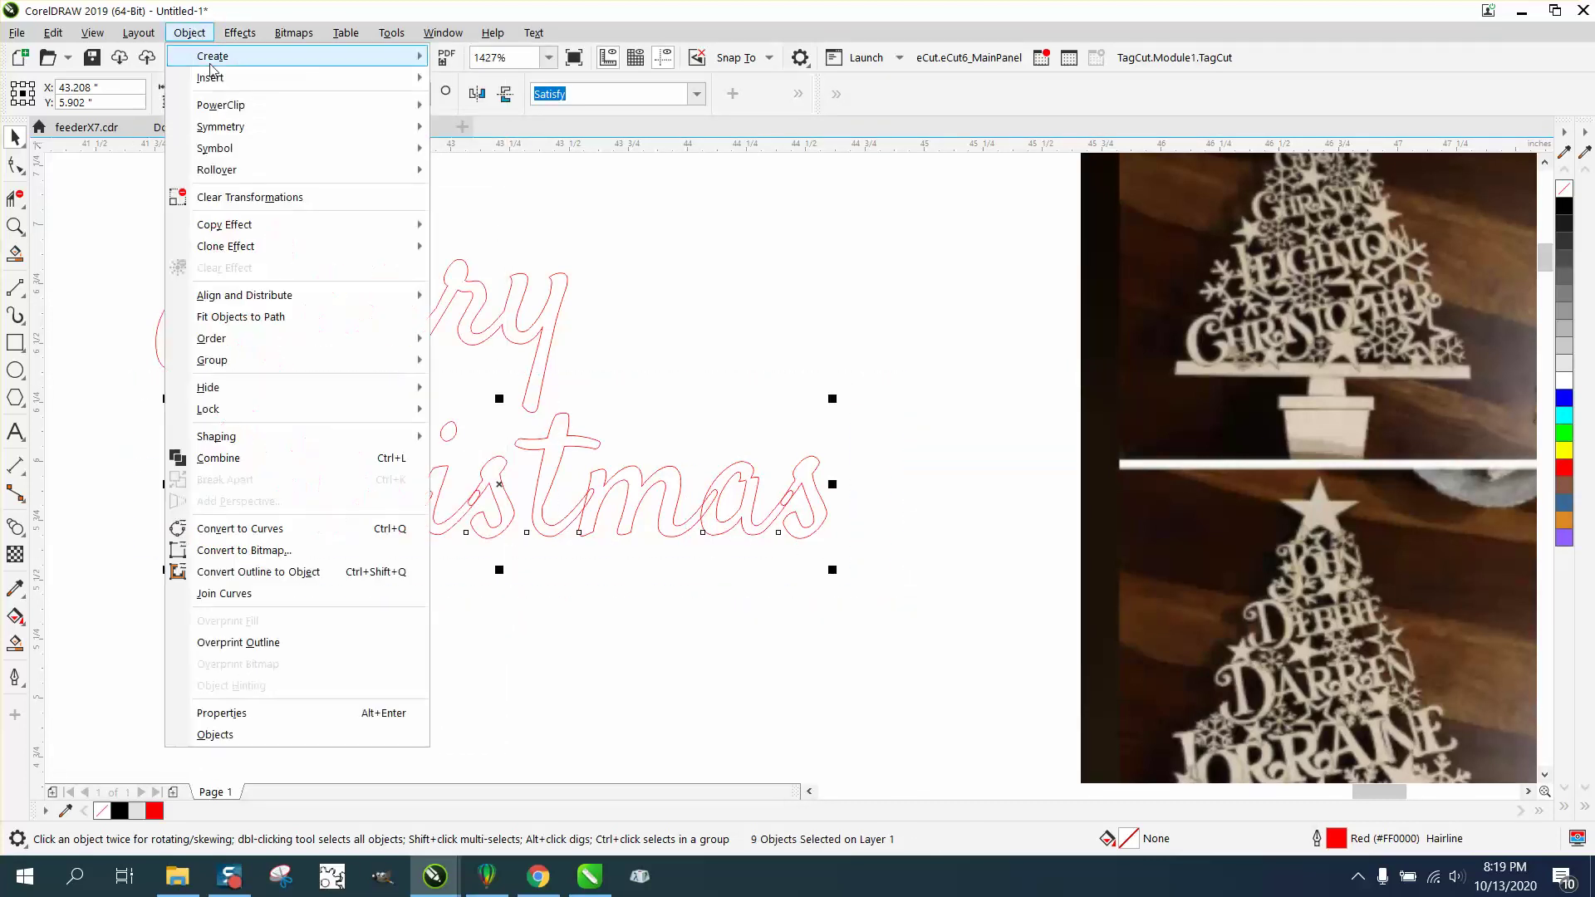
pyautogui.click(240, 529)
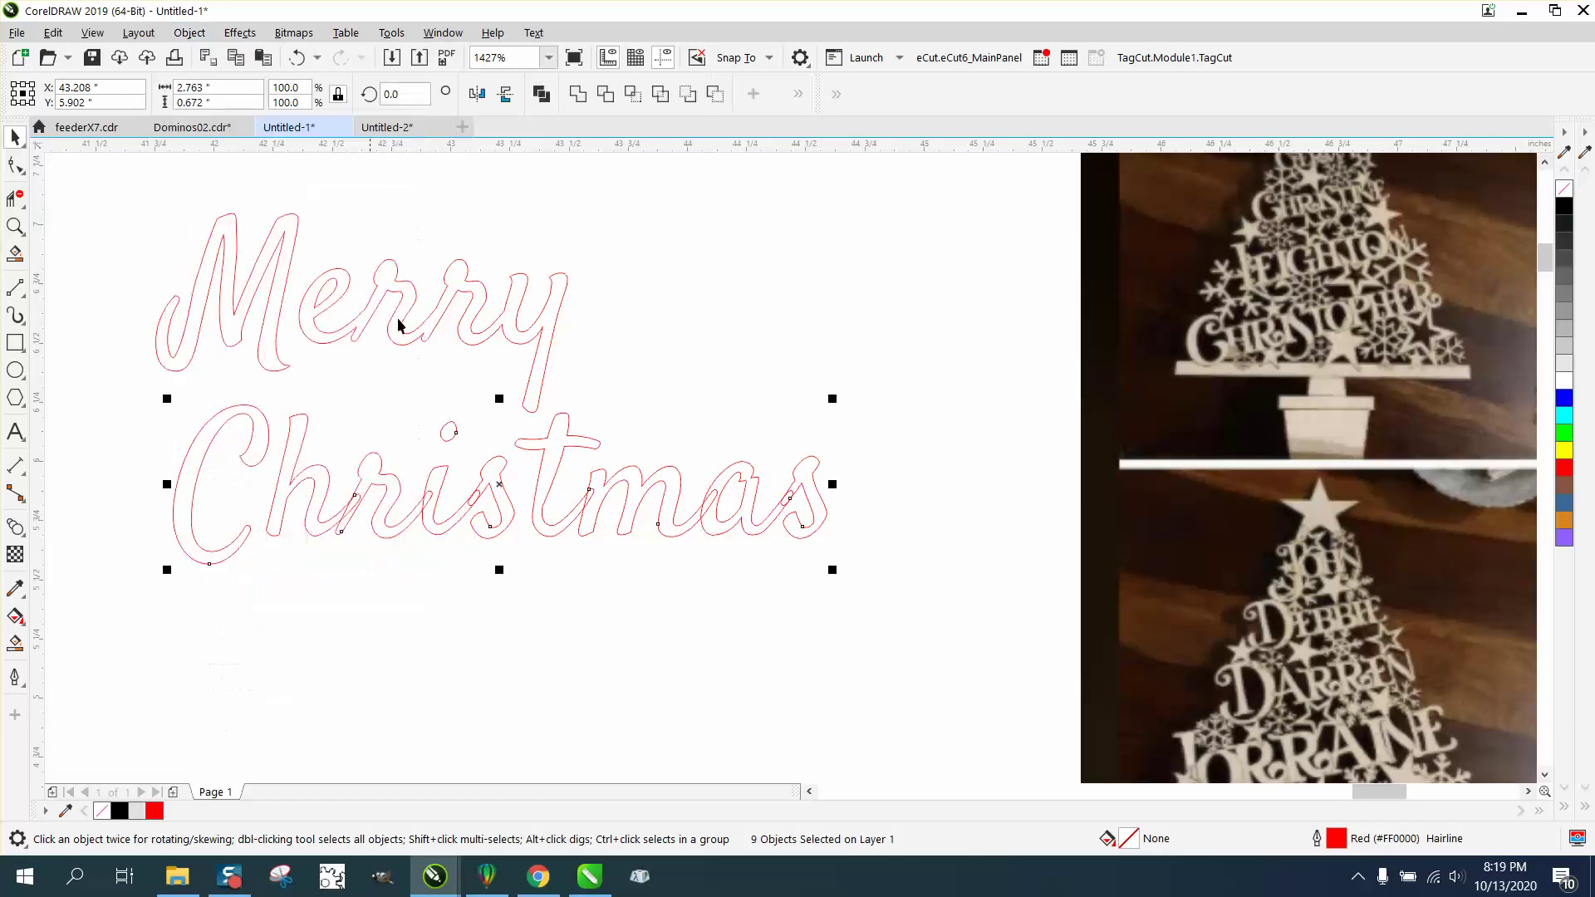
pyautogui.click(578, 94)
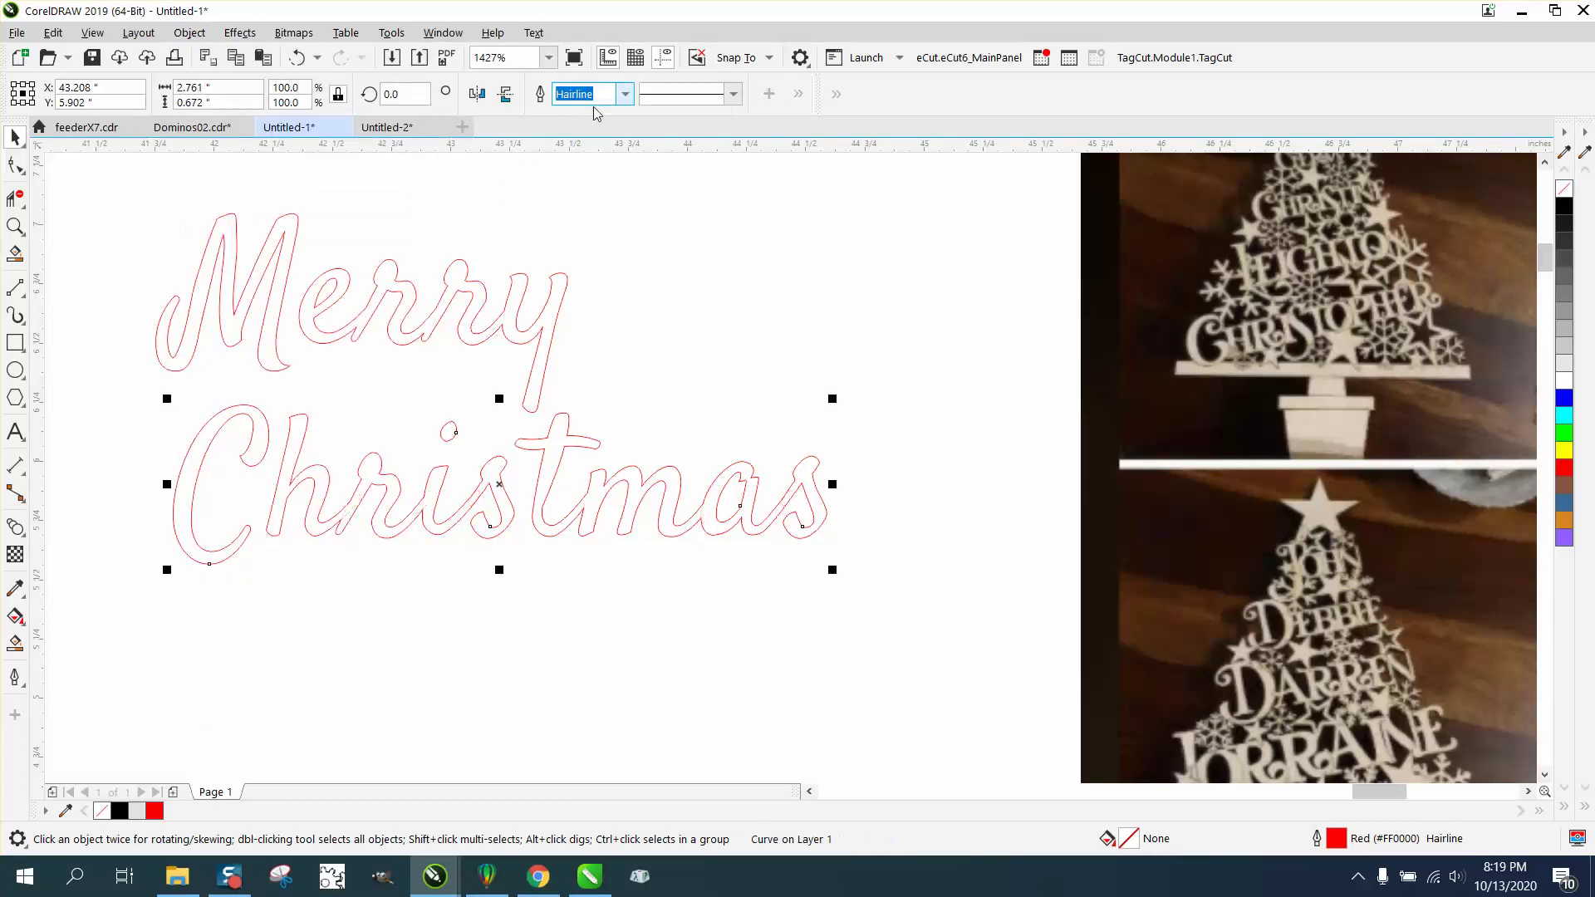
# Step: Test Smart Fill on the C, hris and tmas regions of Christmas, then undo all three fills
pyautogui.click(490, 645)
pyautogui.click(15, 640)
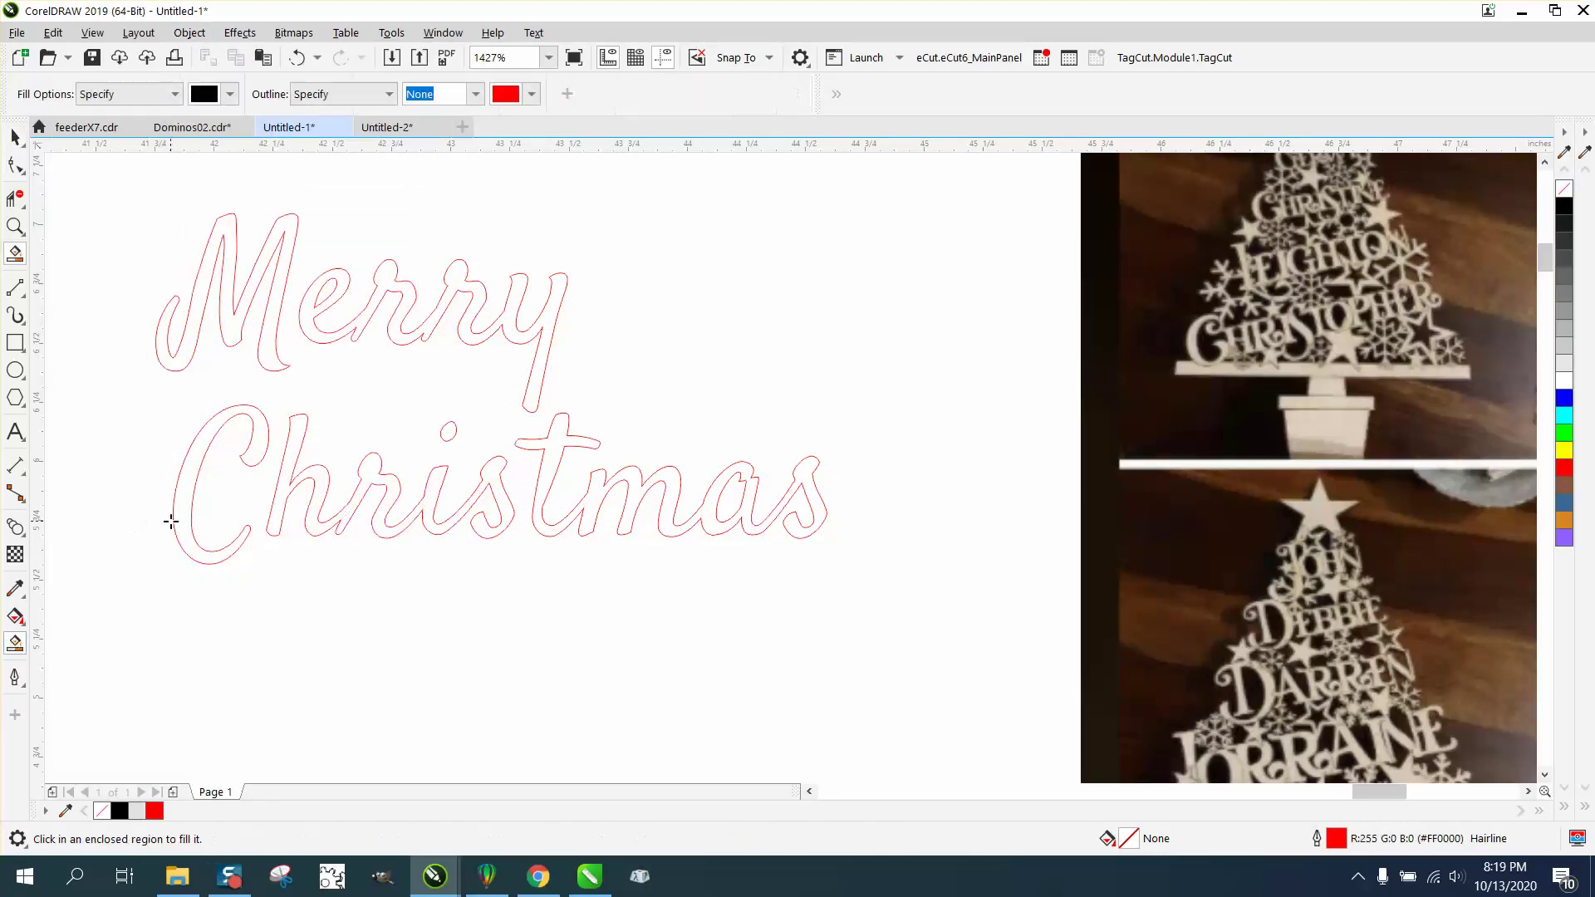
pyautogui.click(214, 511)
pyautogui.click(319, 477)
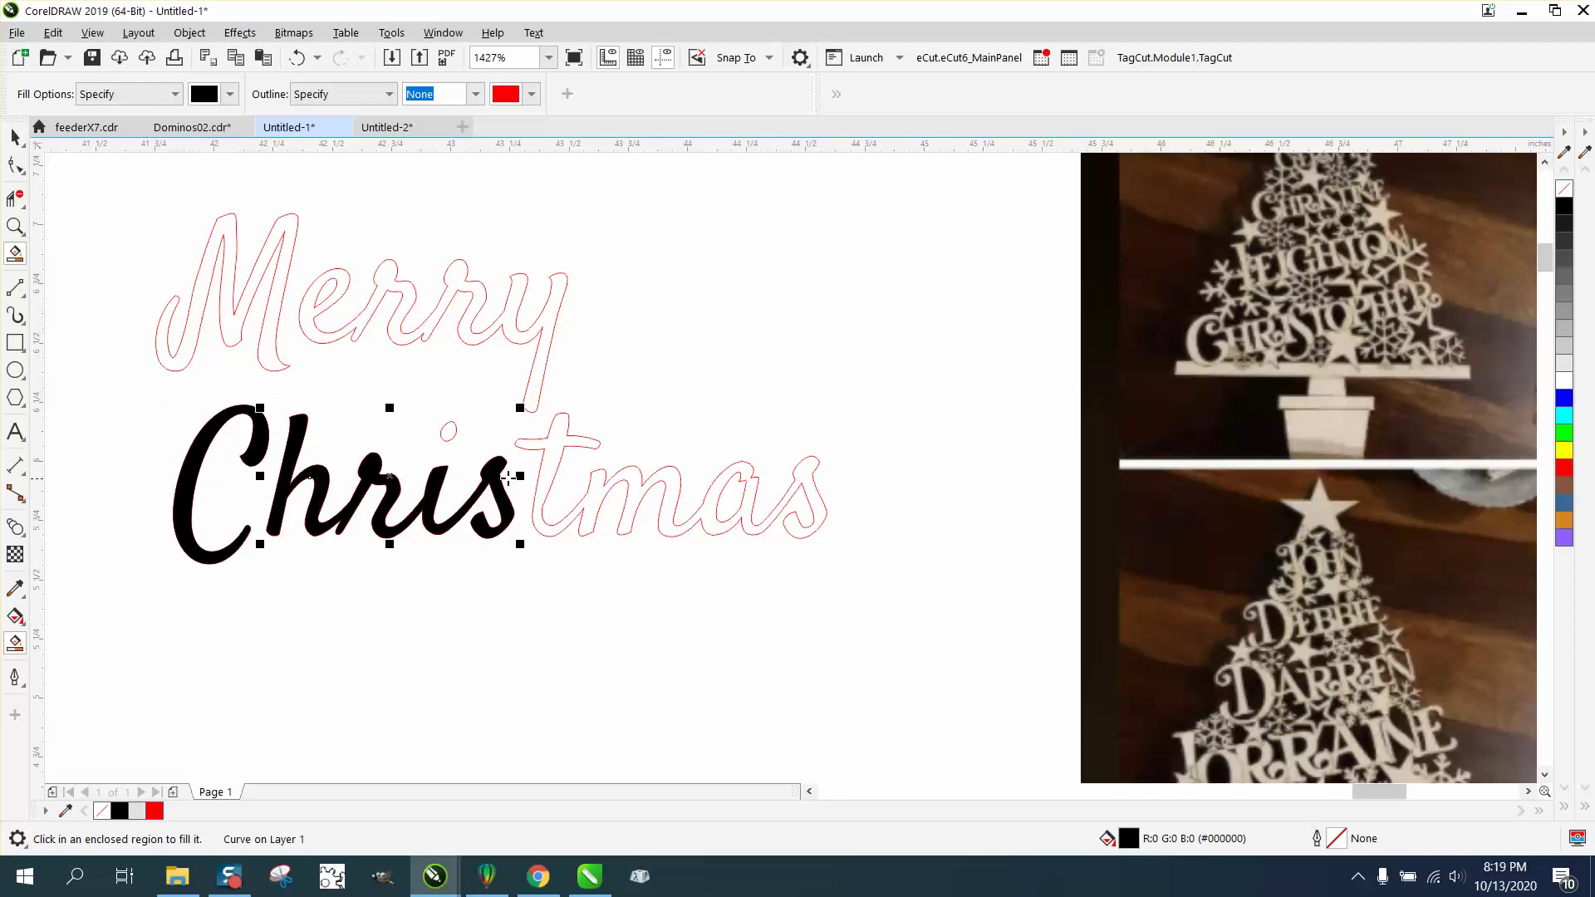
pyautogui.click(543, 469)
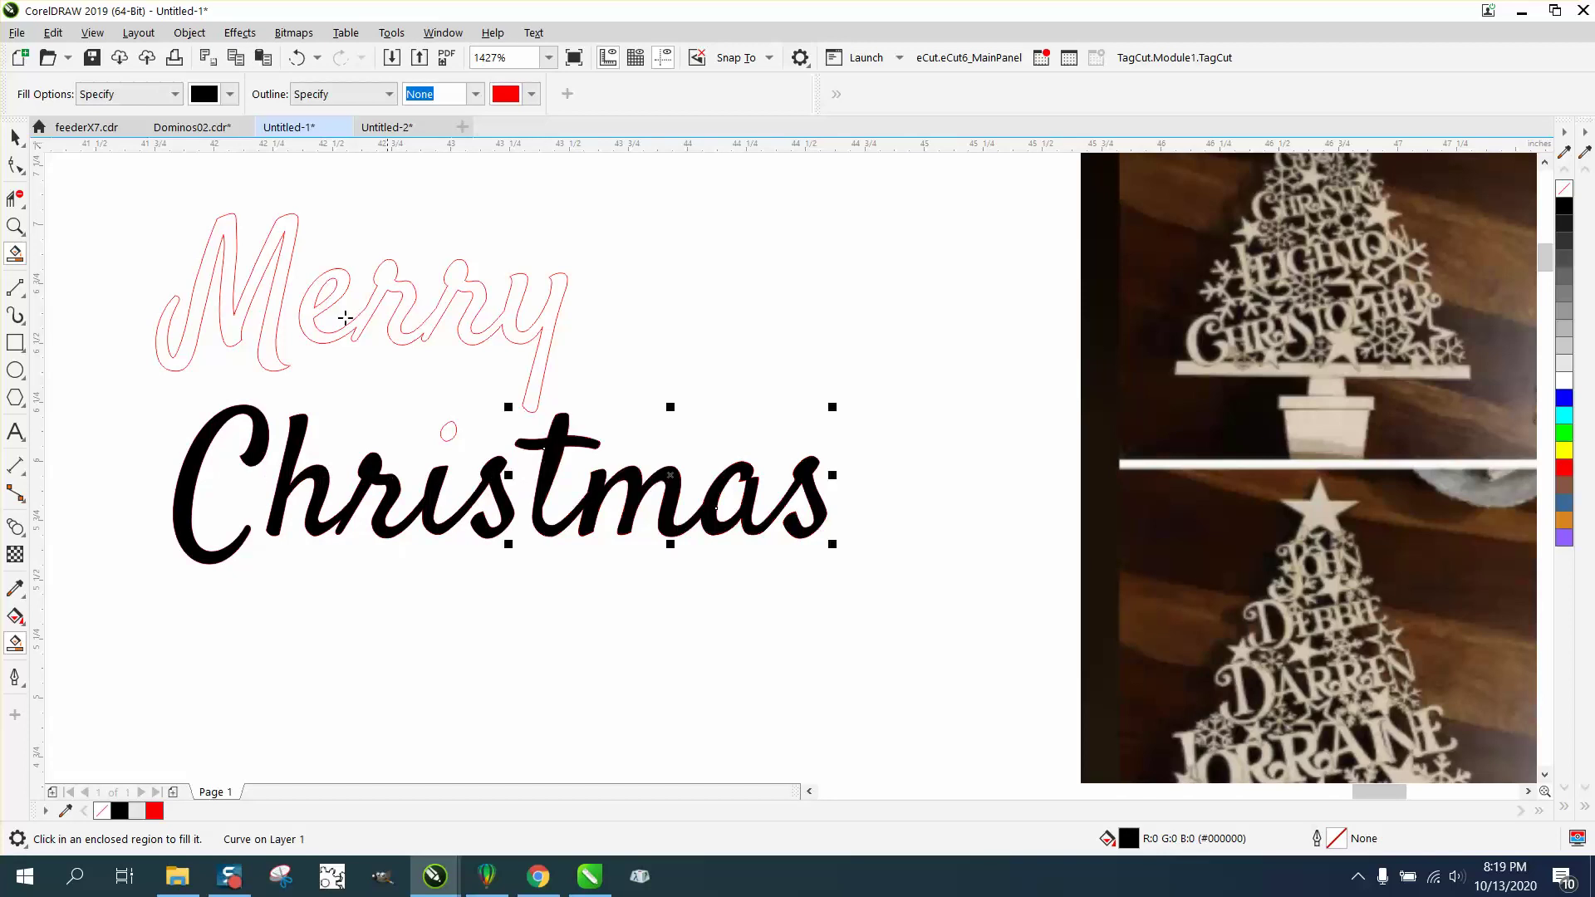
pyautogui.click(297, 58)
pyautogui.click(297, 58)
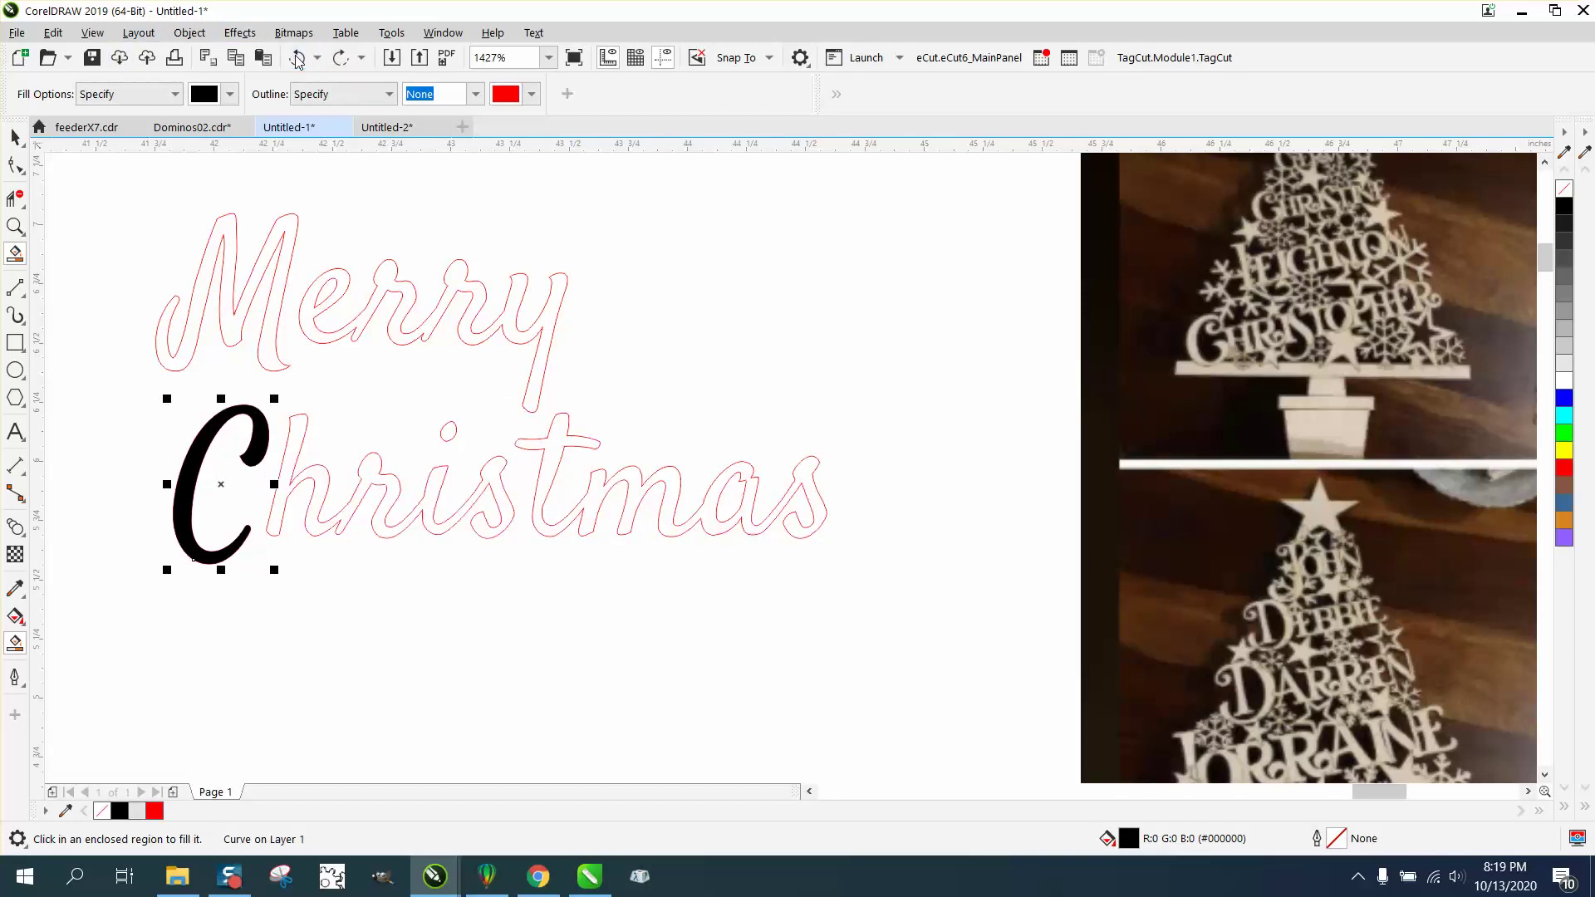
pyautogui.click(296, 58)
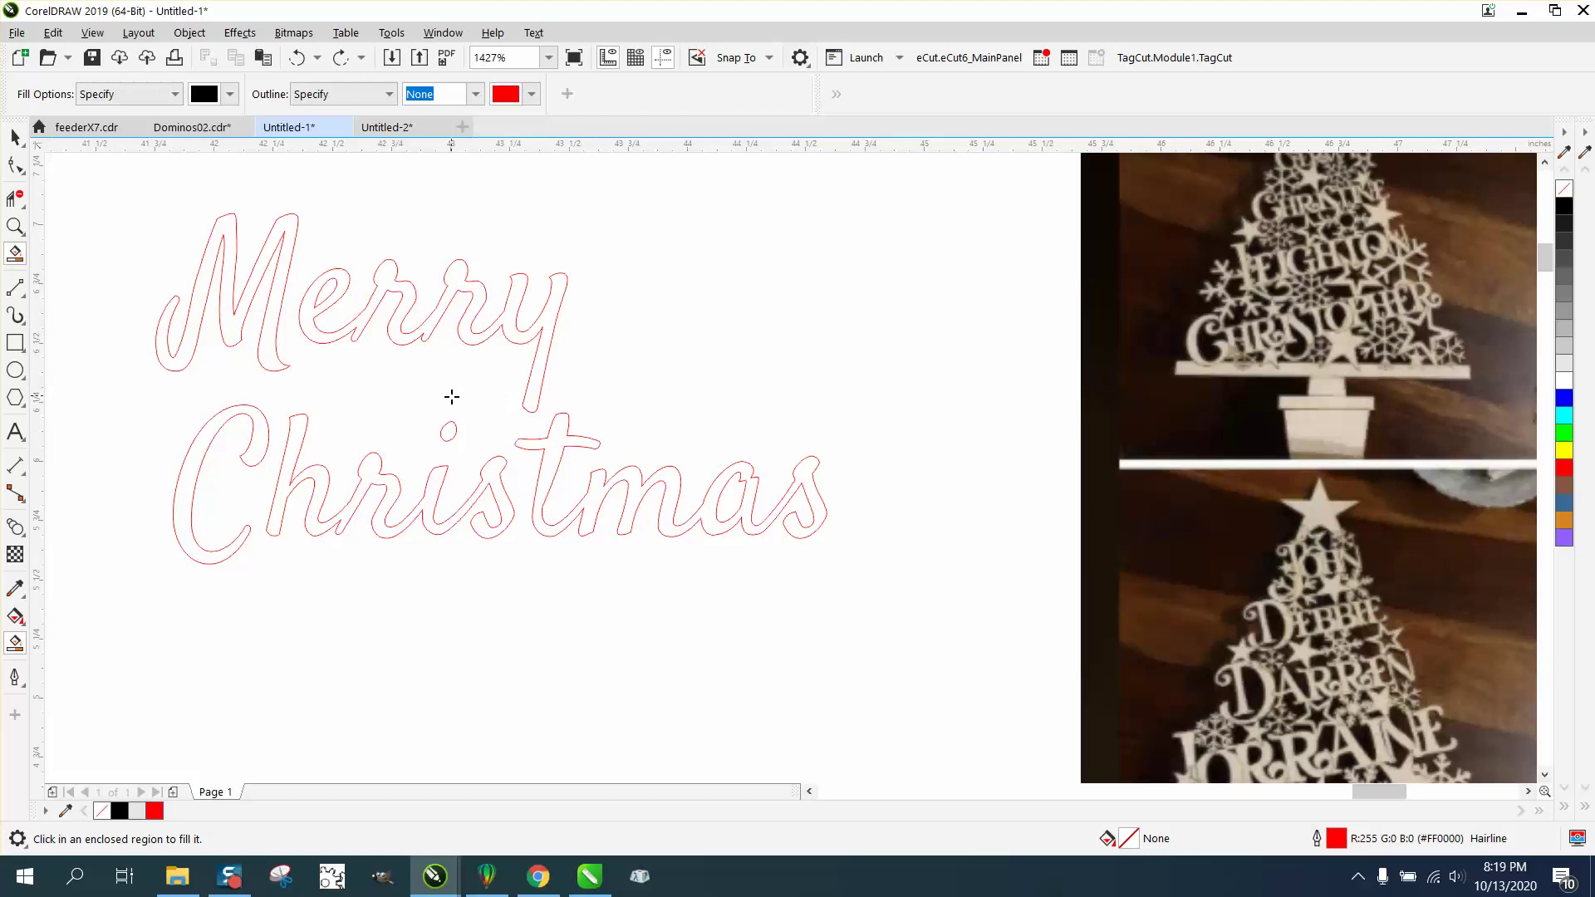
pyautogui.scroll(-2, 460, 581)
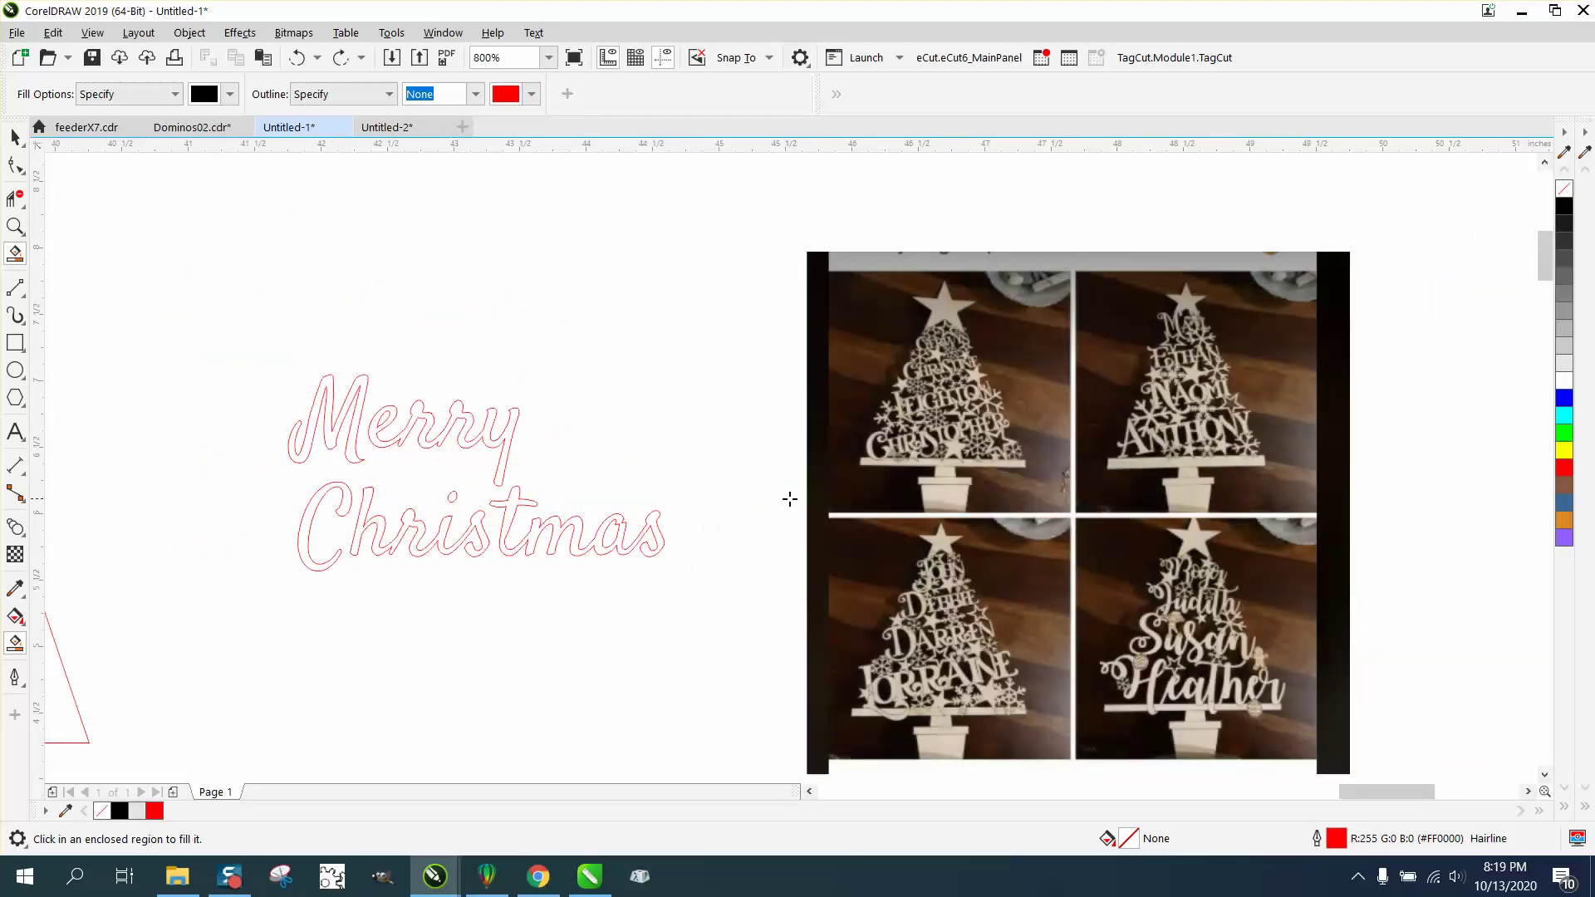
pyautogui.scroll(-1, 857, 498)
pyautogui.click(15, 137)
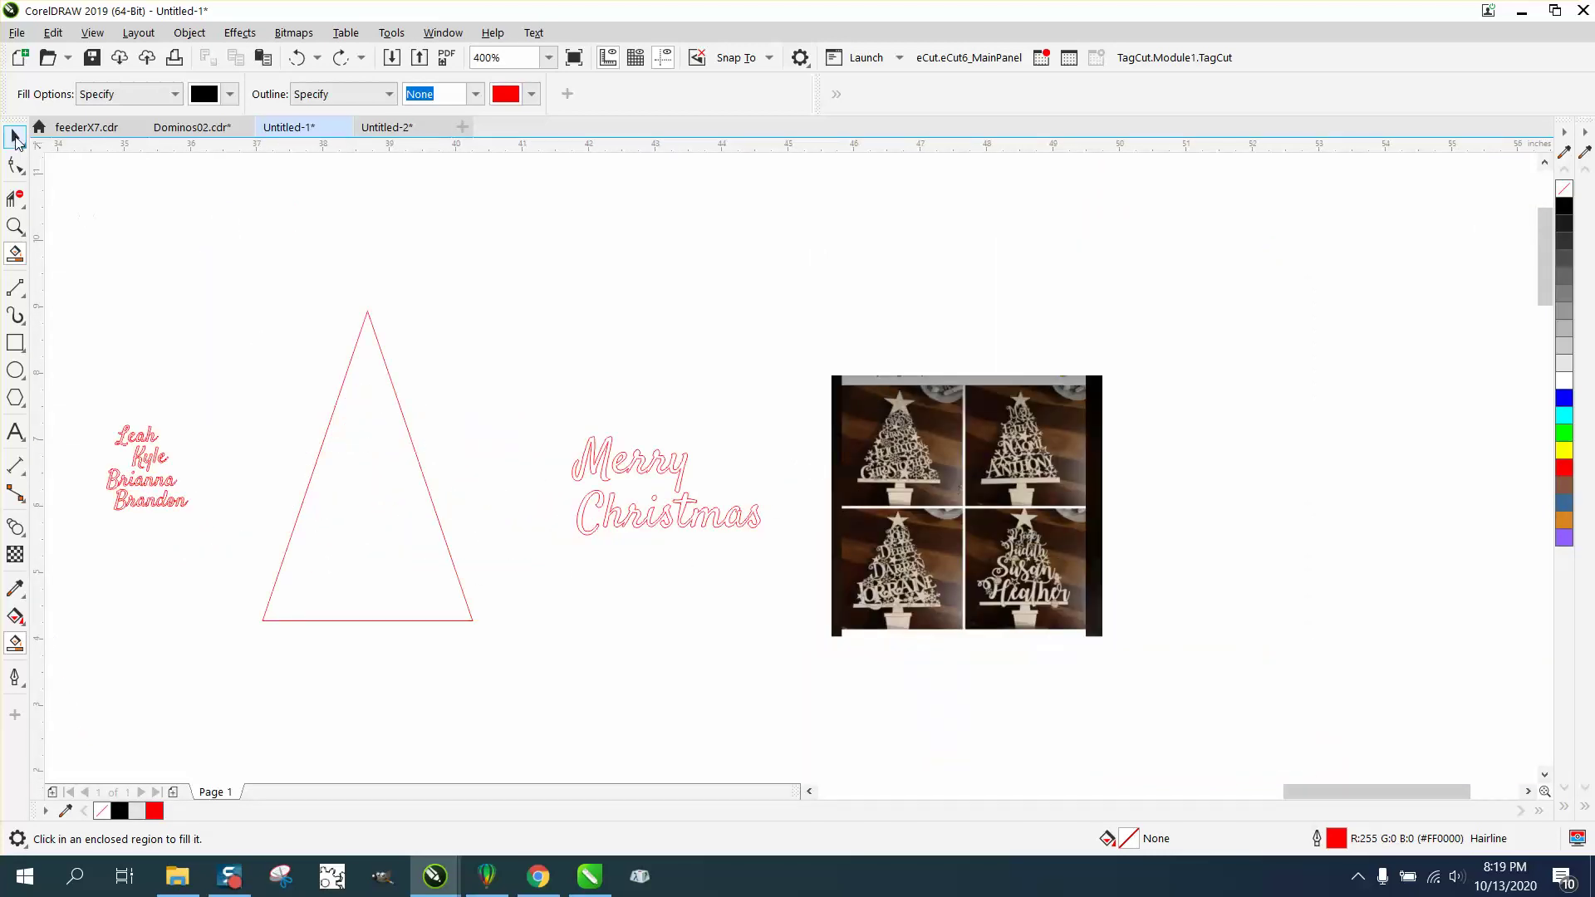
# Step: Move Christmas into the triangle and rotate it 22.5°
pyautogui.click(653, 517)
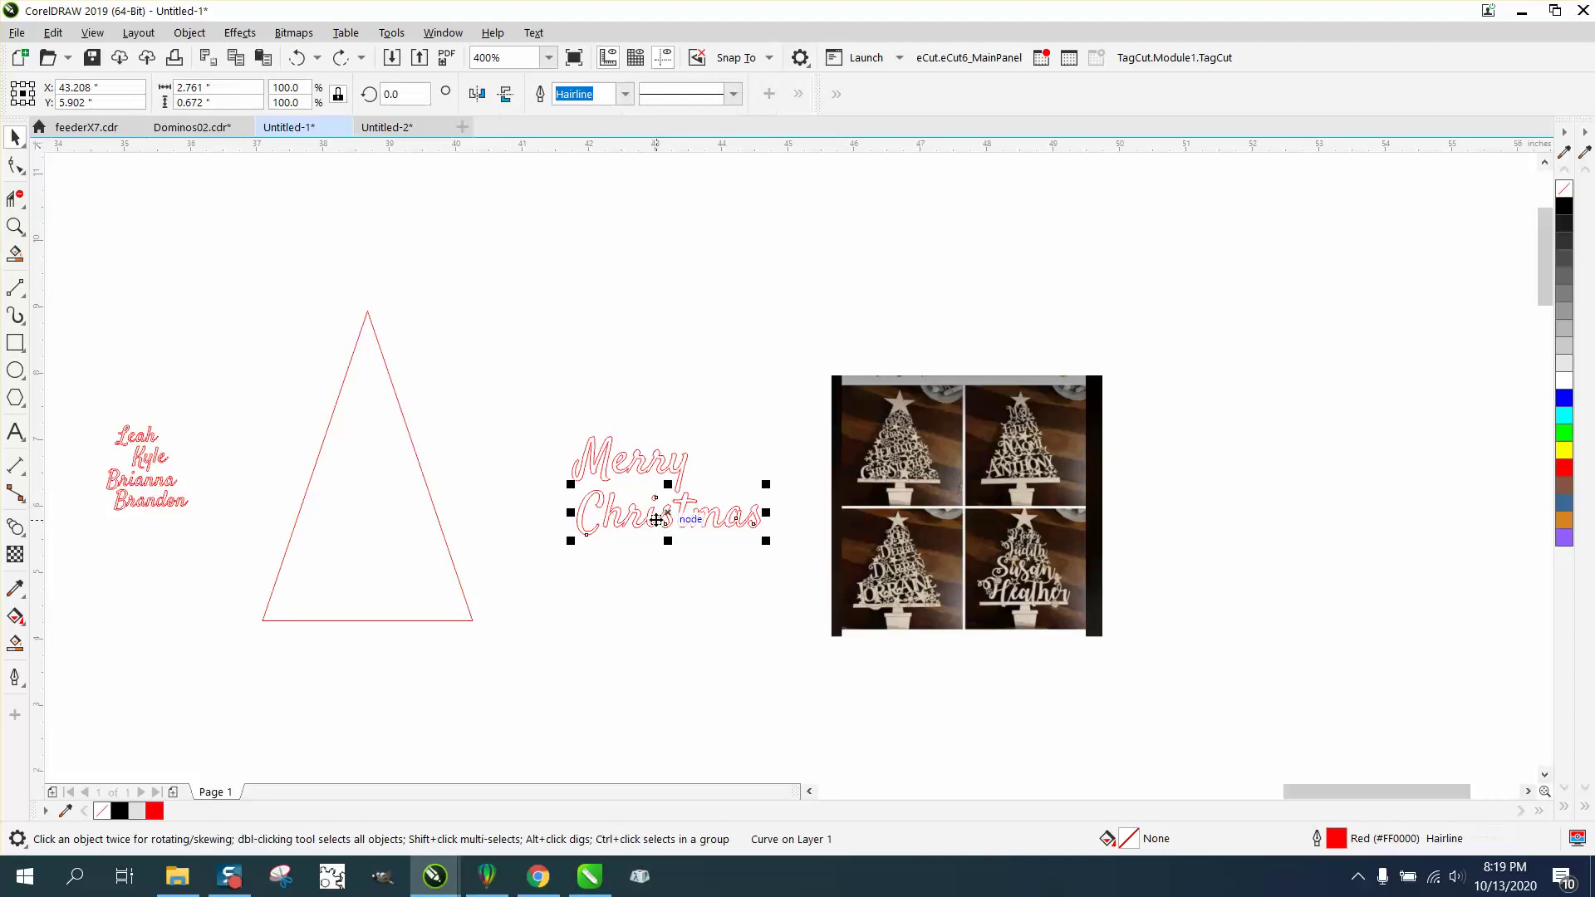
pyautogui.moveTo(384, 540); pyautogui.dragTo(391, 547)
pyautogui.click(387, 95)
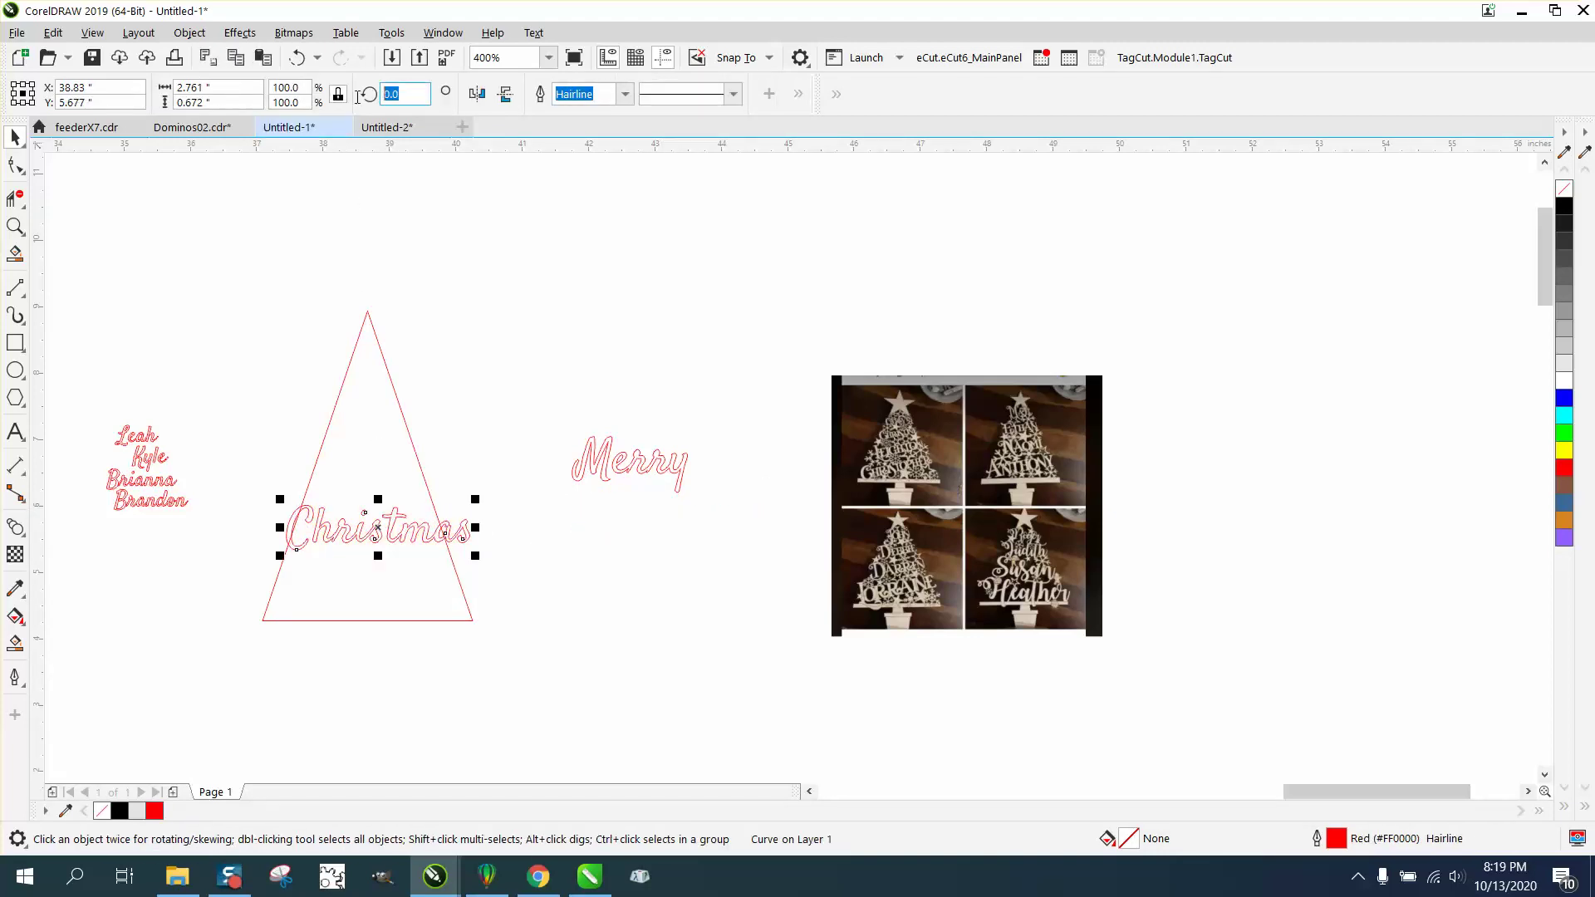
pyautogui.write('22.5')
pyautogui.press('Return')
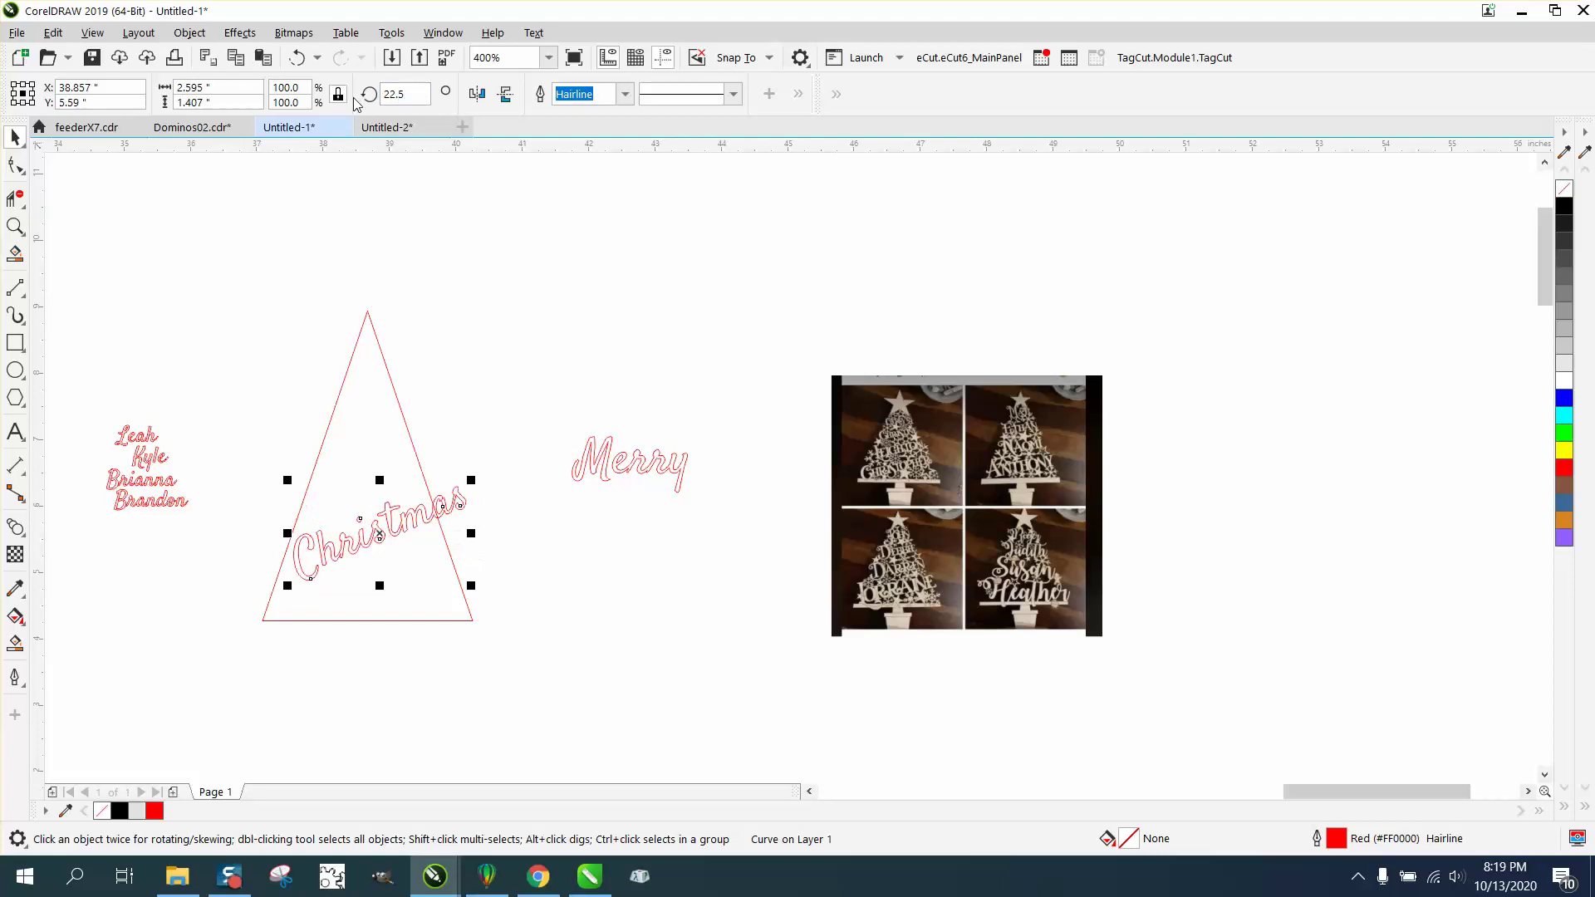
pyautogui.moveTo(384, 536); pyautogui.dragTo(371, 543)
# Step: Move Merry onto the upper triangle, rotate it 22.5°, and place it above Christmas
pyautogui.moveTo(647, 474); pyautogui.dragTo(453, 445)
pyautogui.doubleClick(389, 94)
pyautogui.write('4')
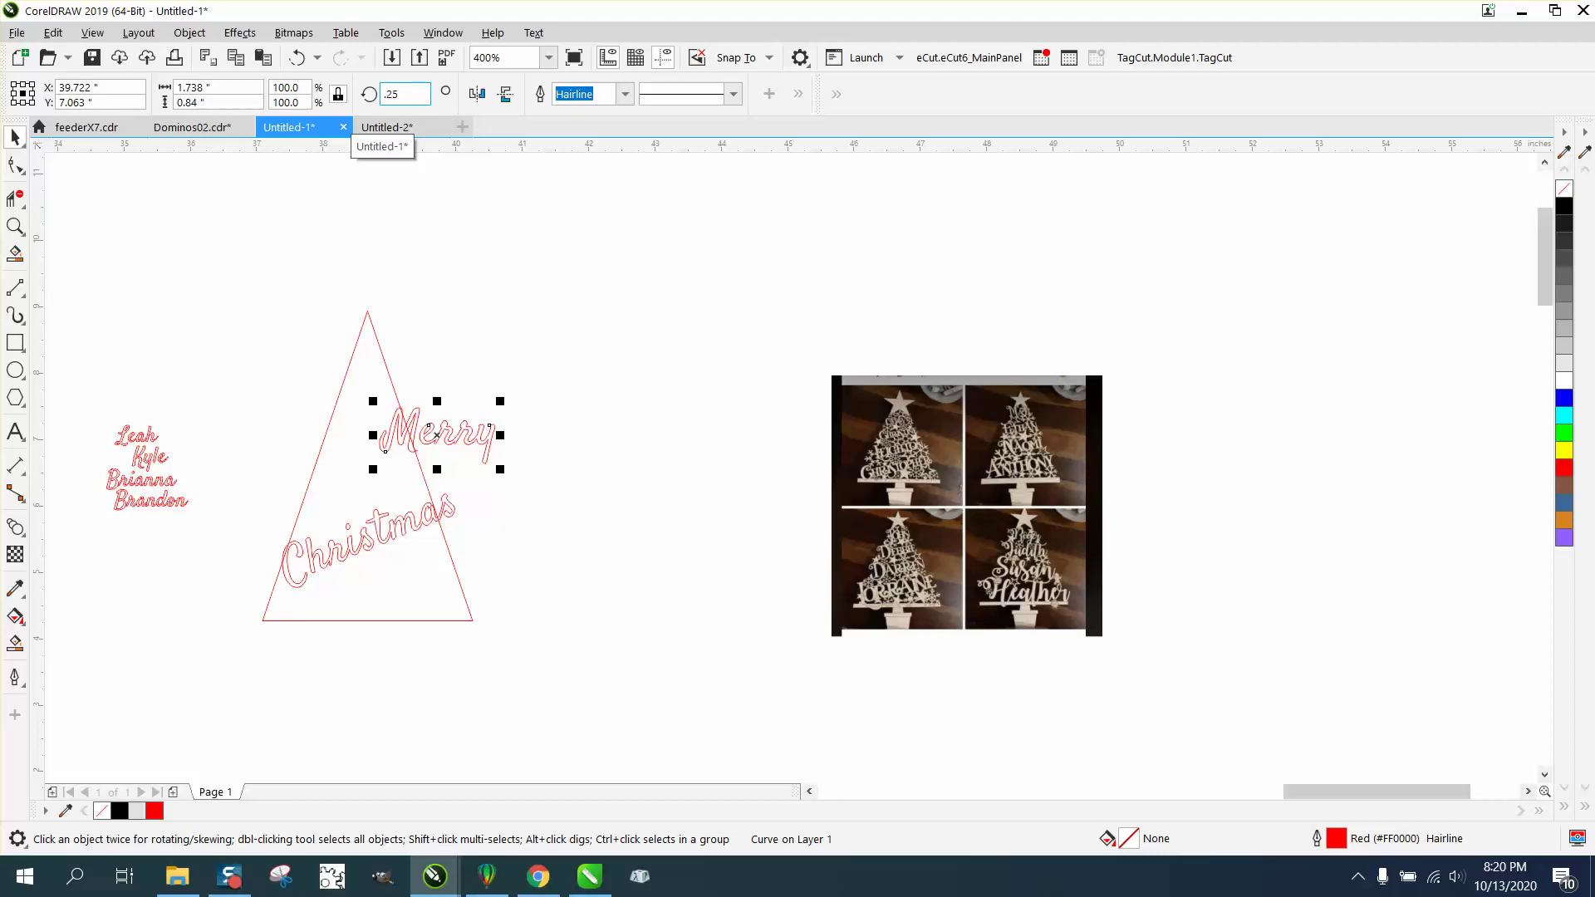
pyautogui.write('2.5')
pyautogui.press('Return')
pyautogui.moveTo(449, 441); pyautogui.dragTo(373, 454)
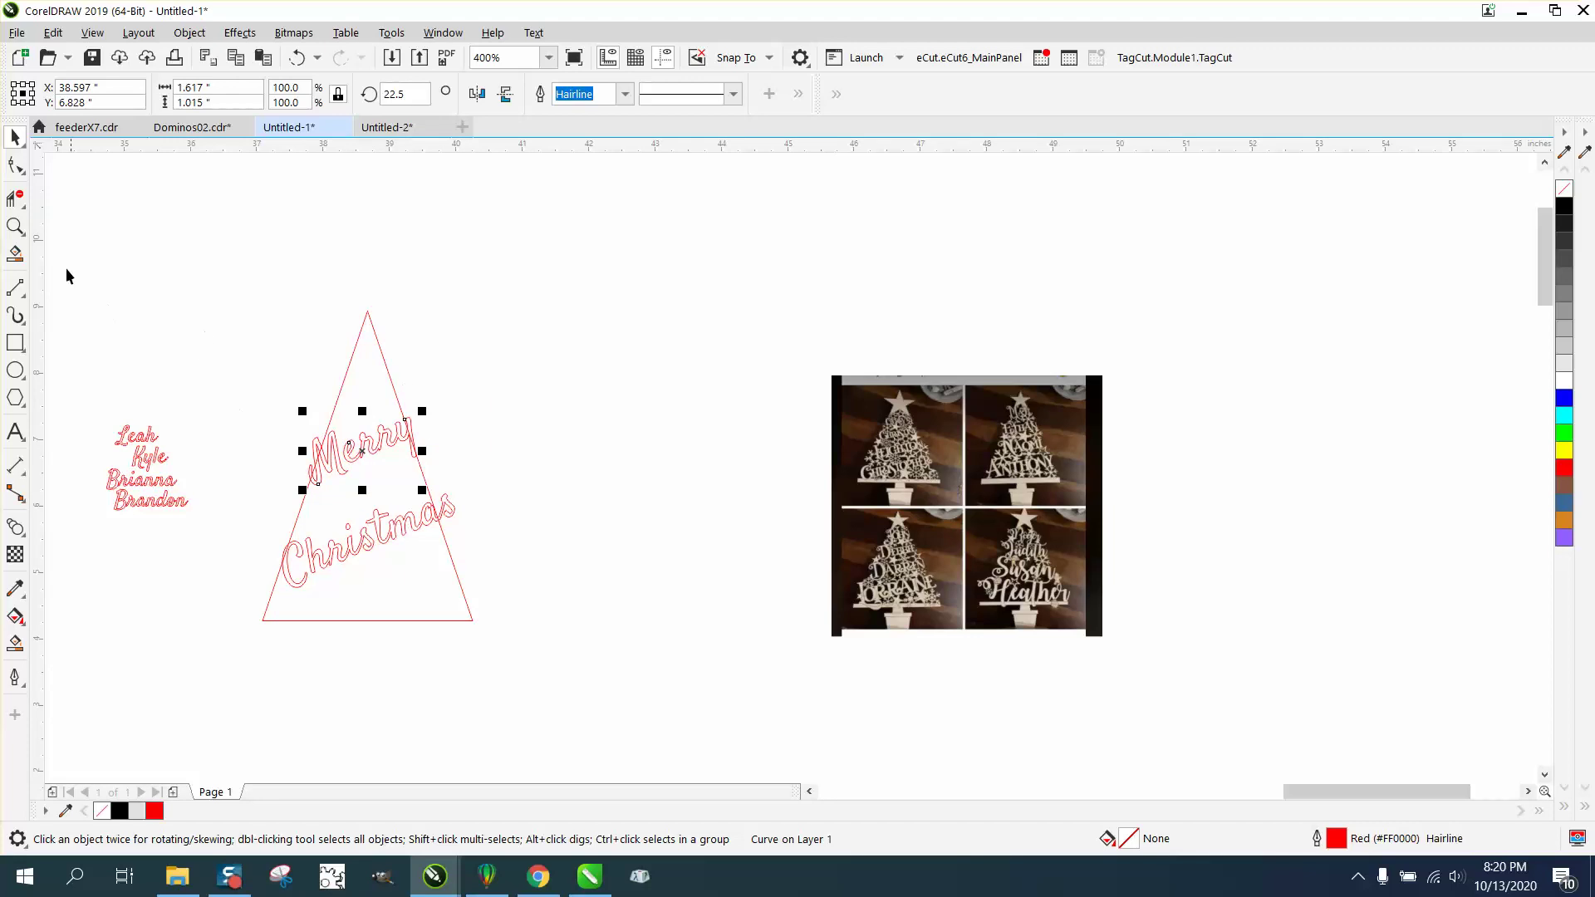
# Step: Zoom in on the tree and fine-tune the position of Christmas
pyautogui.click(15, 226)
pyautogui.moveTo(498, 584); pyautogui.dragTo(498, 584)
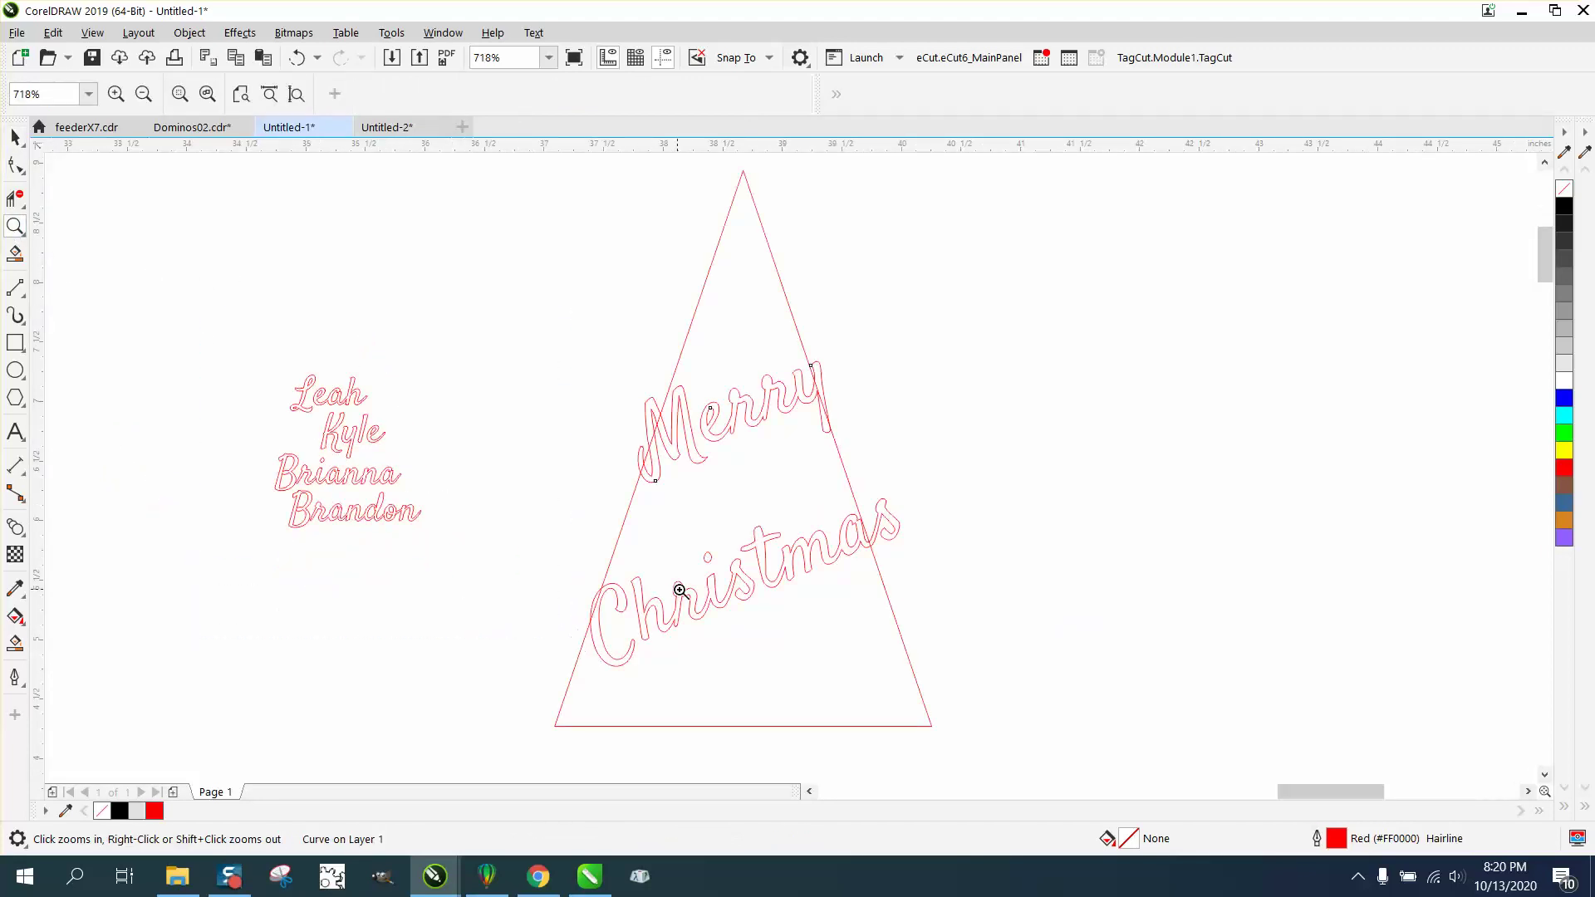
pyautogui.click(15, 137)
pyautogui.moveTo(833, 559); pyautogui.dragTo(829, 561)
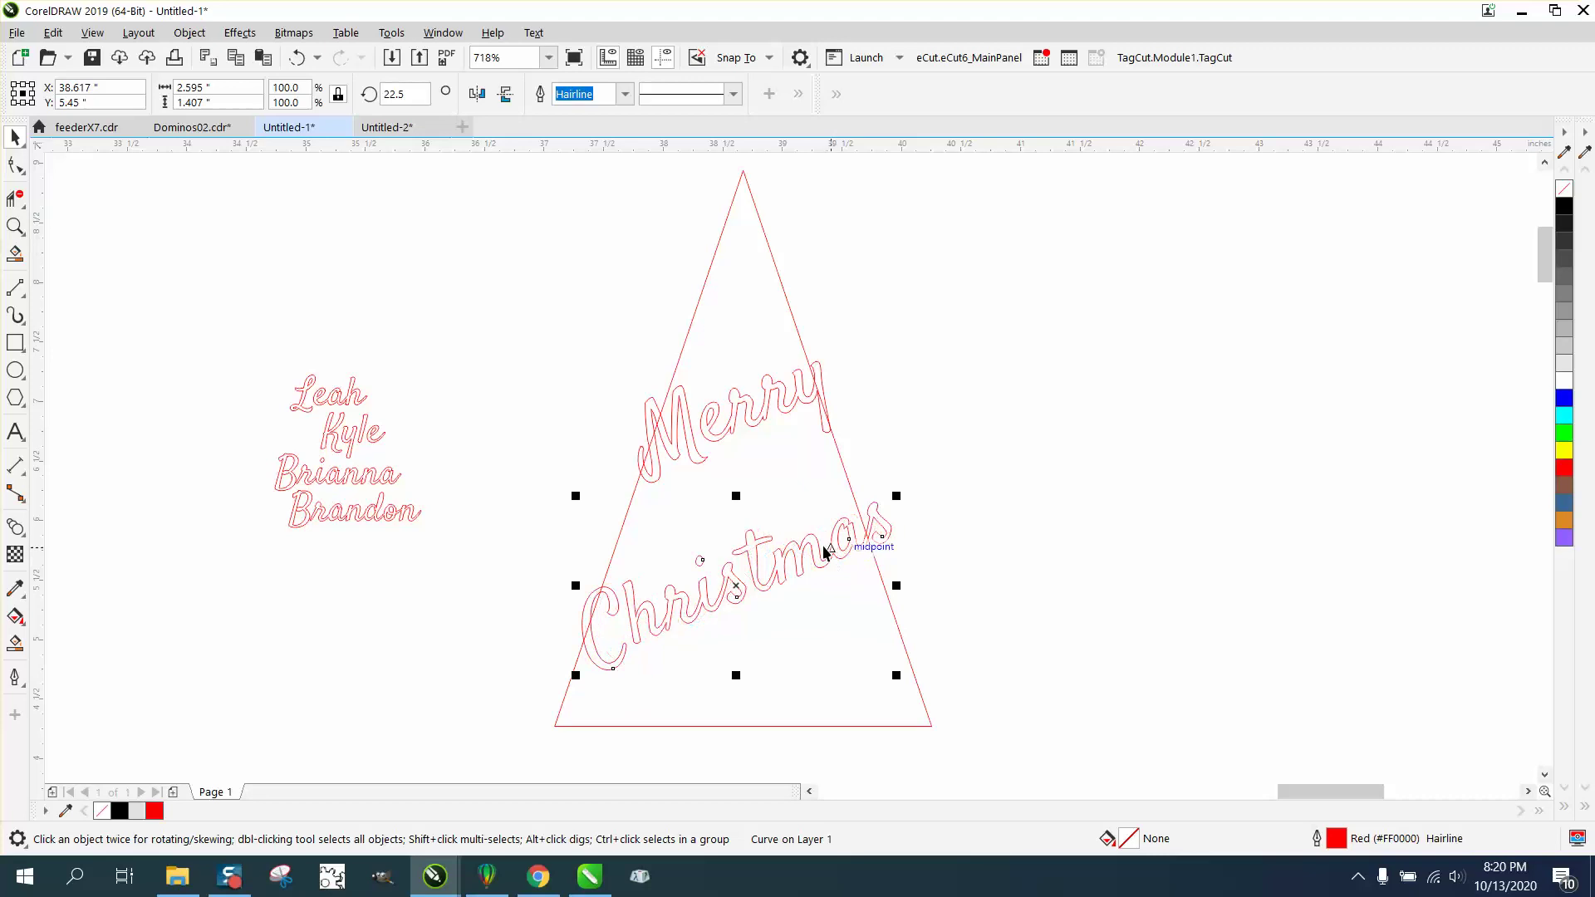
pyautogui.scroll(-2, 324, 396)
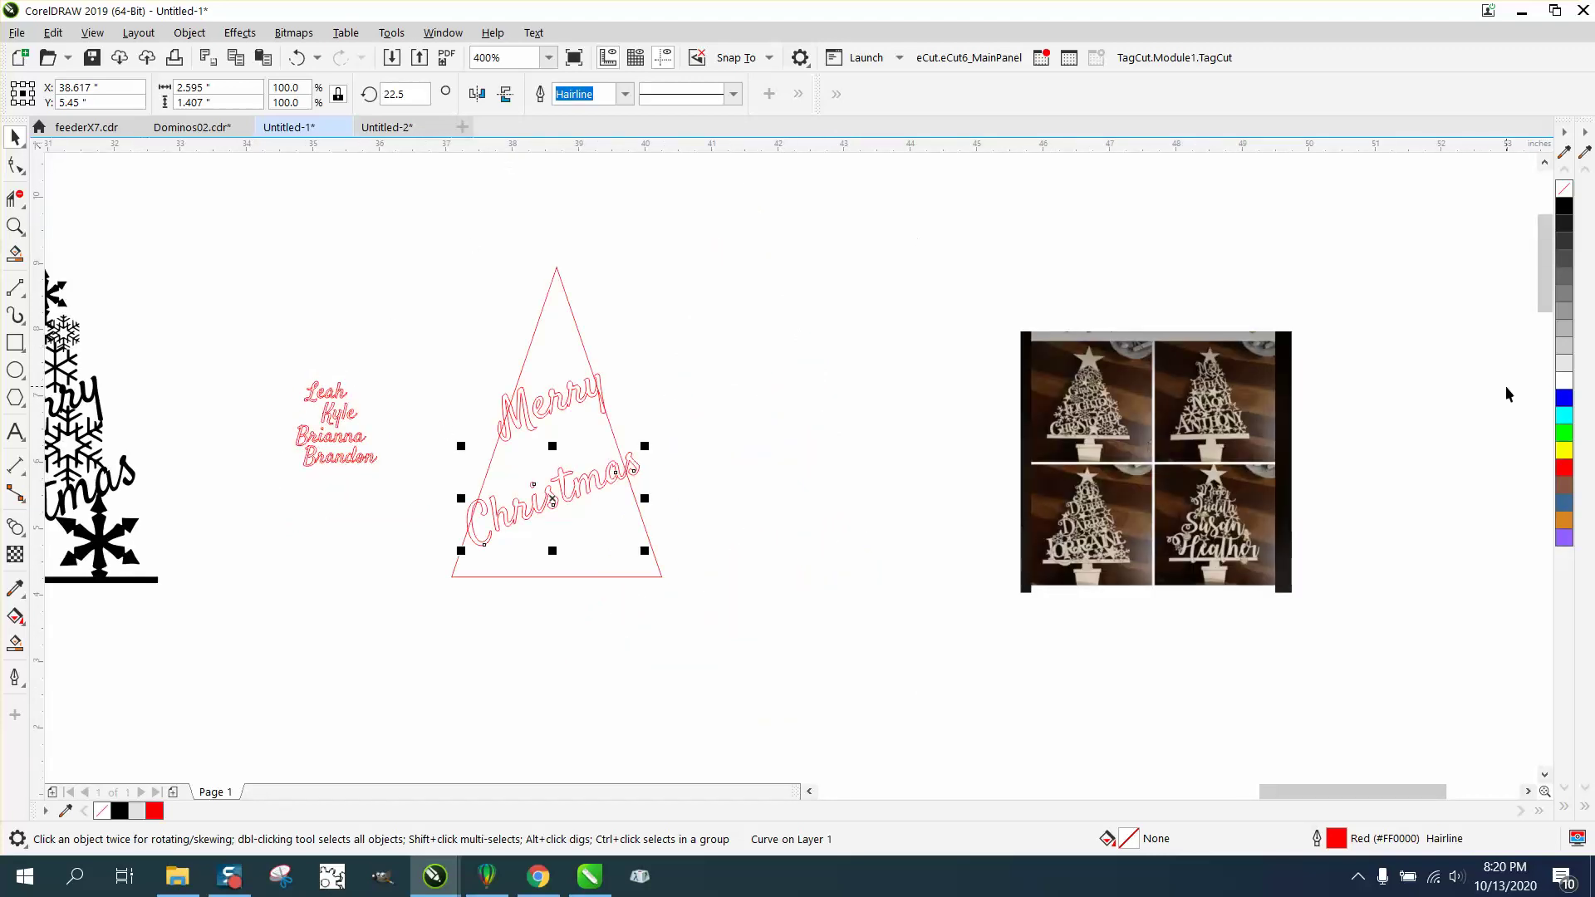
# Step: Open the Glyphs docker with WWFlakes snowflakes, then view dafont's 'wwflake' results in Chrome
pyautogui.click(534, 33)
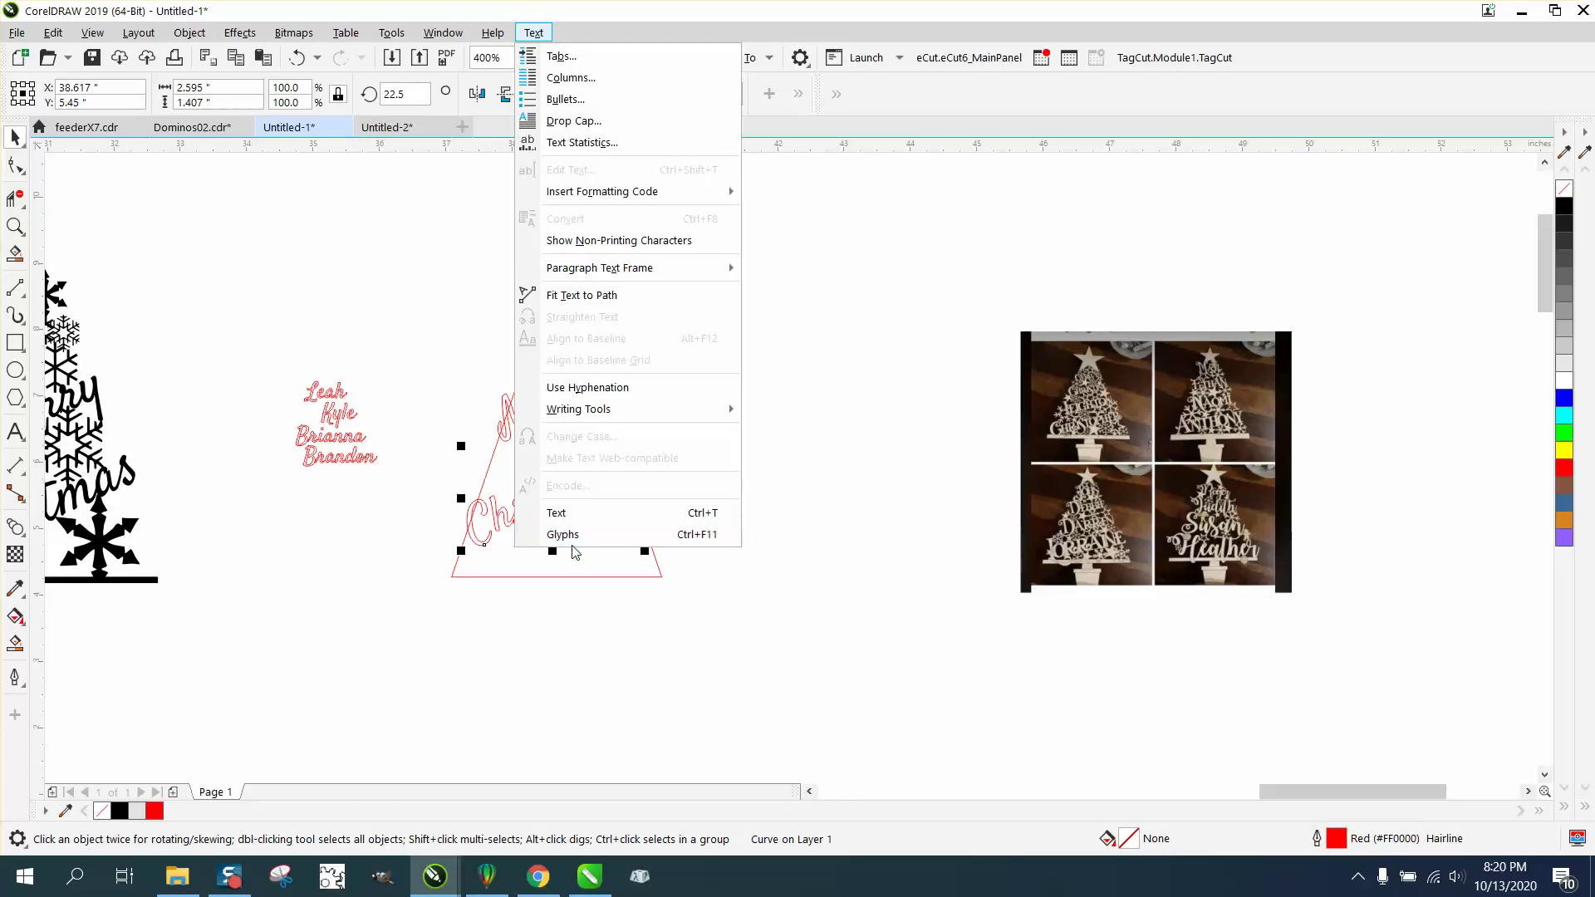
pyautogui.click(573, 548)
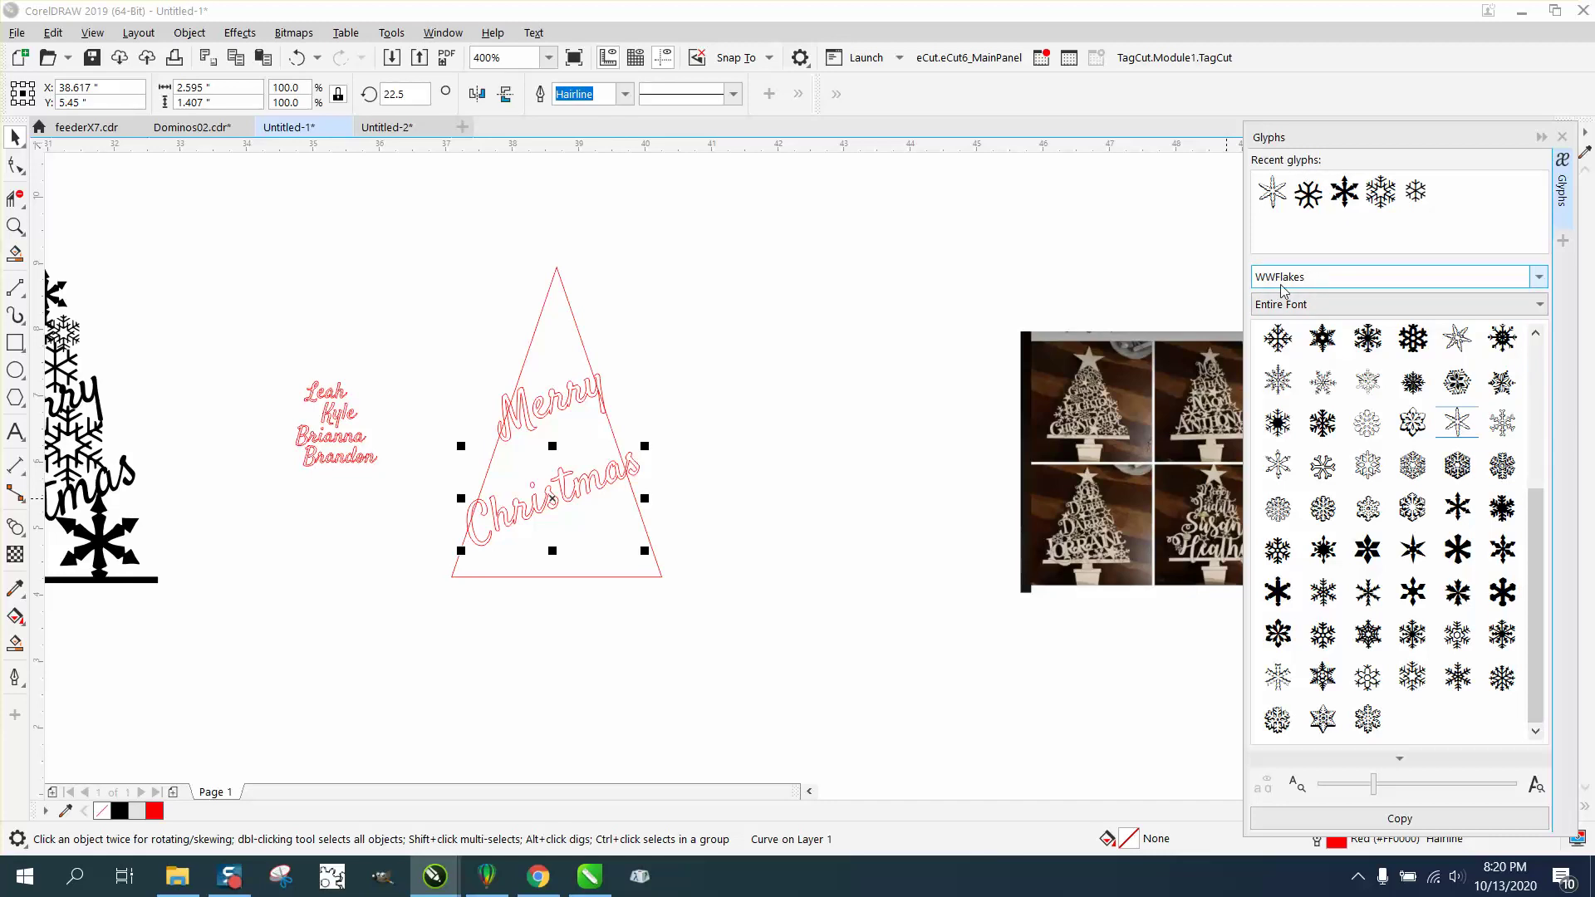
pyautogui.click(539, 875)
pyautogui.click(1048, 20)
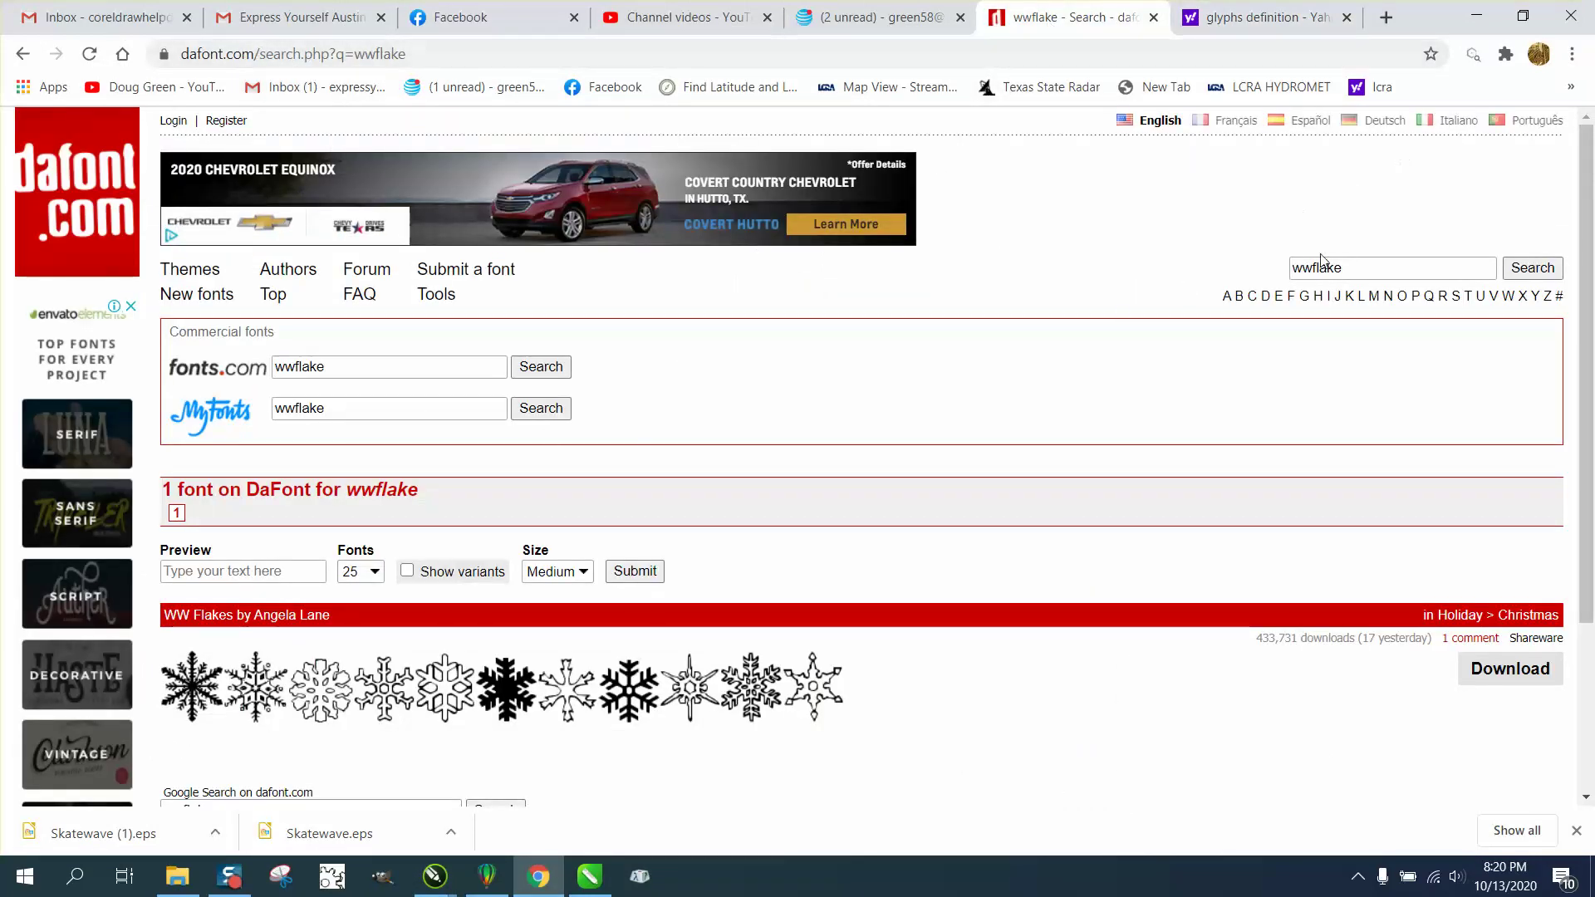
# Step: Scroll through the WW Flakes font listing on the dafont results page
pyautogui.scroll(-2, 851, 548)
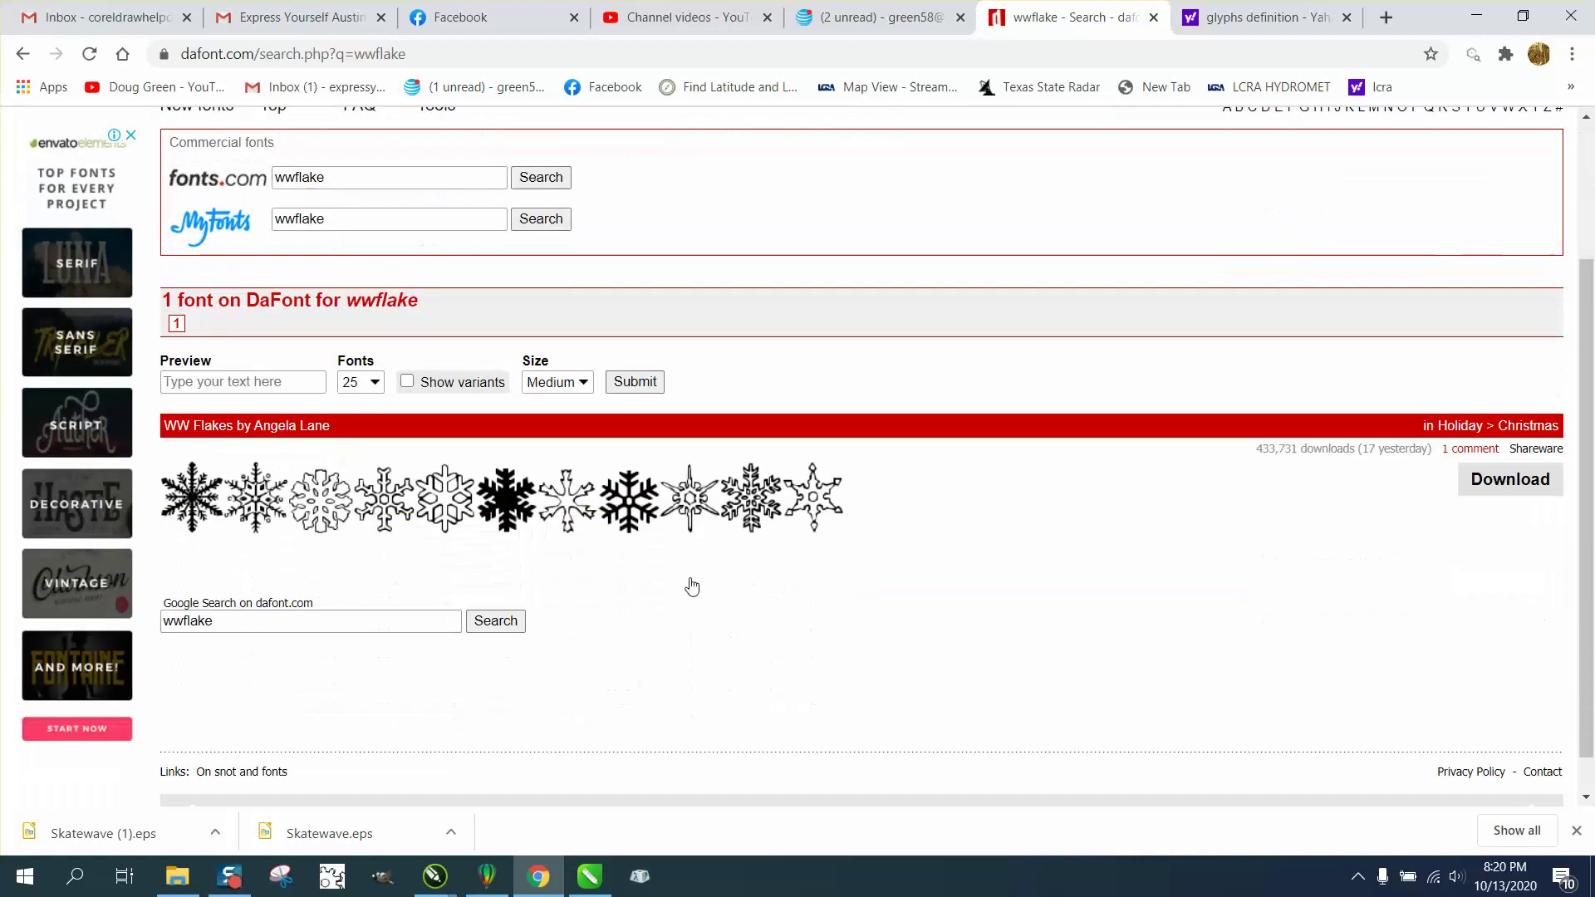
pyautogui.scroll(1, 1594, 619)
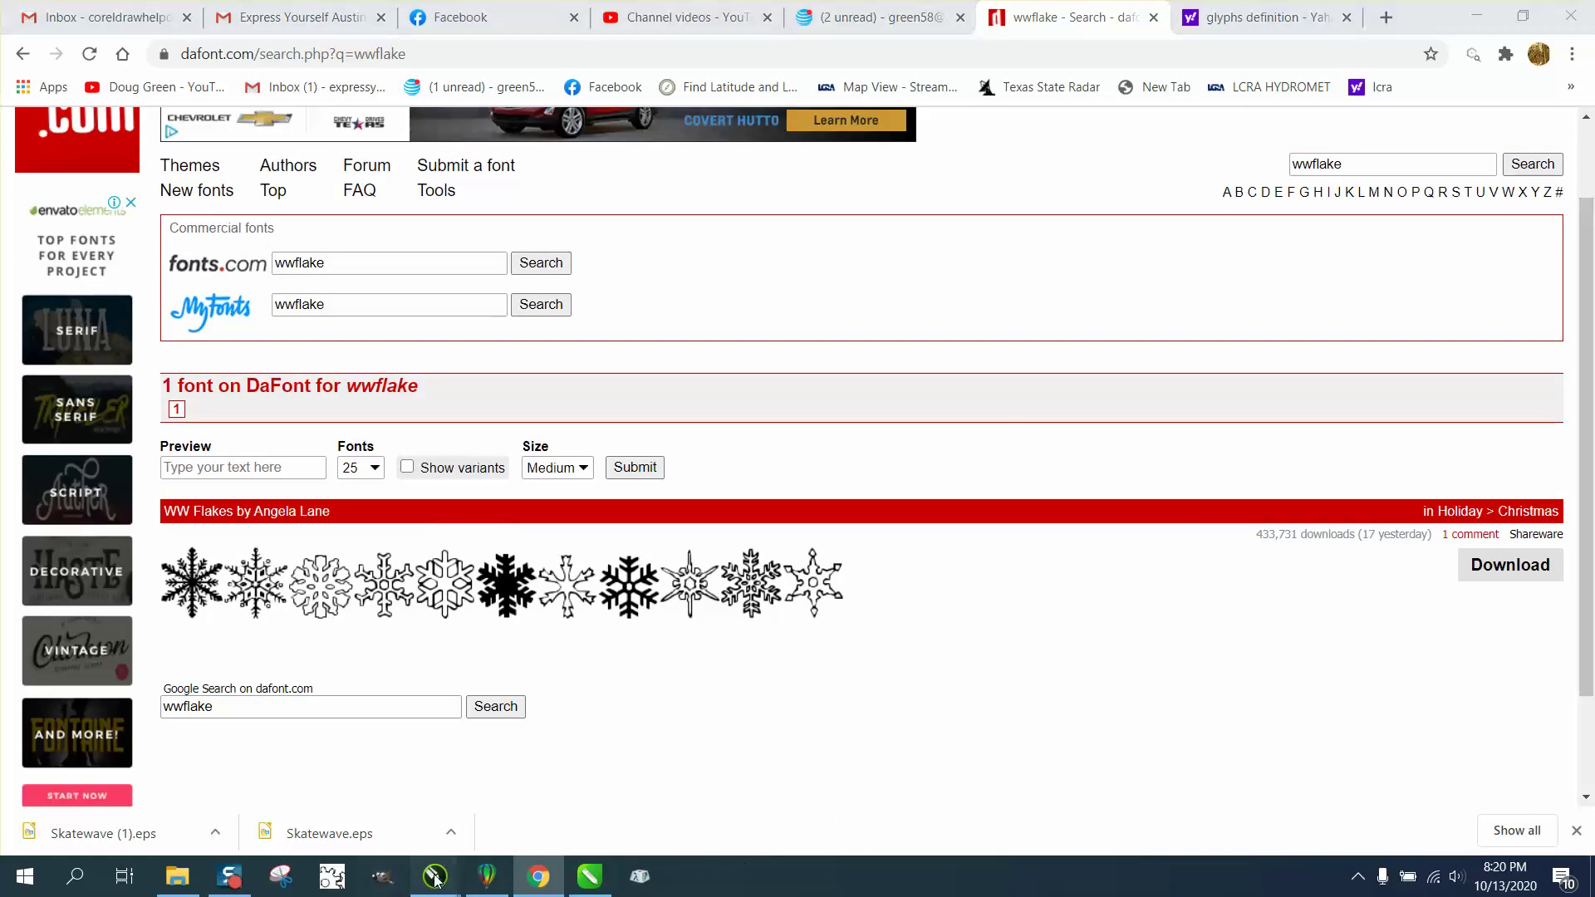
# Step: Return to the Untitled-1 drawing, zoom into the photo collage, and zoom back out
pyautogui.moveTo(435, 875)
pyautogui.click(539, 800)
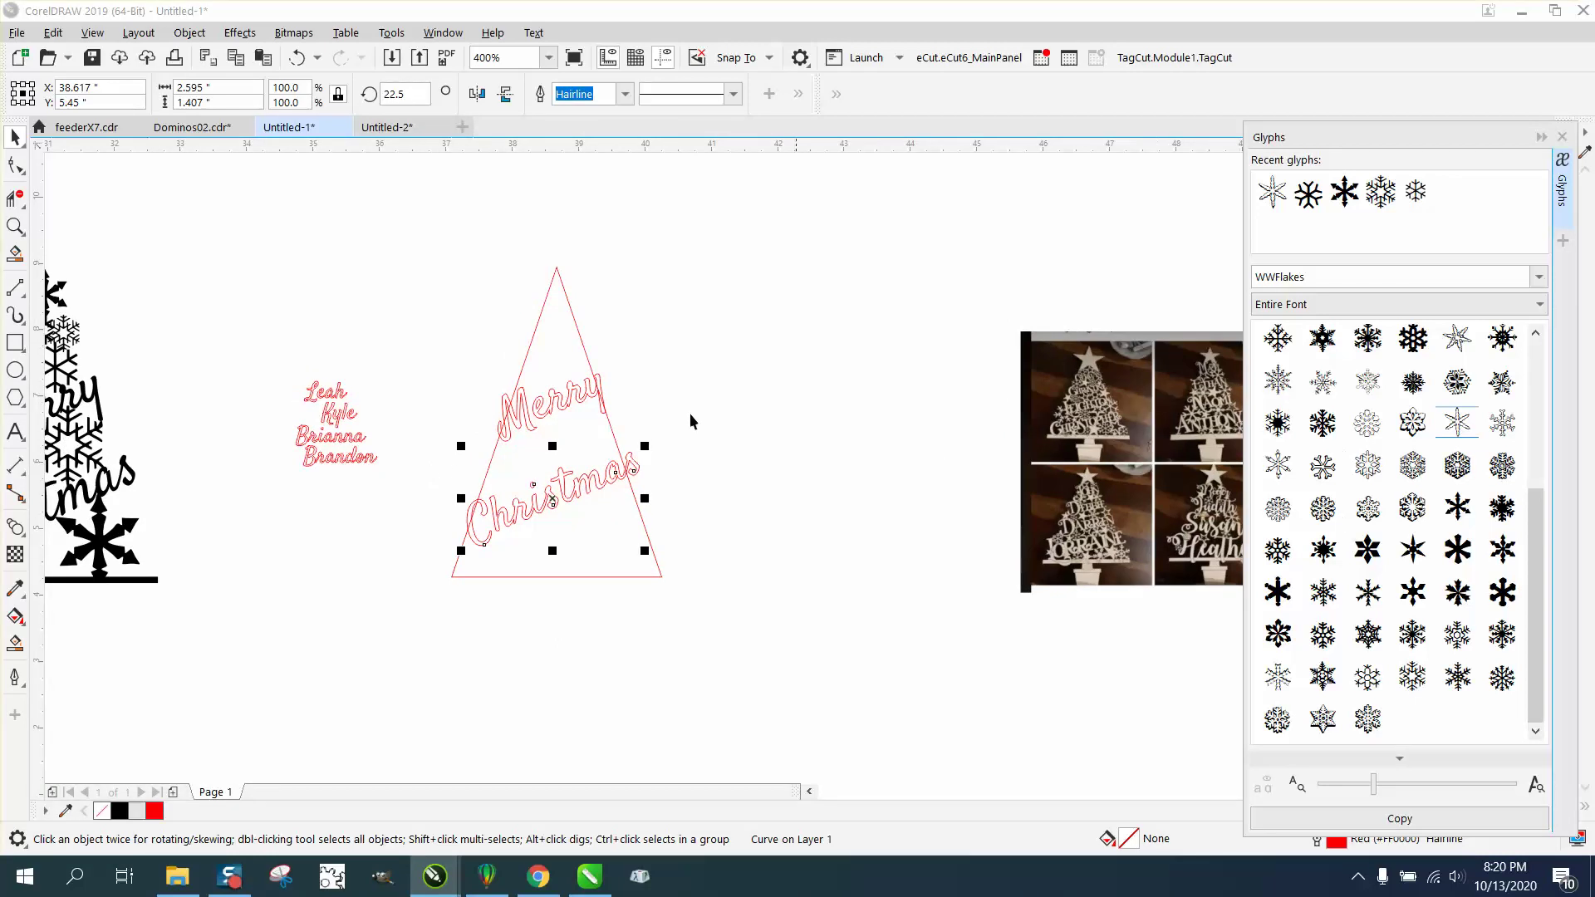
pyautogui.click(15, 227)
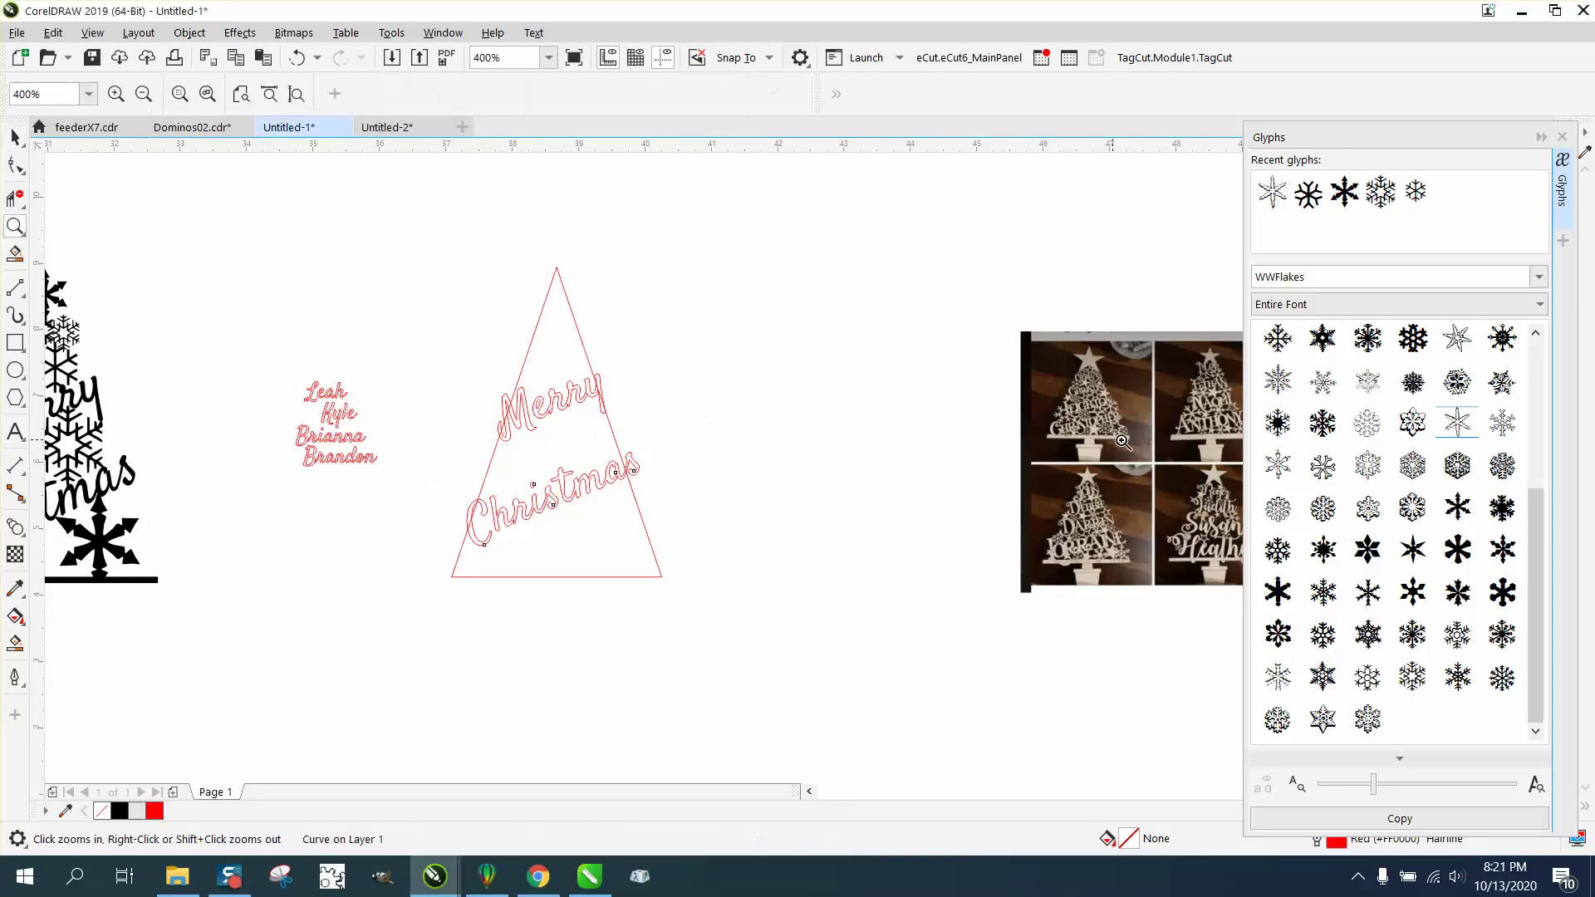
pyautogui.moveTo(1124, 444); pyautogui.dragTo(1462, 663)
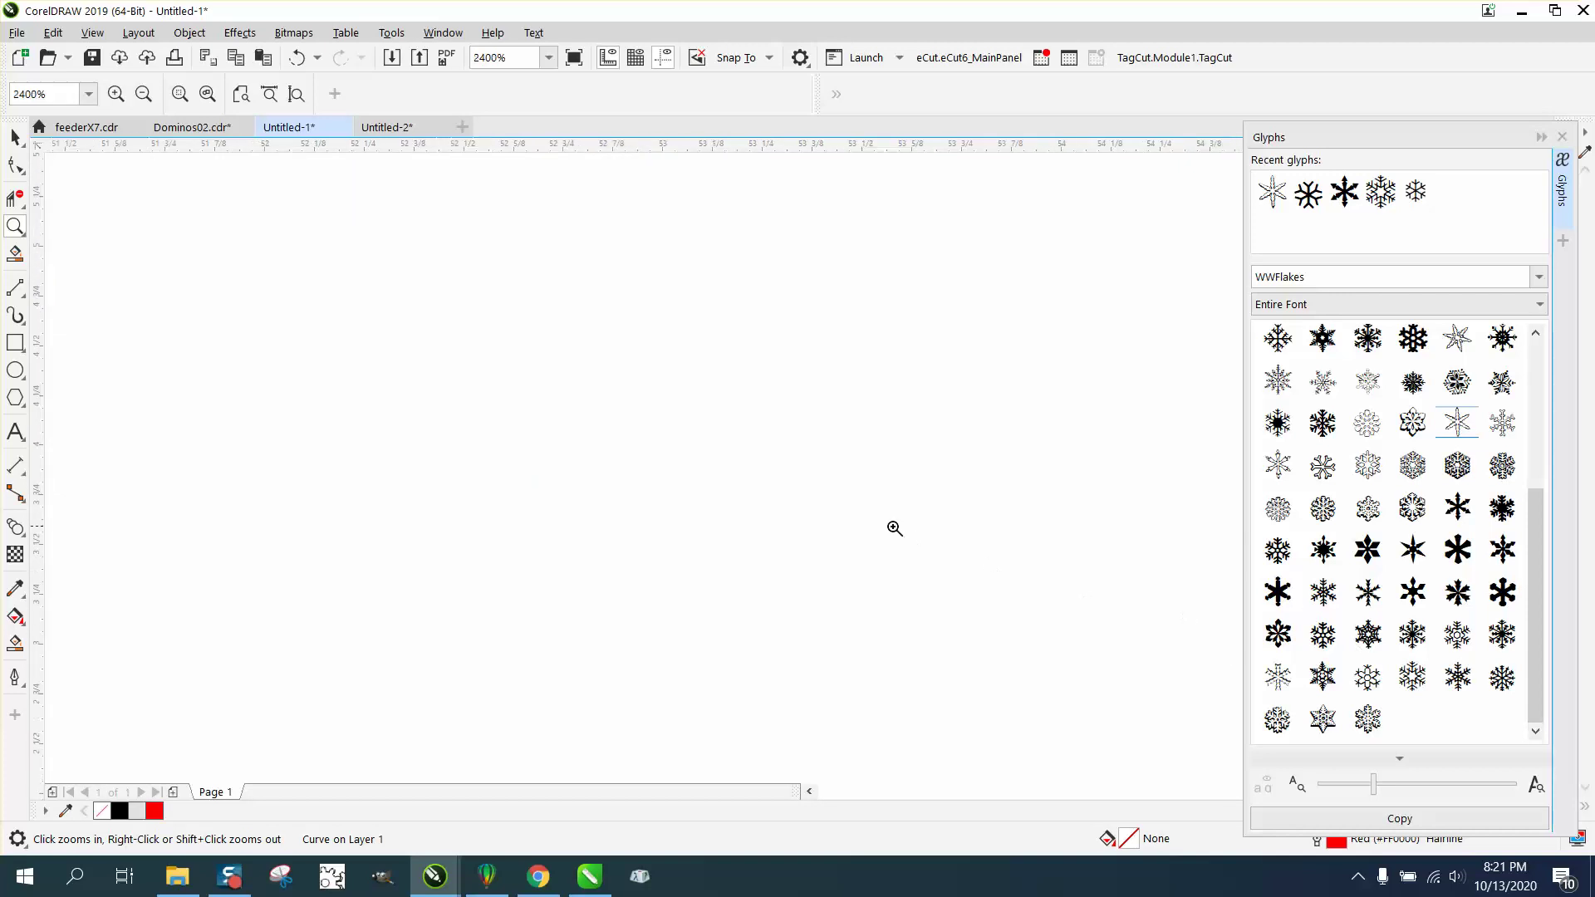
pyautogui.rightClick(612, 479)
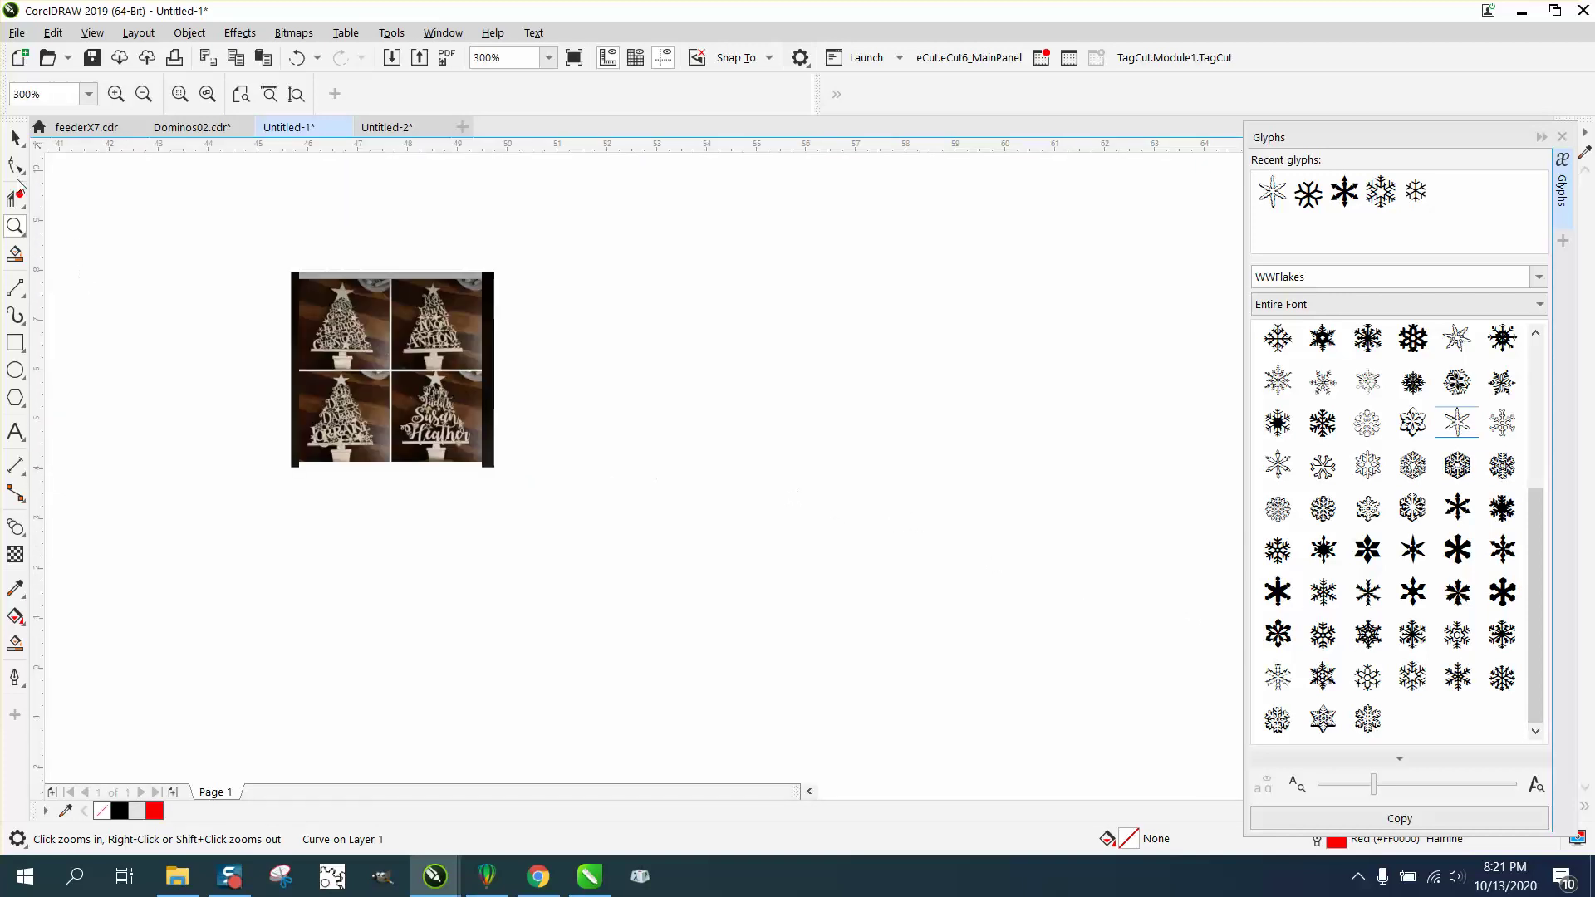
# Step: Drag a WWFlakes snowflake glyph from the Glyphs docker onto the canvas
pyautogui.press('space')
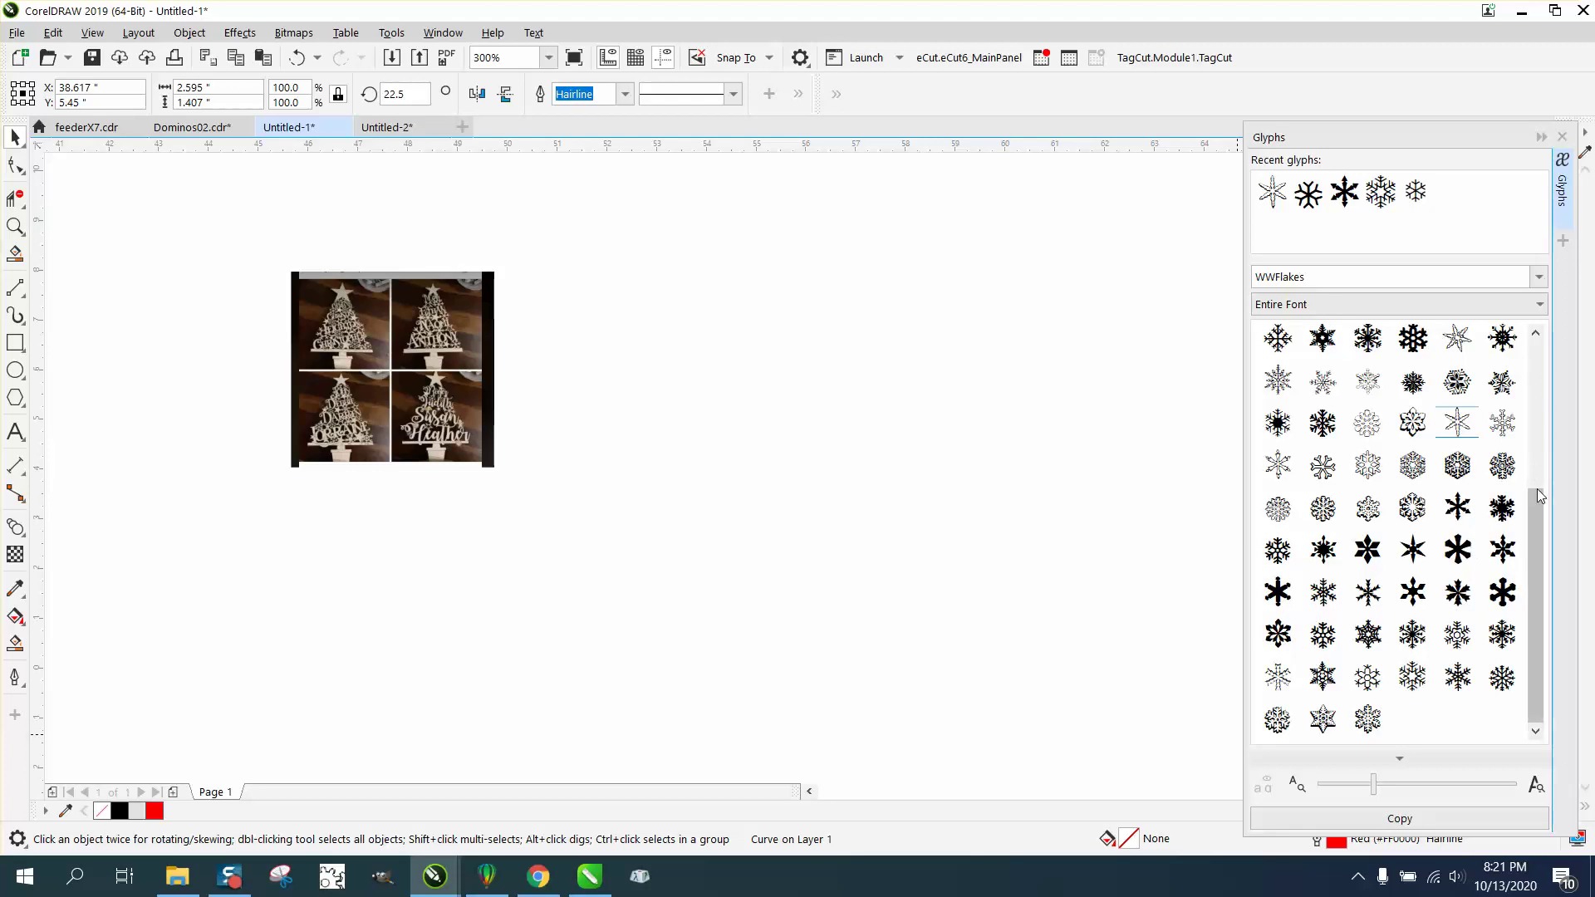
pyautogui.moveTo(1538, 489); pyautogui.dragTo(1542, 362)
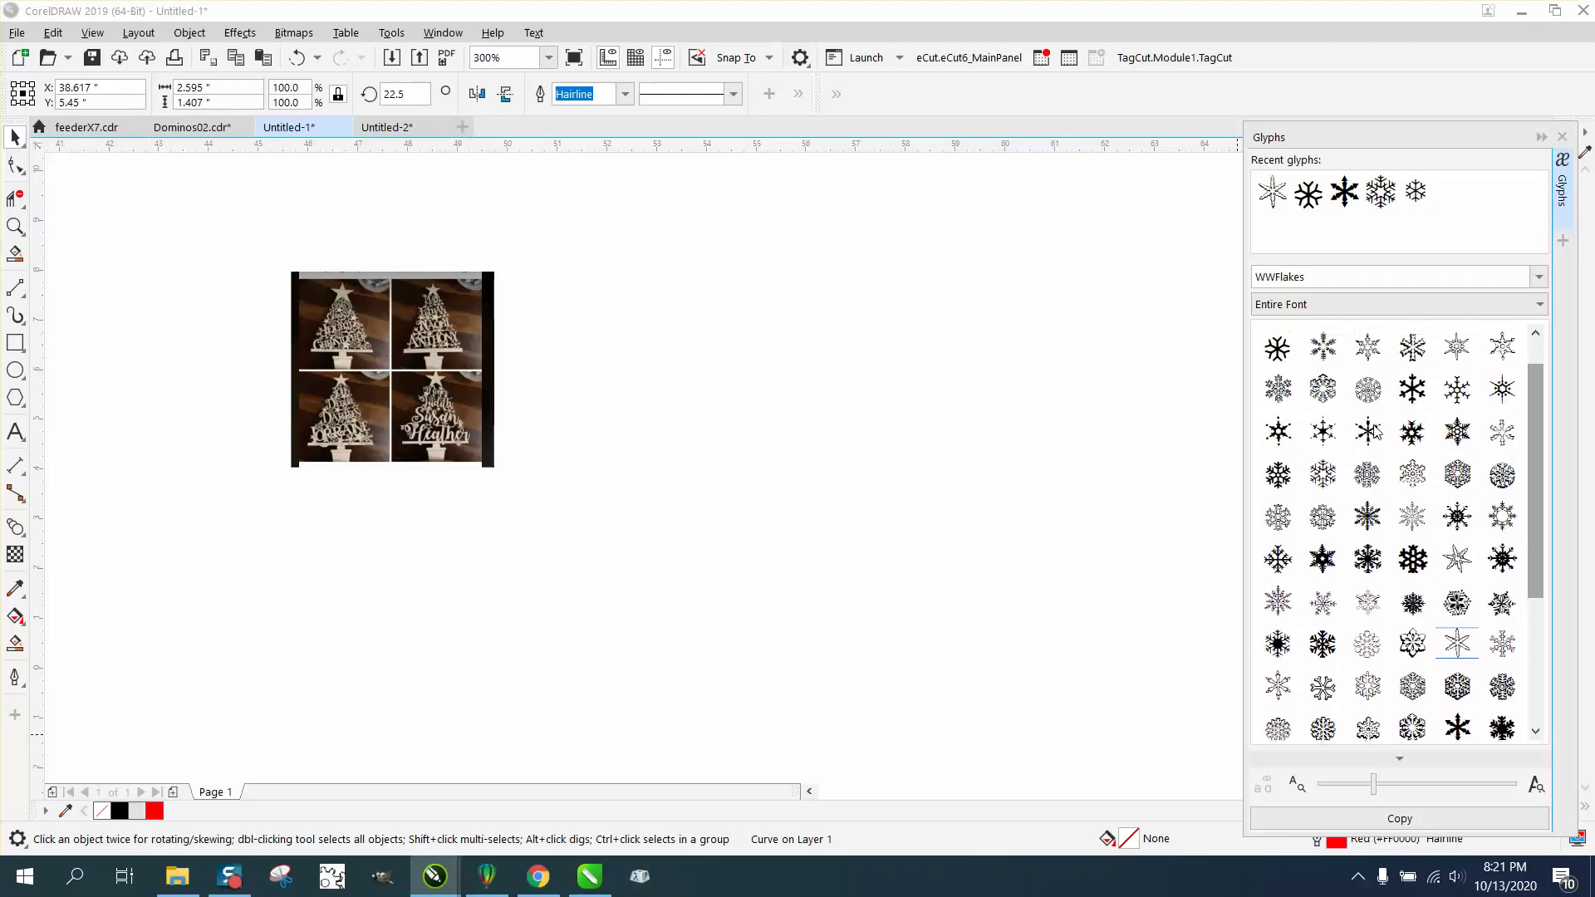
pyautogui.moveTo(1375, 432); pyautogui.dragTo(946, 401)
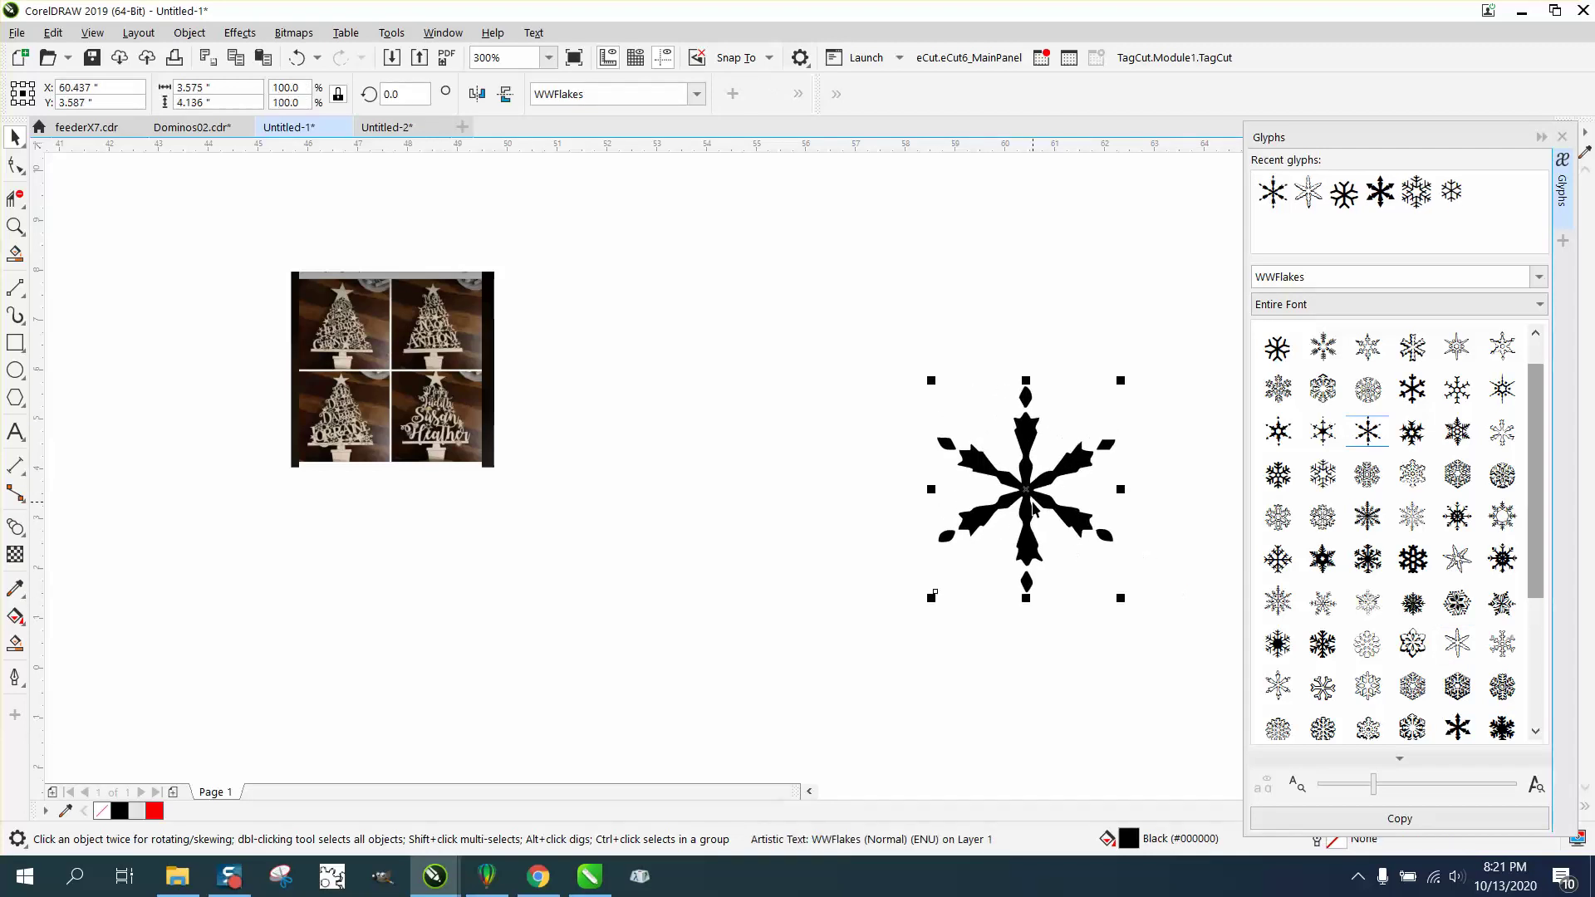
# Step: Delete the tiny snowflake and drag four WWFlakes glyphs onto the canvas
pyautogui.click(297, 57)
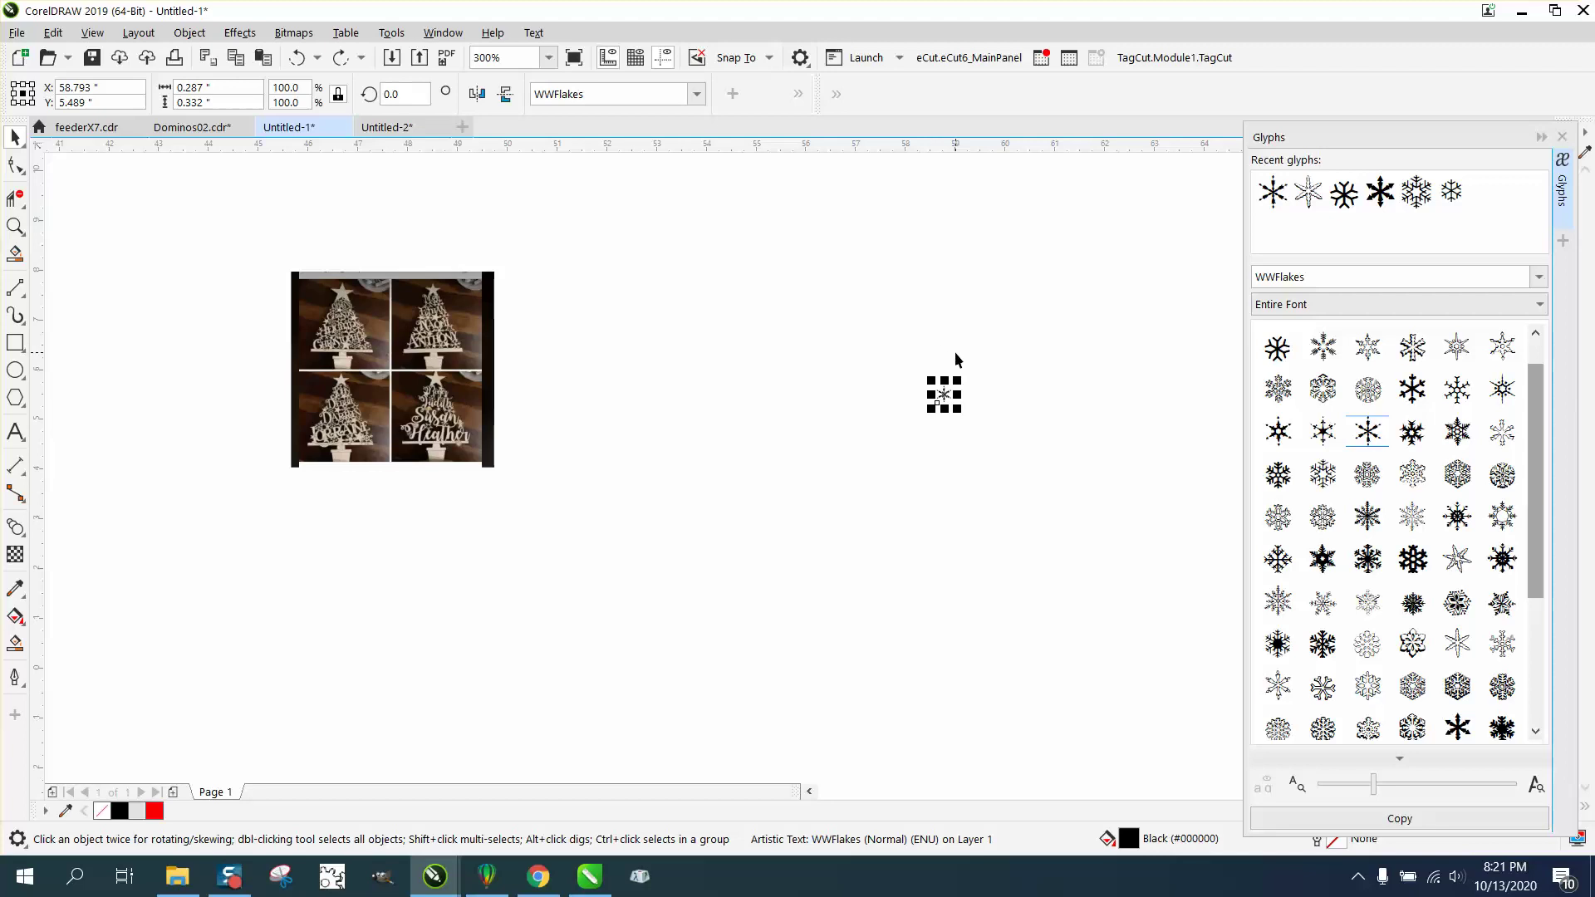
pyautogui.press('Delete')
pyautogui.moveTo(1413, 389); pyautogui.dragTo(825, 372)
pyautogui.moveTo(1450, 396); pyautogui.dragTo(904, 357)
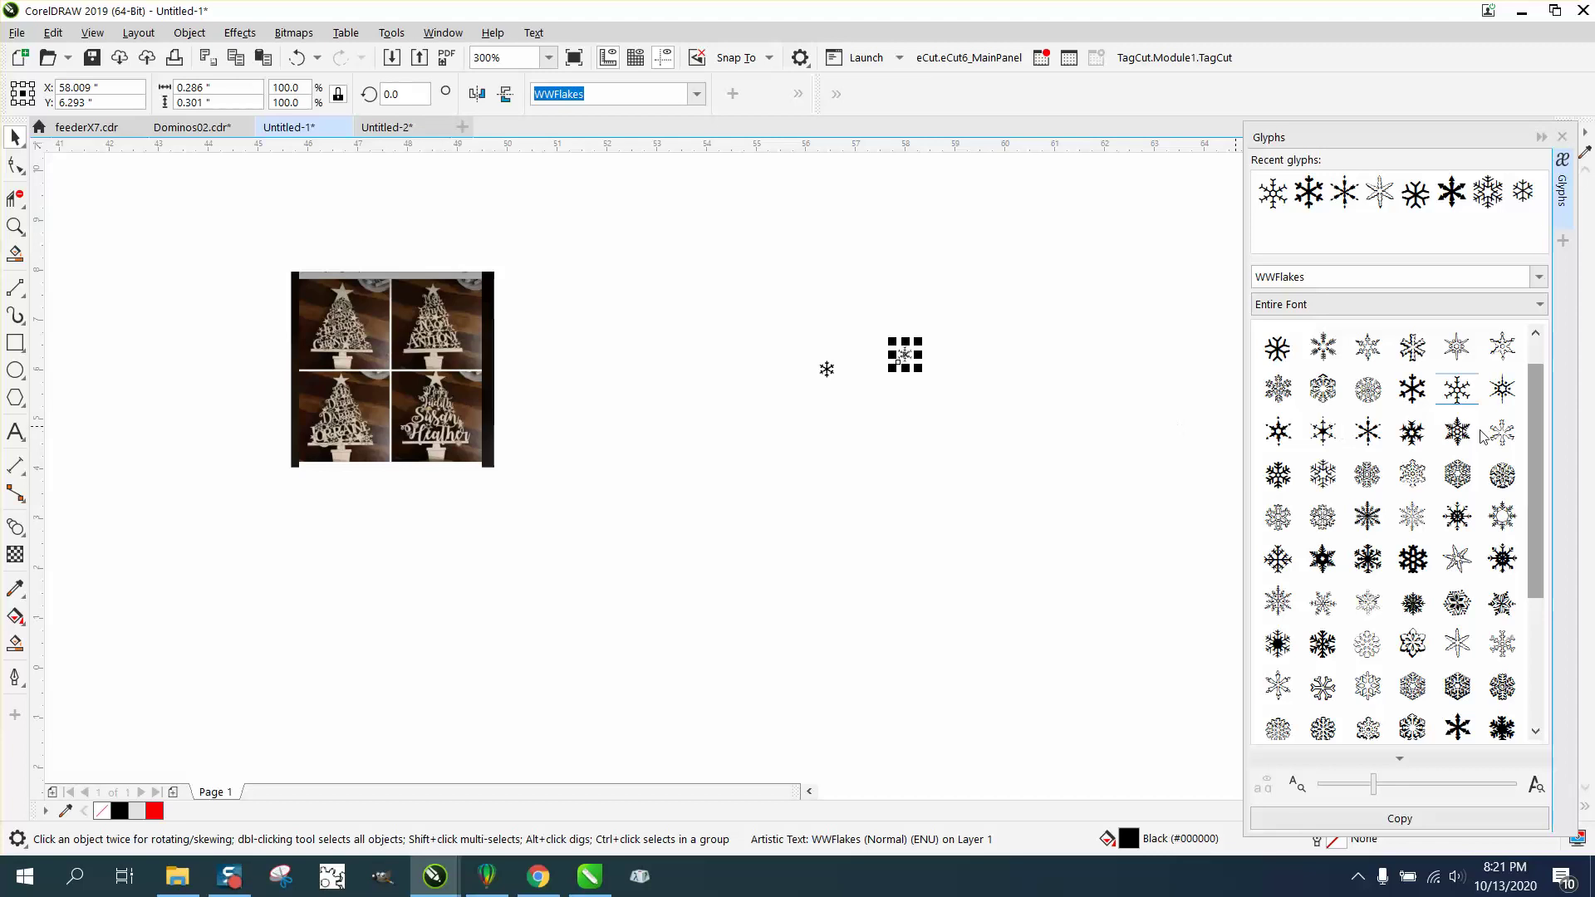
pyautogui.moveTo(1278, 348); pyautogui.dragTo(900, 409)
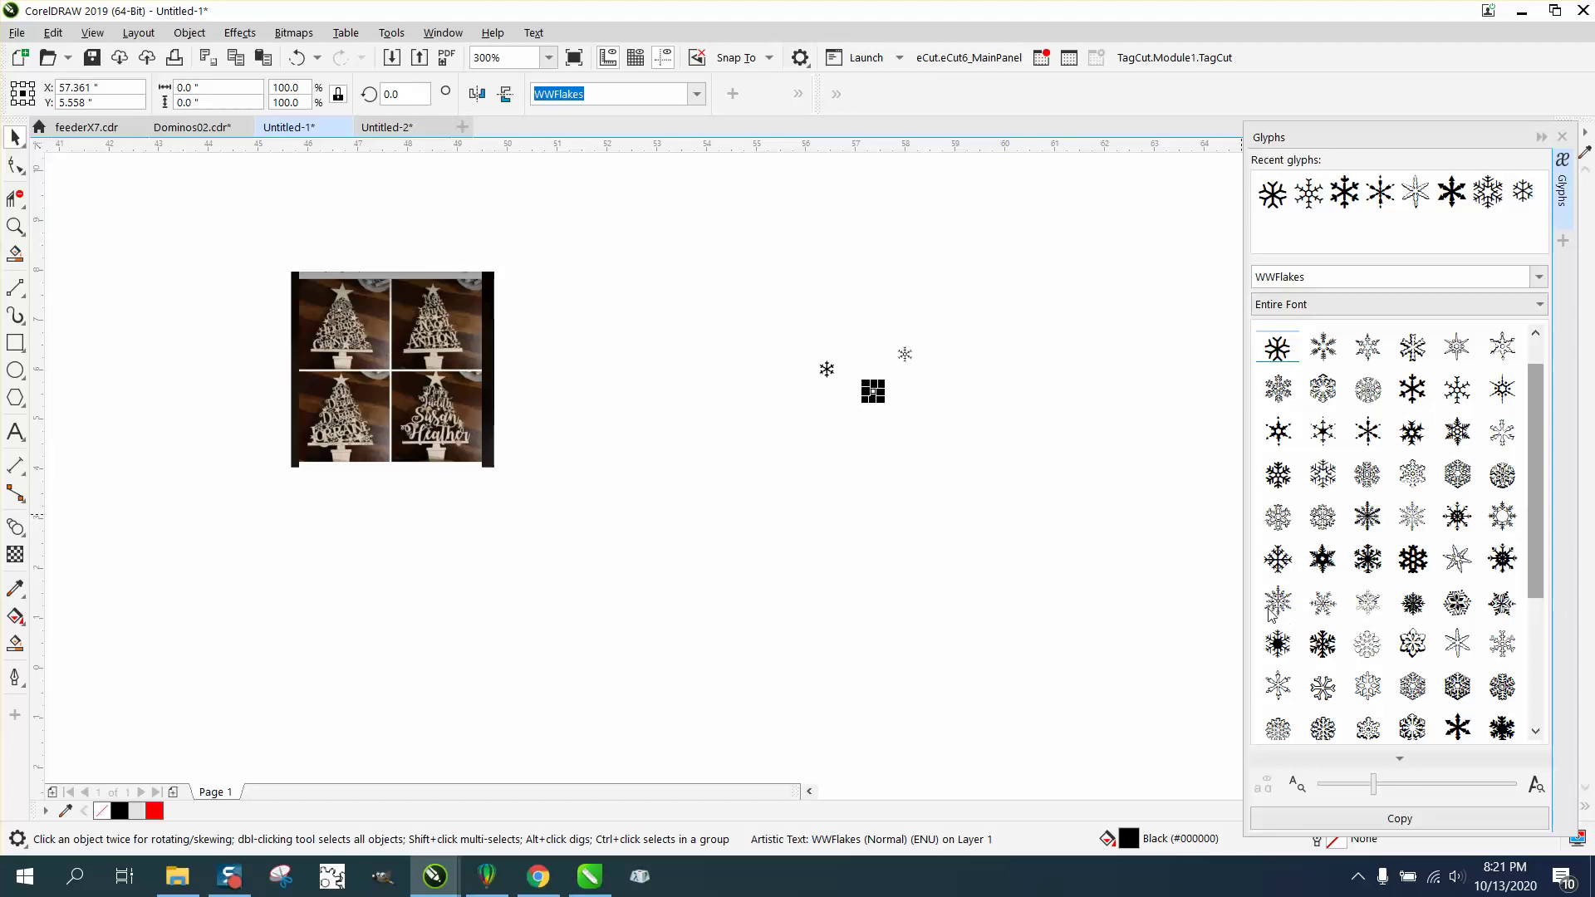
pyautogui.scroll(-1, 1280, 609)
pyautogui.moveTo(1459, 668); pyautogui.dragTo(834, 436)
# Step: Enlarge the four snowflakes together and arrange them into a horizontal row
pyautogui.moveTo(733, 277); pyautogui.dragTo(933, 482)
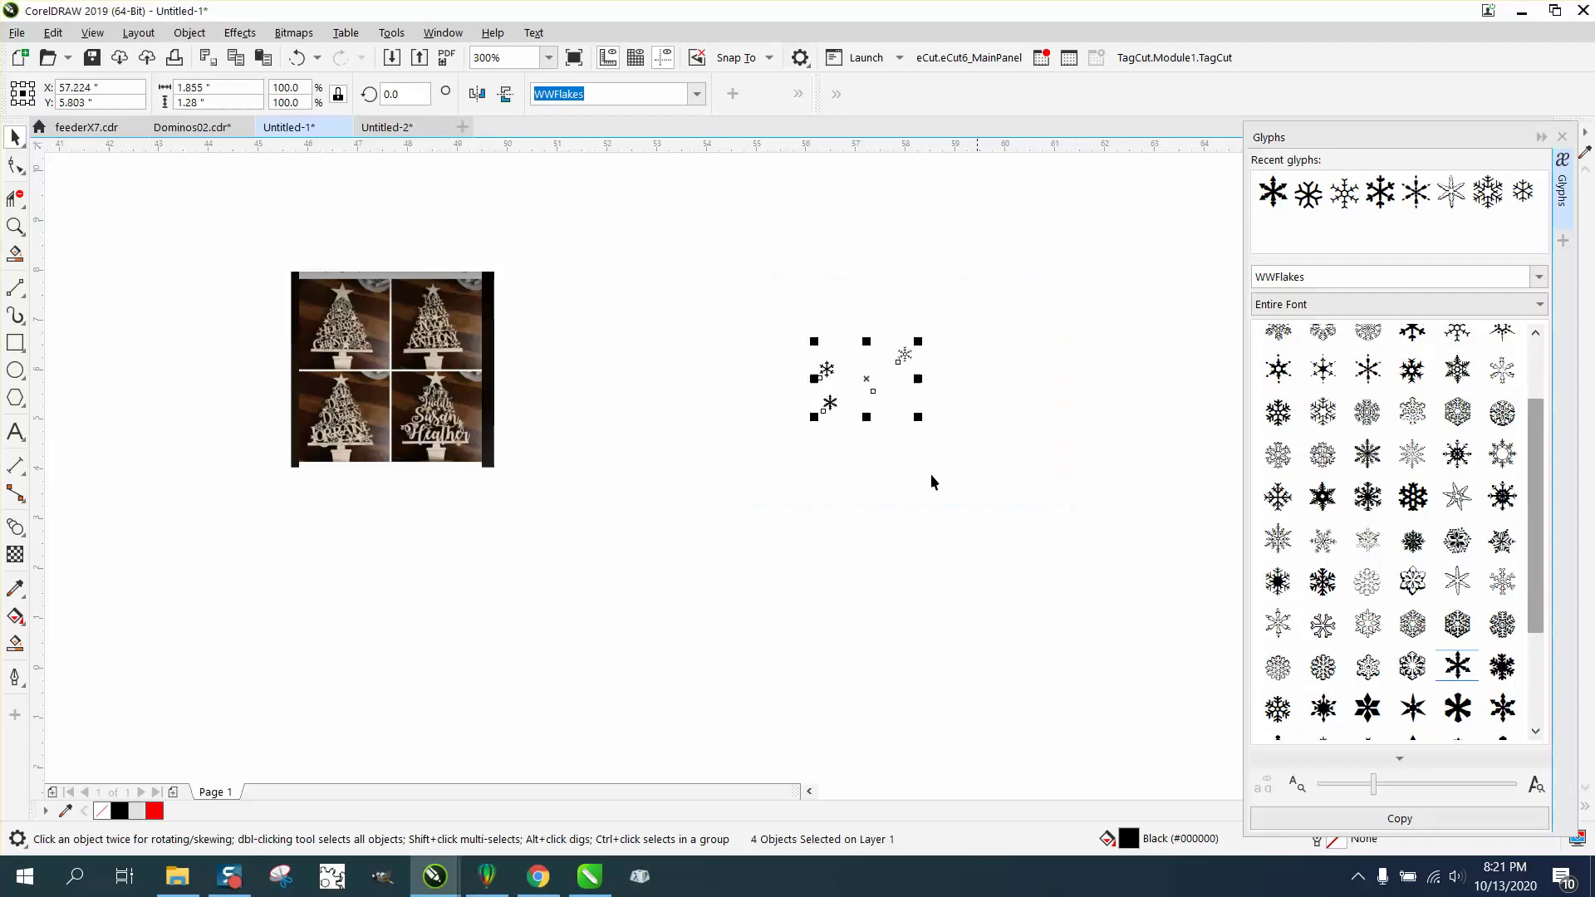
pyautogui.moveTo(917, 416); pyautogui.dragTo(1209, 615)
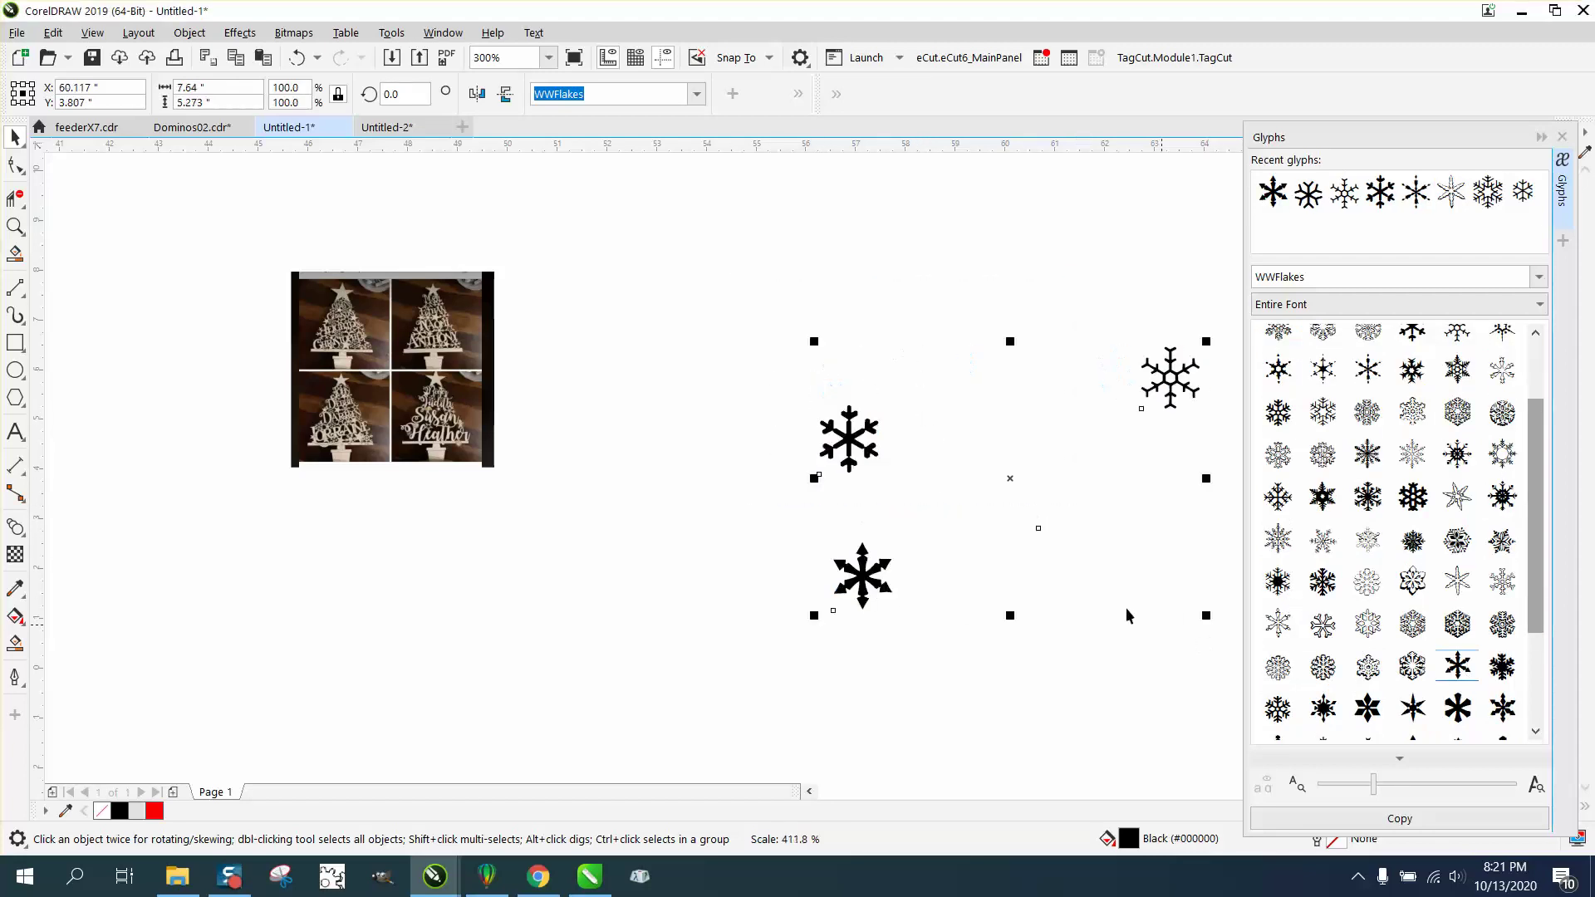
pyautogui.click(1007, 455)
pyautogui.moveTo(703, 237); pyautogui.dragTo(765, 312)
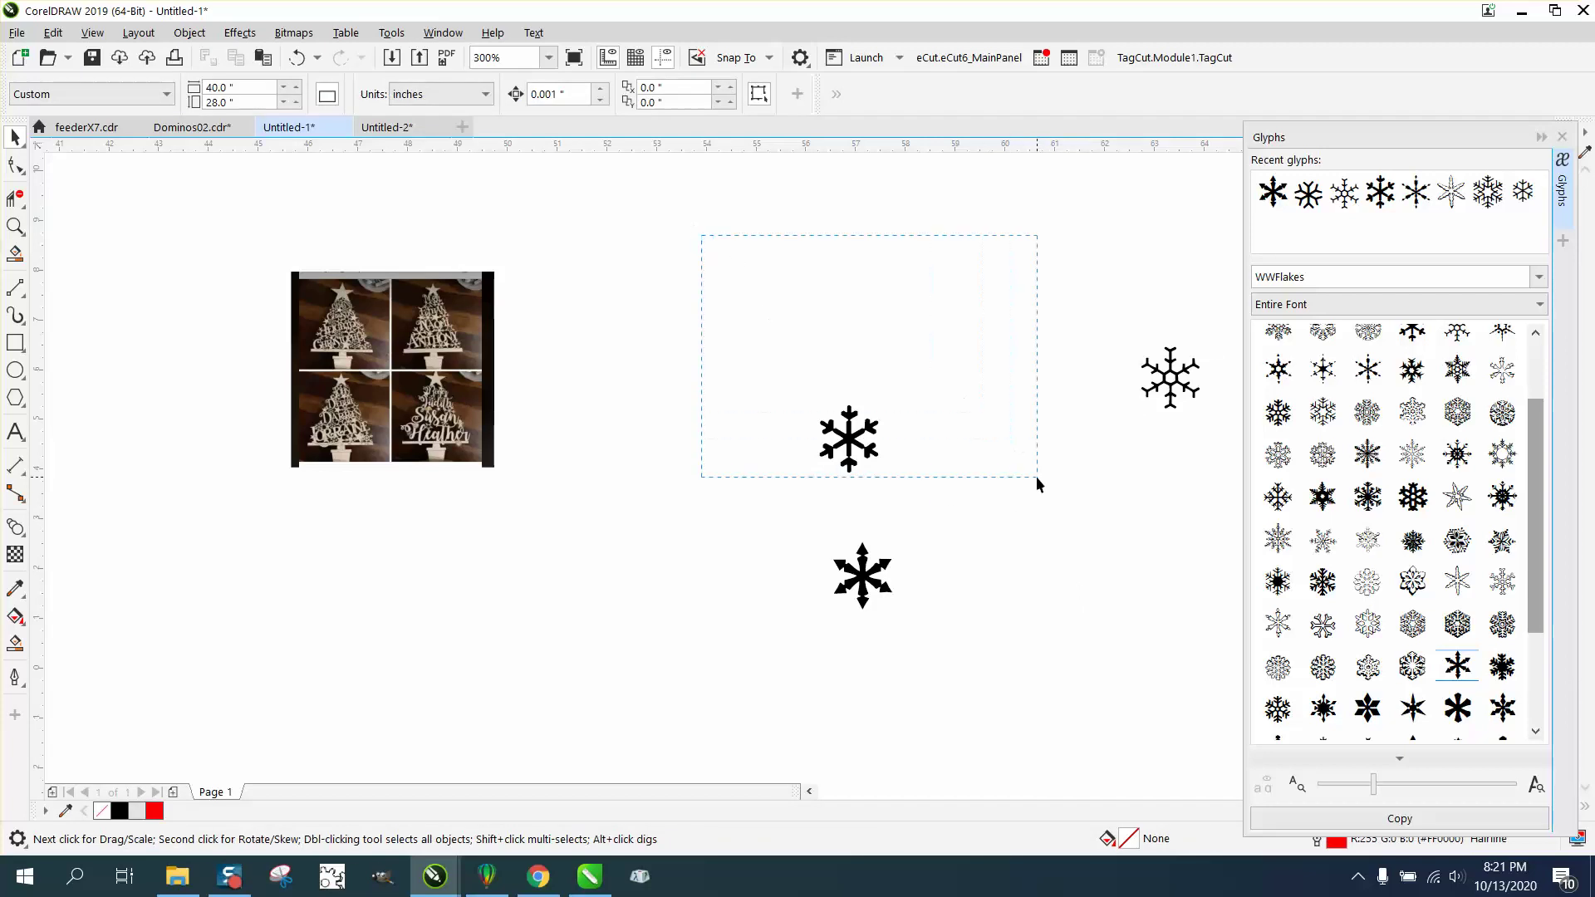
pyautogui.moveTo(1035, 476); pyautogui.dragTo(1039, 476)
pyautogui.moveTo(818, 475); pyautogui.dragTo(662, 427)
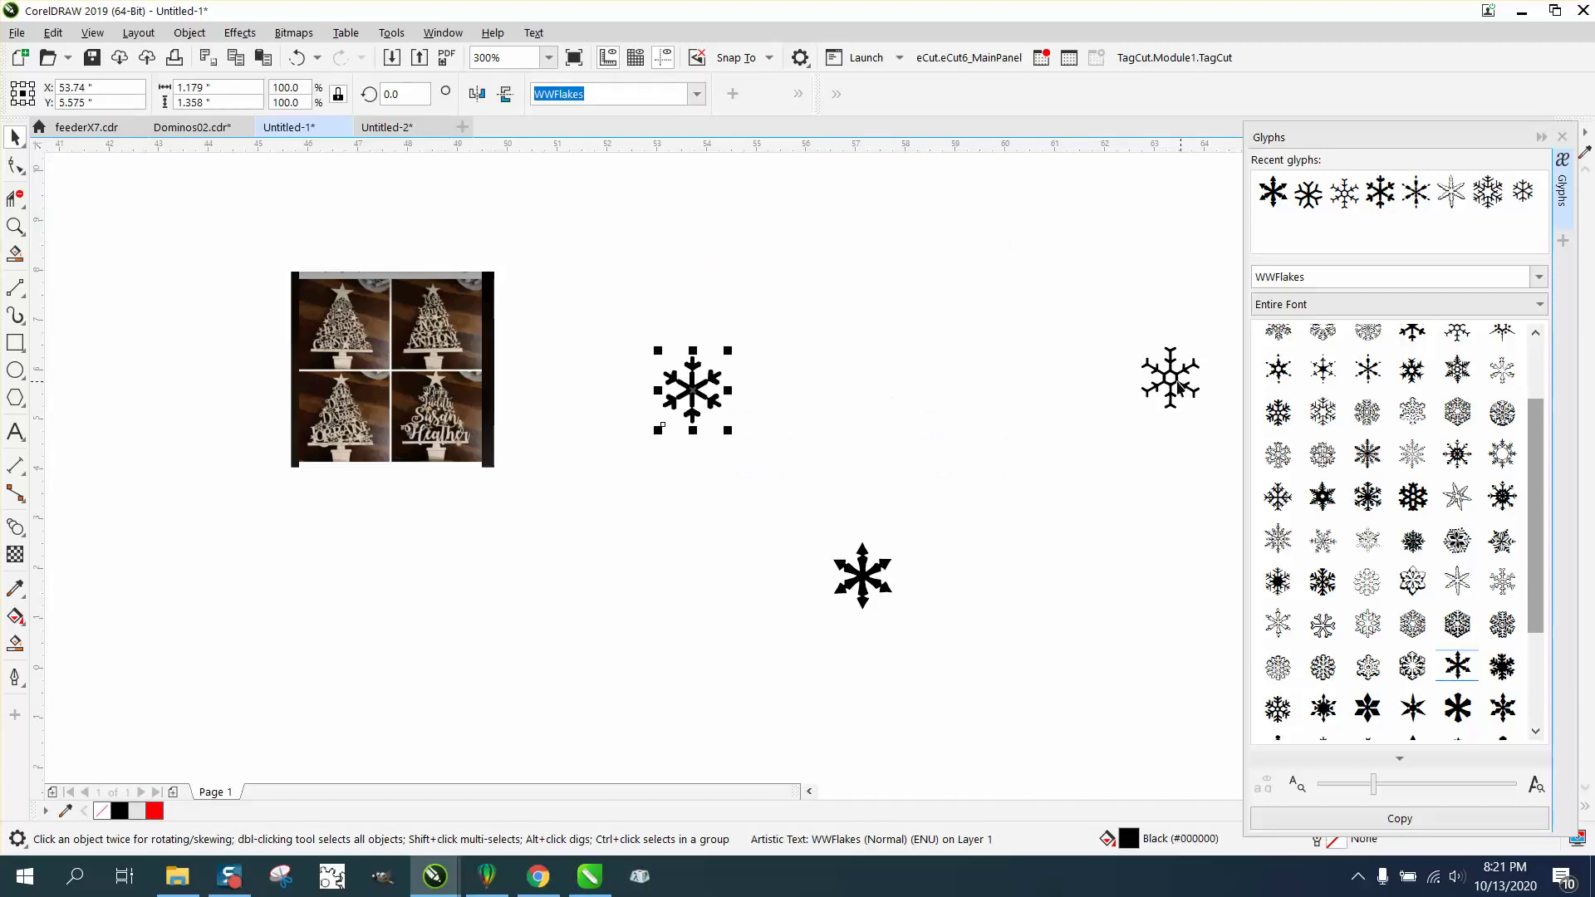
pyautogui.moveTo(1197, 397); pyautogui.dragTo(819, 402)
pyautogui.moveTo(872, 589); pyautogui.dragTo(922, 400)
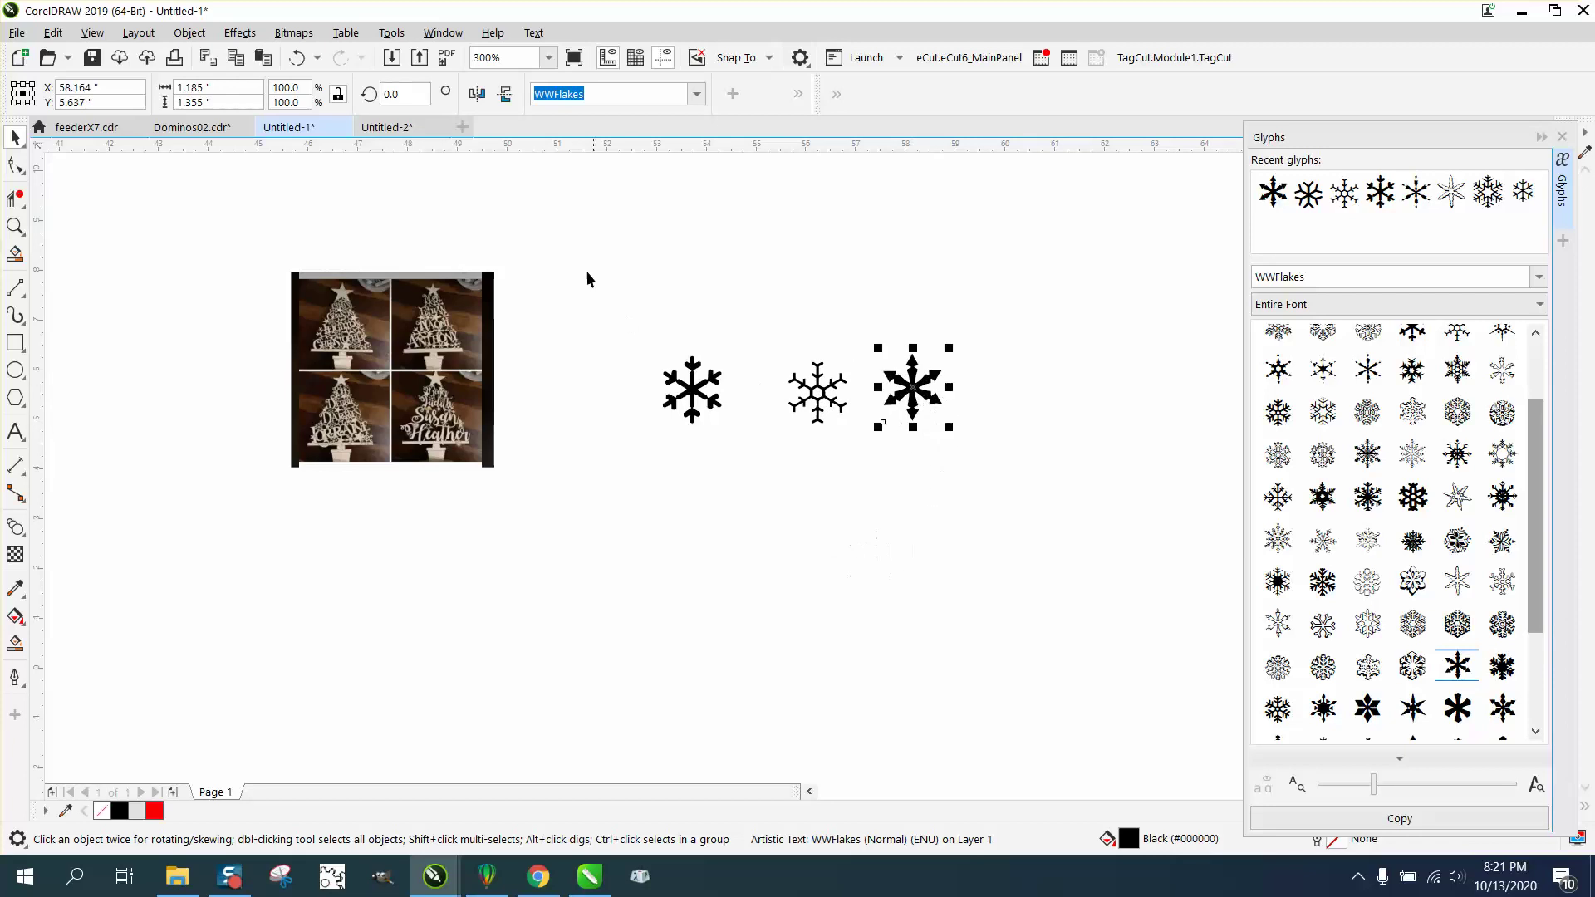
# Step: Move the small leftover snowflake aside and select the three row snowflakes
pyautogui.hotkey('ctrl', 'a')
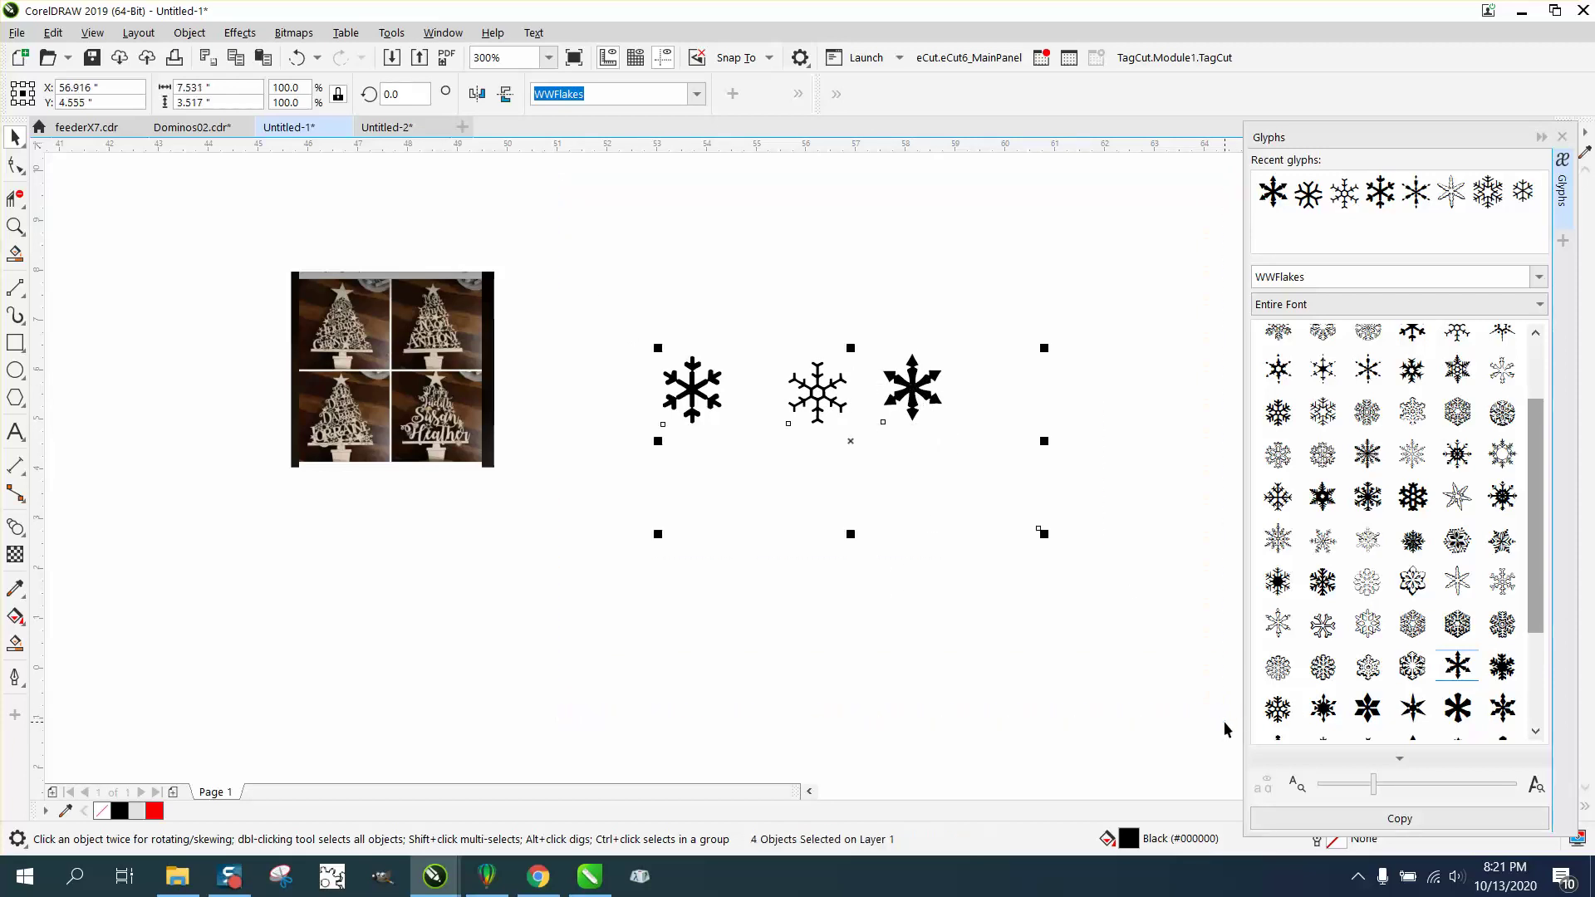
pyautogui.click(726, 526)
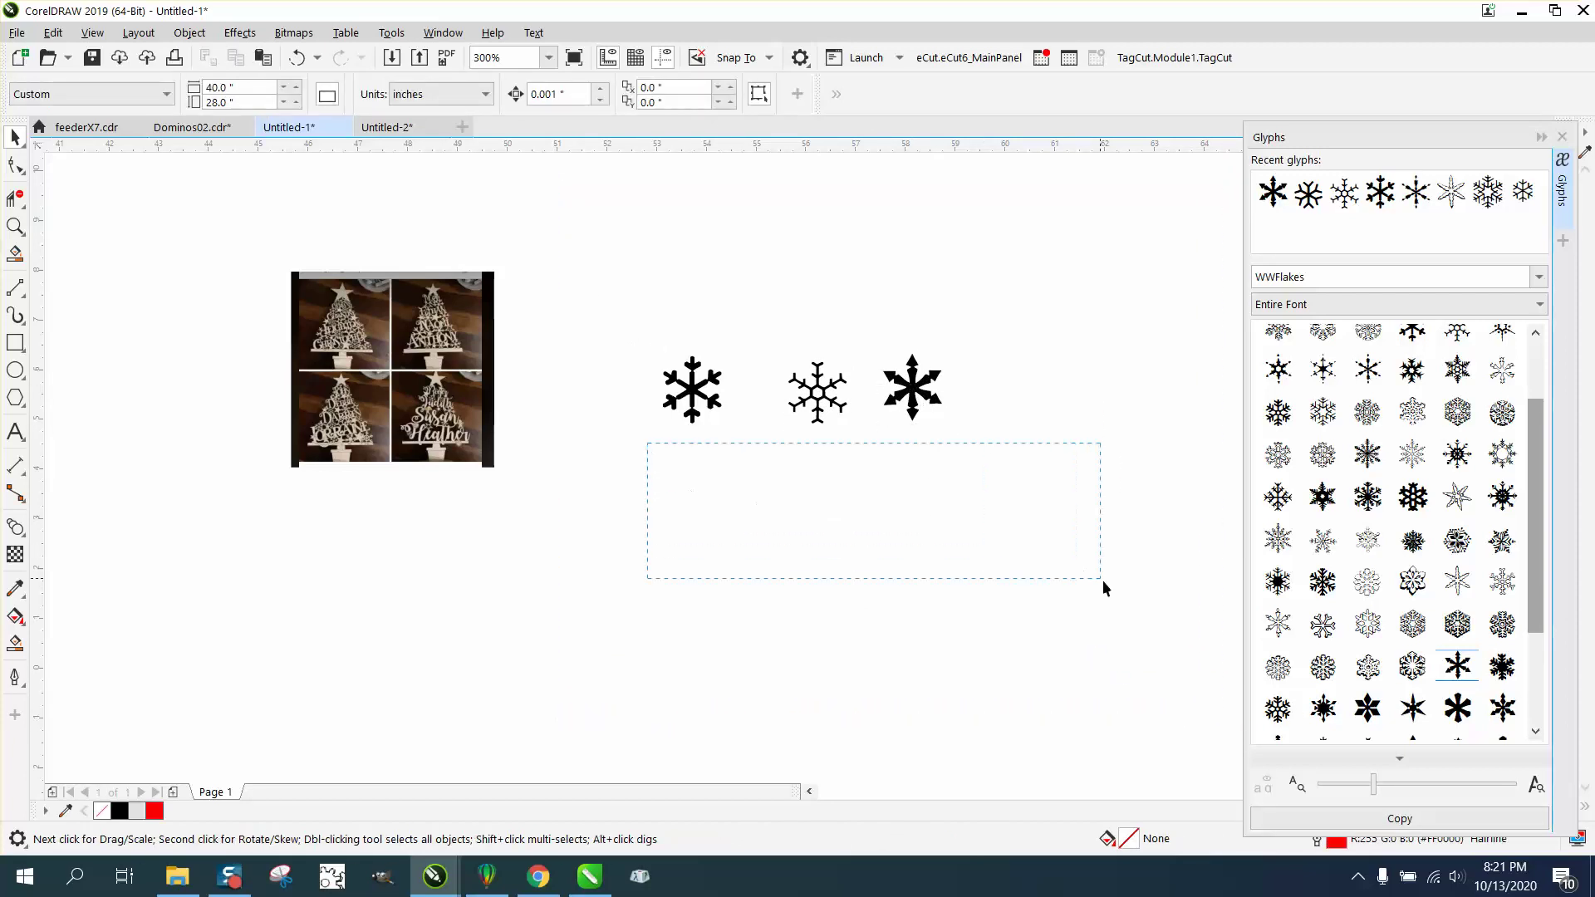
pyautogui.moveTo(1103, 582); pyautogui.dragTo(1112, 603)
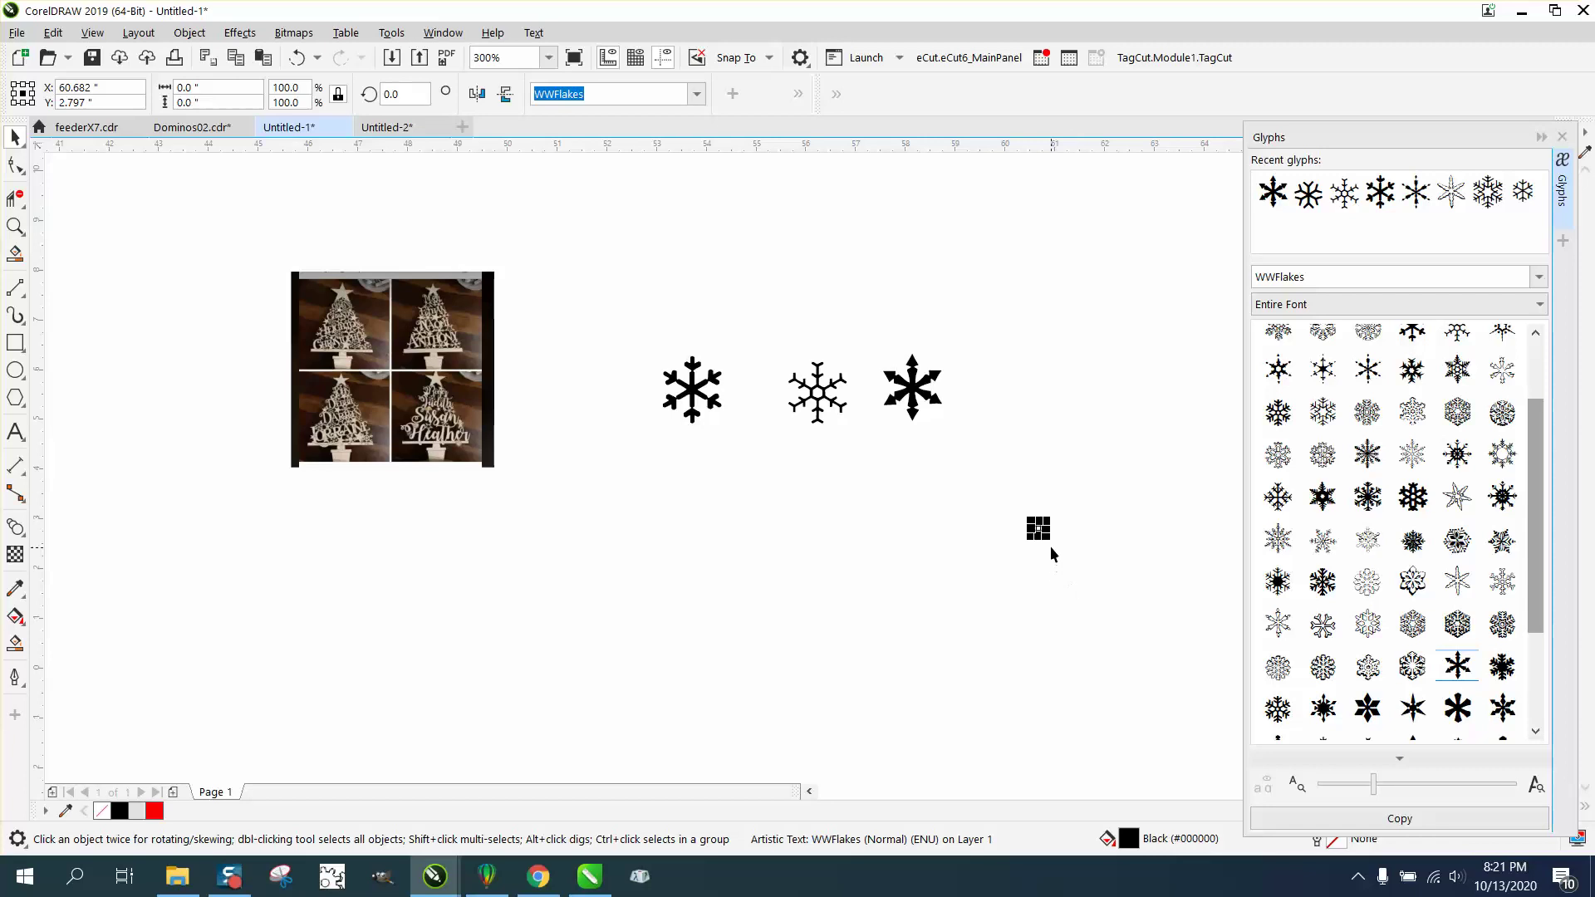
pyautogui.moveTo(1042, 532); pyautogui.dragTo(1098, 585)
pyautogui.click(1148, 635)
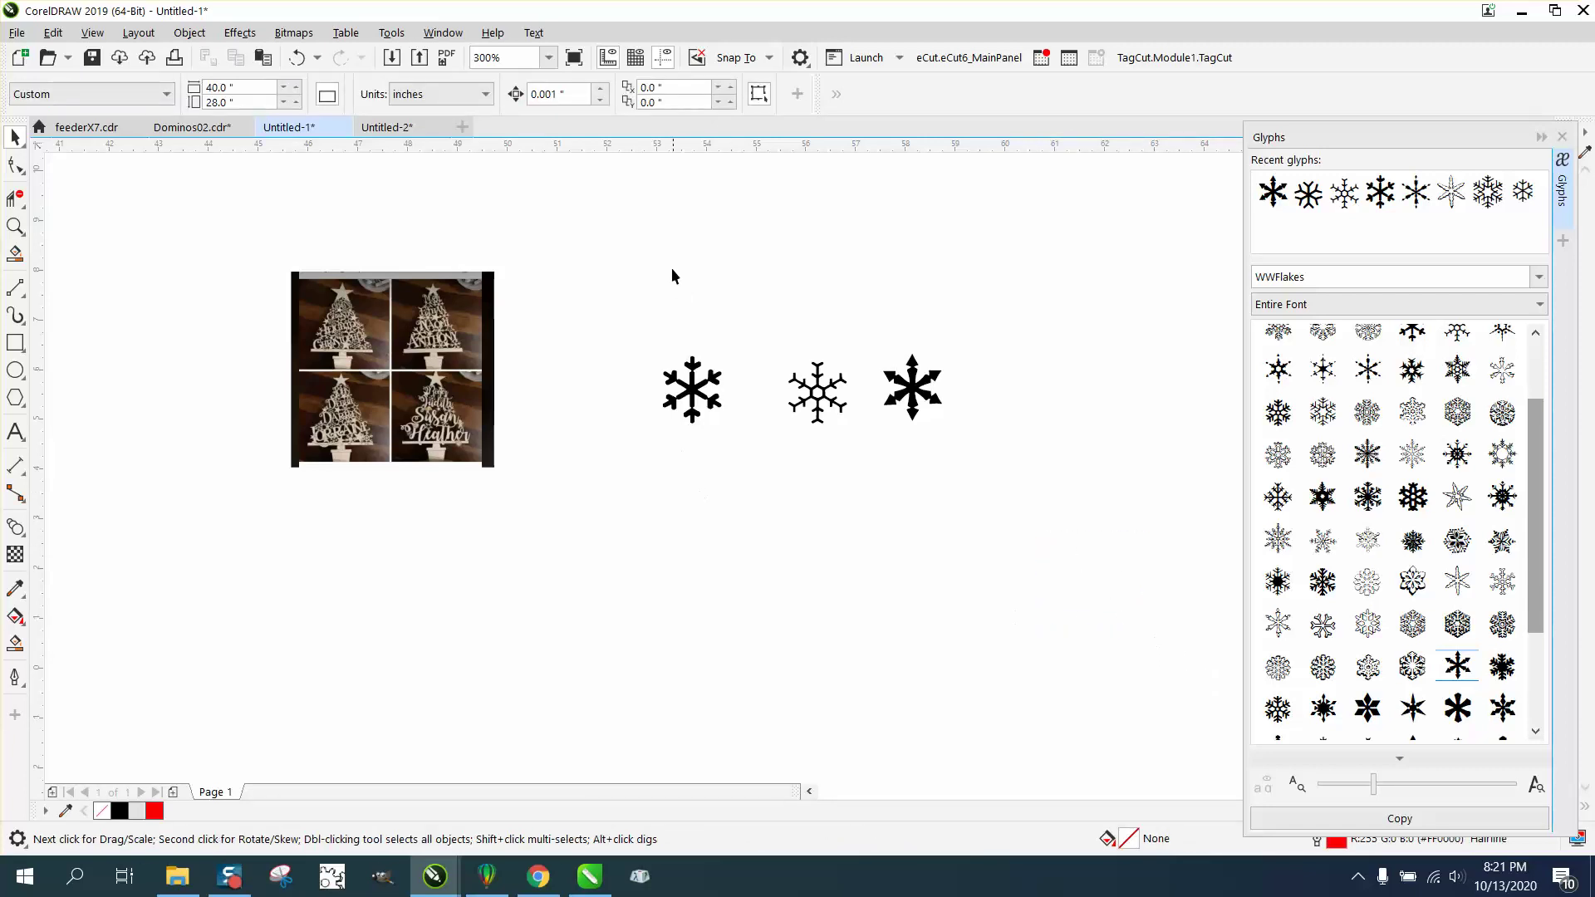
pyautogui.moveTo(641, 303); pyautogui.dragTo(980, 490)
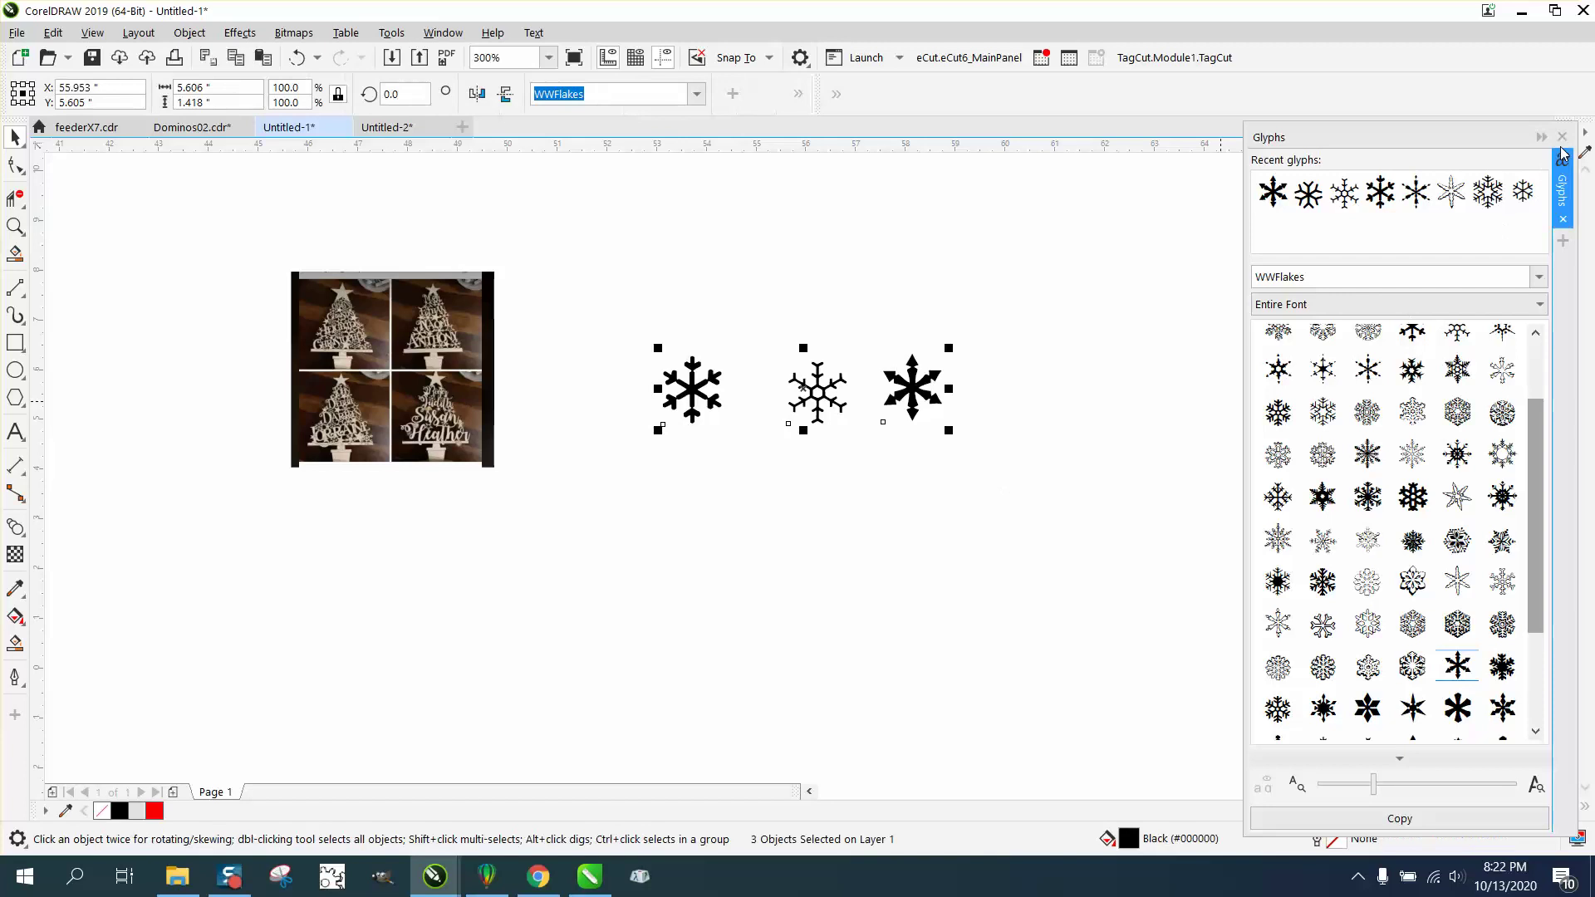
# Step: Remove the snowflakes' fill and give them a red outline
pyautogui.click(1562, 136)
pyautogui.click(1564, 189)
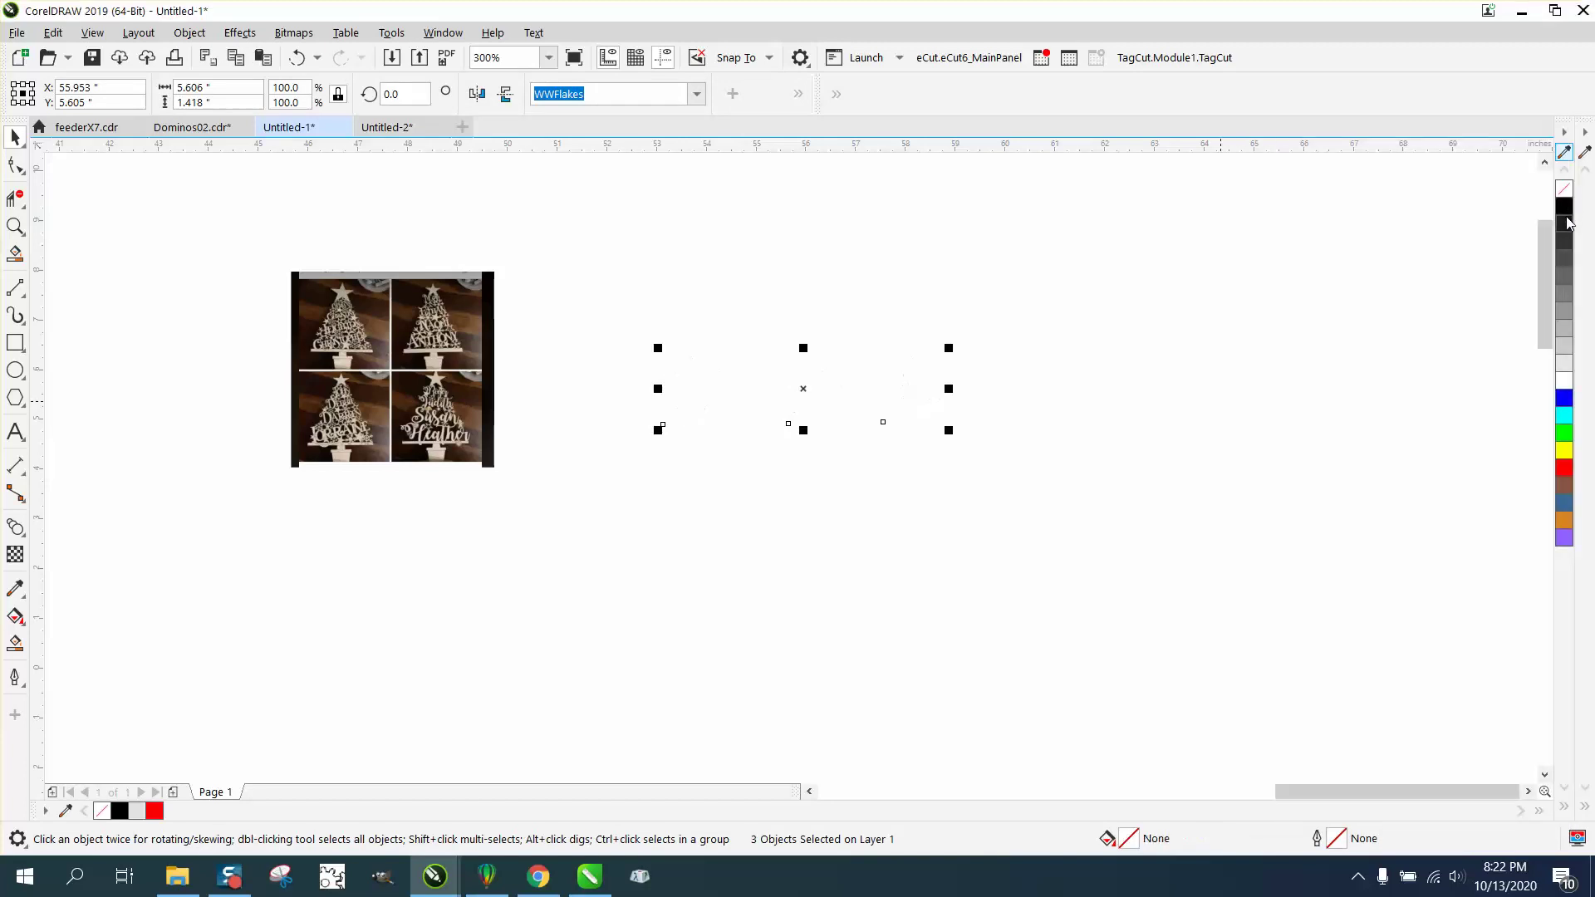
pyautogui.rightClick(1573, 468)
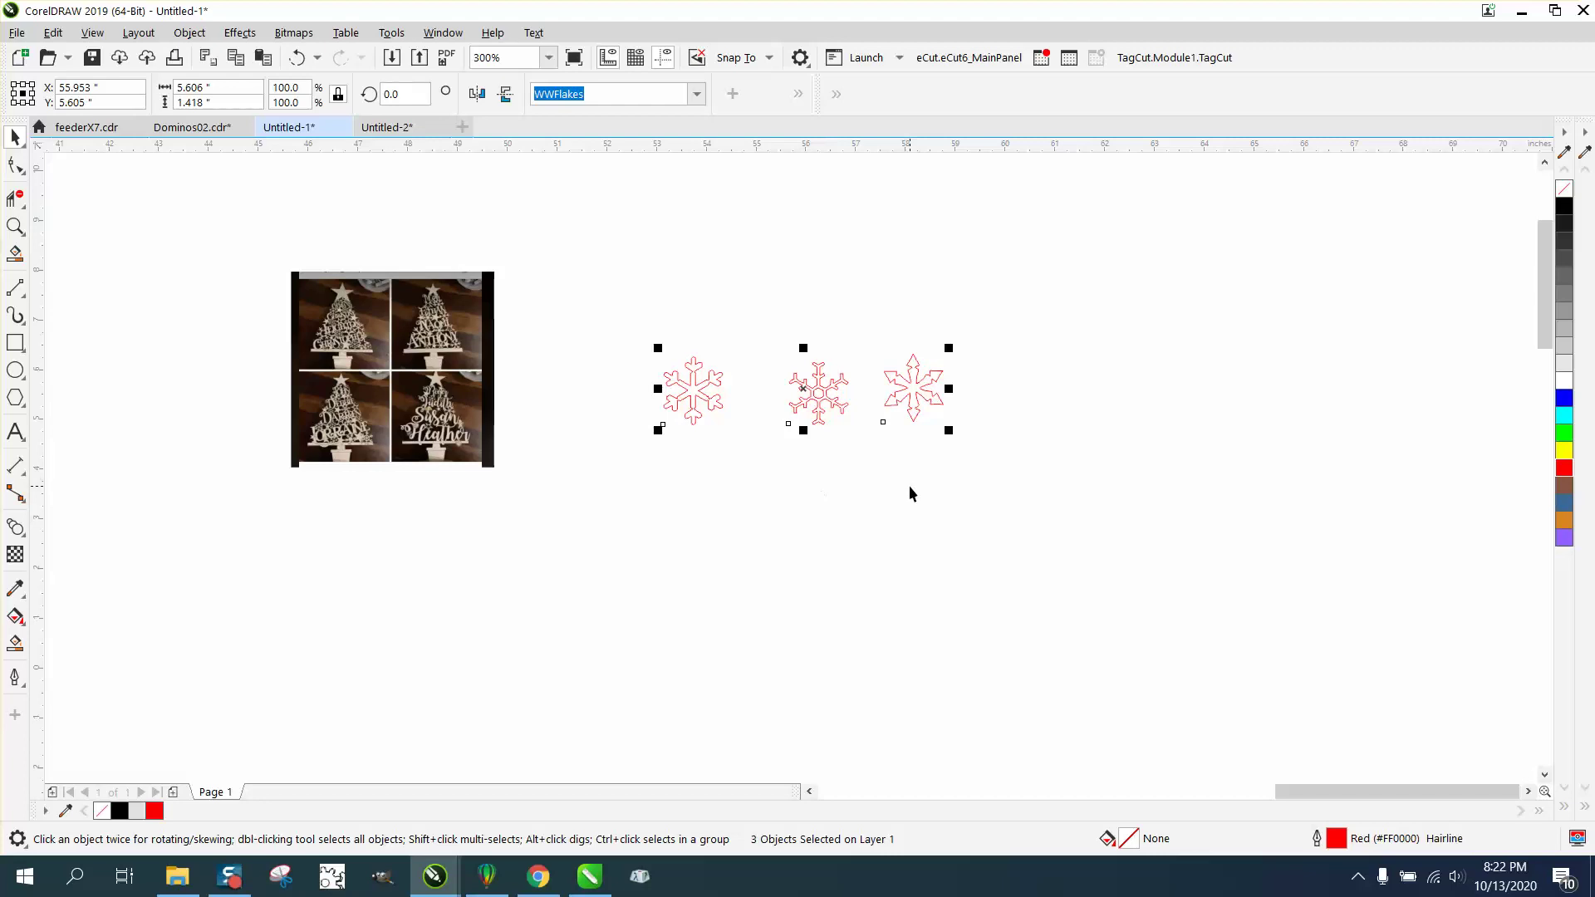
# Step: Move the three snowflakes up beside the tree and space them evenly in a row
pyautogui.scroll(-2, 921, 495)
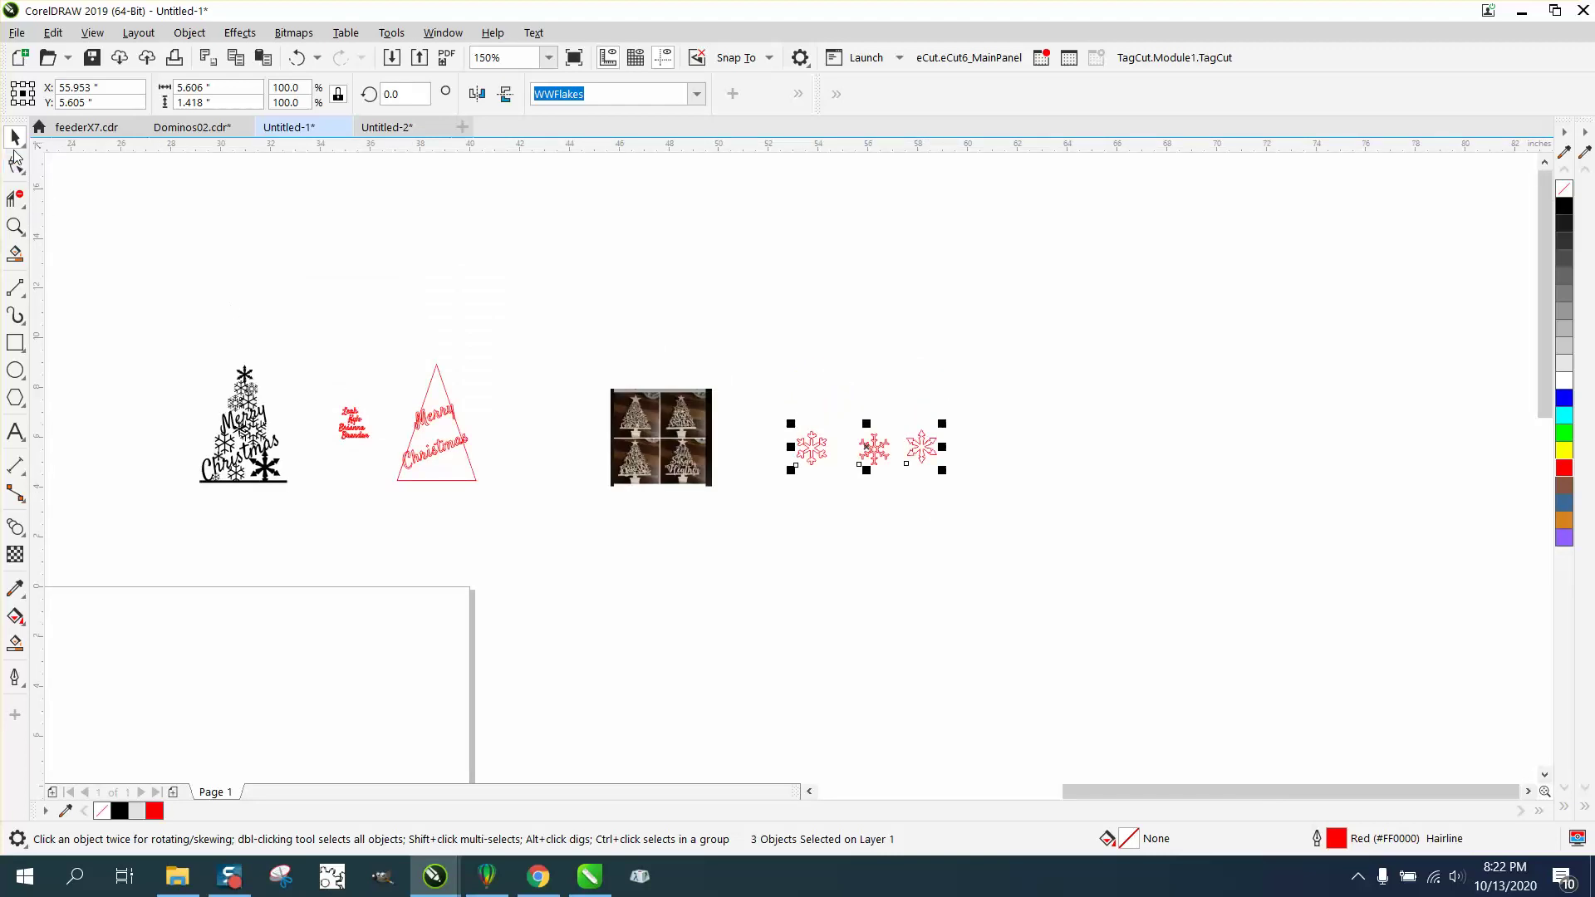
pyautogui.moveTo(781, 419); pyautogui.dragTo(806, 457)
pyautogui.moveTo(964, 496); pyautogui.dragTo(964, 495)
pyautogui.moveTo(872, 448); pyautogui.dragTo(504, 347)
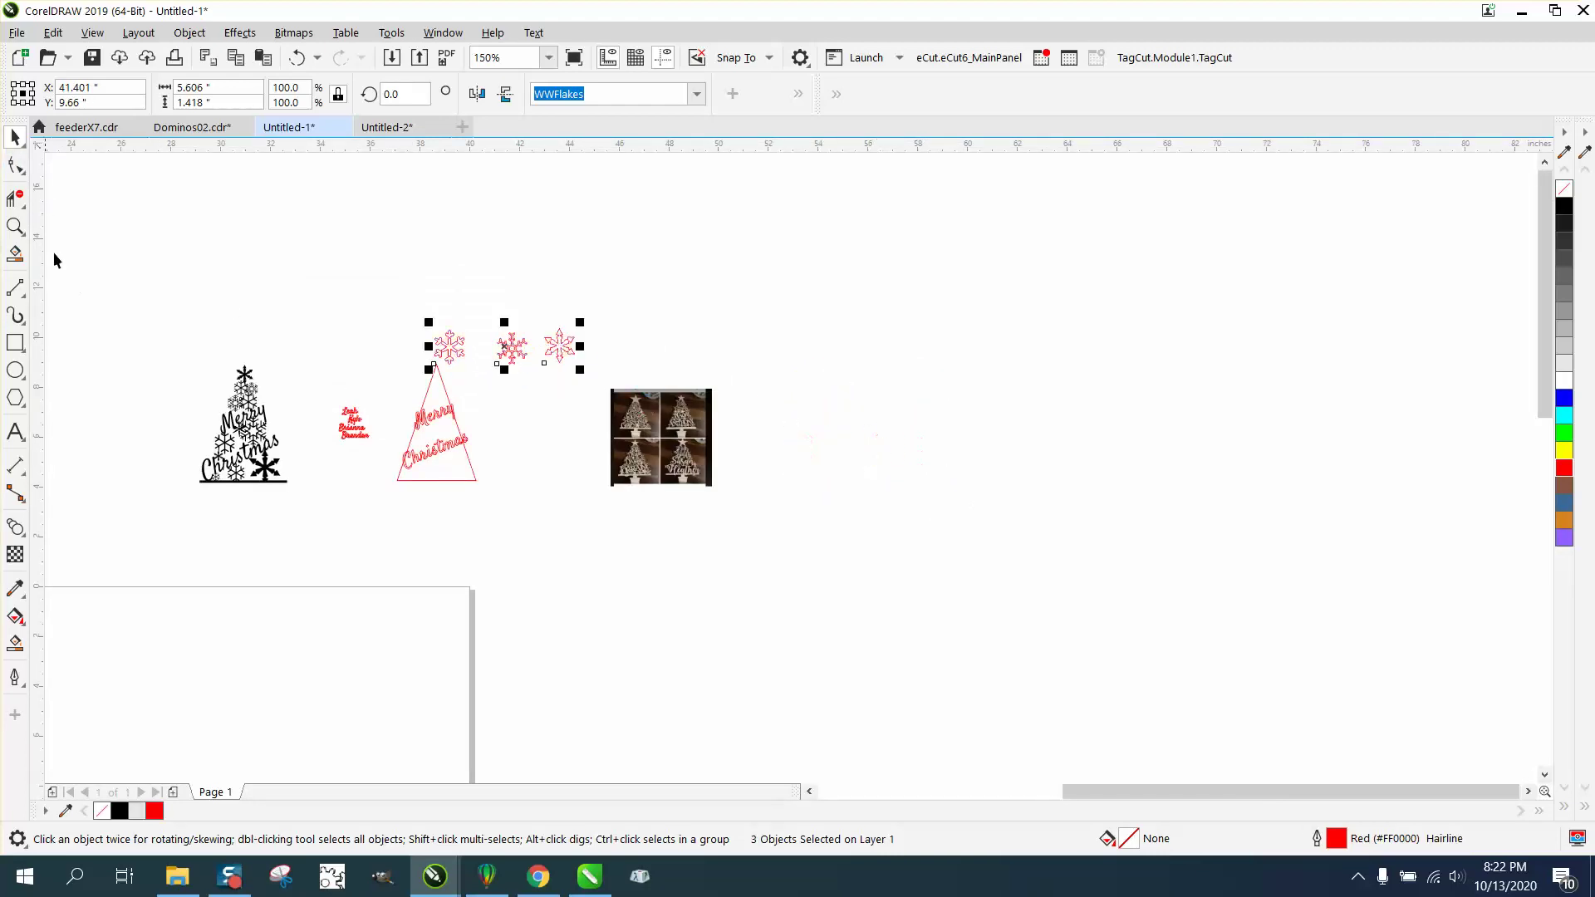
pyautogui.click(15, 226)
pyautogui.moveTo(392, 292); pyautogui.dragTo(738, 507)
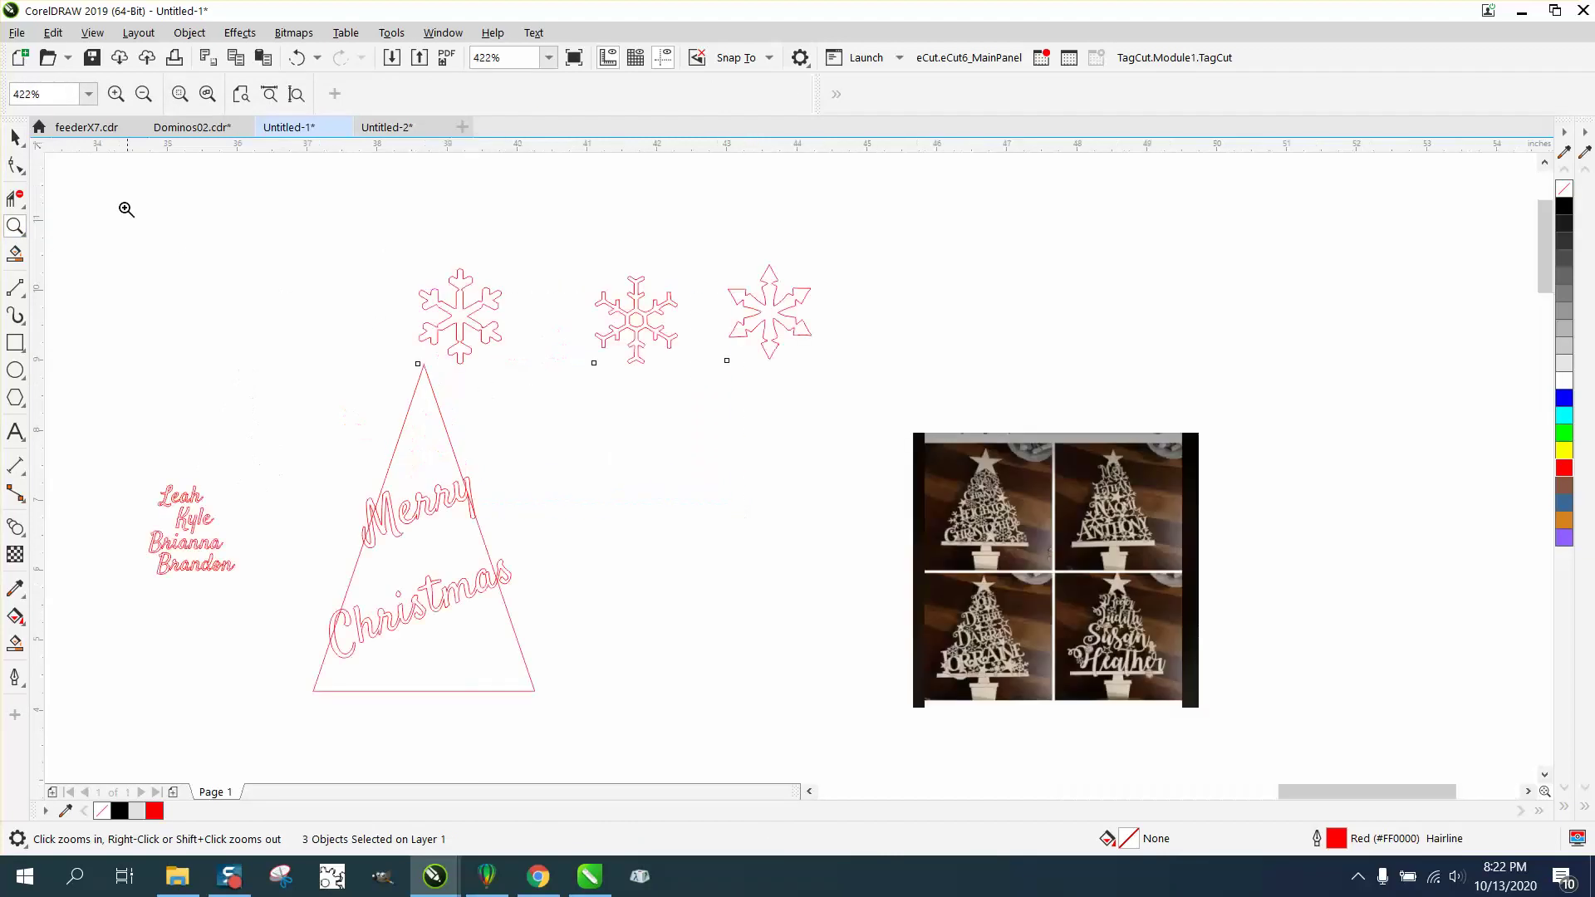
pyautogui.click(15, 137)
pyautogui.moveTo(475, 325); pyautogui.dragTo(554, 322)
pyautogui.moveTo(783, 337); pyautogui.dragTo(745, 338)
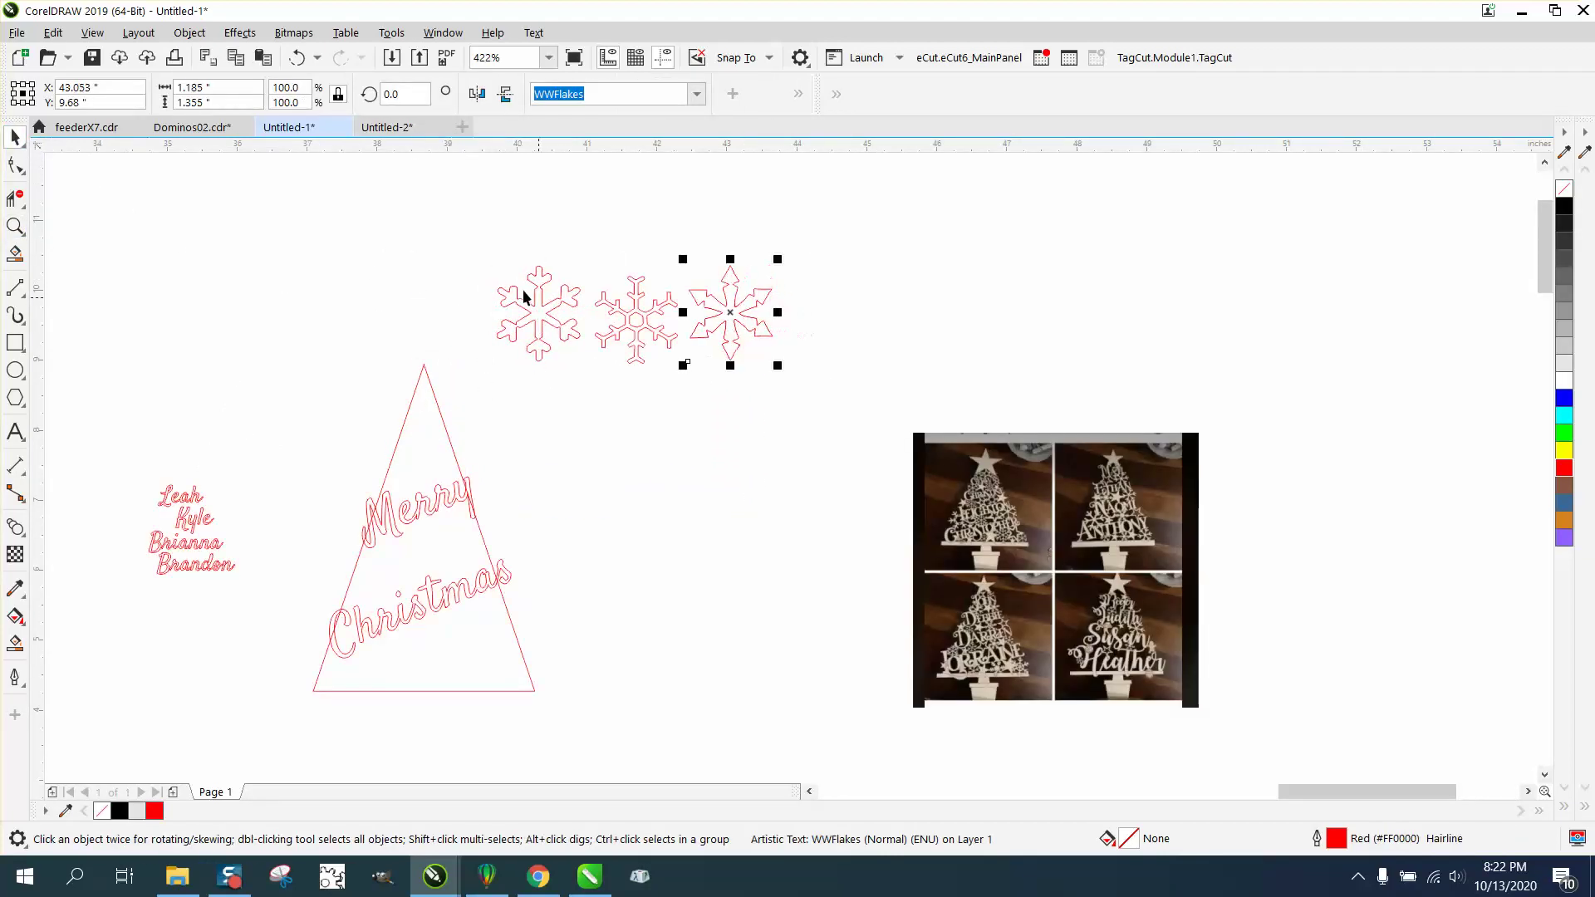
# Step: Copy the snowflake row below twice, each copy scaled smaller than the last
pyautogui.moveTo(477, 257); pyautogui.dragTo(880, 422)
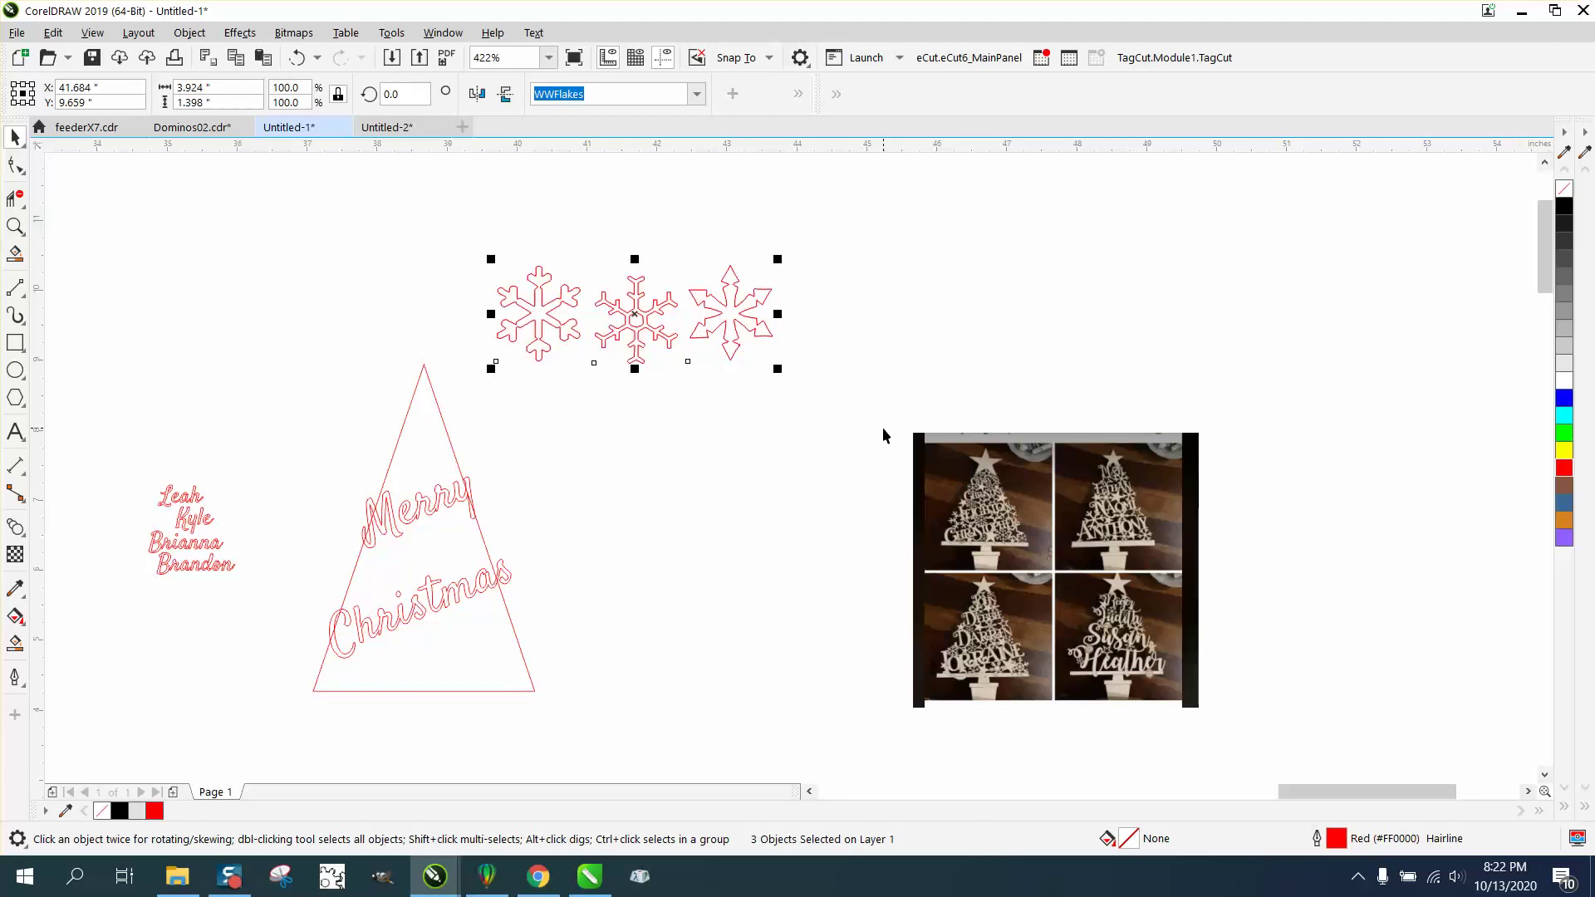
pyautogui.moveTo(637, 325); pyautogui.dragTo(644, 425)
pyautogui.moveTo(784, 359); pyautogui.dragTo(734, 391)
pyautogui.hotkey('ctrl', 'v')
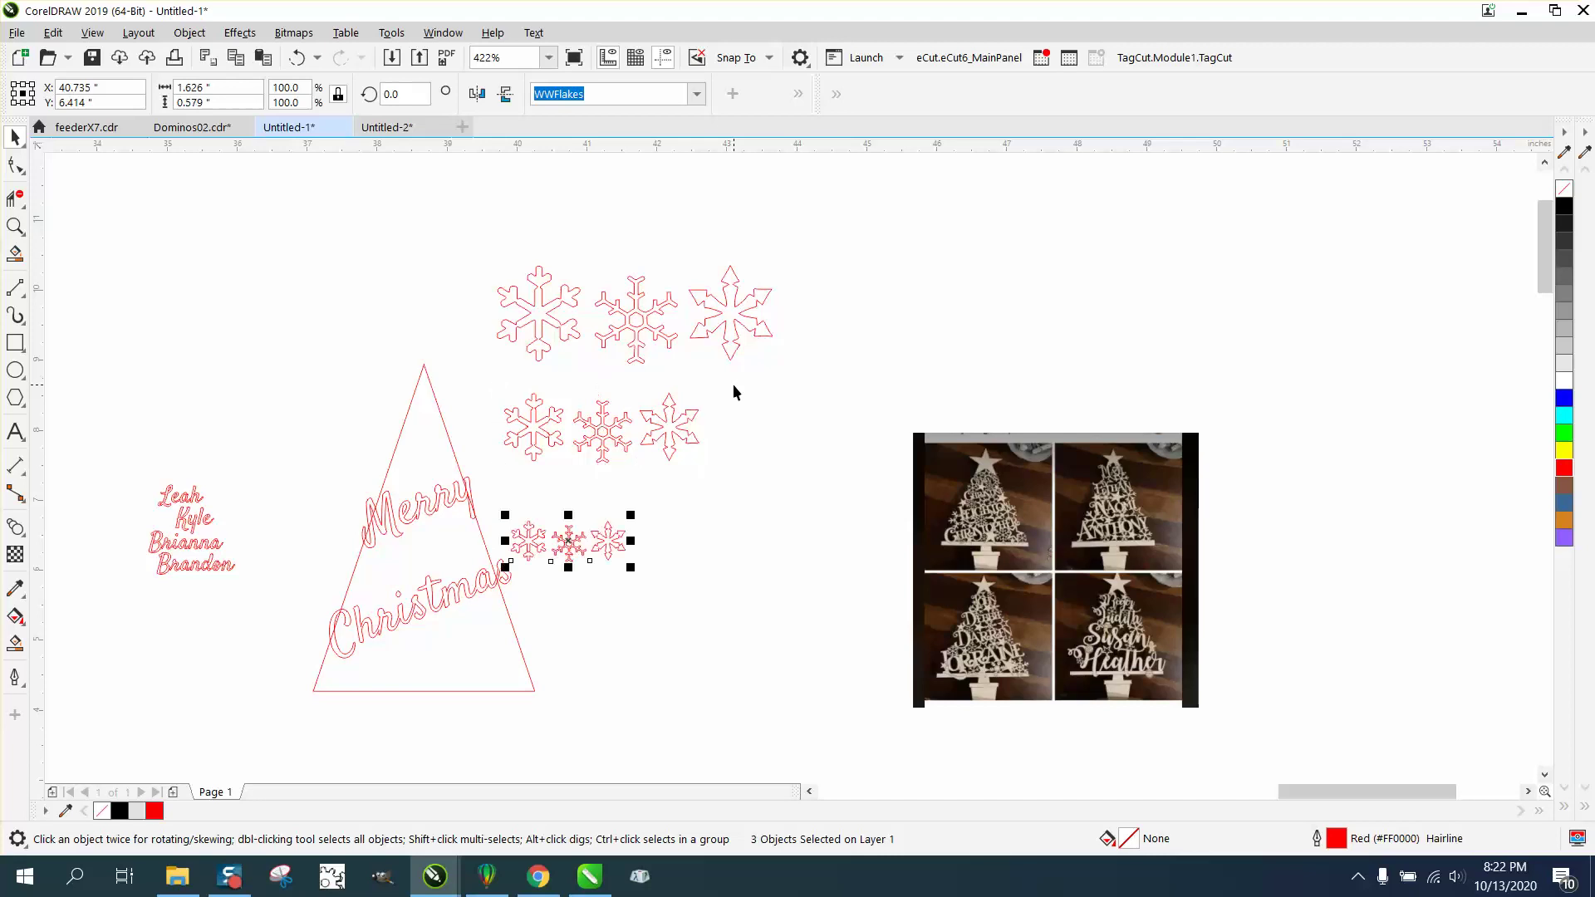
pyautogui.moveTo(581, 536); pyautogui.dragTo(646, 509)
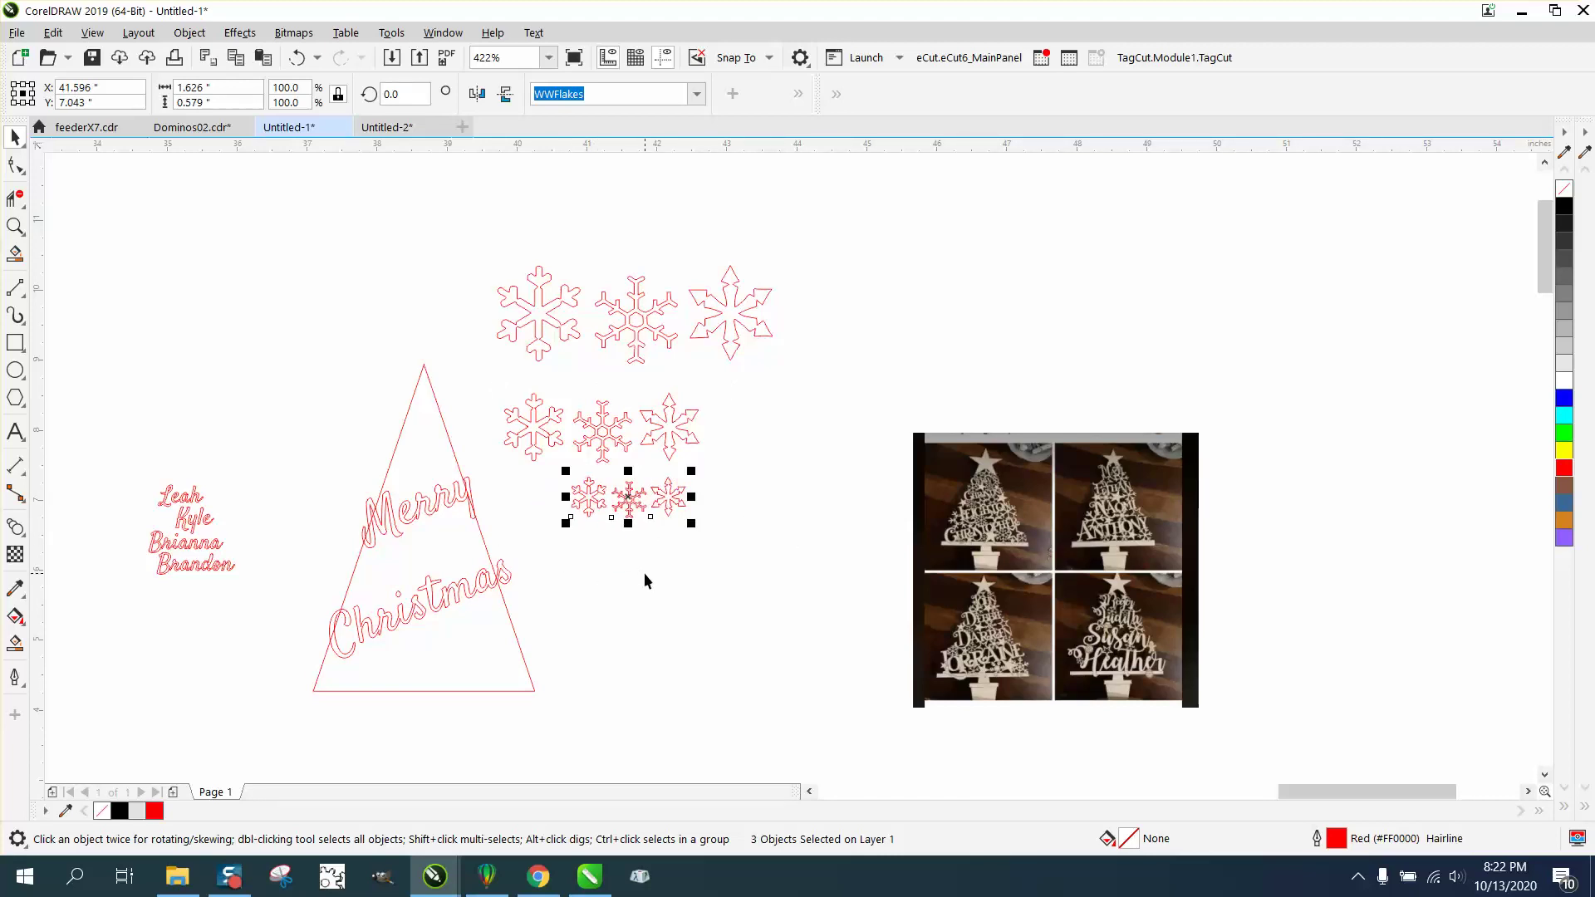
# Step: Draw a red-outlined five-point star at the apex of the triangle tree
pyautogui.click(811, 444)
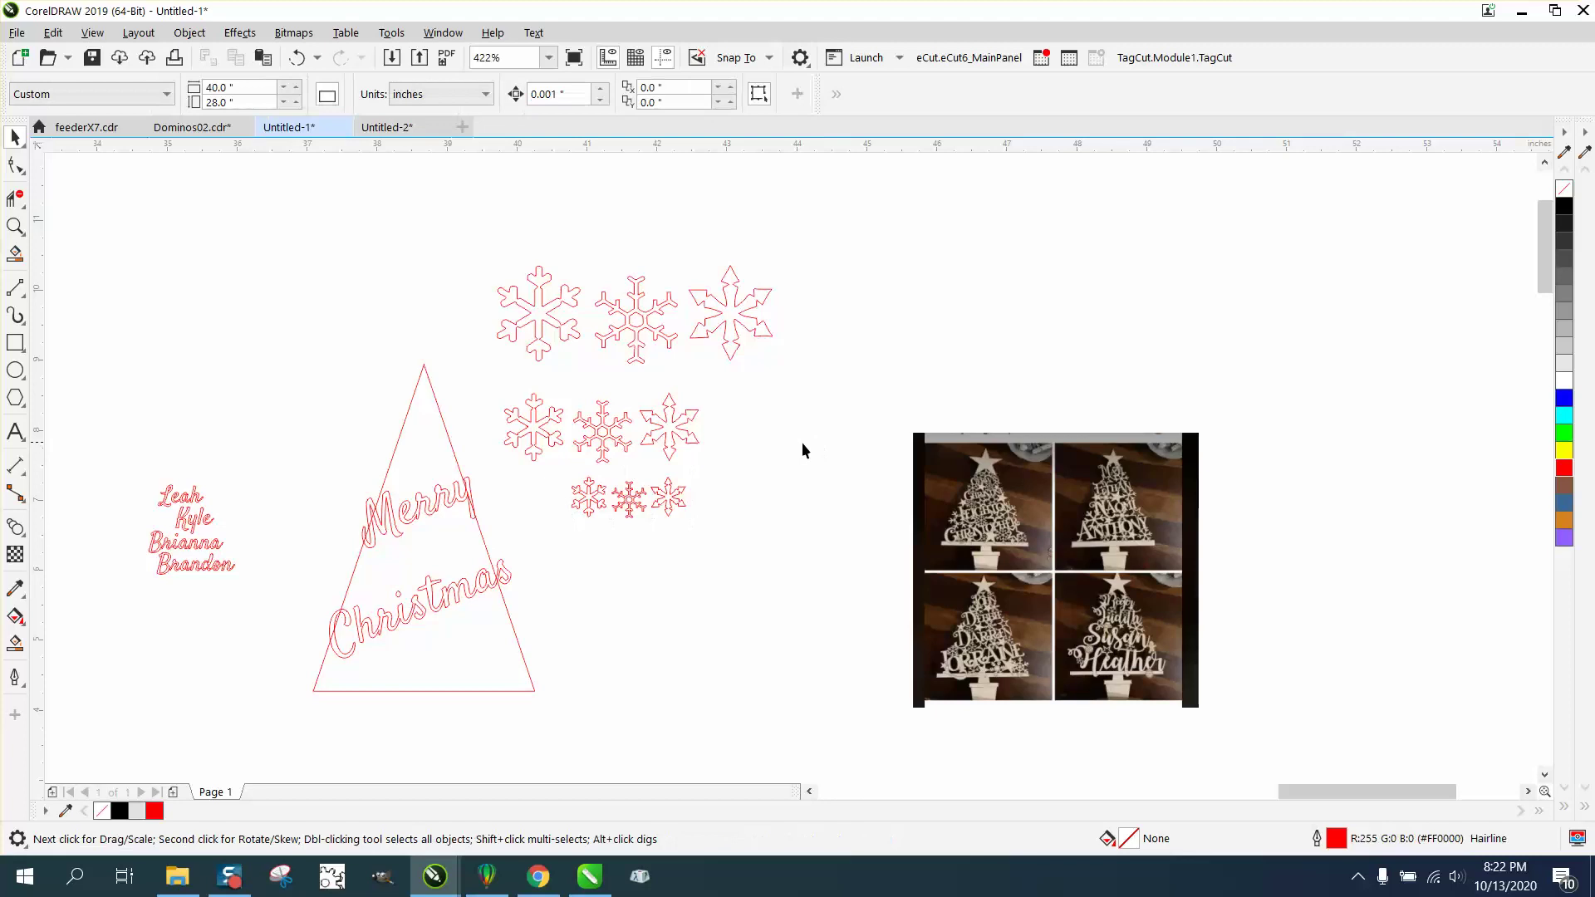
pyautogui.click(23, 405)
pyautogui.click(71, 425)
pyautogui.moveTo(410, 285)
pyautogui.mouseDown()
pyautogui.moveTo(327, 359)
pyautogui.moveTo(368, 328)
pyautogui.moveTo(423, 366)
pyautogui.mouseUp()
pyautogui.click(31, 149)
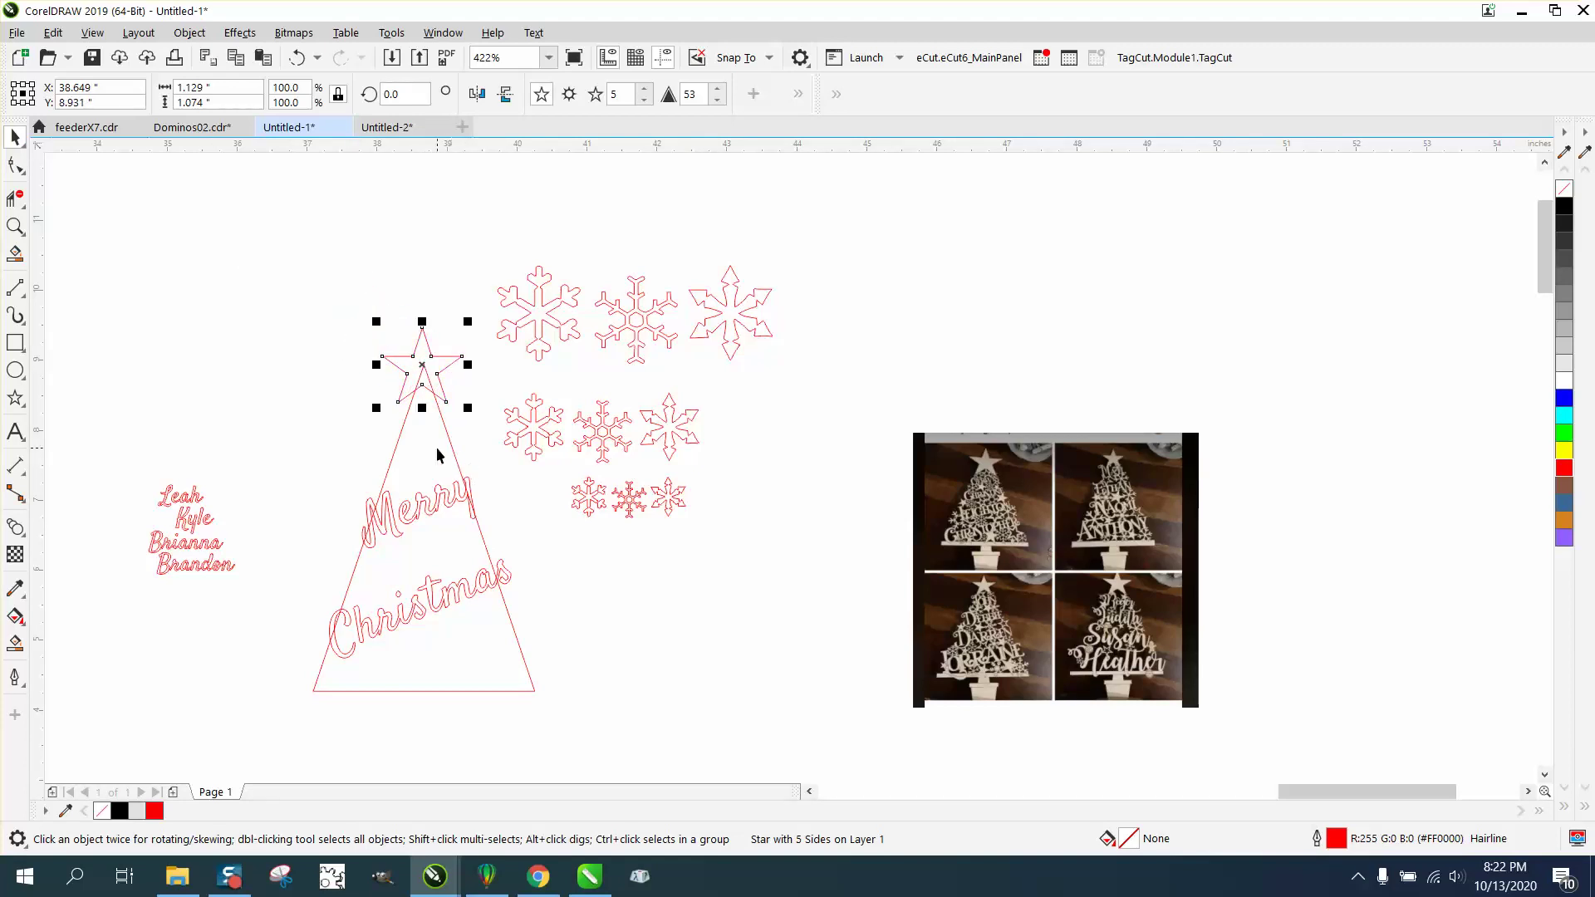
pyautogui.click(15, 226)
pyautogui.moveTo(327, 221); pyautogui.dragTo(893, 644)
pyautogui.click(15, 137)
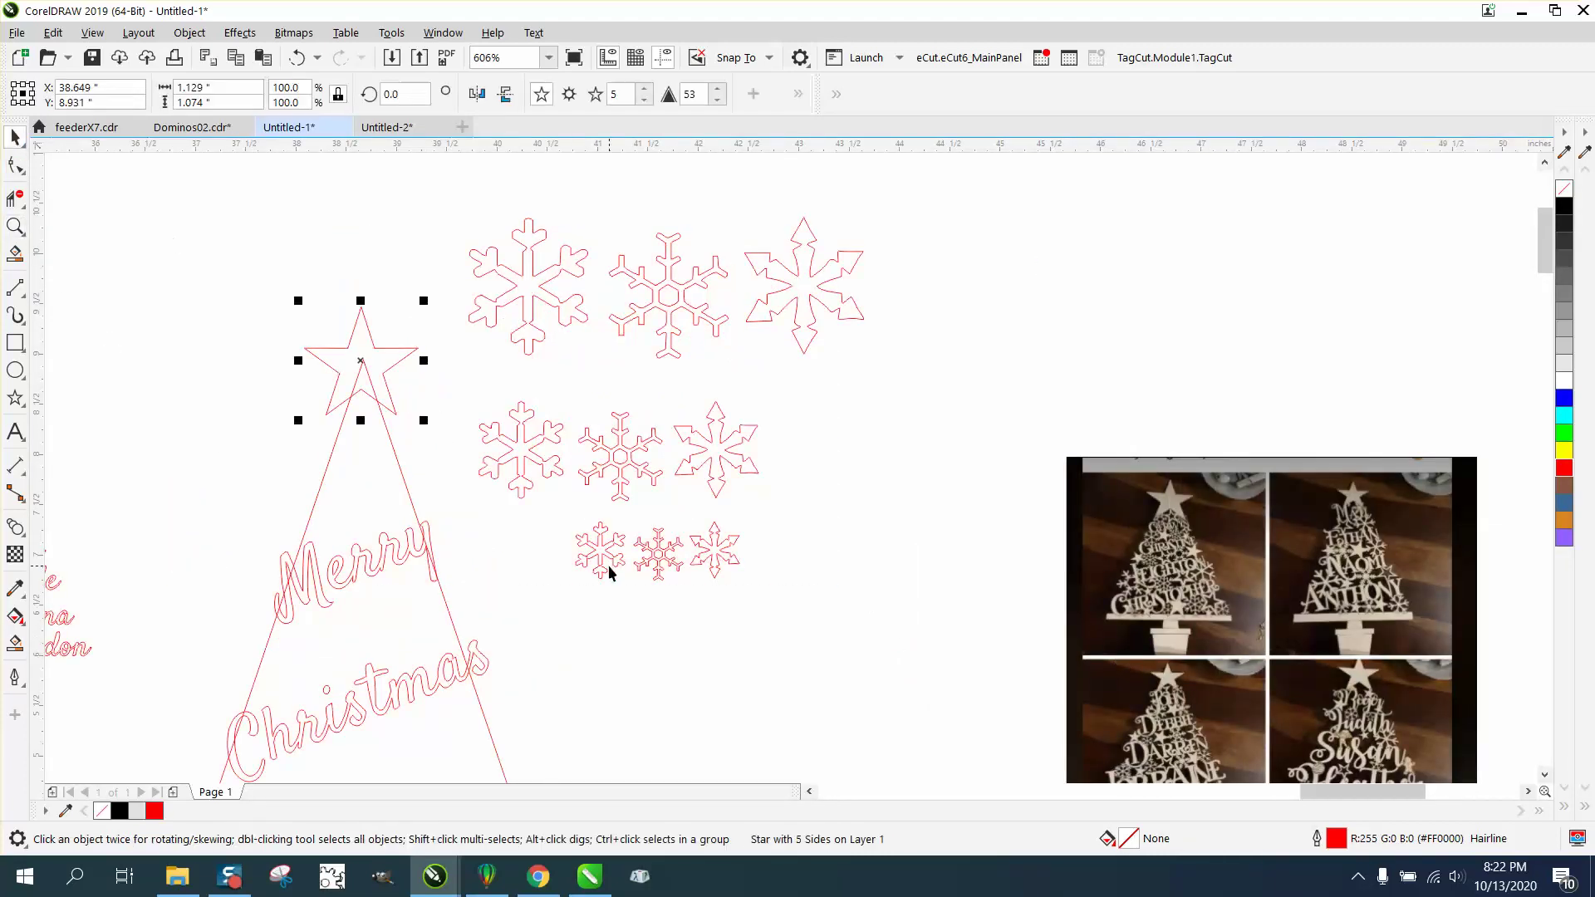
pyautogui.moveTo(587, 553); pyautogui.dragTo(416, 521)
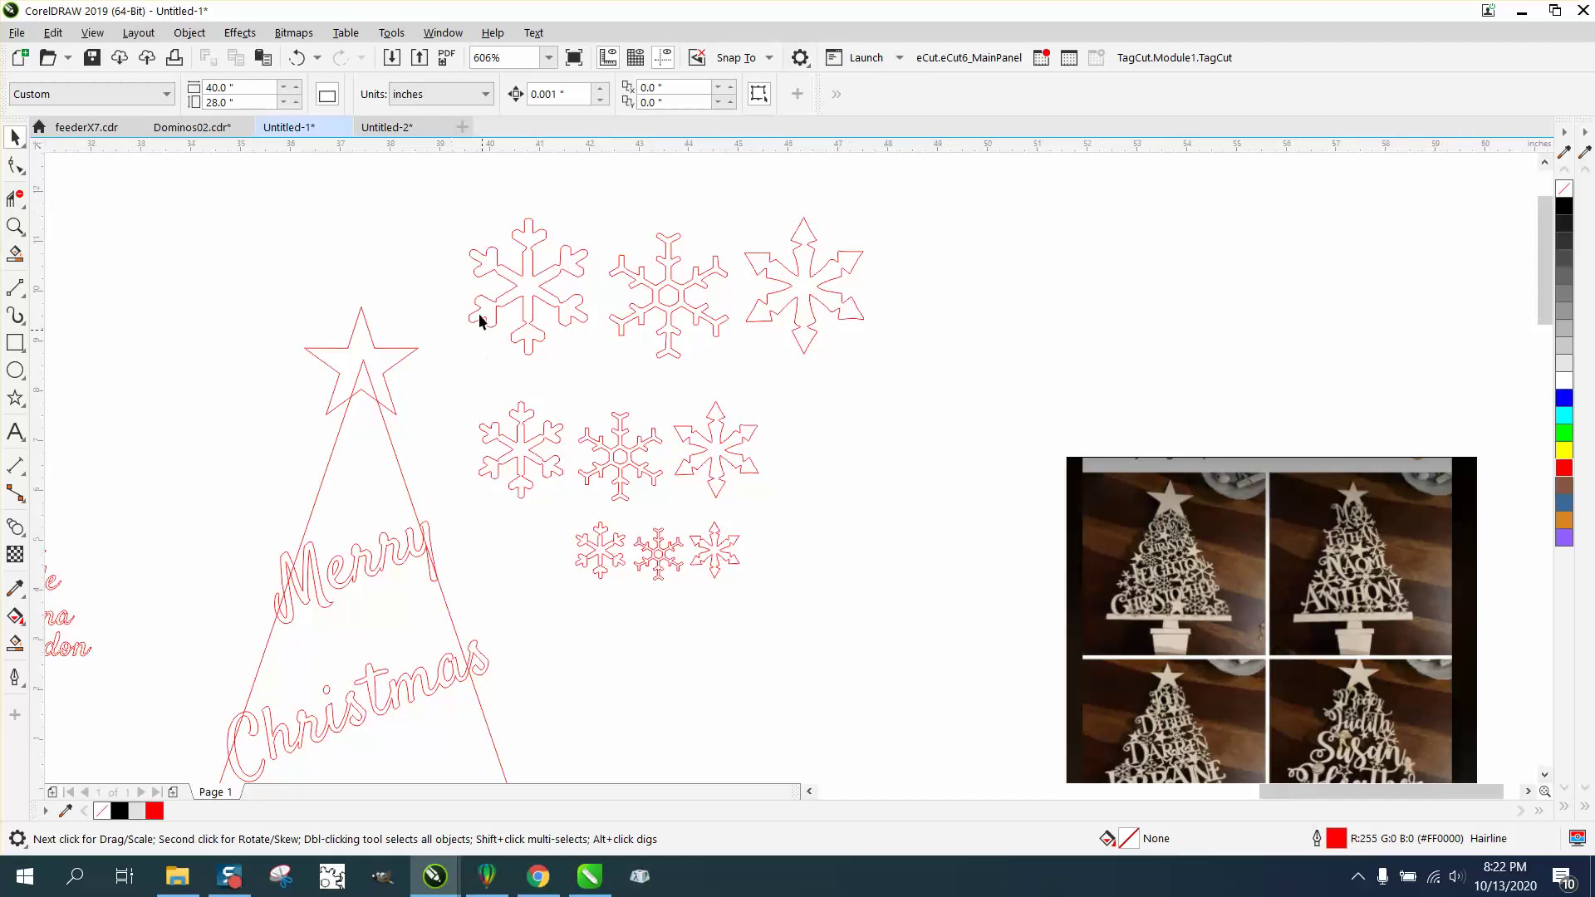
# Step: Marquee-select the nine snowflakes, reselecting to catch the small right one
pyautogui.scroll(-2, 477, 316)
pyautogui.moveTo(462, 265); pyautogui.dragTo(721, 516)
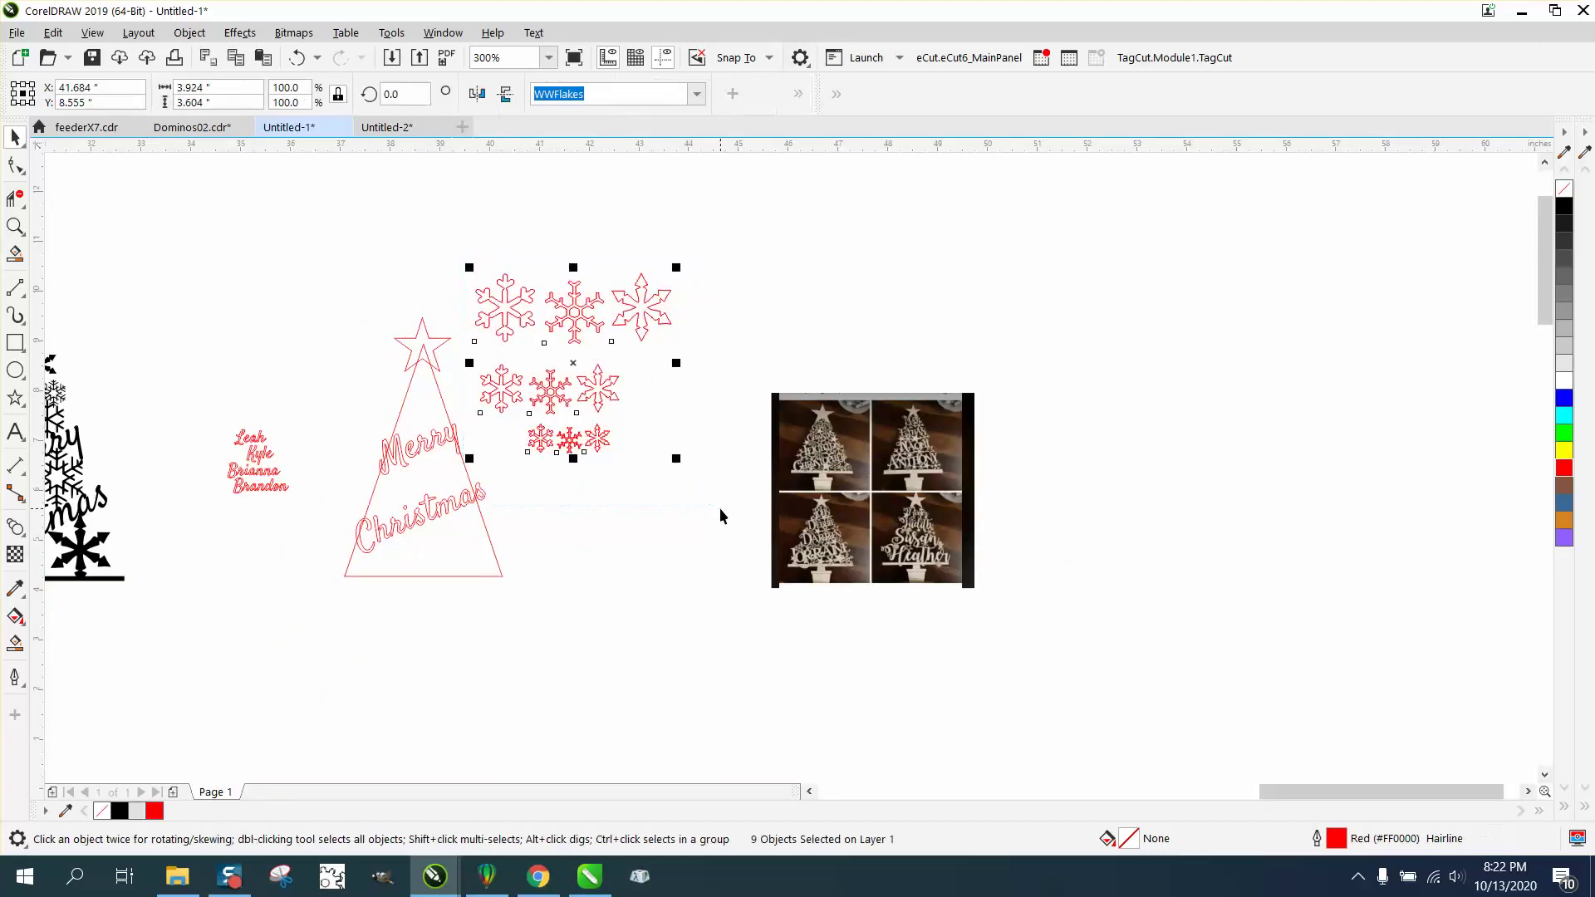
pyautogui.moveTo(581, 378); pyautogui.dragTo(634, 570)
pyautogui.moveTo(455, 264); pyautogui.dragTo(546, 382)
pyautogui.moveTo(715, 504); pyautogui.dragTo(717, 504)
pyautogui.moveTo(633, 562); pyautogui.dragTo(633, 563)
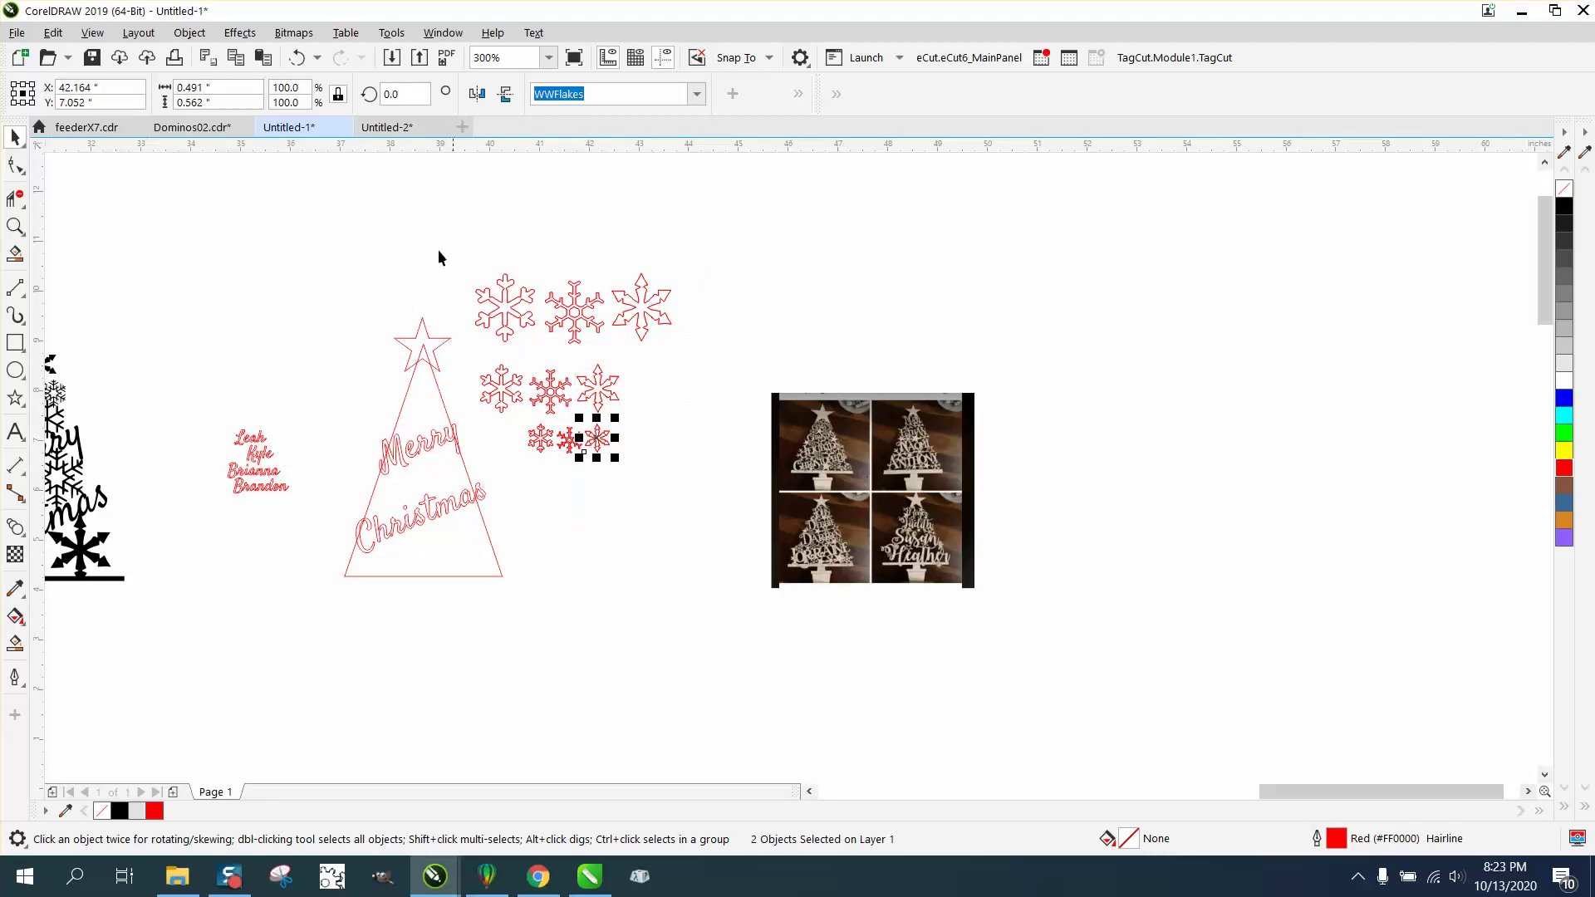
# Step: Undo and redo two changes, then drop a copy of the nine snowflakes below
pyautogui.click(297, 57)
pyautogui.click(297, 57)
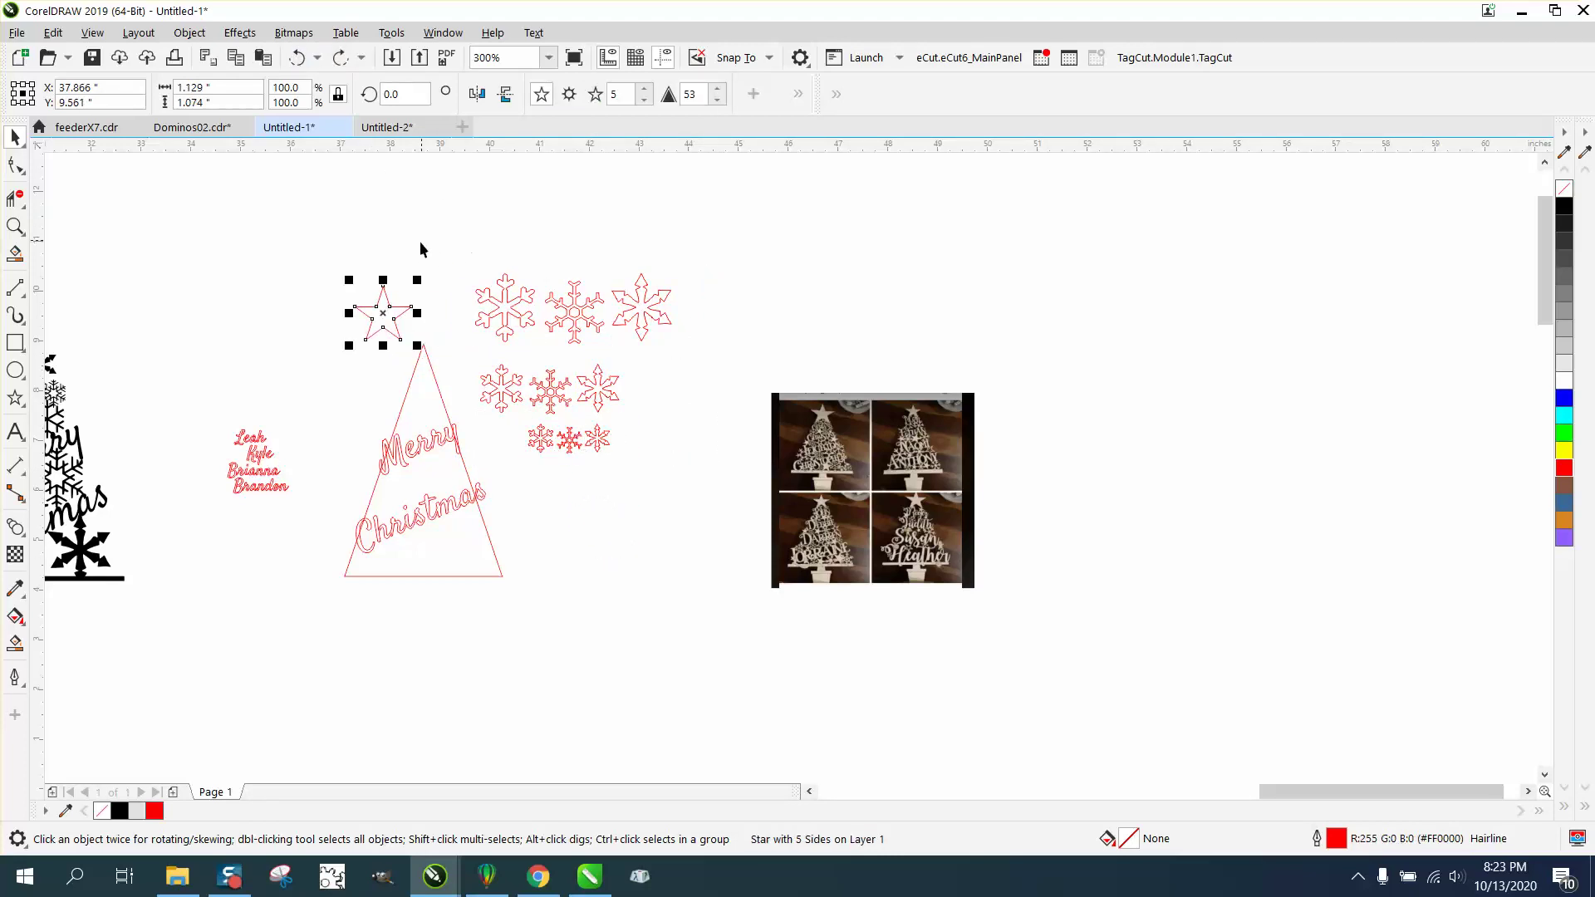
pyautogui.click(341, 57)
pyautogui.click(341, 57)
pyautogui.moveTo(461, 211); pyautogui.dragTo(712, 506)
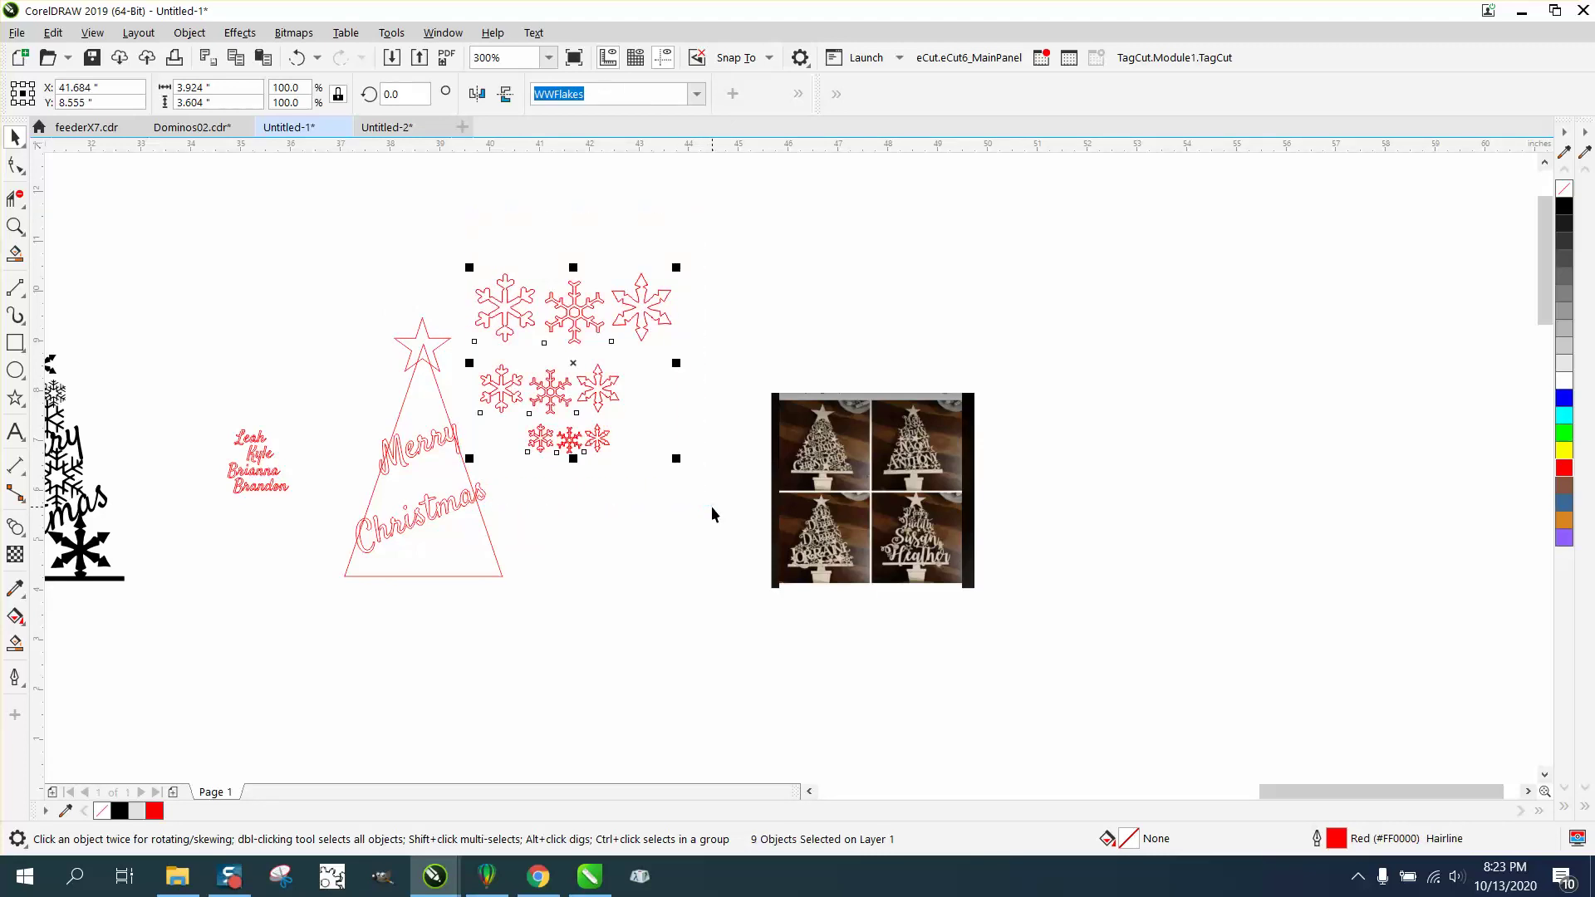
pyautogui.moveTo(576, 366); pyautogui.dragTo(619, 560)
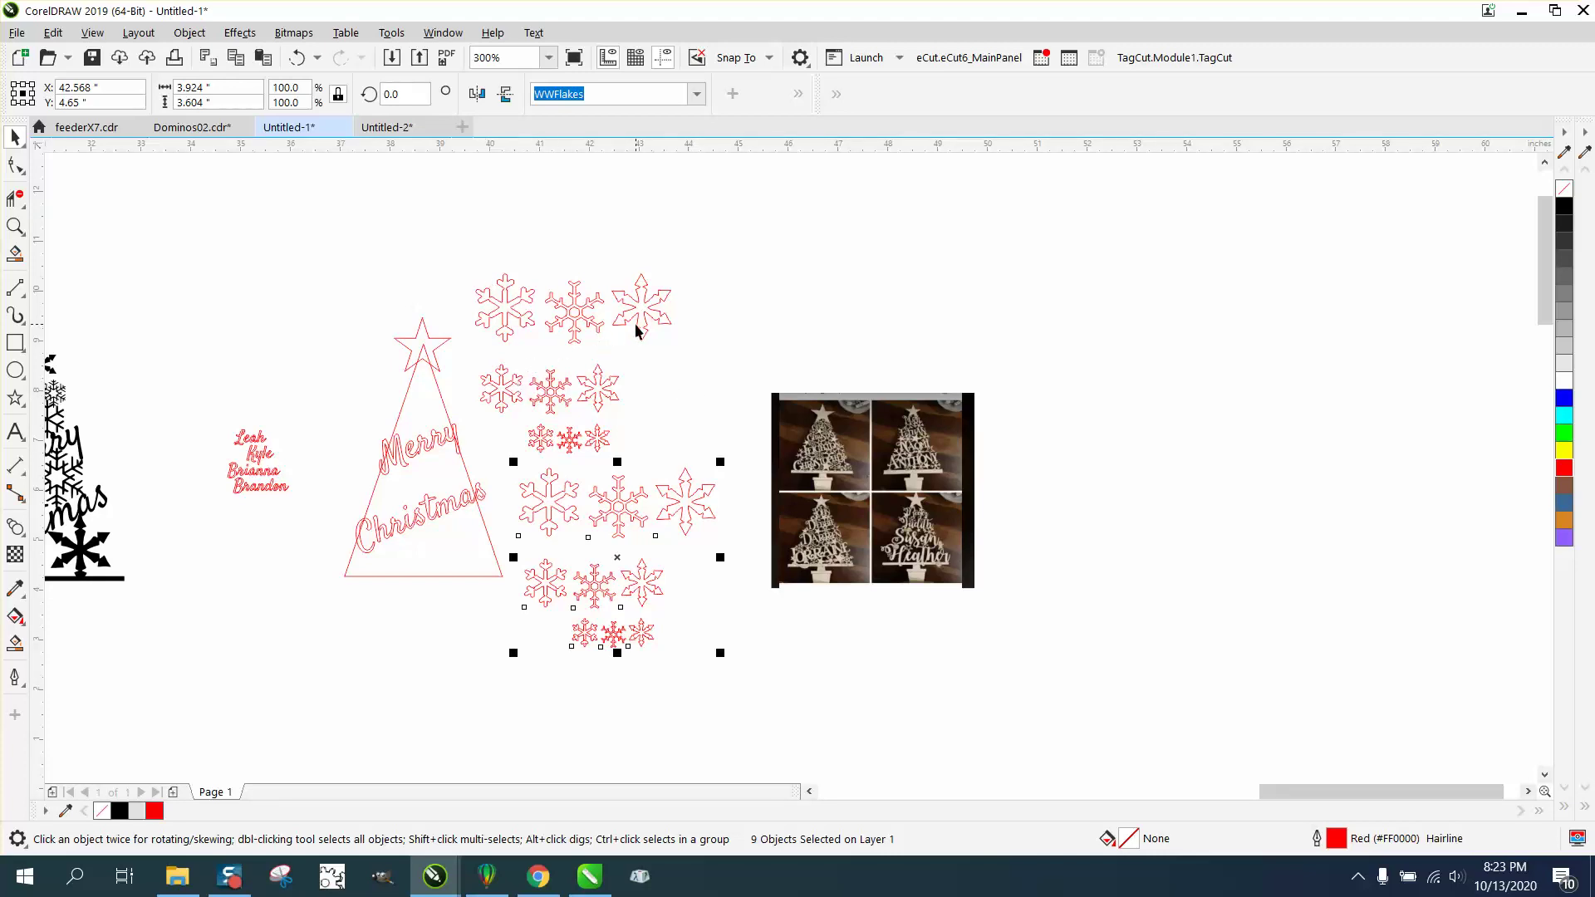
# Step: Drag snowflakes into the tree's lower corners, middle and top, plus small ones around Merry
pyautogui.moveTo(522, 322); pyautogui.dragTo(490, 563)
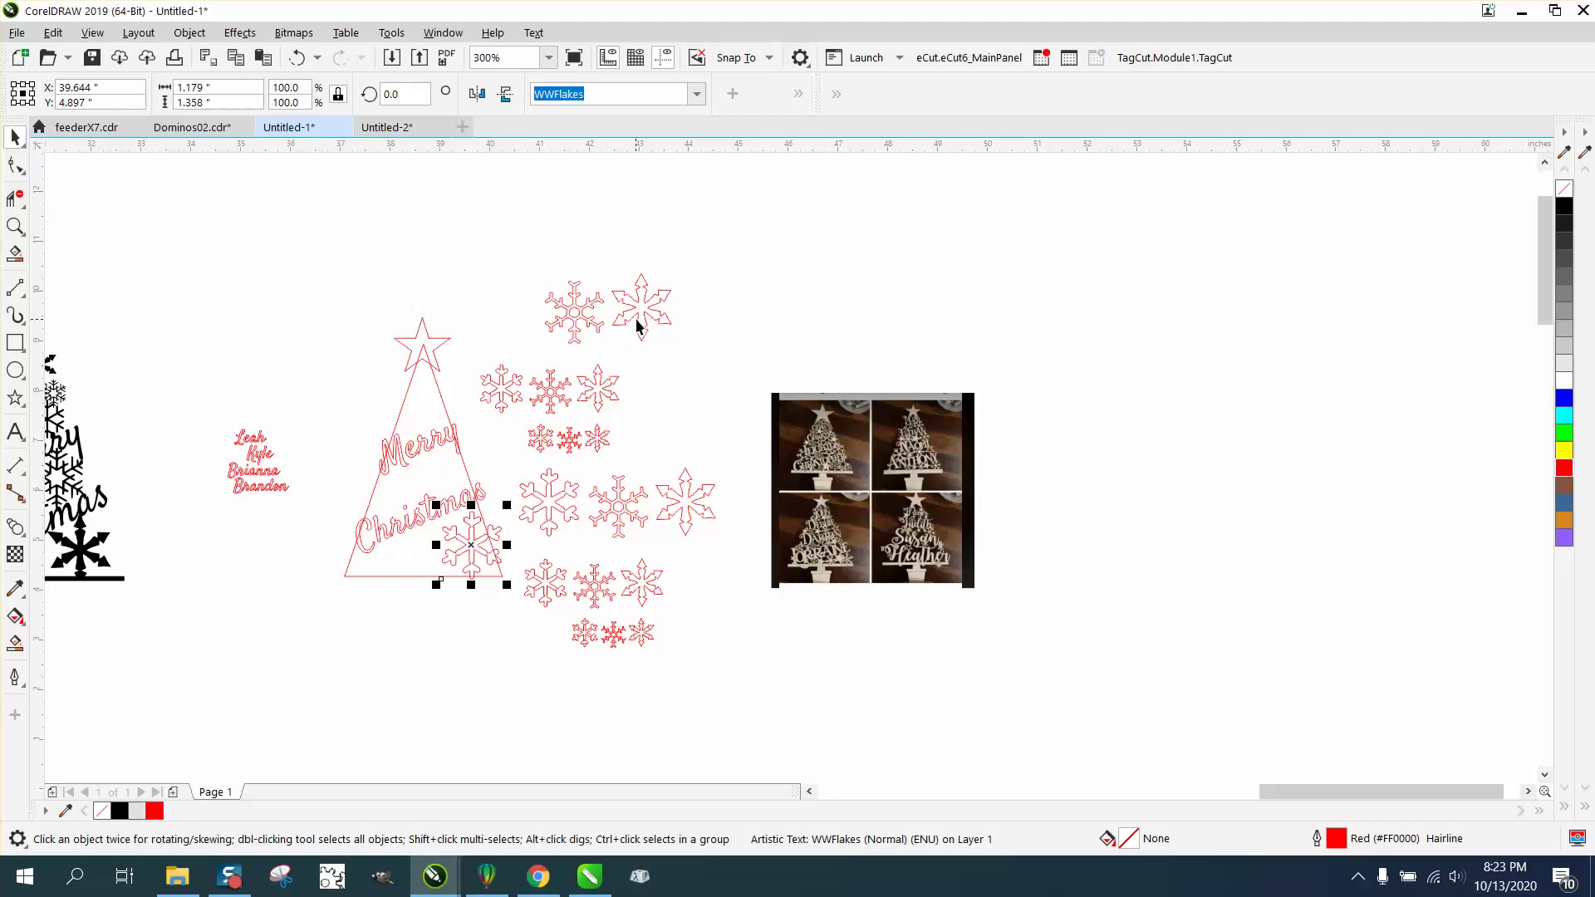
pyautogui.moveTo(587, 341); pyautogui.dragTo(422, 563)
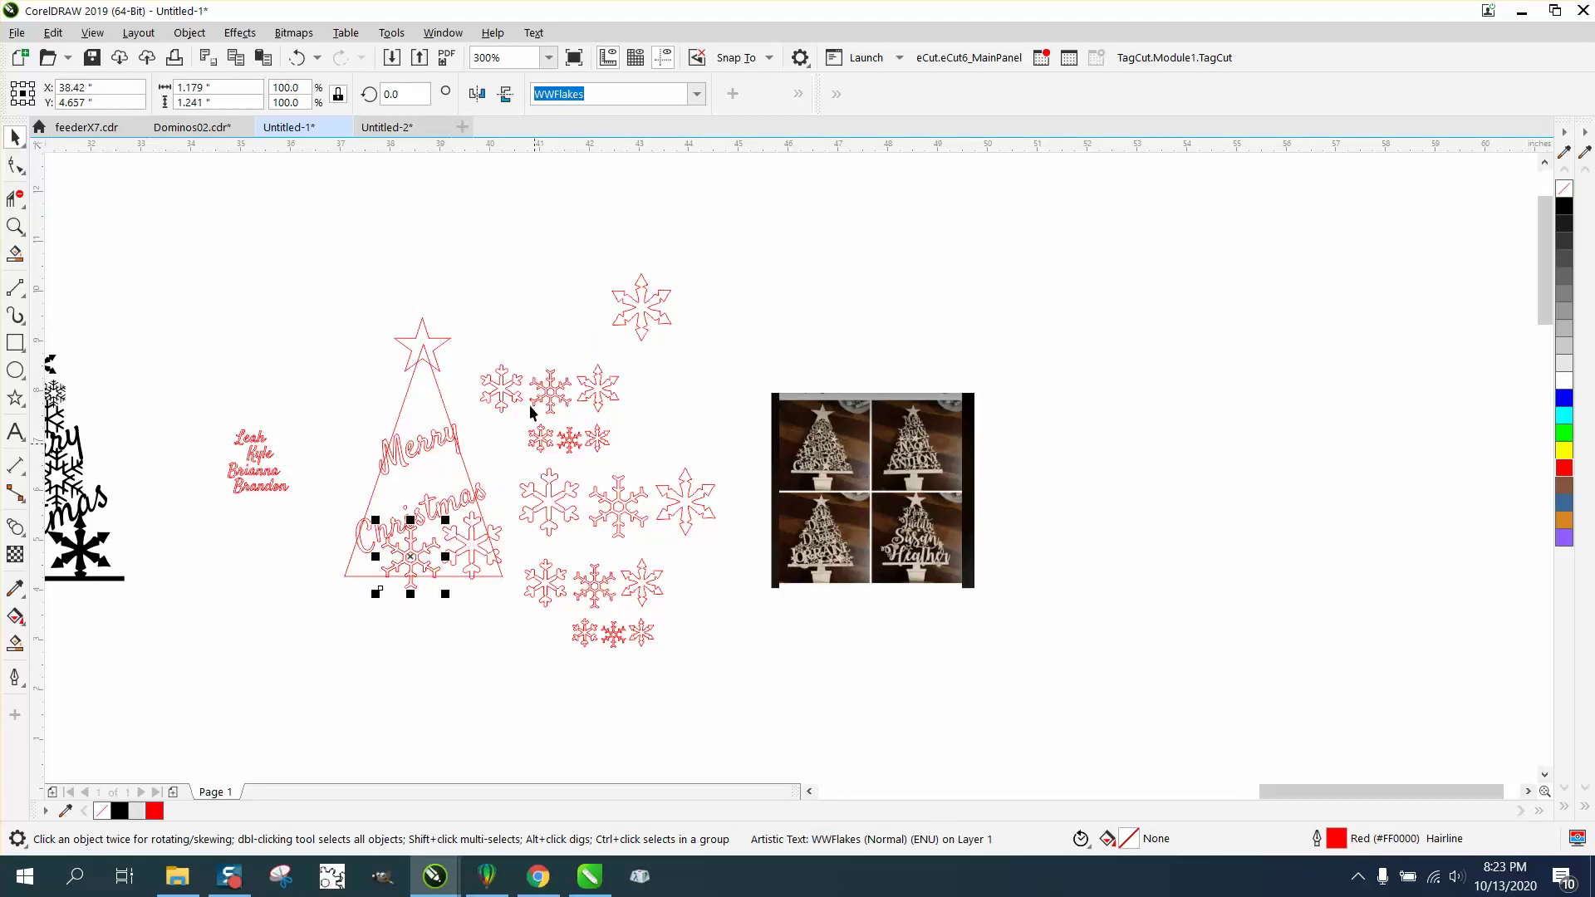
pyautogui.moveTo(516, 392); pyautogui.dragTo(408, 488)
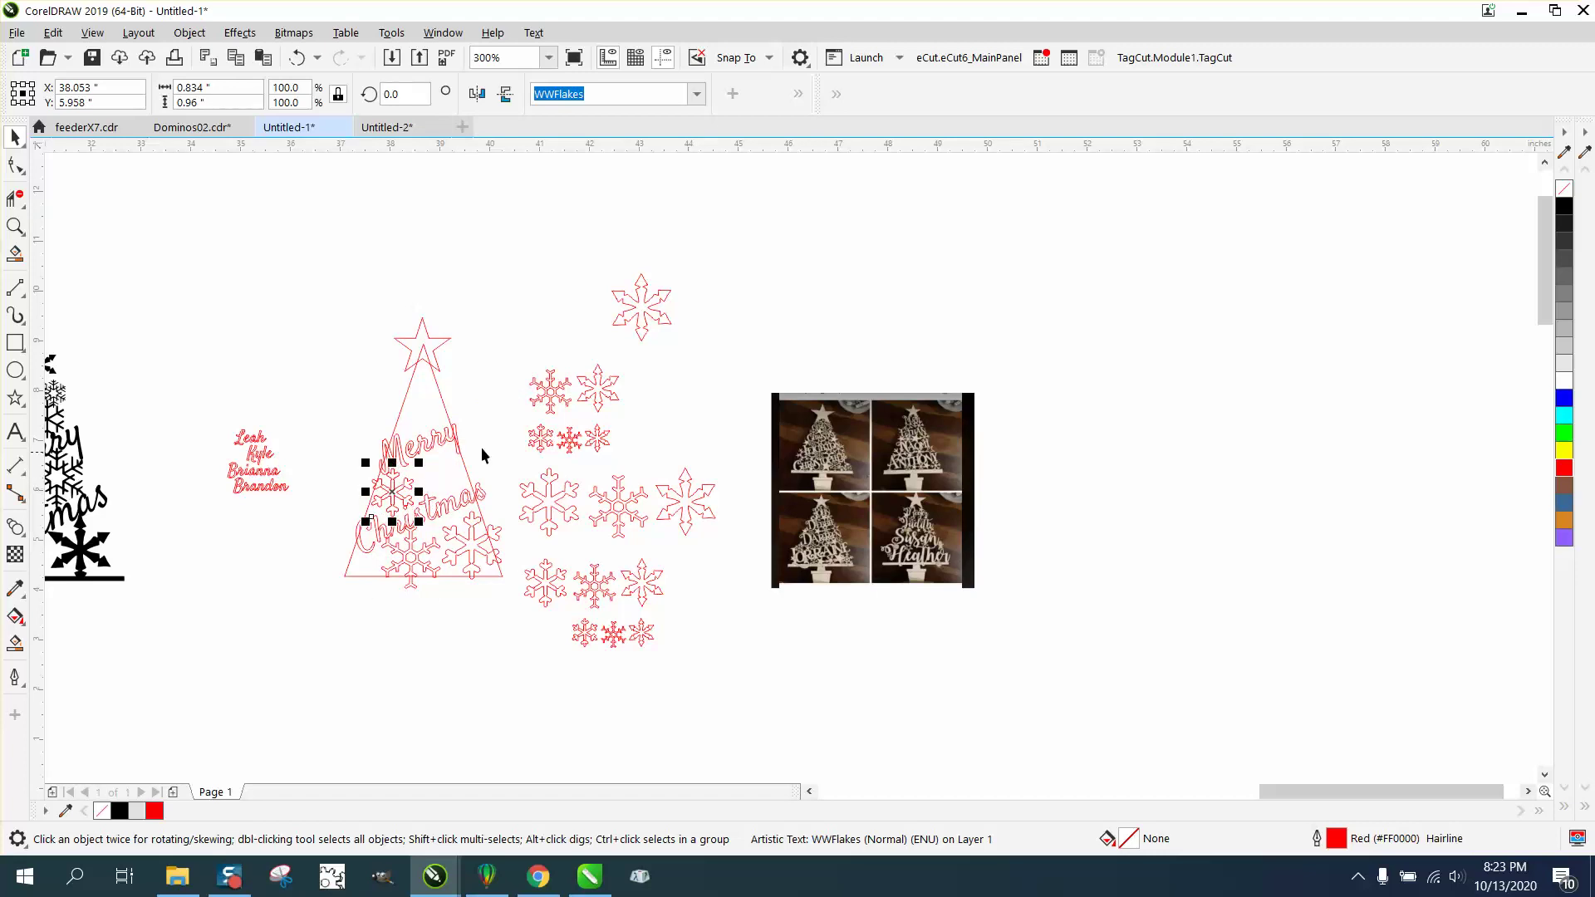
pyautogui.moveTo(592, 398); pyautogui.dragTo(407, 422)
pyautogui.click(540, 438)
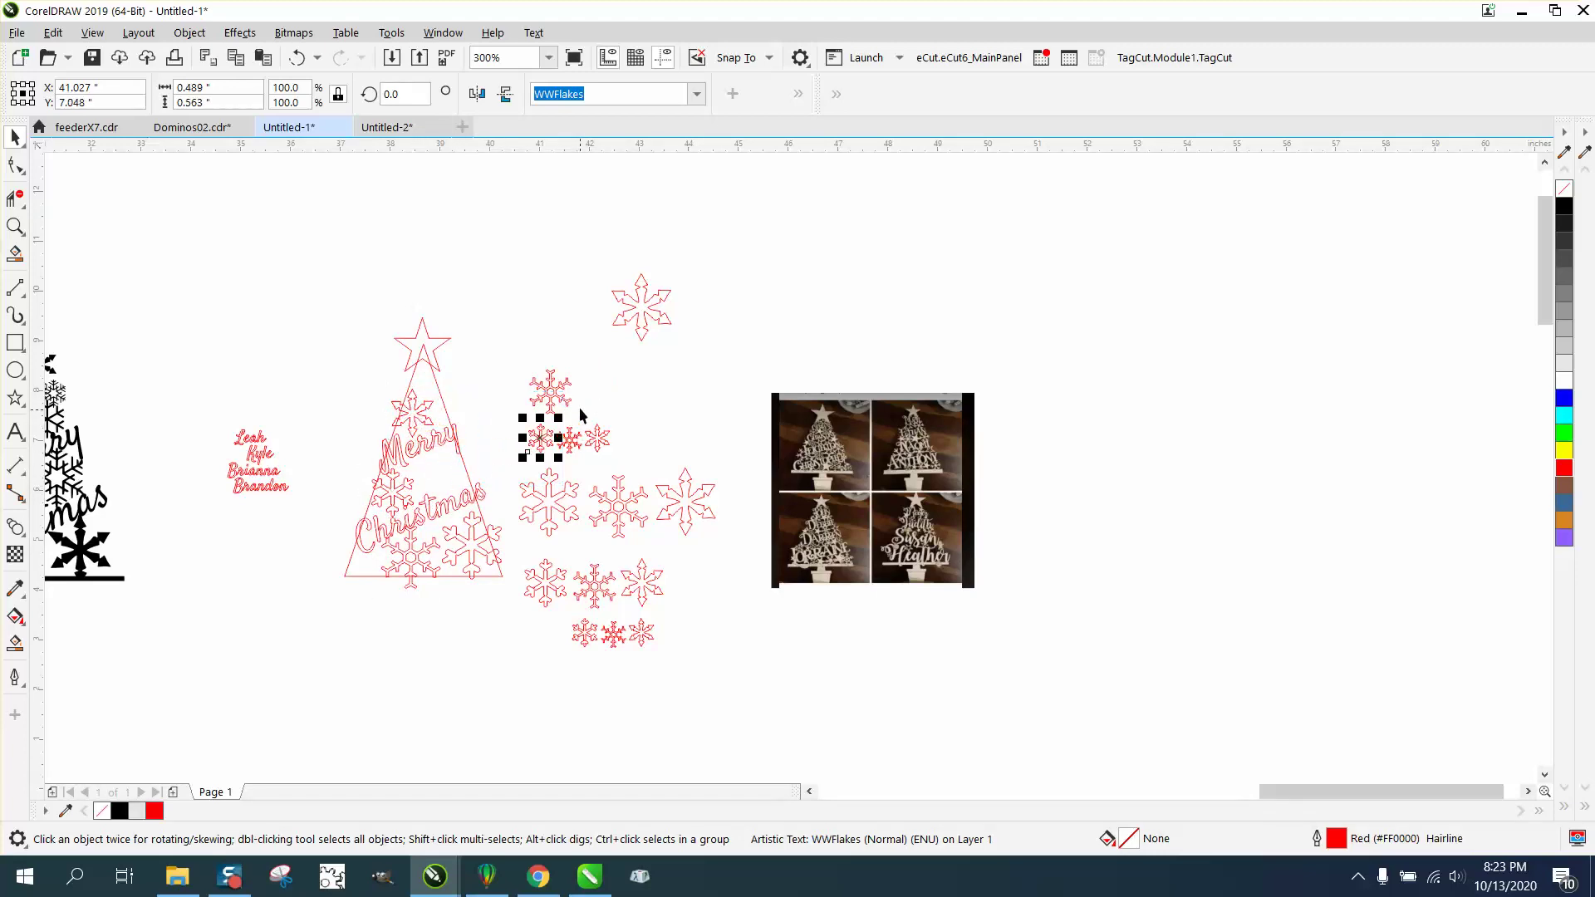
pyautogui.moveTo(552, 397); pyautogui.dragTo(459, 492)
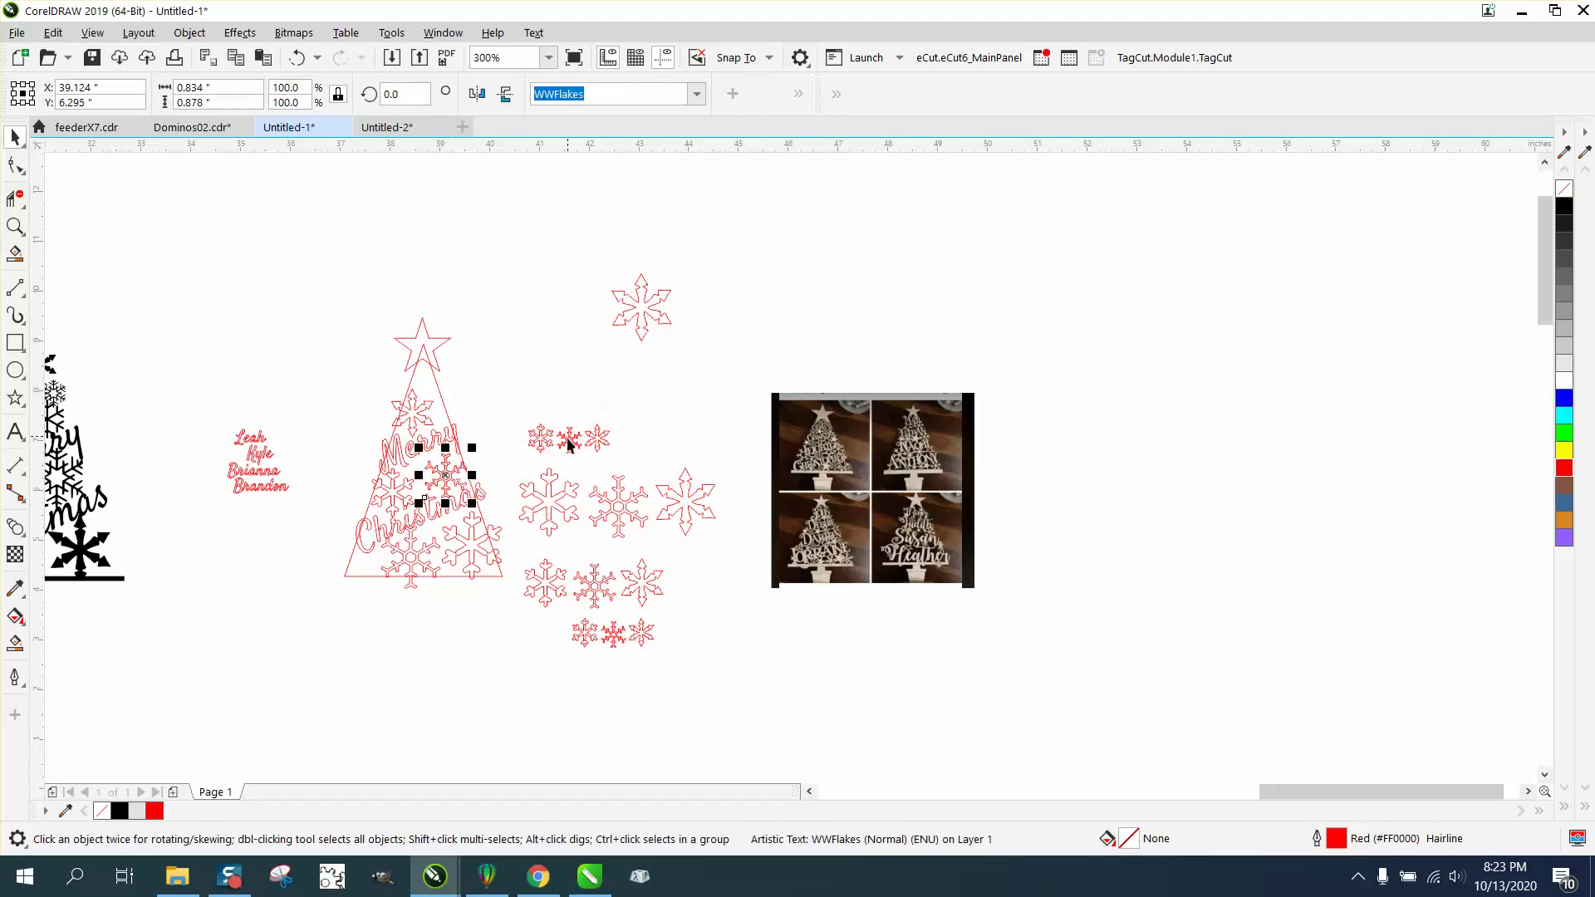
pyautogui.moveTo(570, 439); pyautogui.dragTo(446, 410)
pyautogui.moveTo(594, 440); pyautogui.dragTo(412, 466)
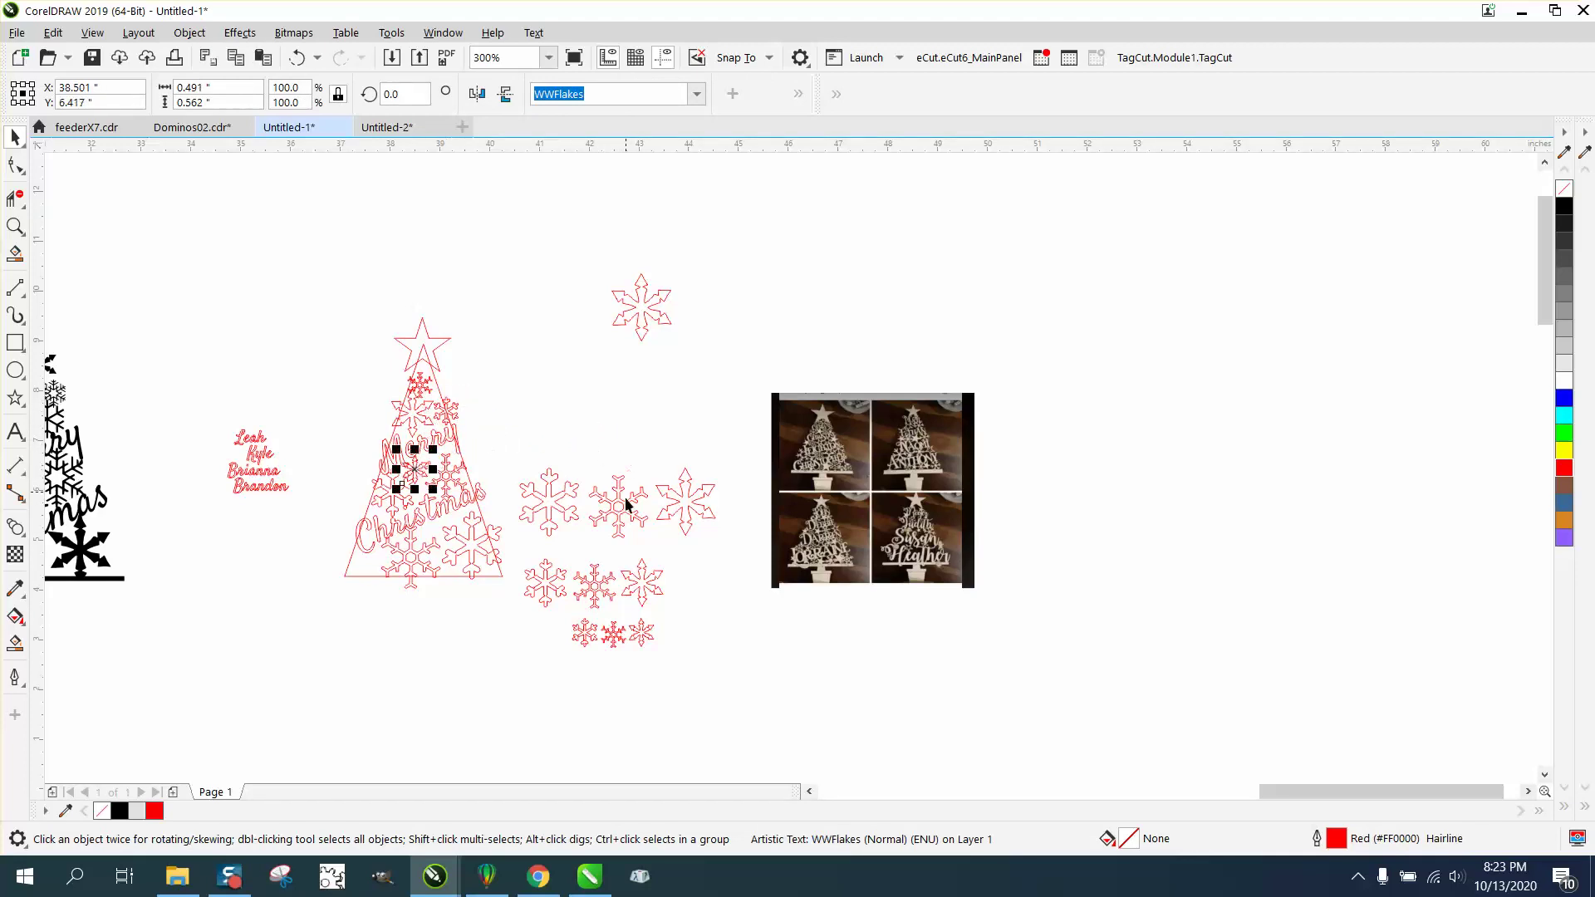
pyautogui.moveTo(591, 633); pyautogui.dragTo(370, 575)
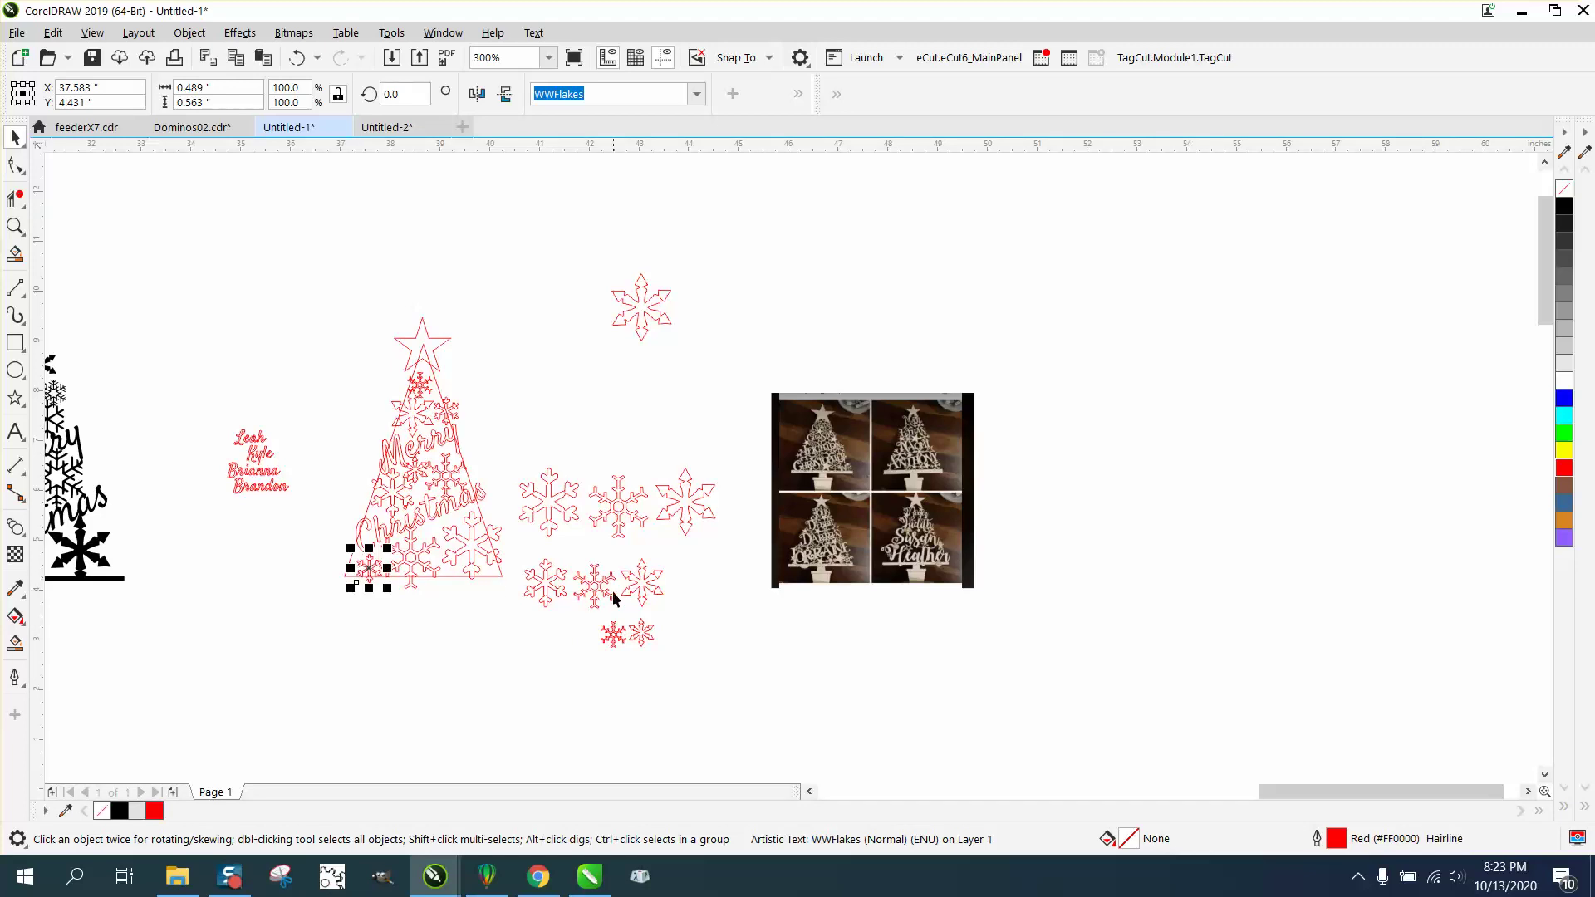
# Step: Nudge the small snowflake slightly up and move the larger snowflake up onto Merry
pyautogui.press('z')
pyautogui.moveTo(442, 515); pyautogui.dragTo(732, 662)
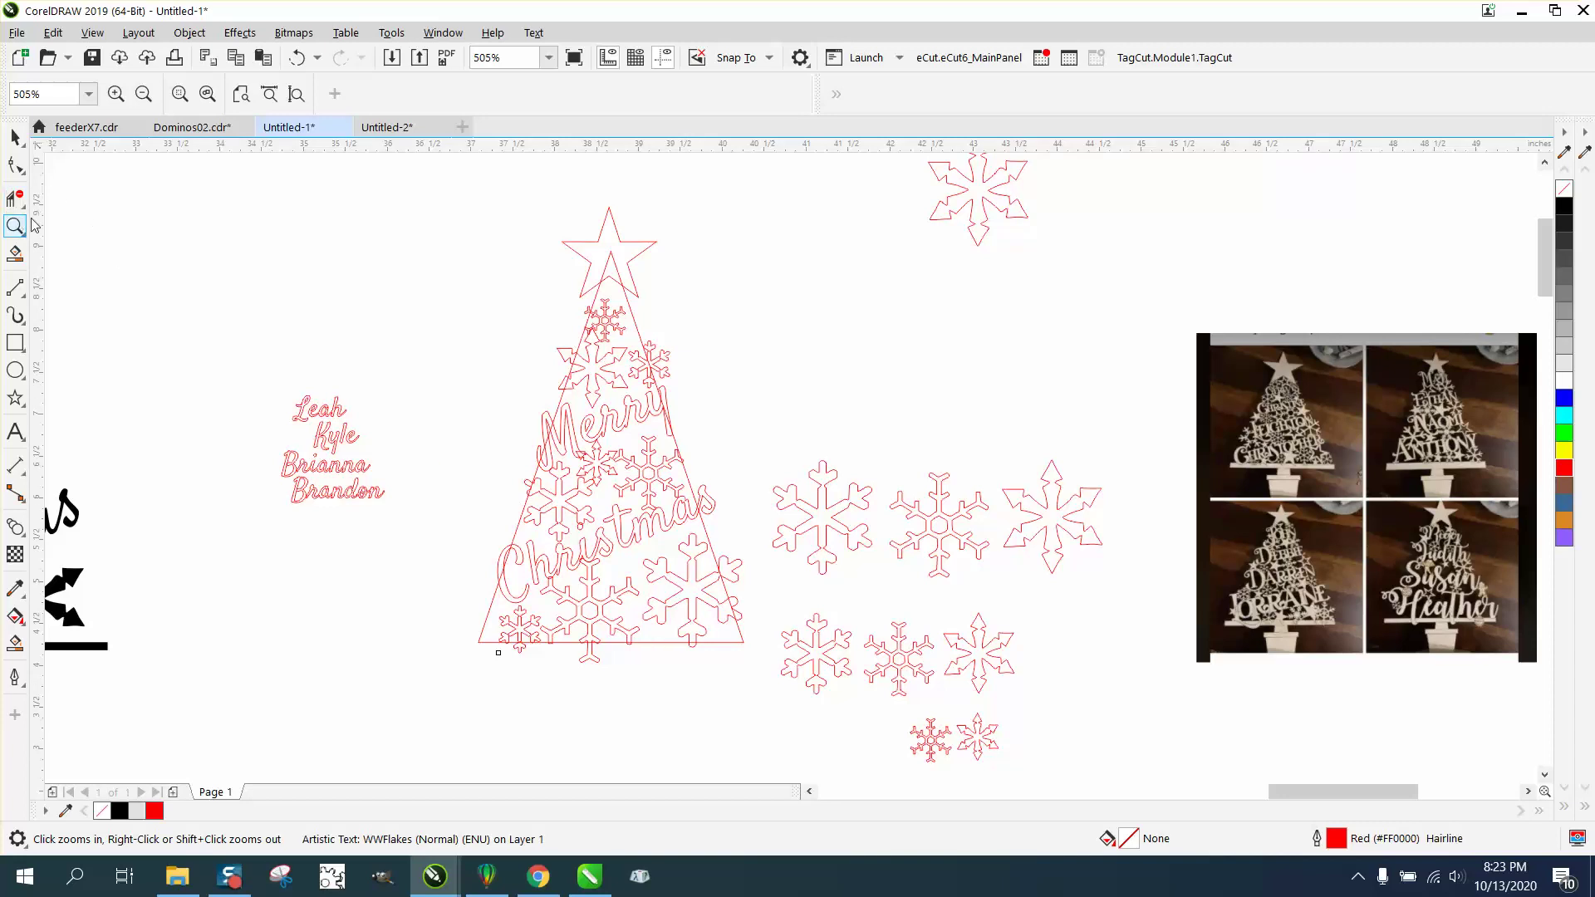
pyautogui.rightClick(515, 337)
pyautogui.moveTo(501, 313); pyautogui.dragTo(737, 575)
pyautogui.moveTo(559, 358); pyautogui.dragTo(840, 517)
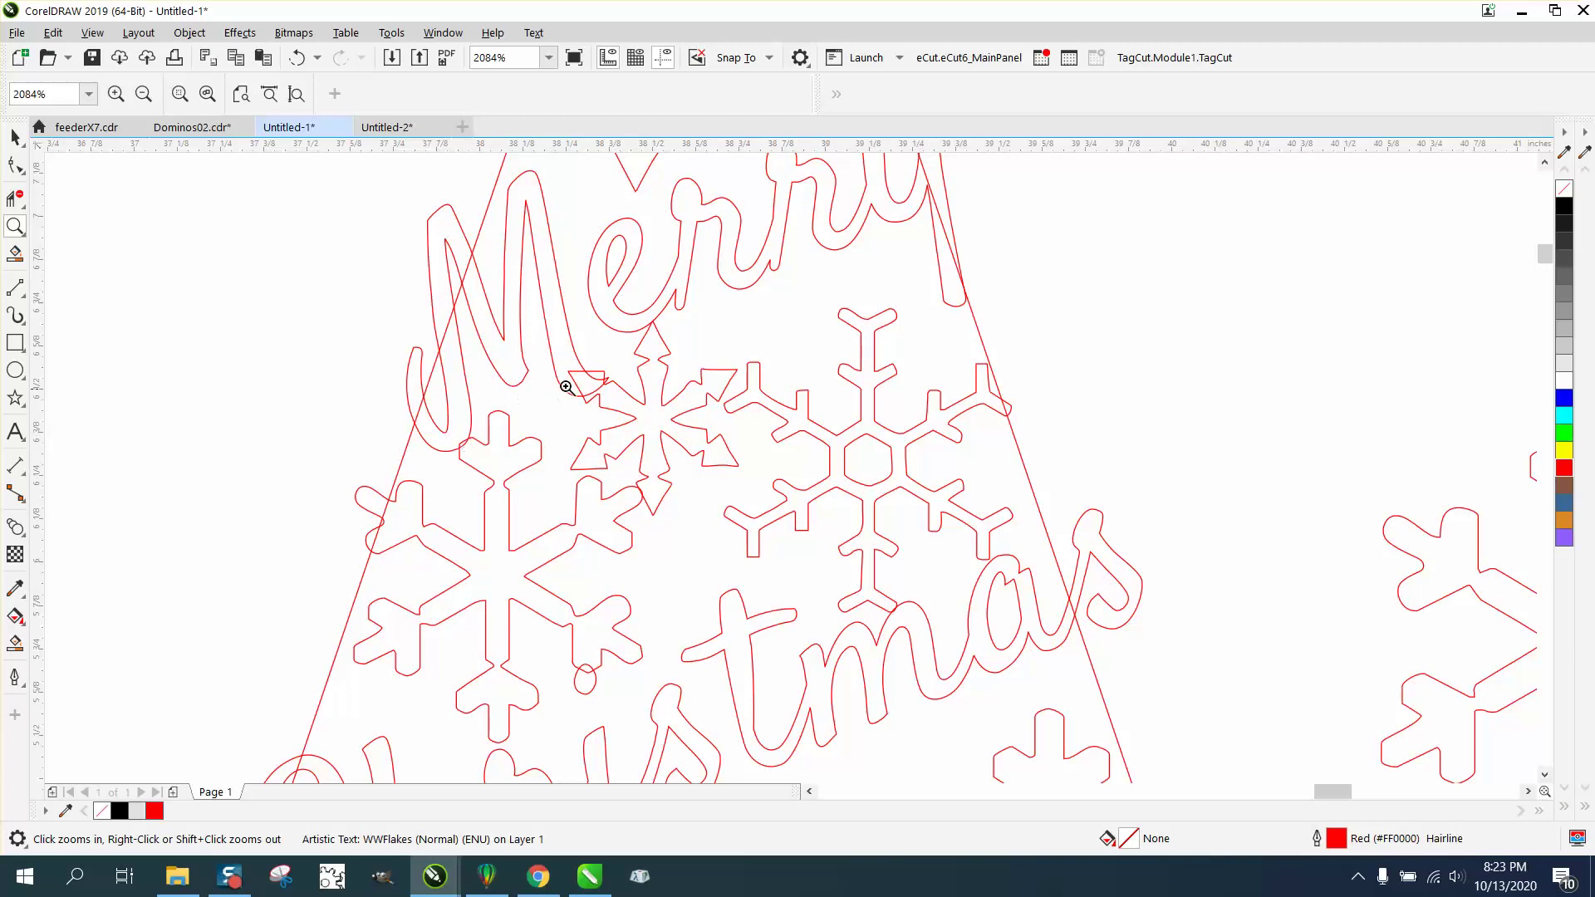
pyautogui.click(15, 137)
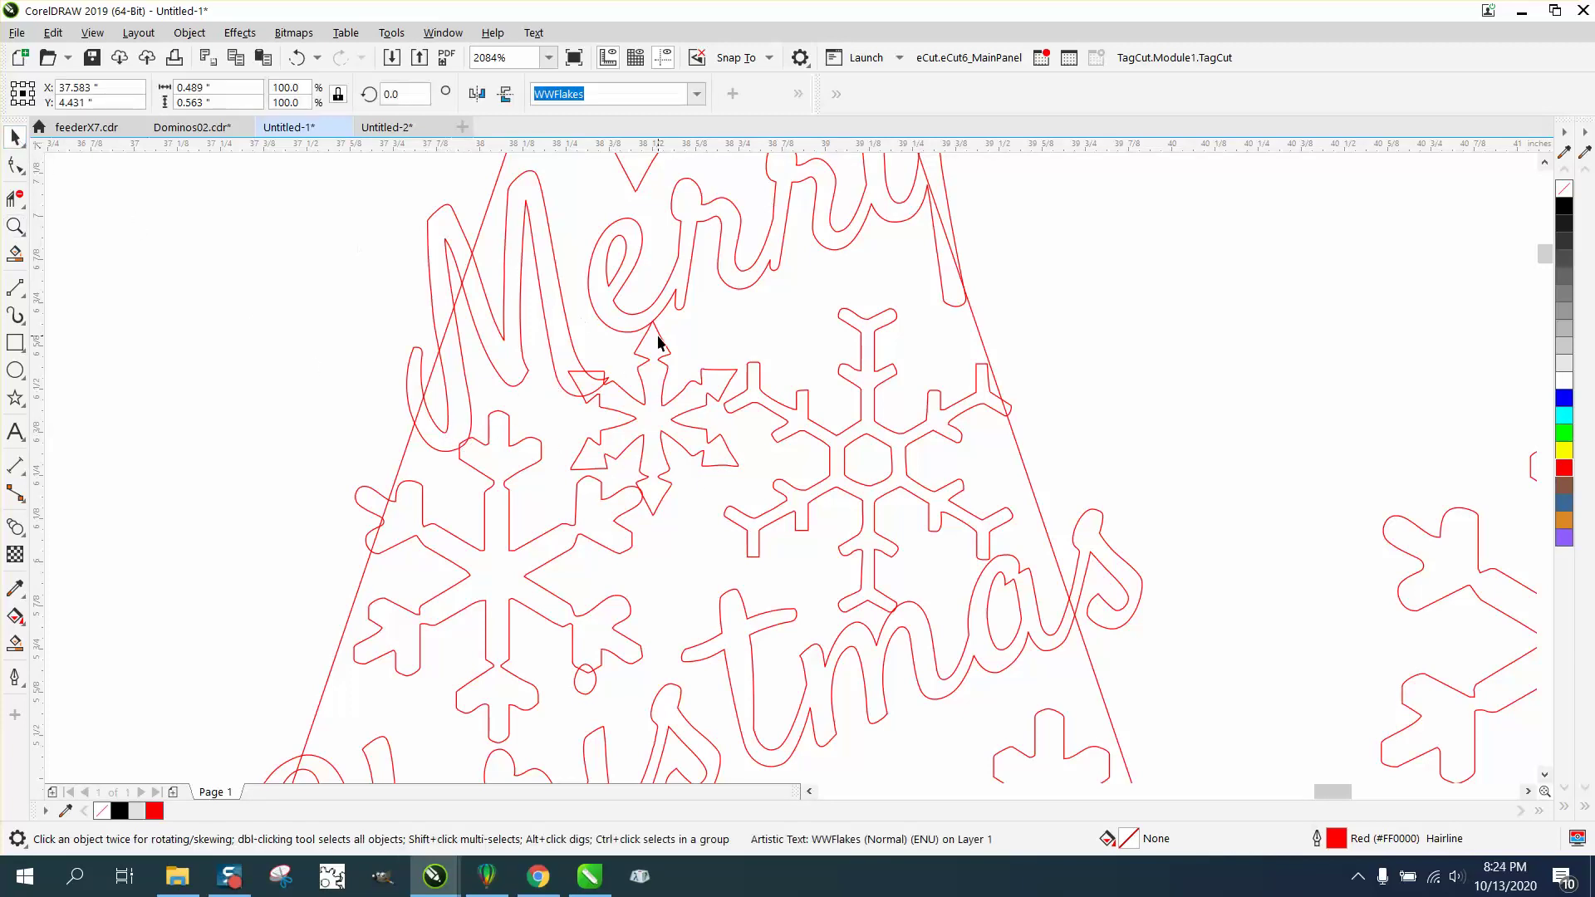
pyautogui.moveTo(658, 340); pyautogui.dragTo(655, 344)
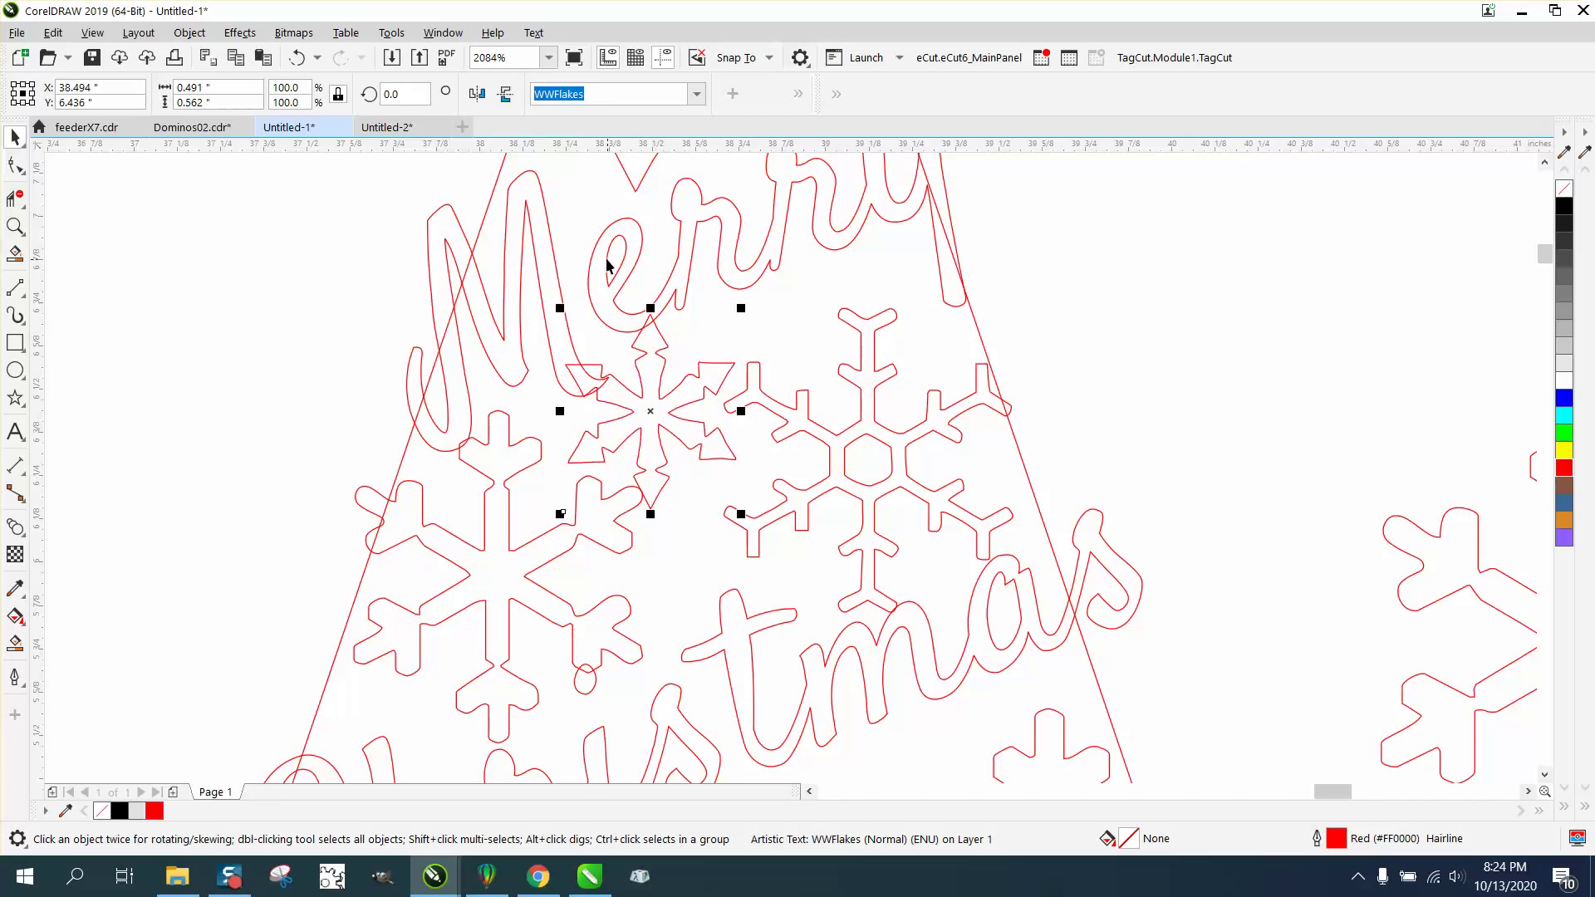
pyautogui.scroll(-2, 584, 268)
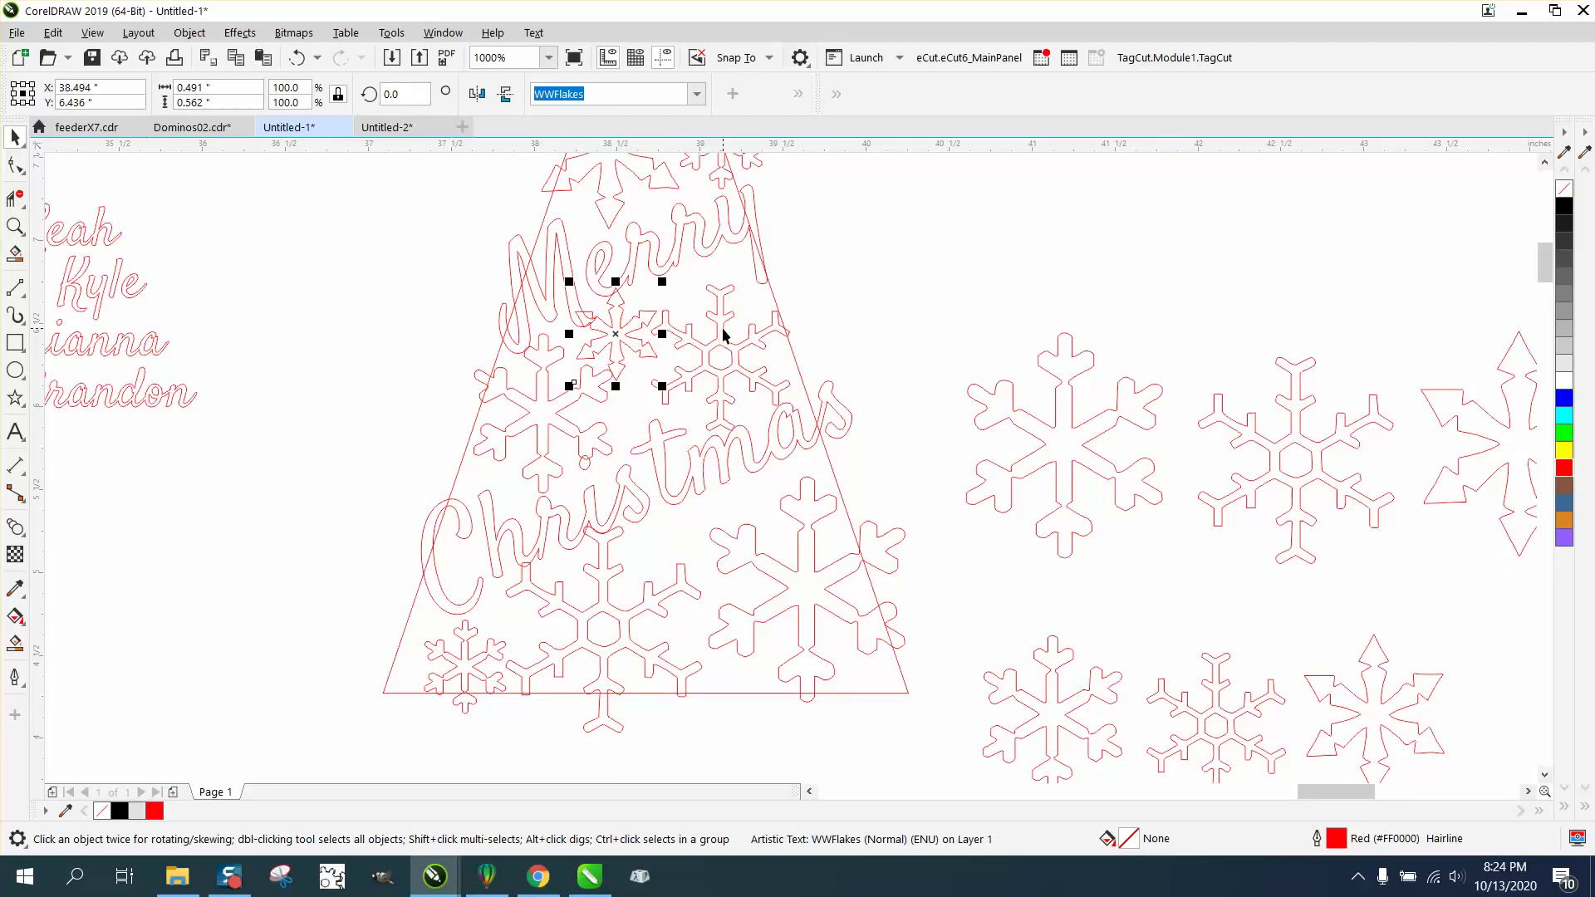
pyautogui.moveTo(722, 337); pyautogui.dragTo(716, 306)
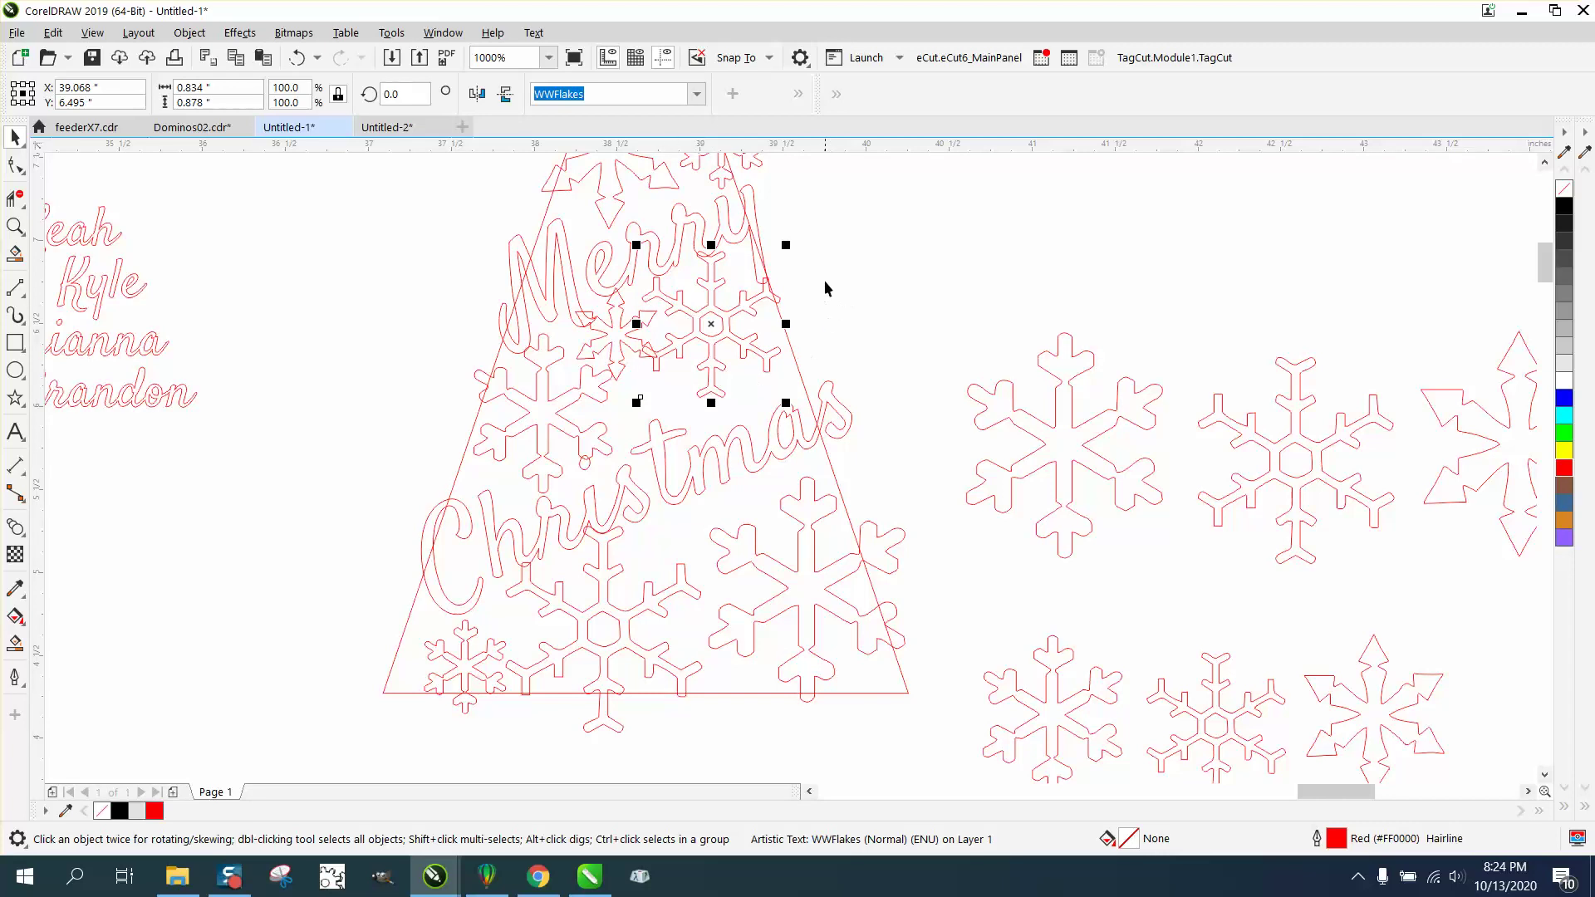
pyautogui.scroll(-2, 824, 281)
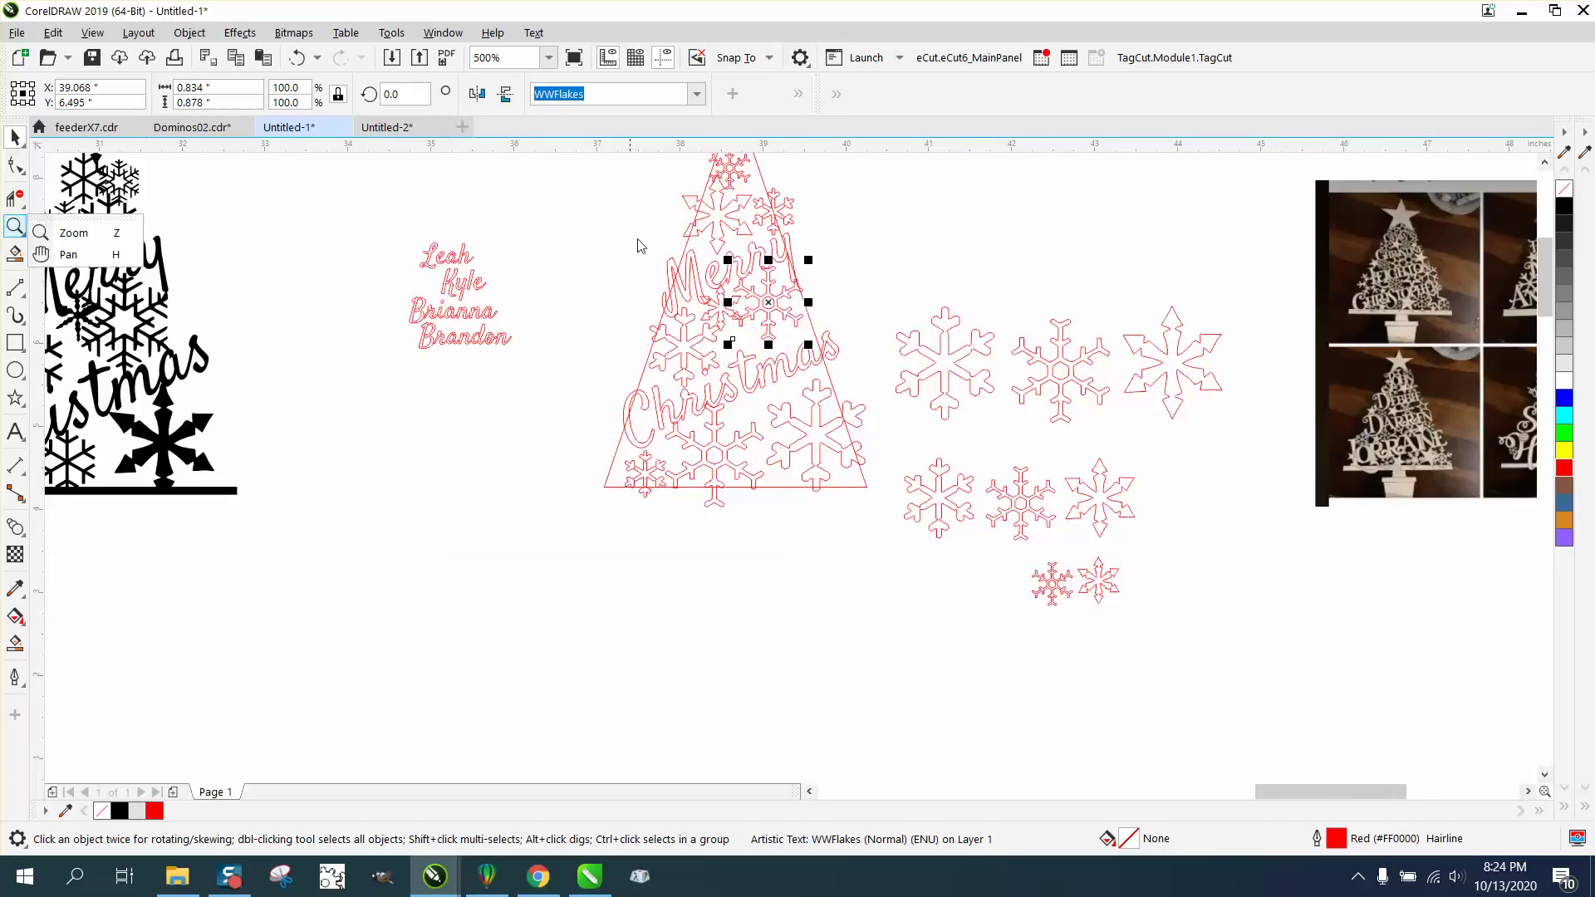
# Step: Shift the large and small snowflakes at the tree top down and to the left
pyautogui.click(73, 233)
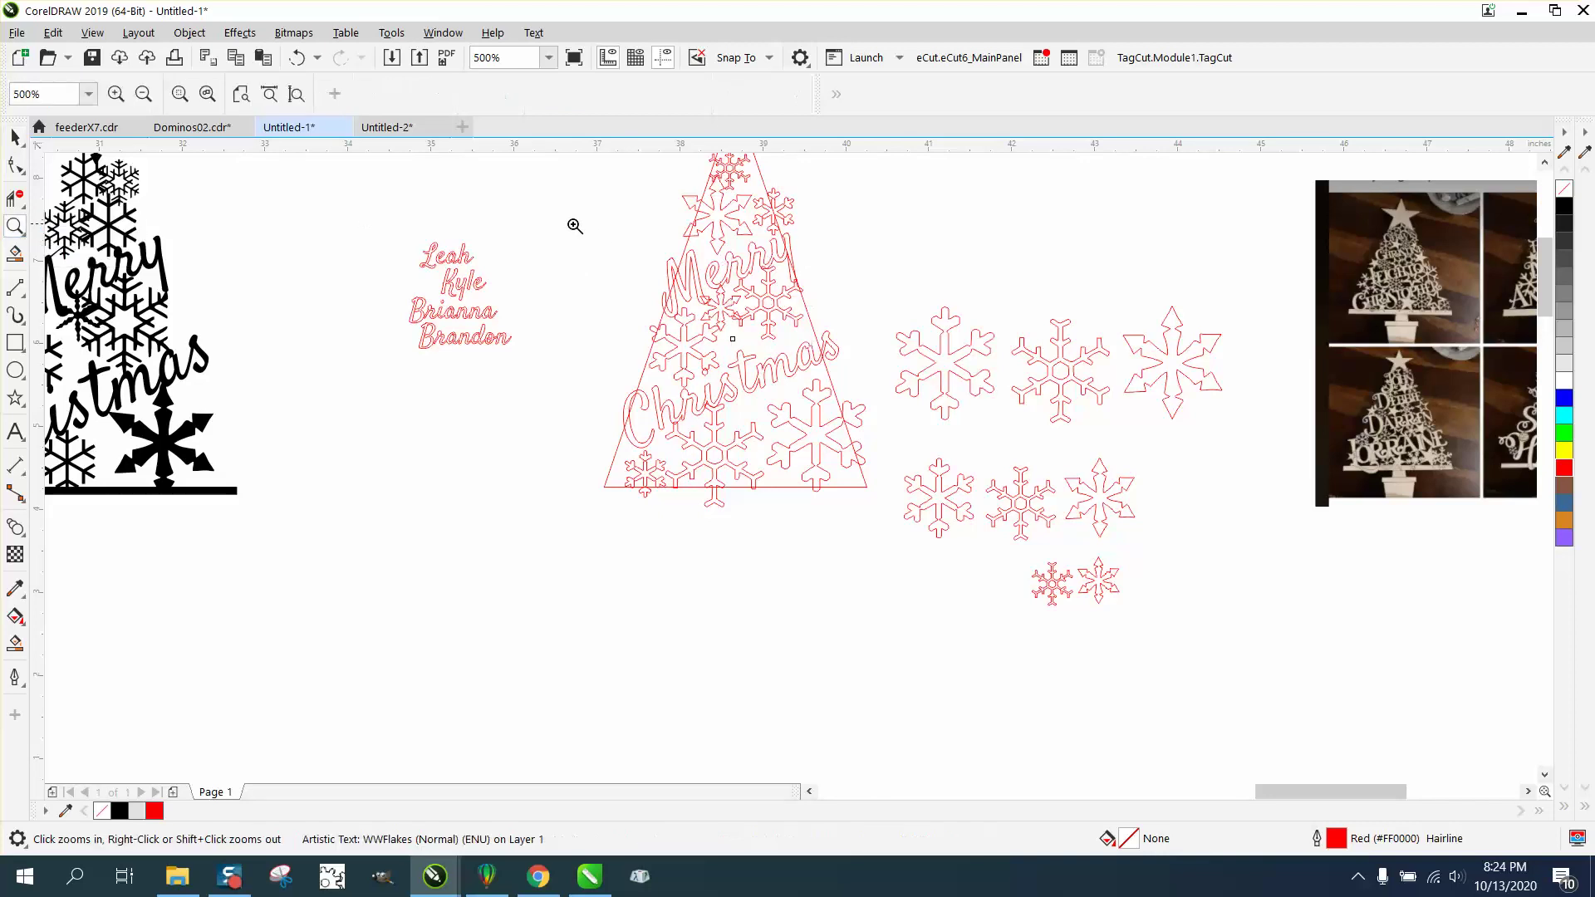
pyautogui.rightClick(599, 225)
pyautogui.moveTo(649, 198); pyautogui.dragTo(748, 264)
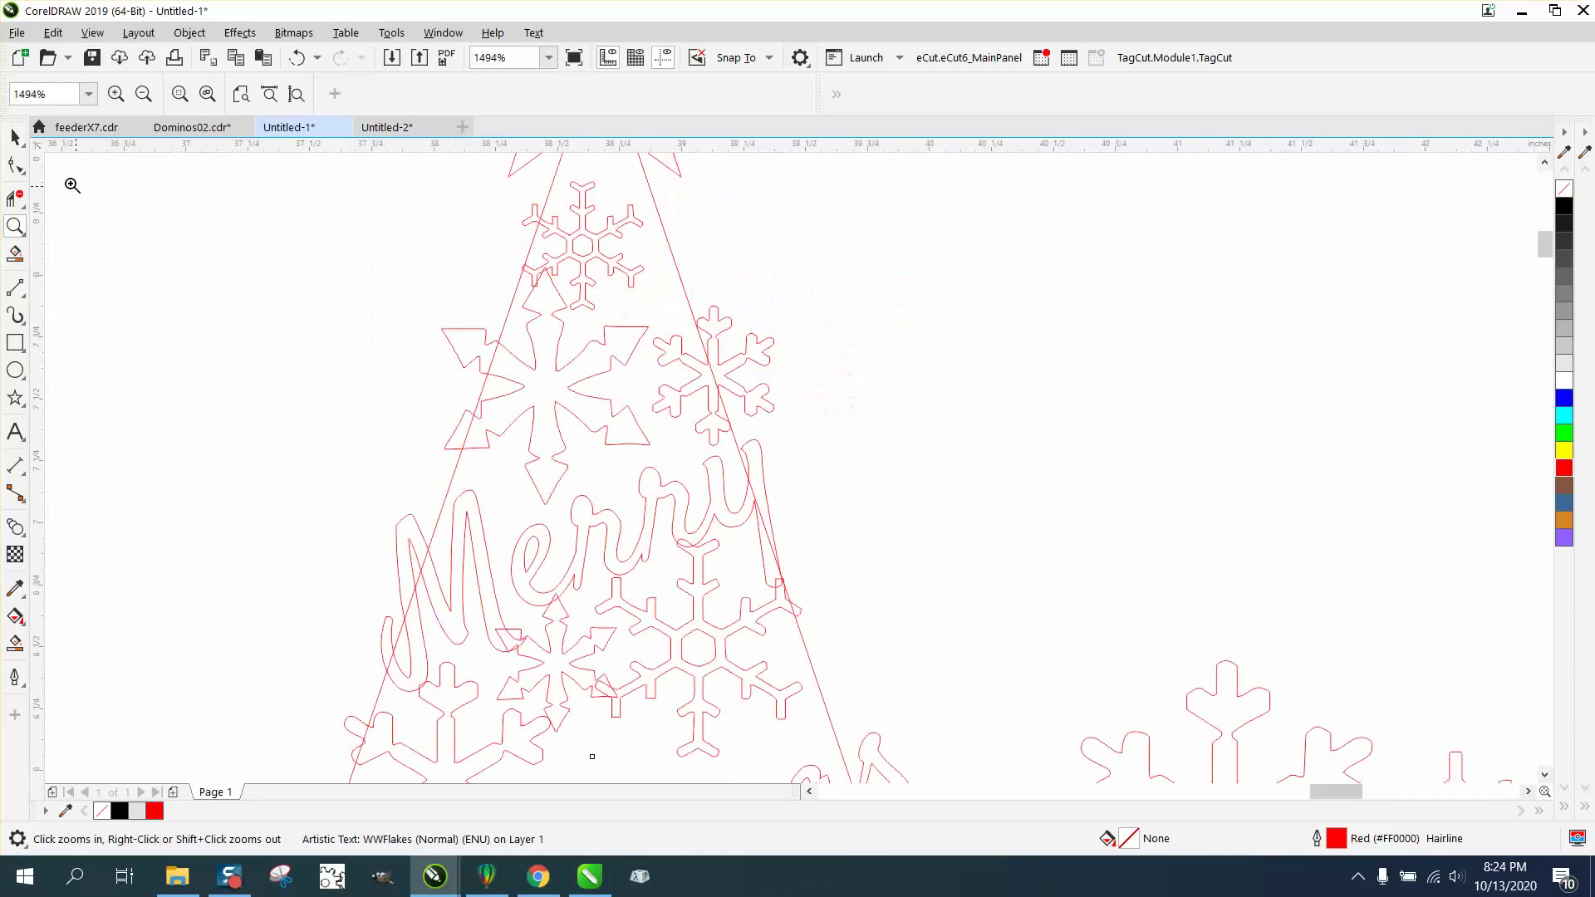
pyautogui.click(14, 137)
pyautogui.moveTo(561, 445); pyautogui.dragTo(560, 476)
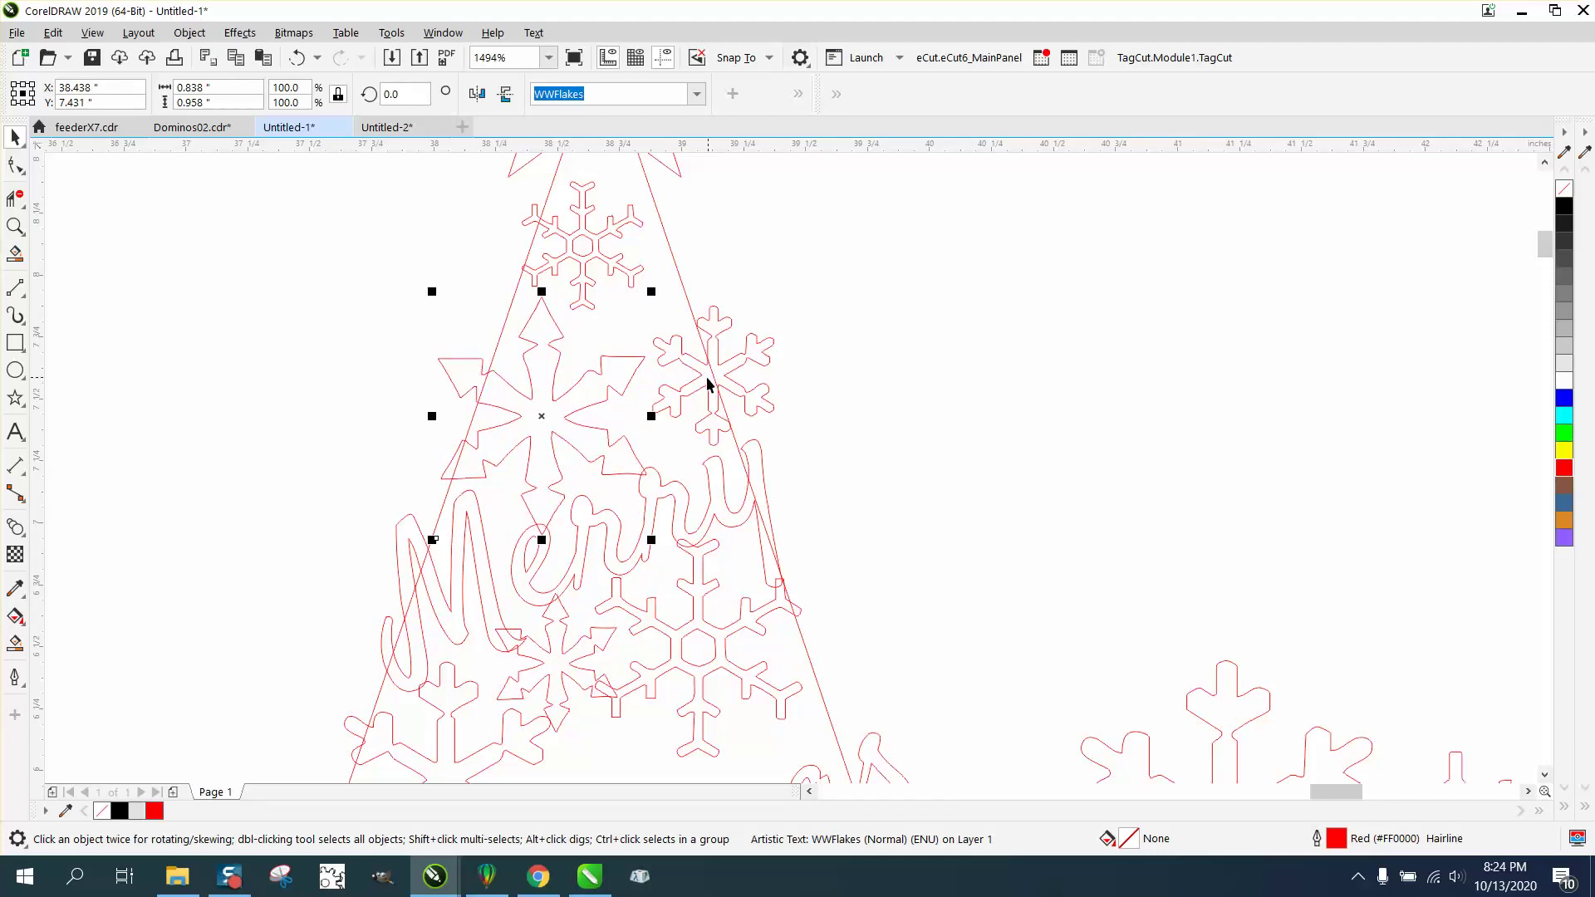
pyautogui.moveTo(707, 384); pyautogui.dragTo(695, 415)
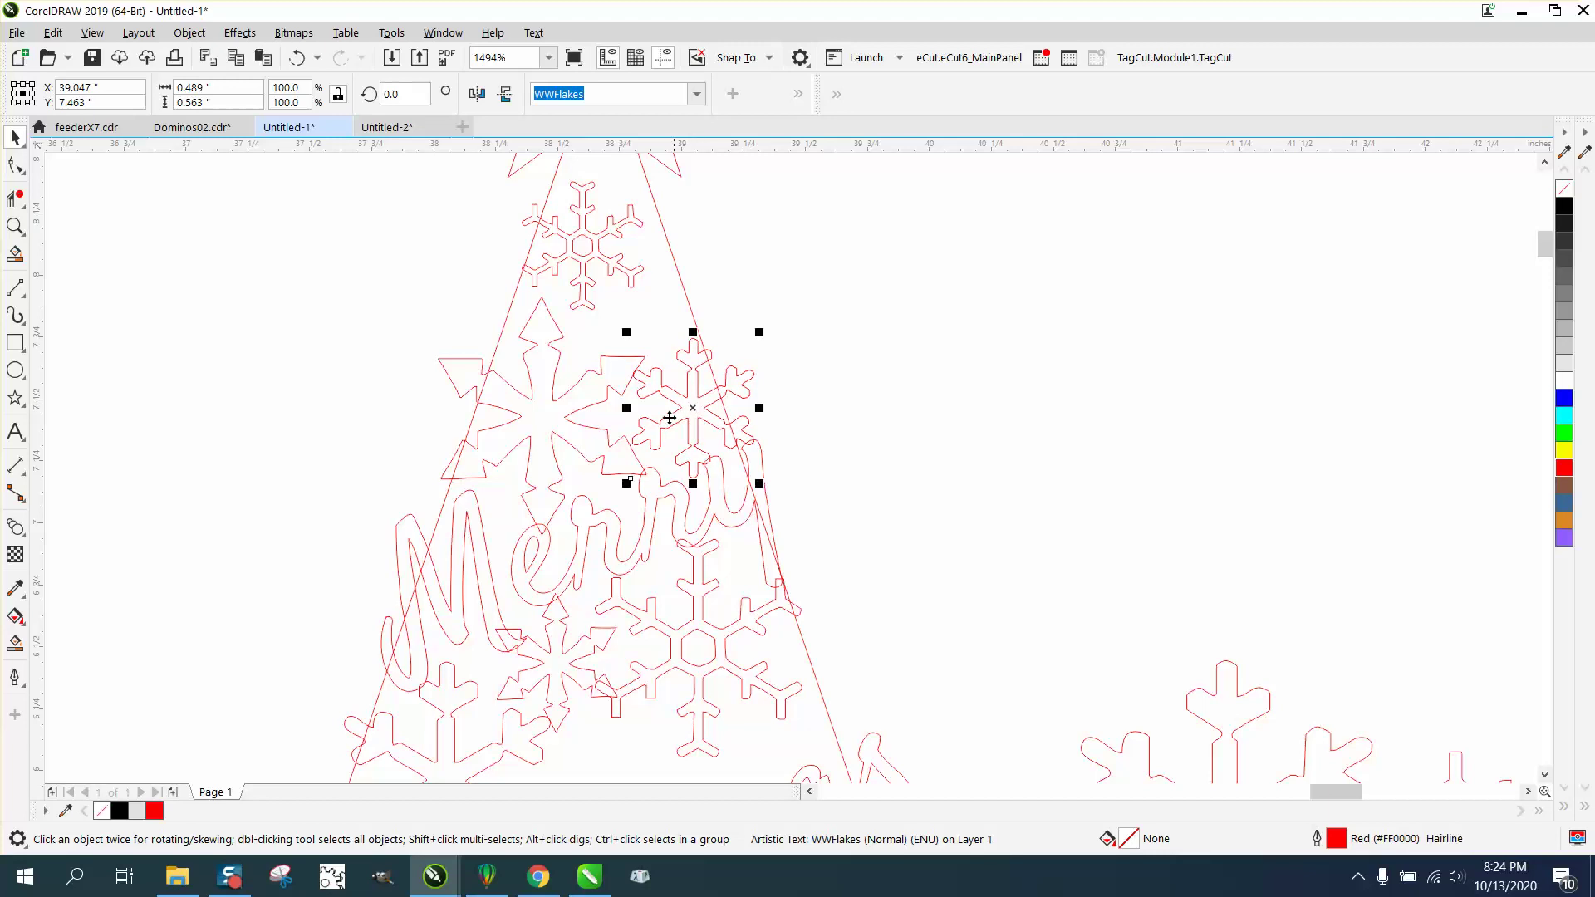
# Step: Slightly enlarge the upper snowflake near the tree tip and shift it a little left
pyautogui.click(623, 280)
pyautogui.click(636, 280)
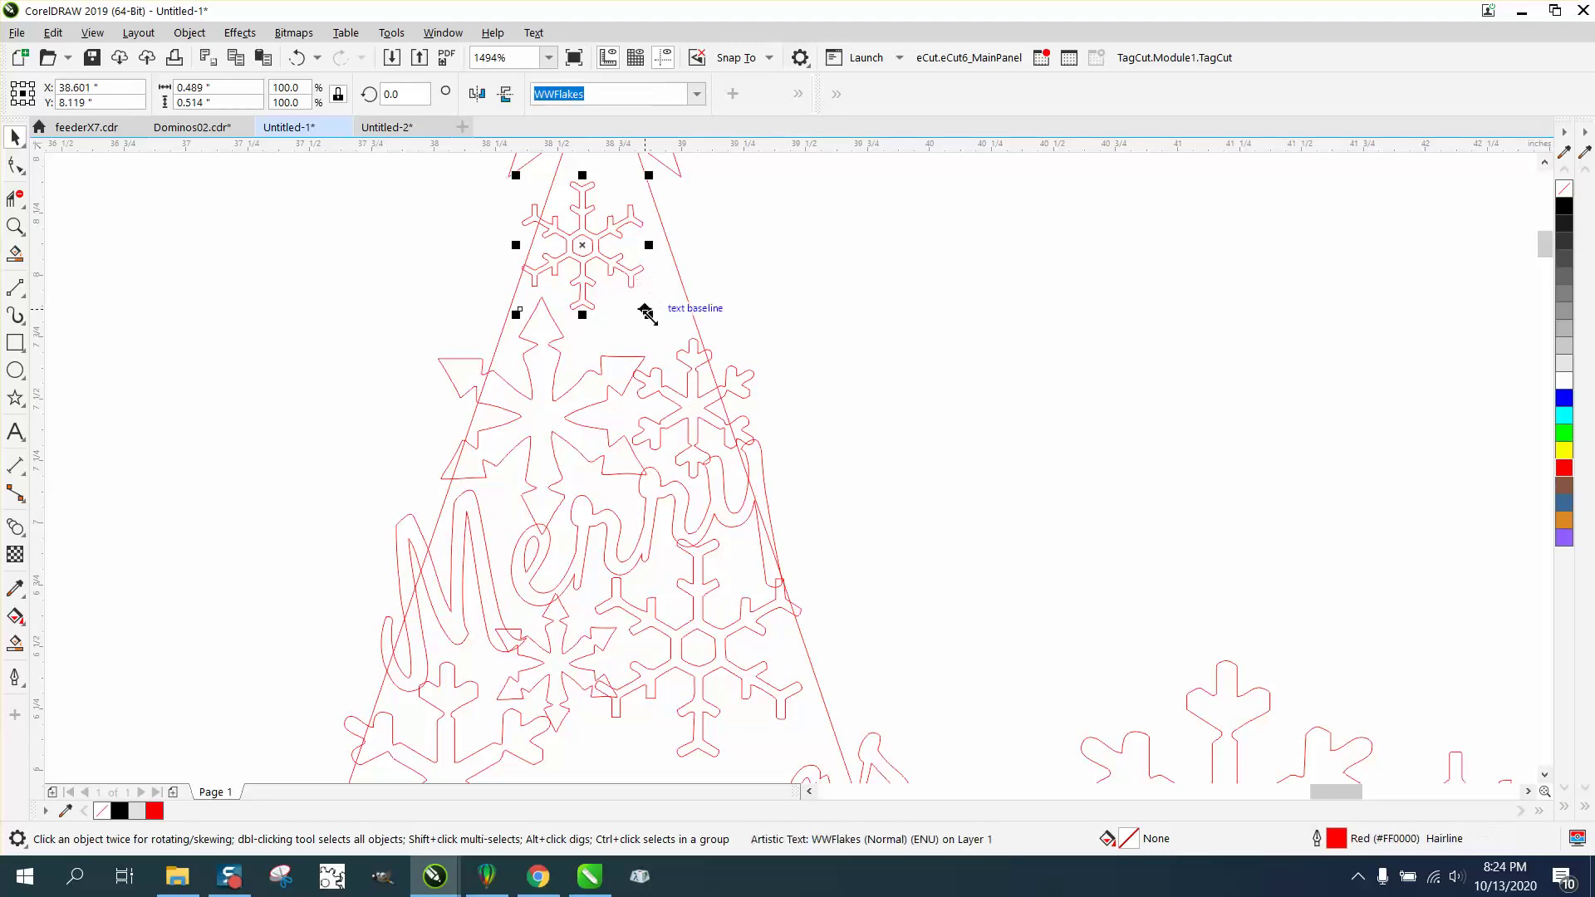
pyautogui.moveTo(646, 312); pyautogui.dragTo(671, 337)
pyautogui.moveTo(606, 268); pyautogui.dragTo(566, 271)
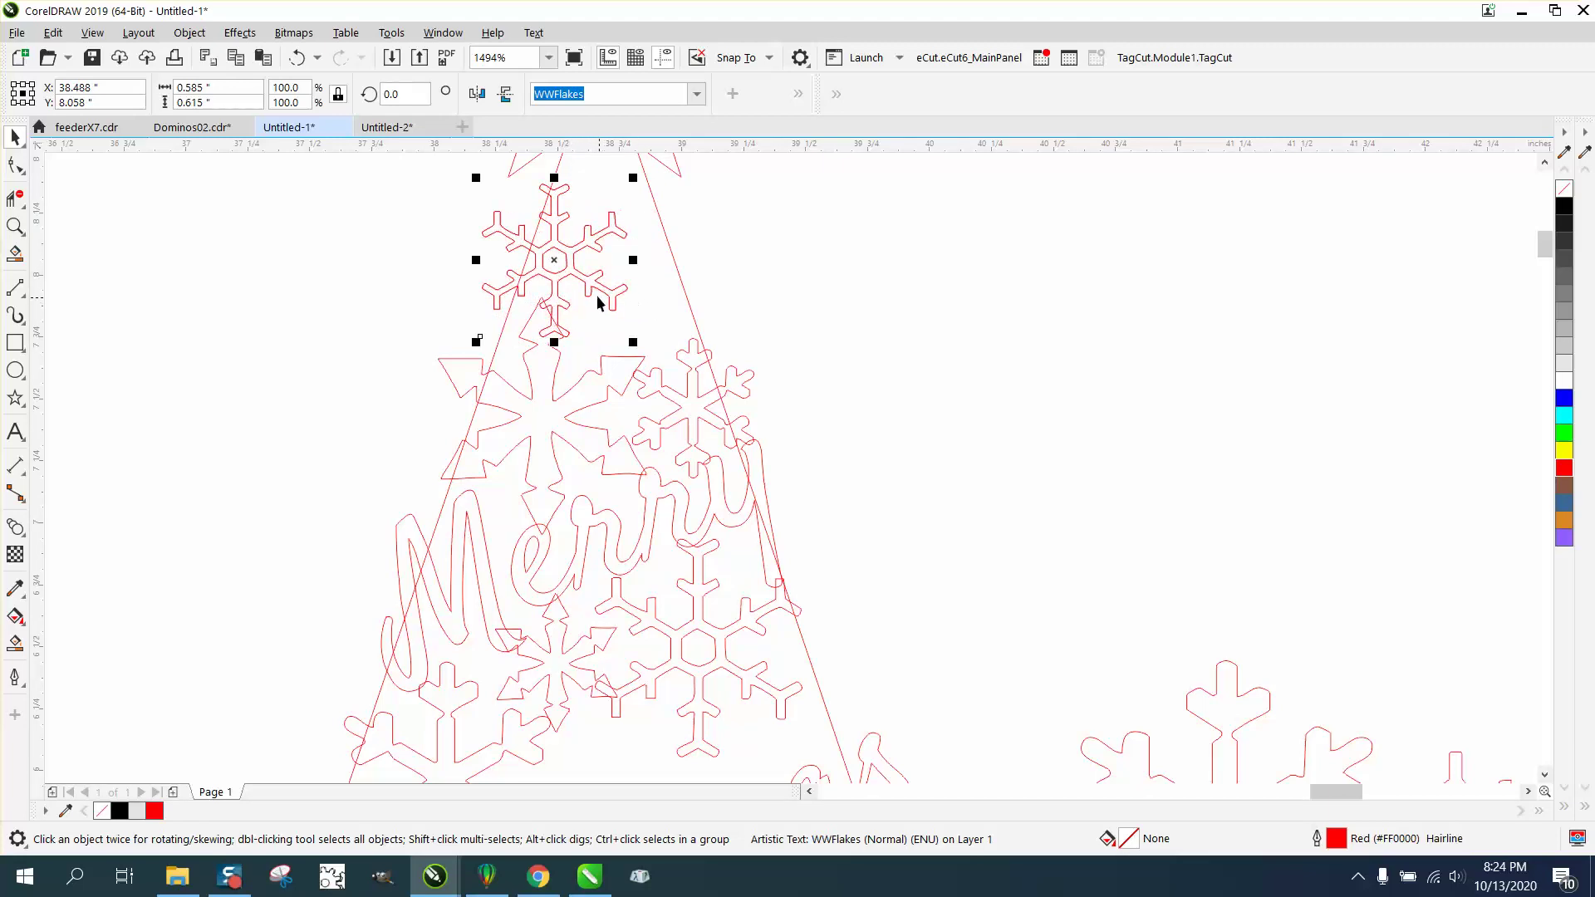
# Step: Place a copy to its right, rotate it 20° then to about 34°, and shift it left
pyautogui.moveTo(560, 265); pyautogui.dragTo(733, 281)
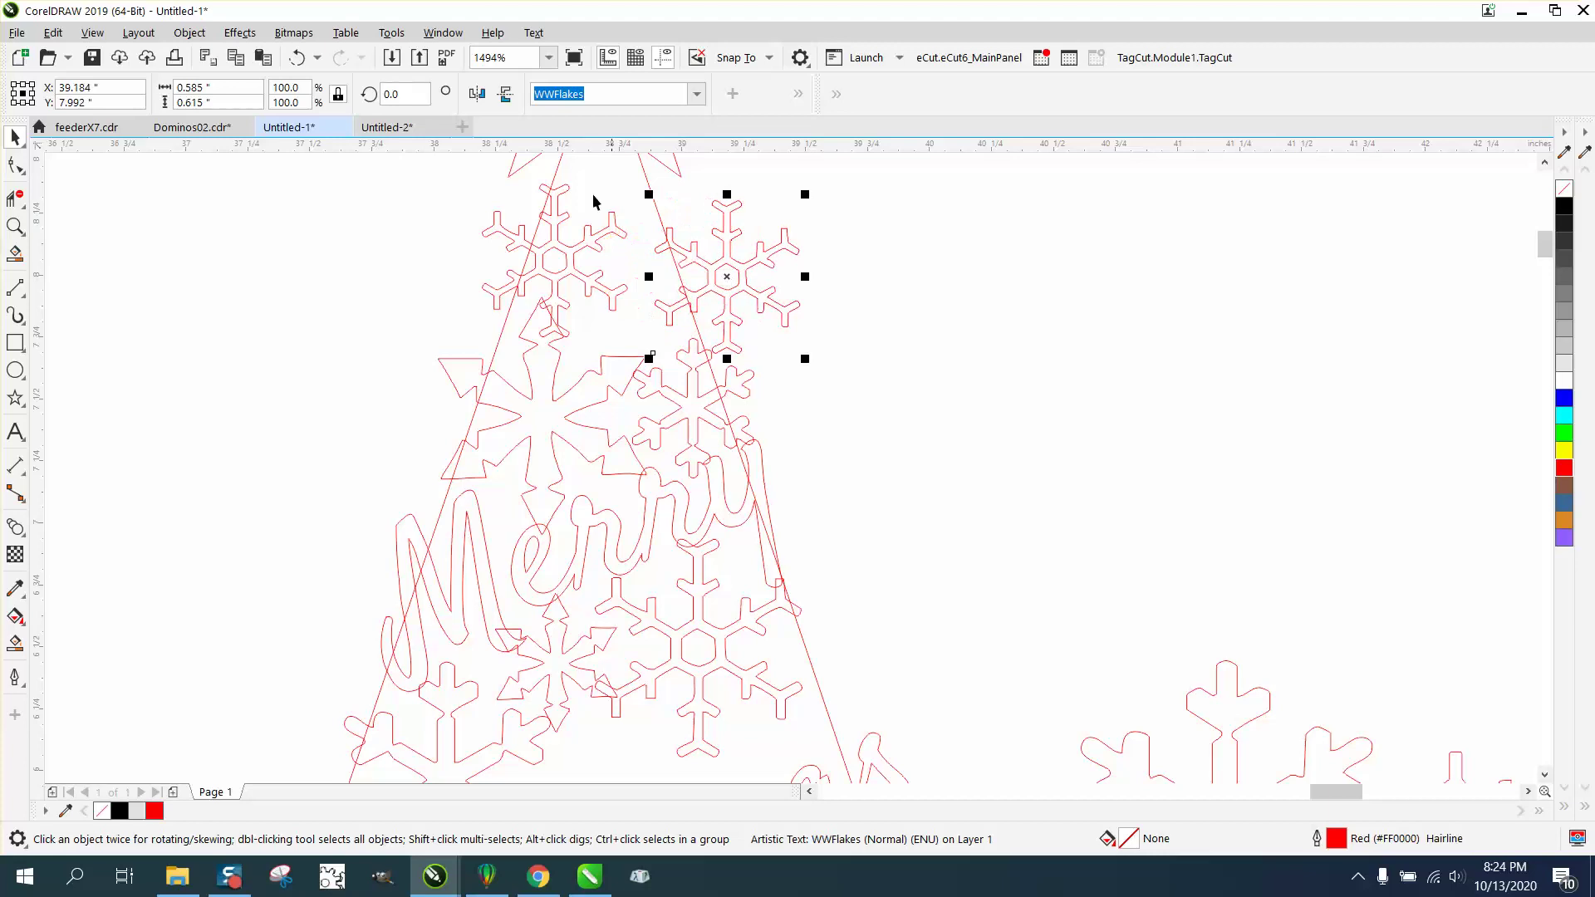
pyautogui.click(398, 94)
pyautogui.write('20')
pyautogui.press('Return')
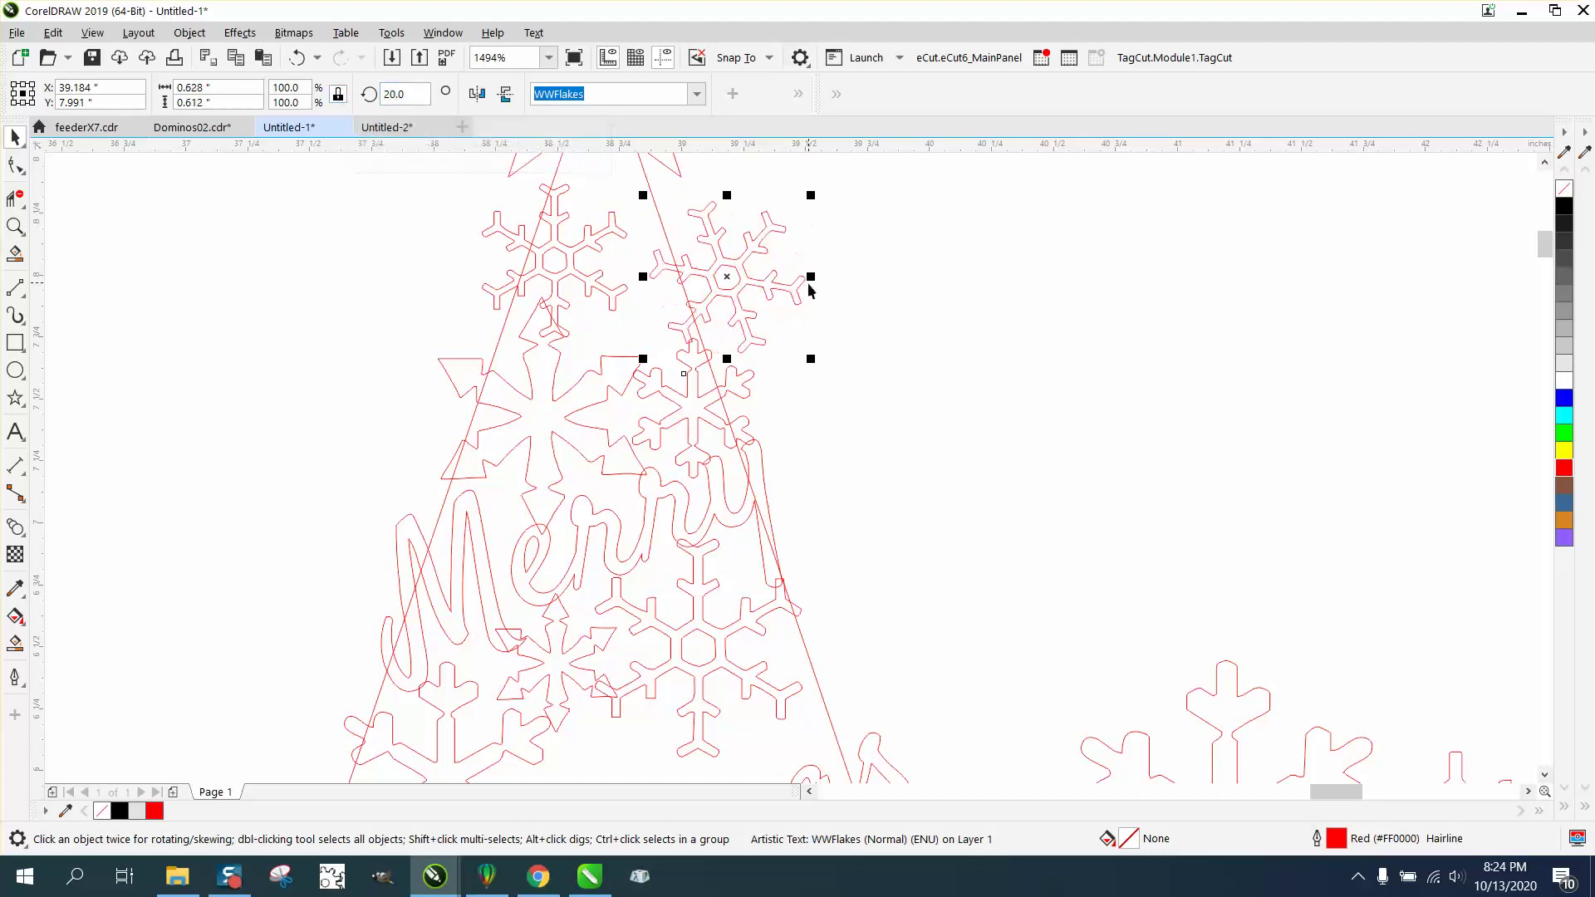
pyautogui.click(737, 265)
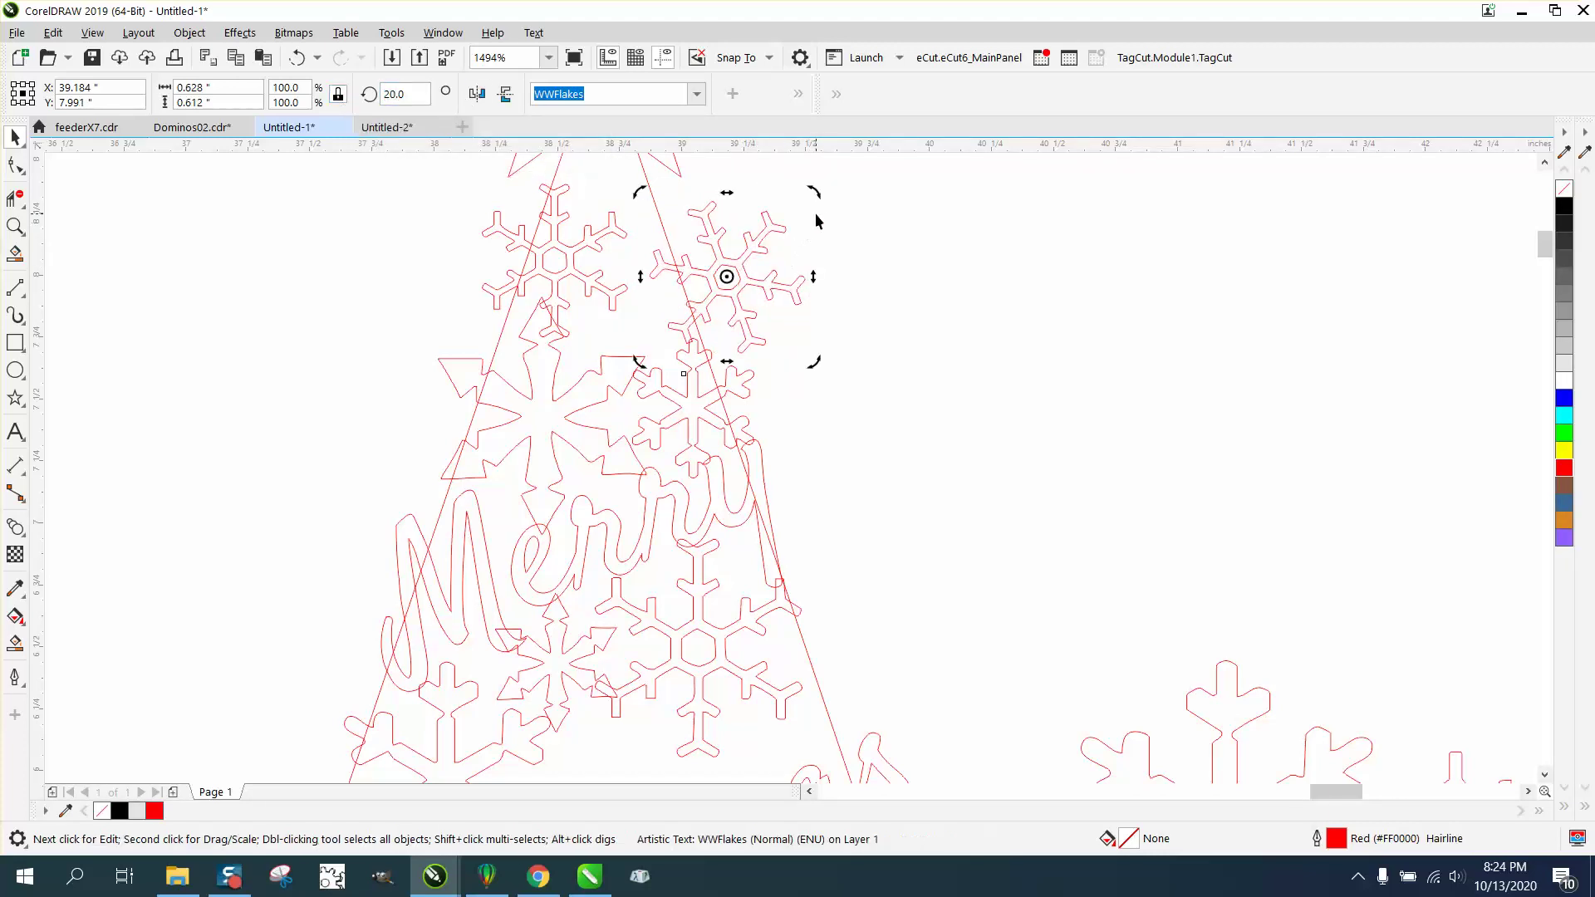
pyautogui.click(775, 224)
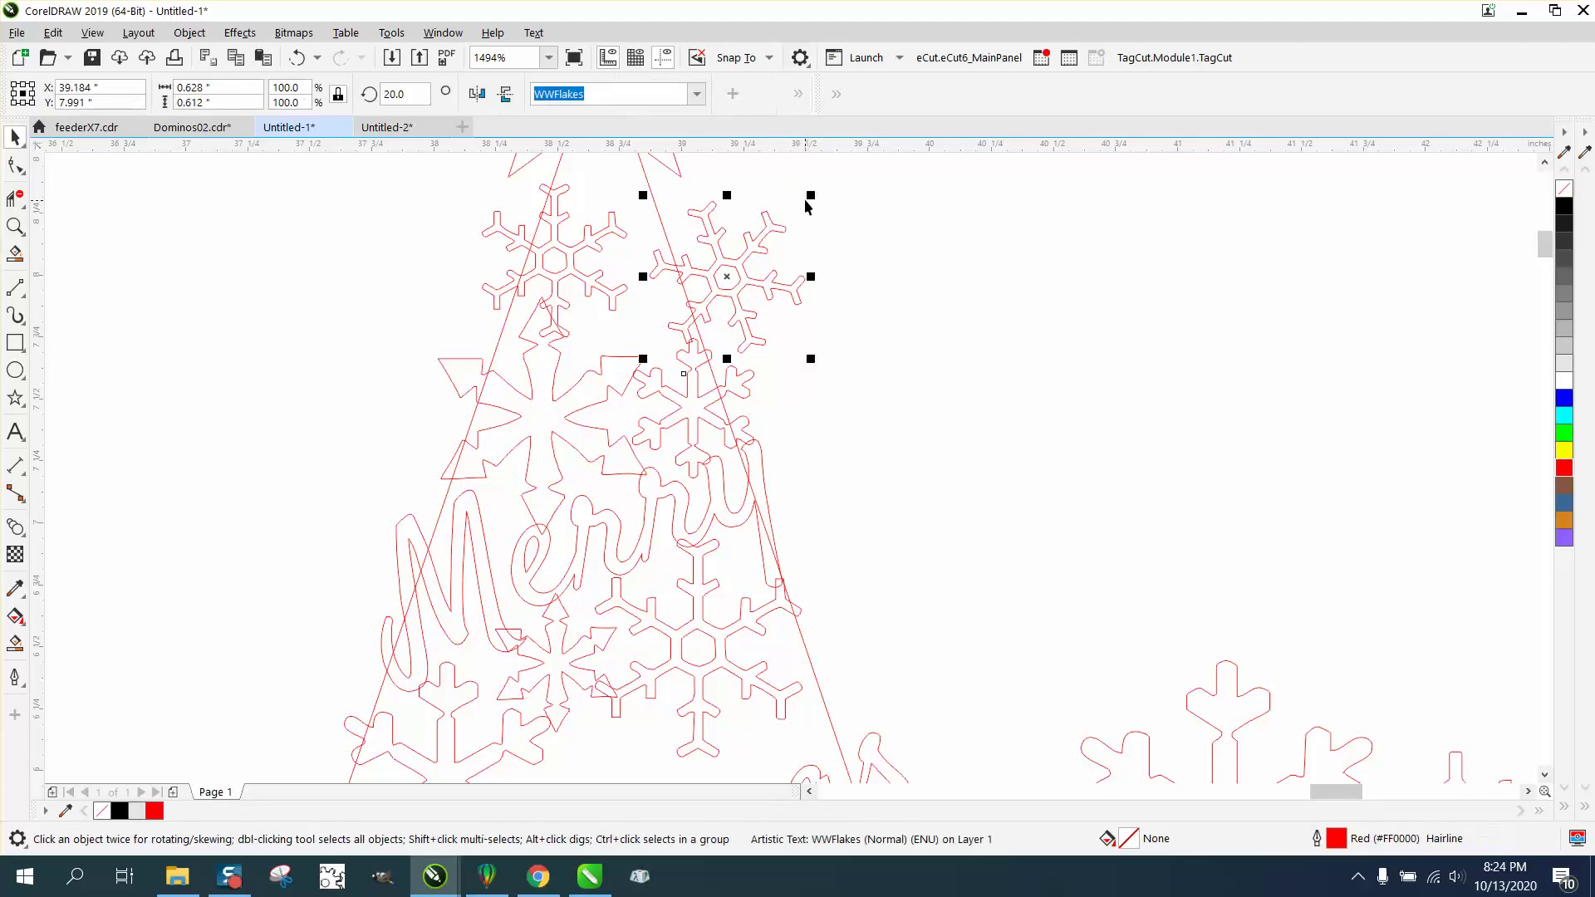
pyautogui.click(741, 254)
pyautogui.click(739, 263)
pyautogui.click(777, 228)
pyautogui.moveTo(813, 192); pyautogui.dragTo(790, 186)
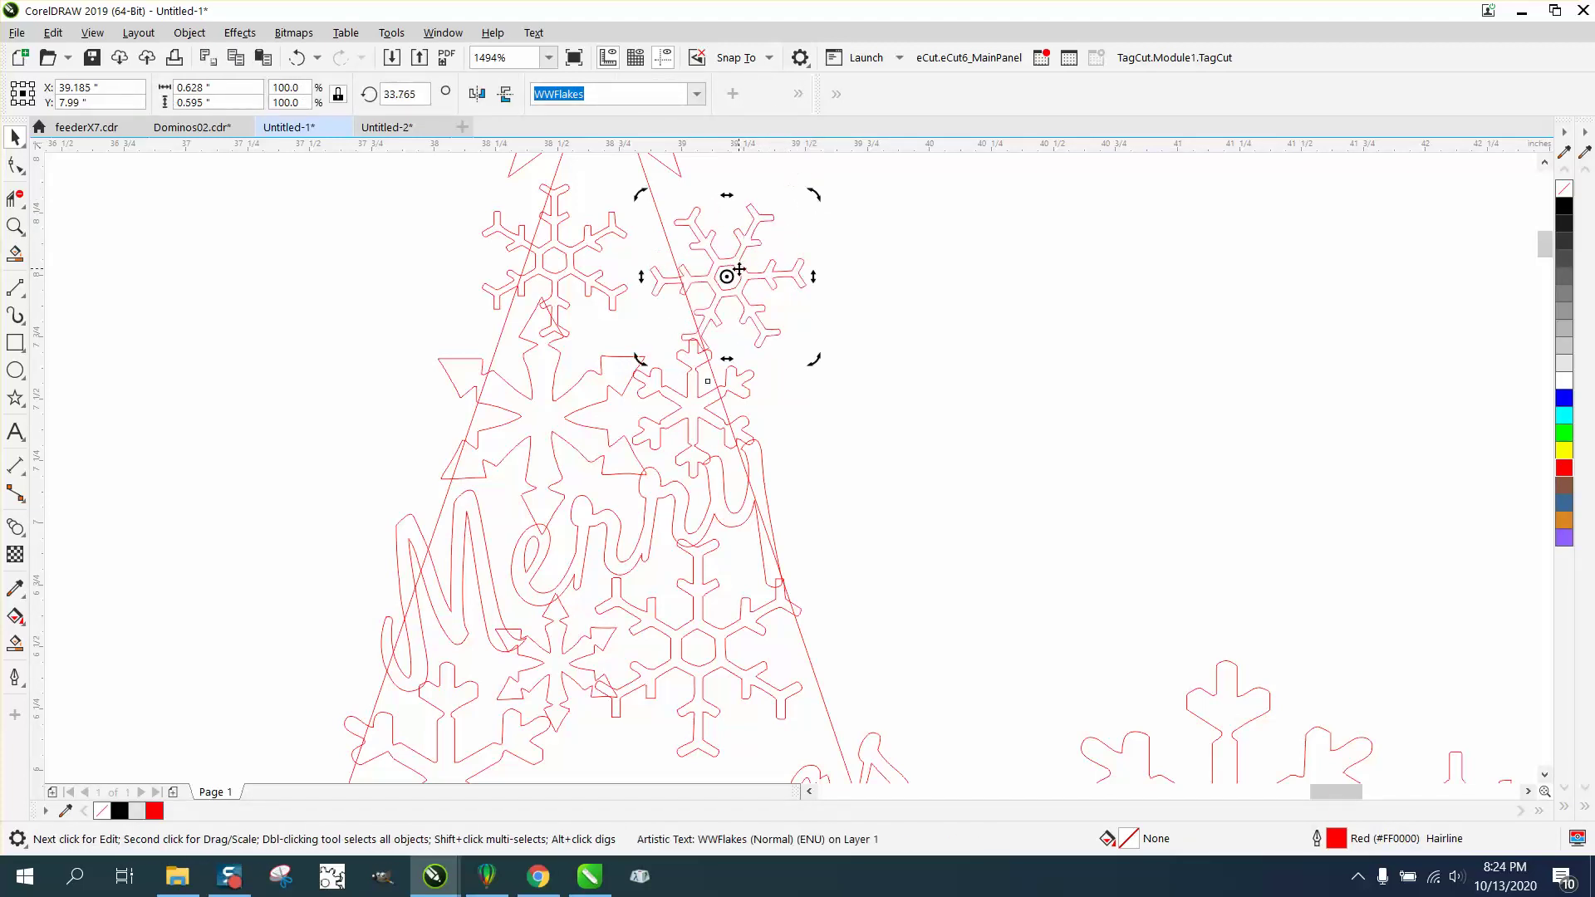
pyautogui.moveTo(730, 274); pyautogui.dragTo(674, 256)
# Step: At the tree base, move the centre snowflake left and the small snowflake up-left
pyautogui.scroll(-5, 674, 256)
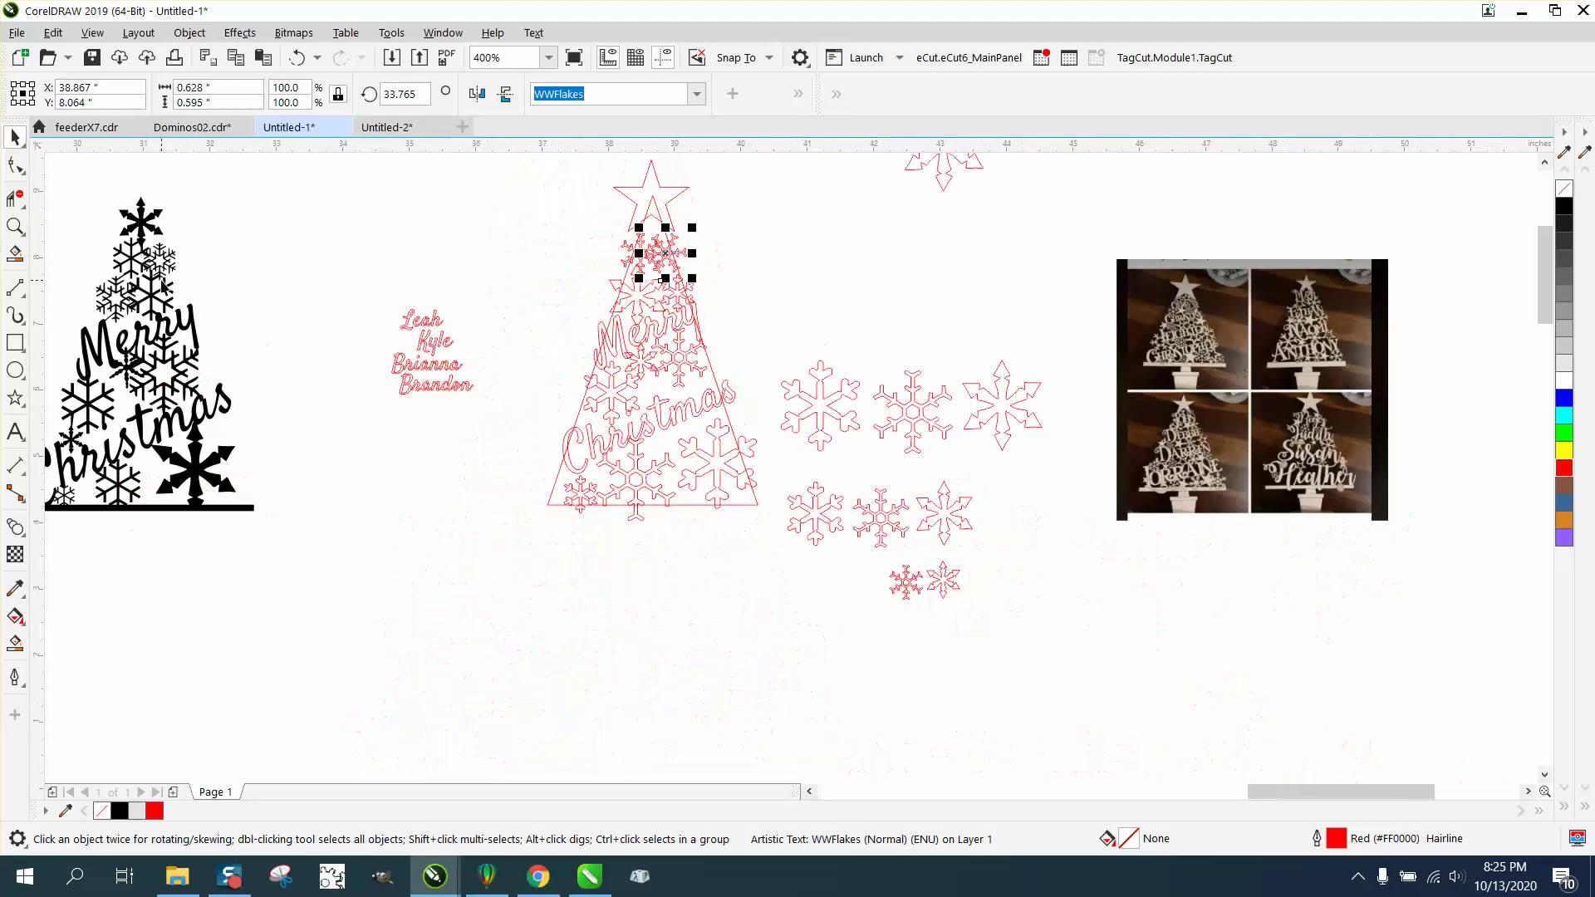
pyautogui.click(18, 226)
pyautogui.moveTo(550, 347); pyautogui.dragTo(799, 496)
pyautogui.scroll(-4, 559, 317)
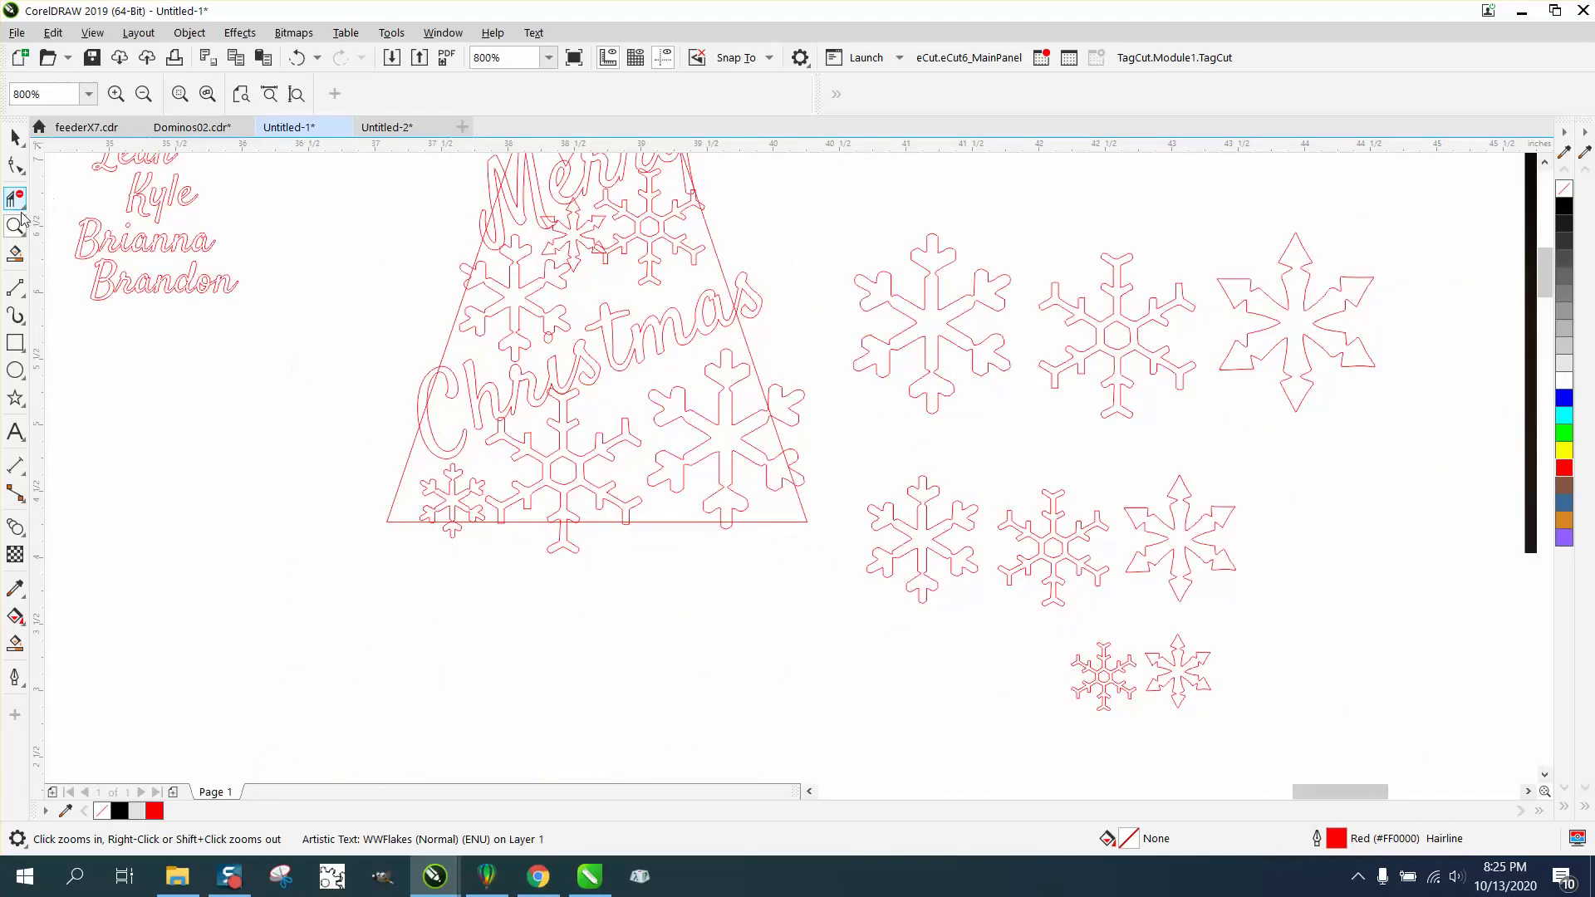
pyautogui.moveTo(419, 352); pyautogui.dragTo(737, 548)
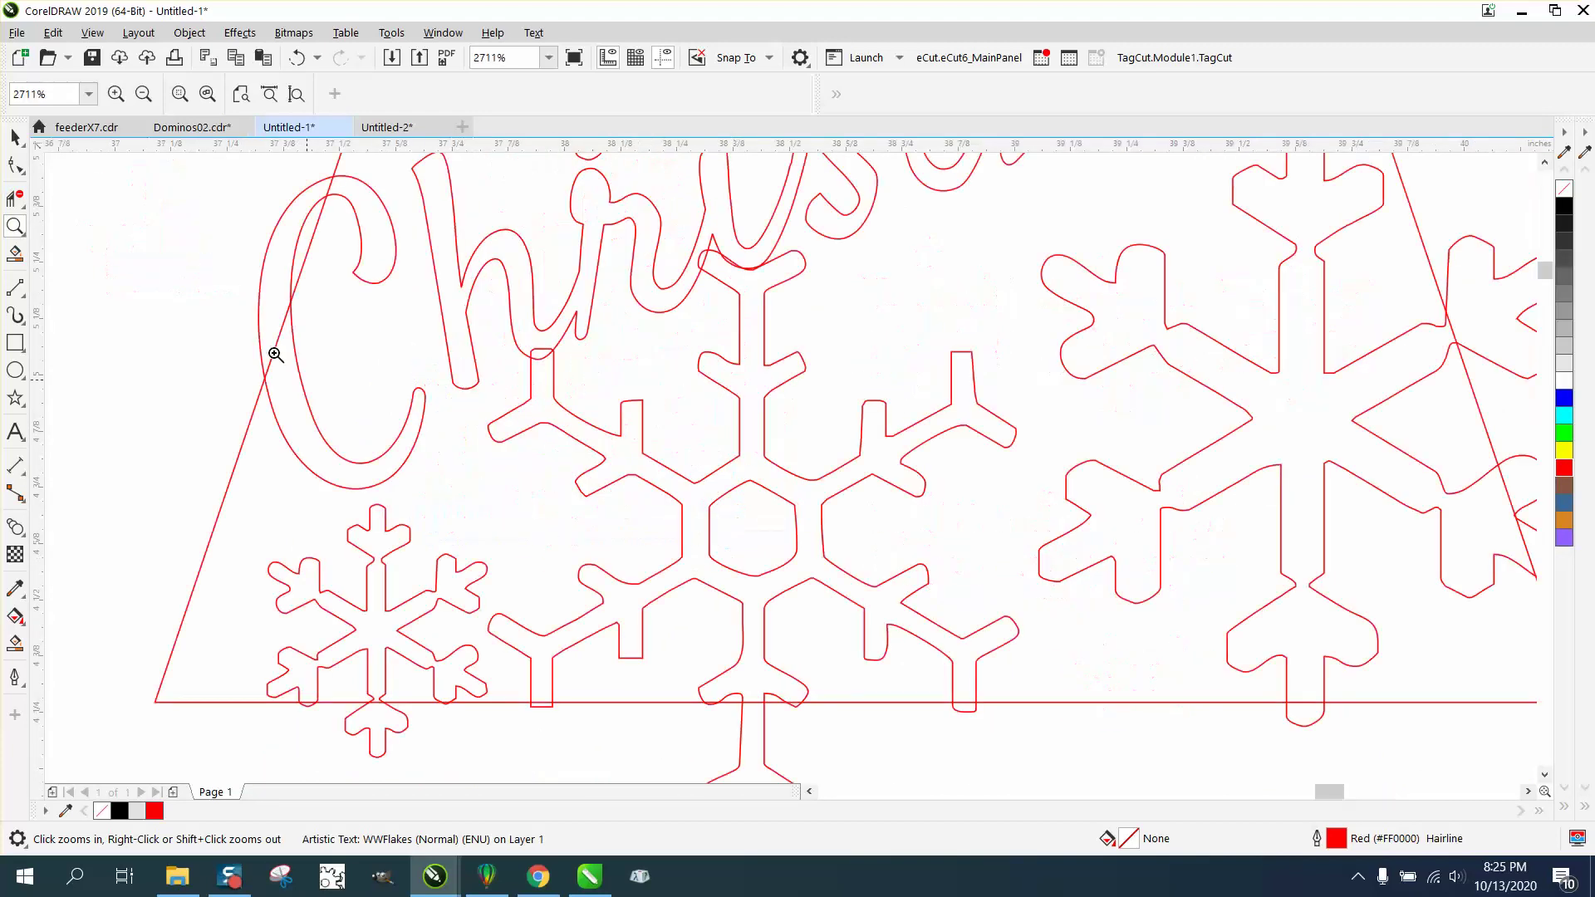
pyautogui.press('space')
pyautogui.click(517, 431)
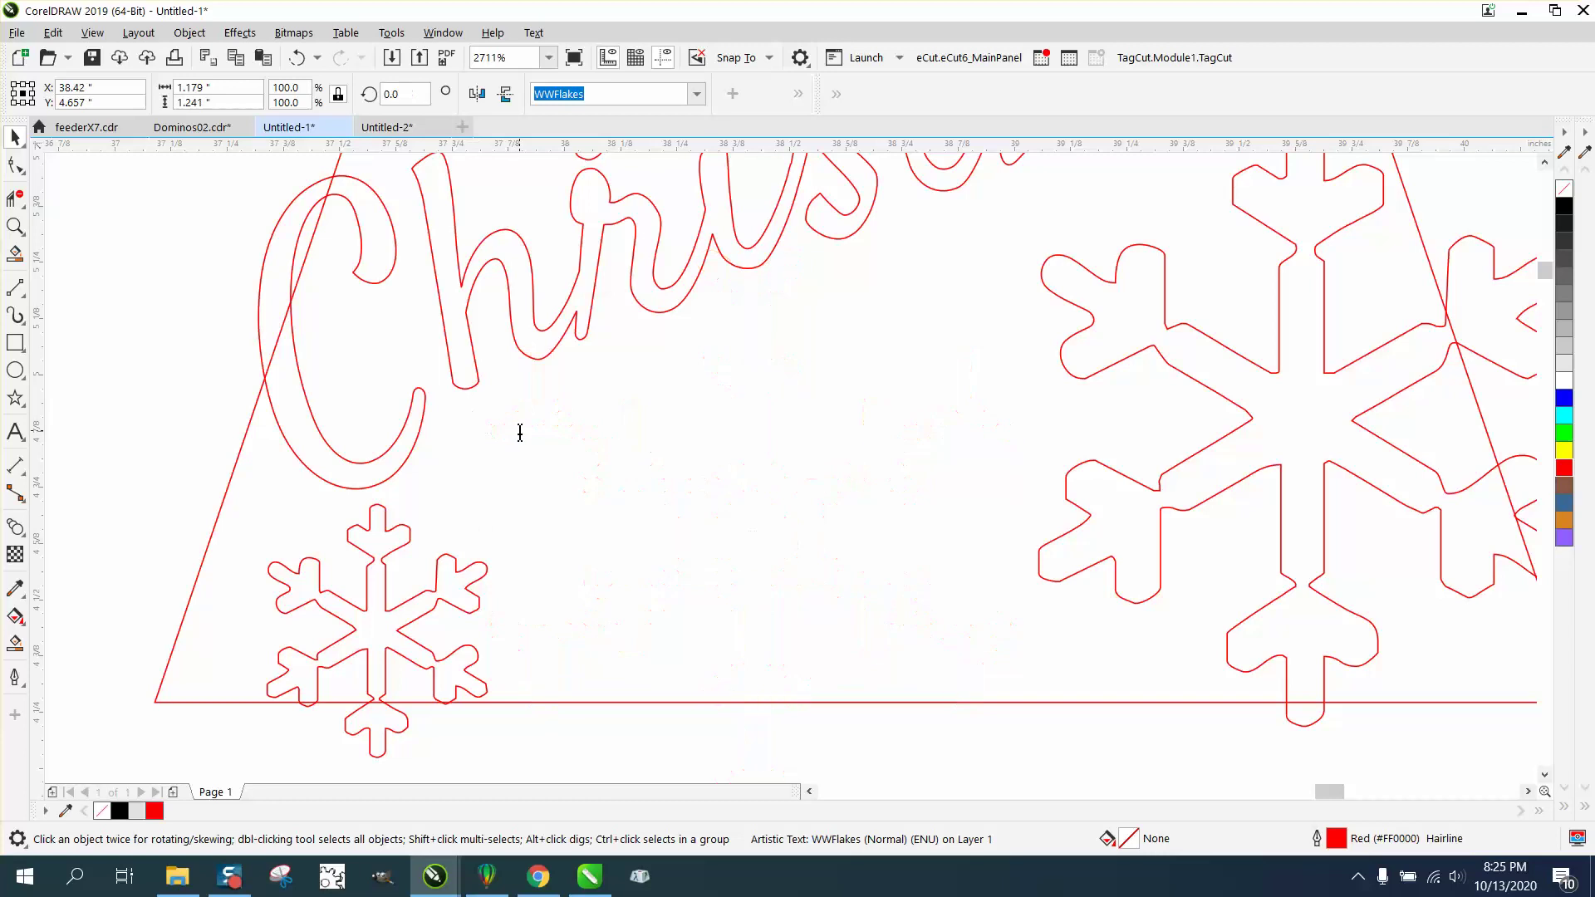
pyautogui.keyDown('alt'); pyautogui.click(605, 488); pyautogui.keyUp('alt')
pyautogui.moveTo(565, 490); pyautogui.dragTo(565, 490)
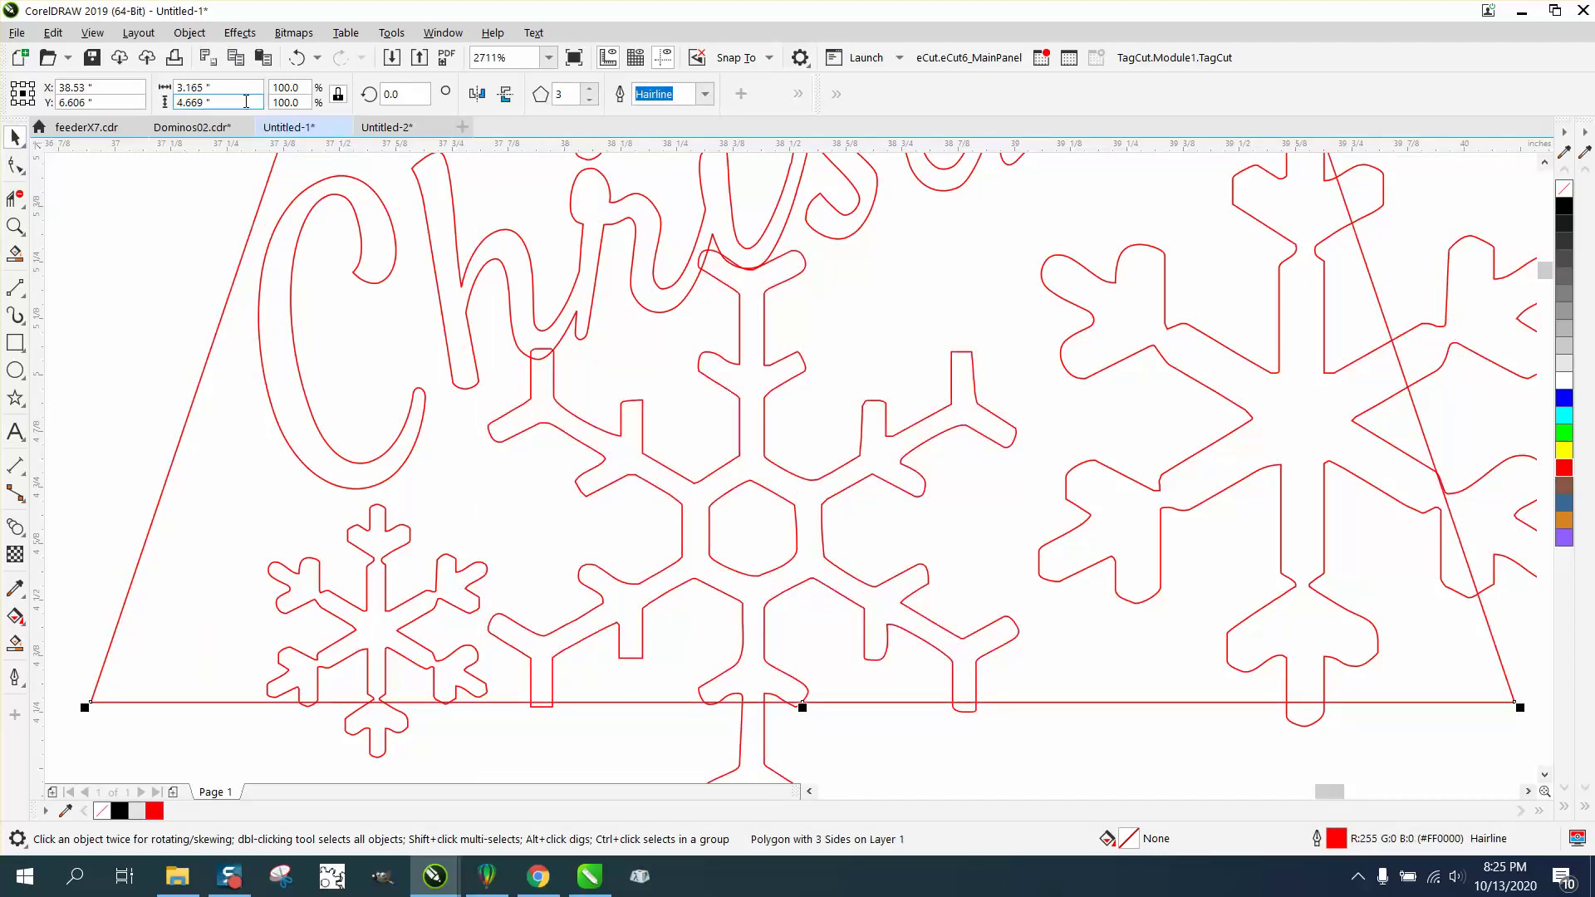
pyautogui.click(297, 58)
pyautogui.moveTo(613, 435); pyautogui.dragTo(527, 435)
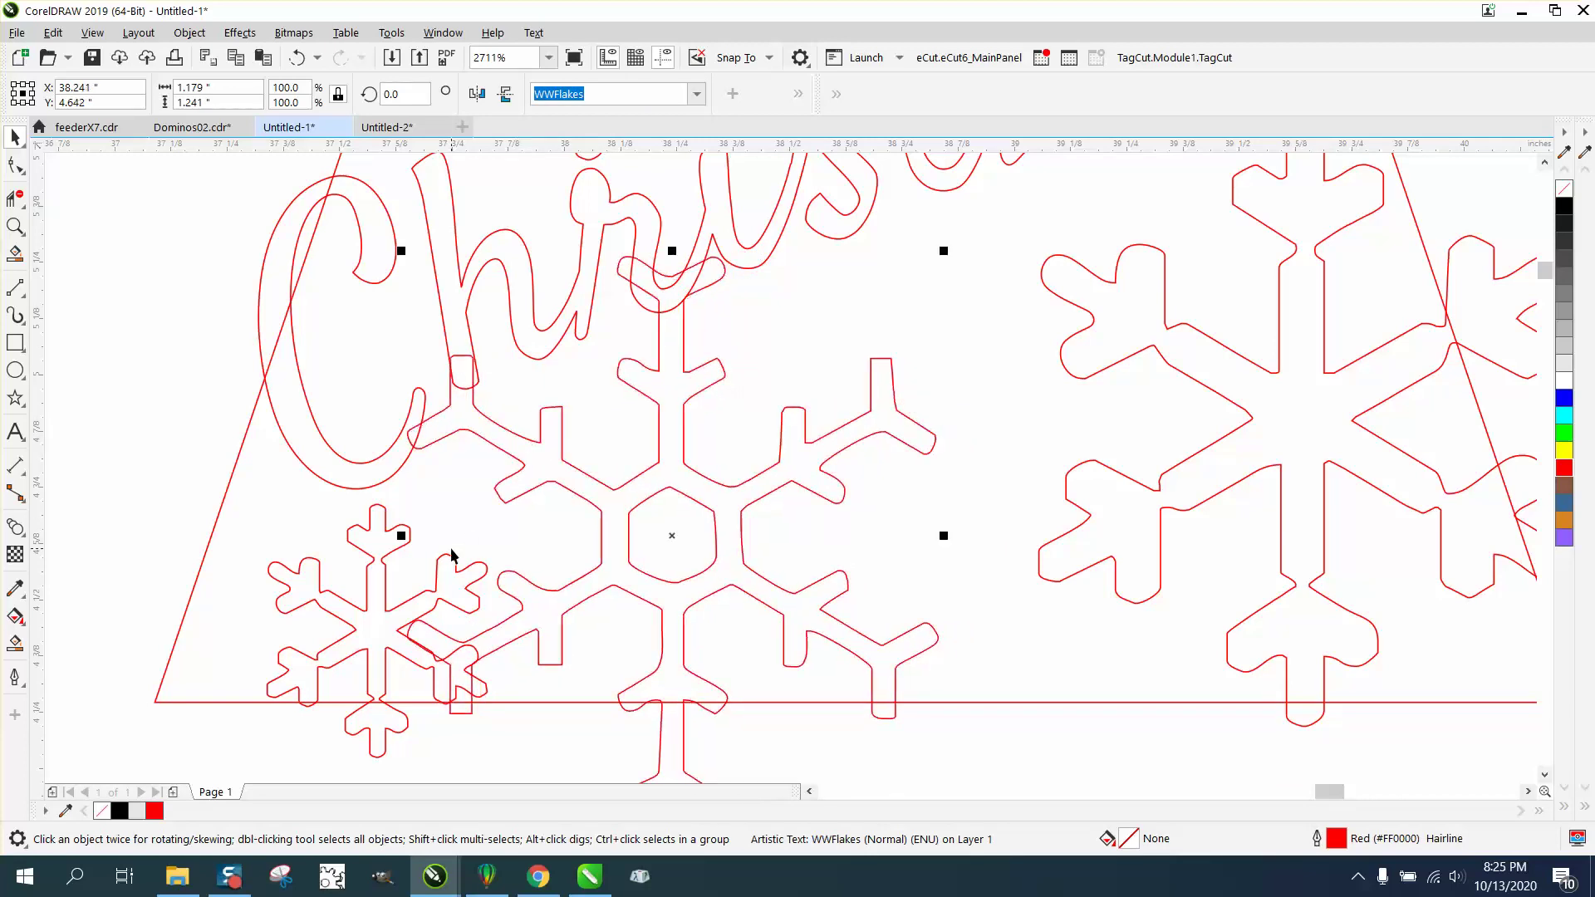
pyautogui.moveTo(452, 559); pyautogui.dragTo(439, 523)
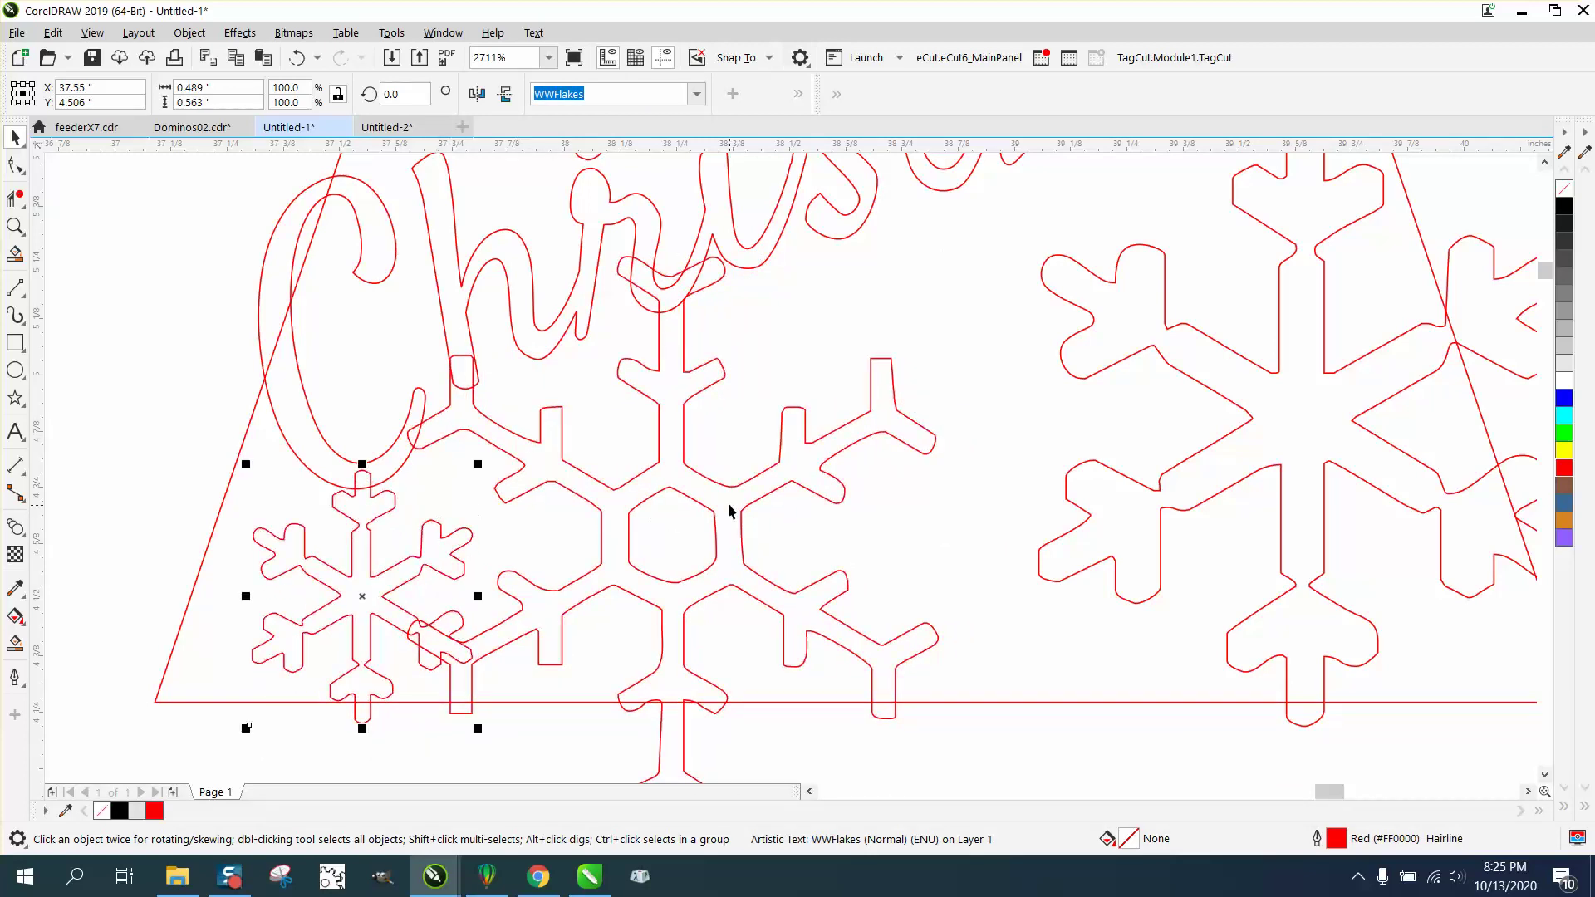
# Step: Enlarge the right-hand snowflake and move it up and to the left
pyautogui.click(725, 486)
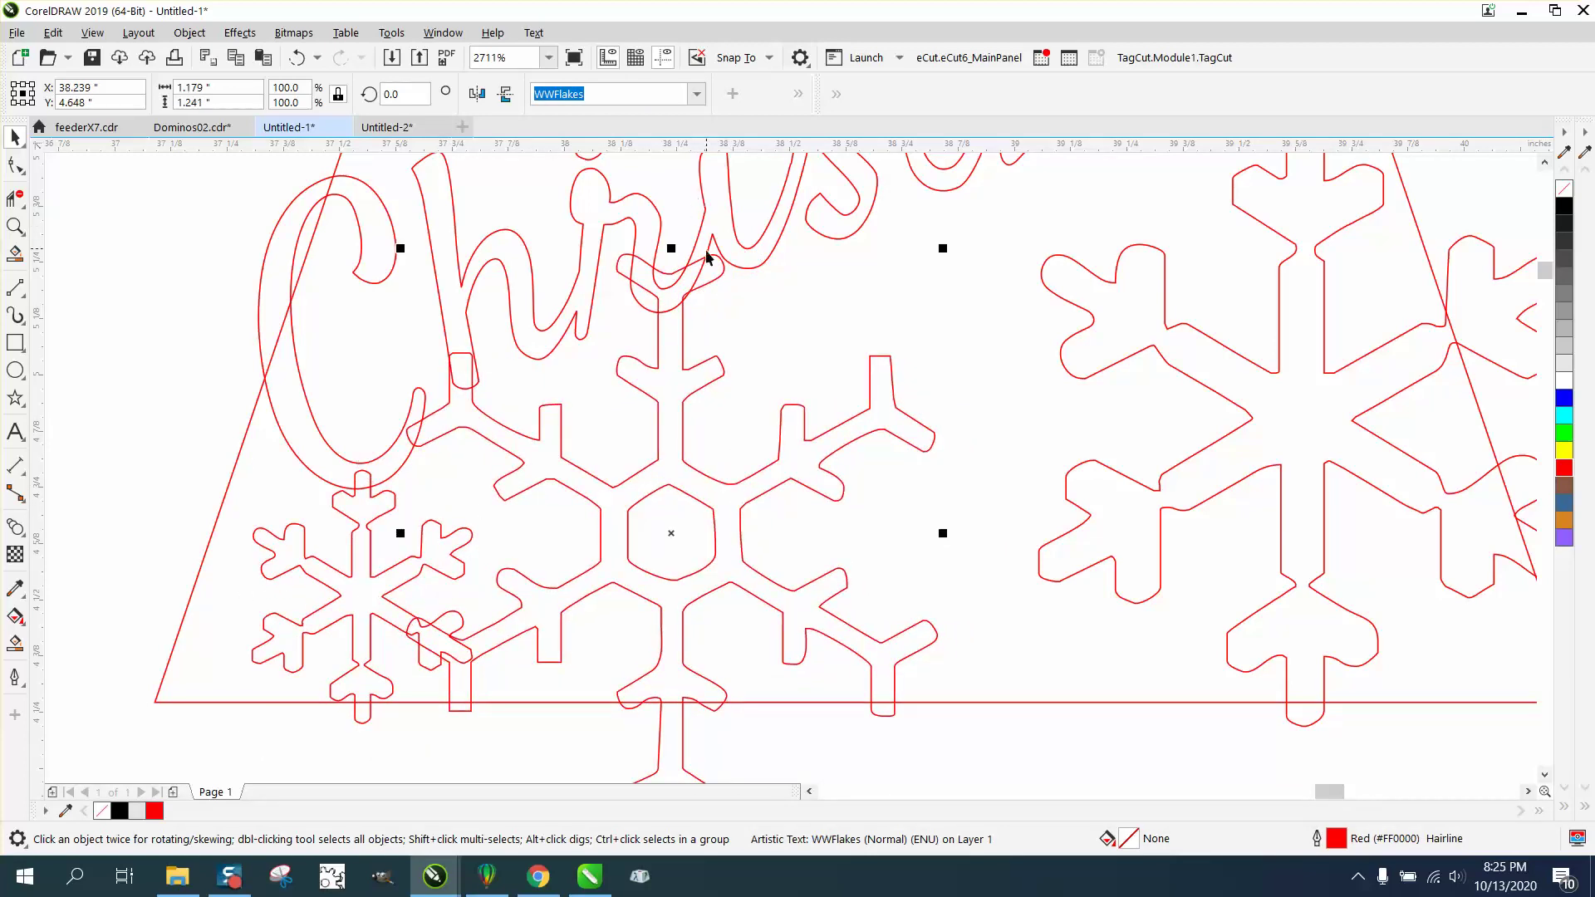
pyautogui.scroll(-2, 707, 256)
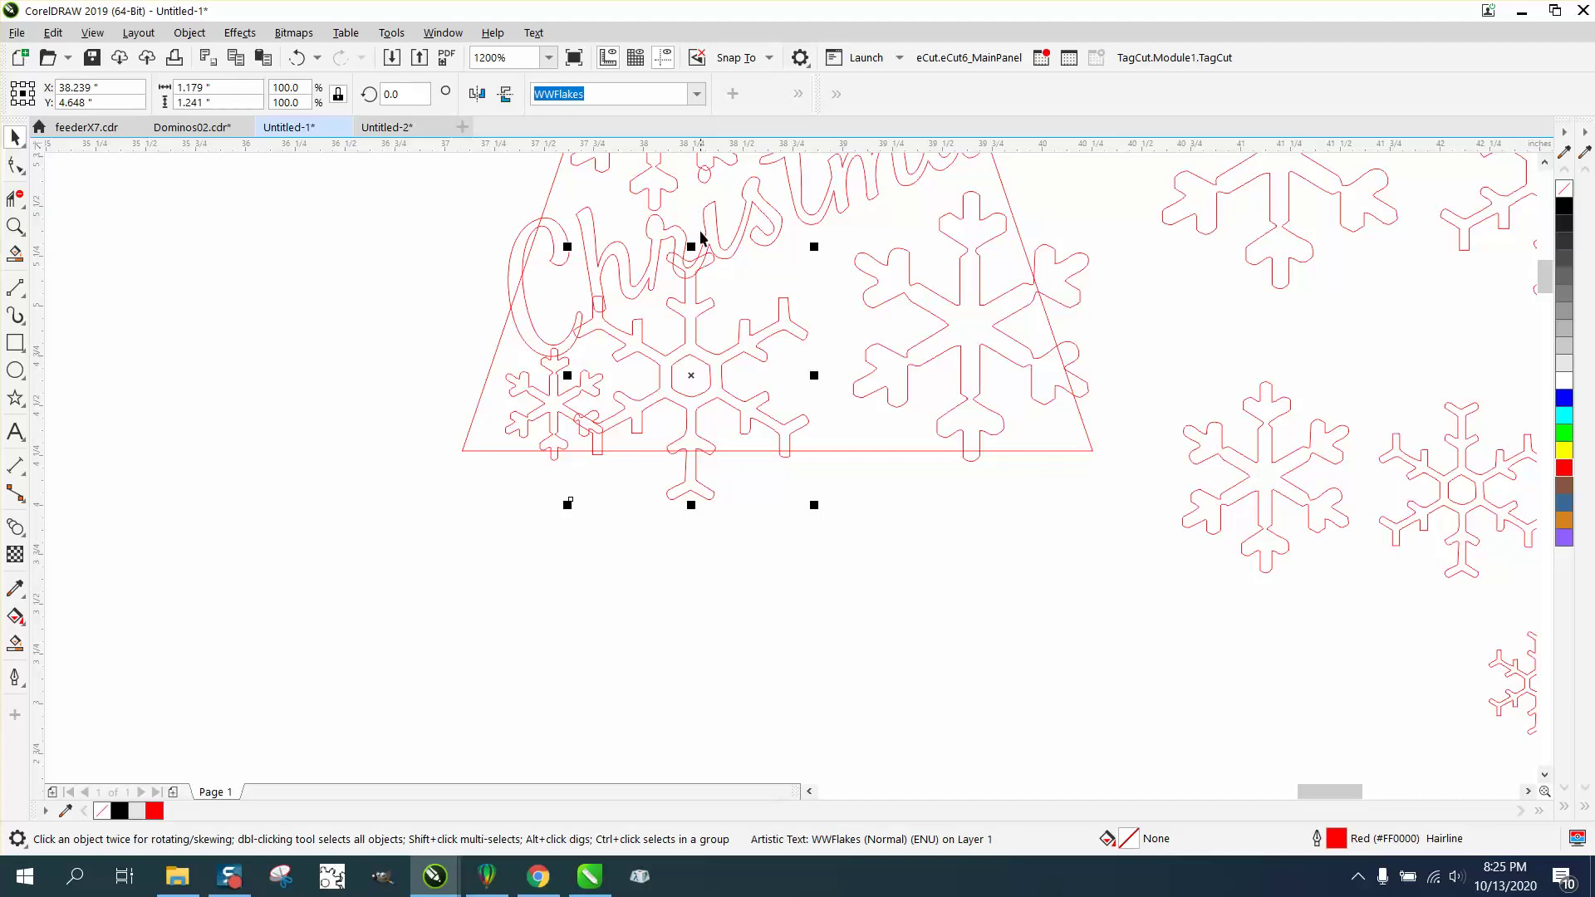
pyautogui.click(949, 335)
pyautogui.moveTo(1093, 467); pyautogui.dragTo(1137, 516)
pyautogui.moveTo(992, 352); pyautogui.dragTo(926, 328)
# Step: Delete the four name texts
pyautogui.scroll(-2, 863, 516)
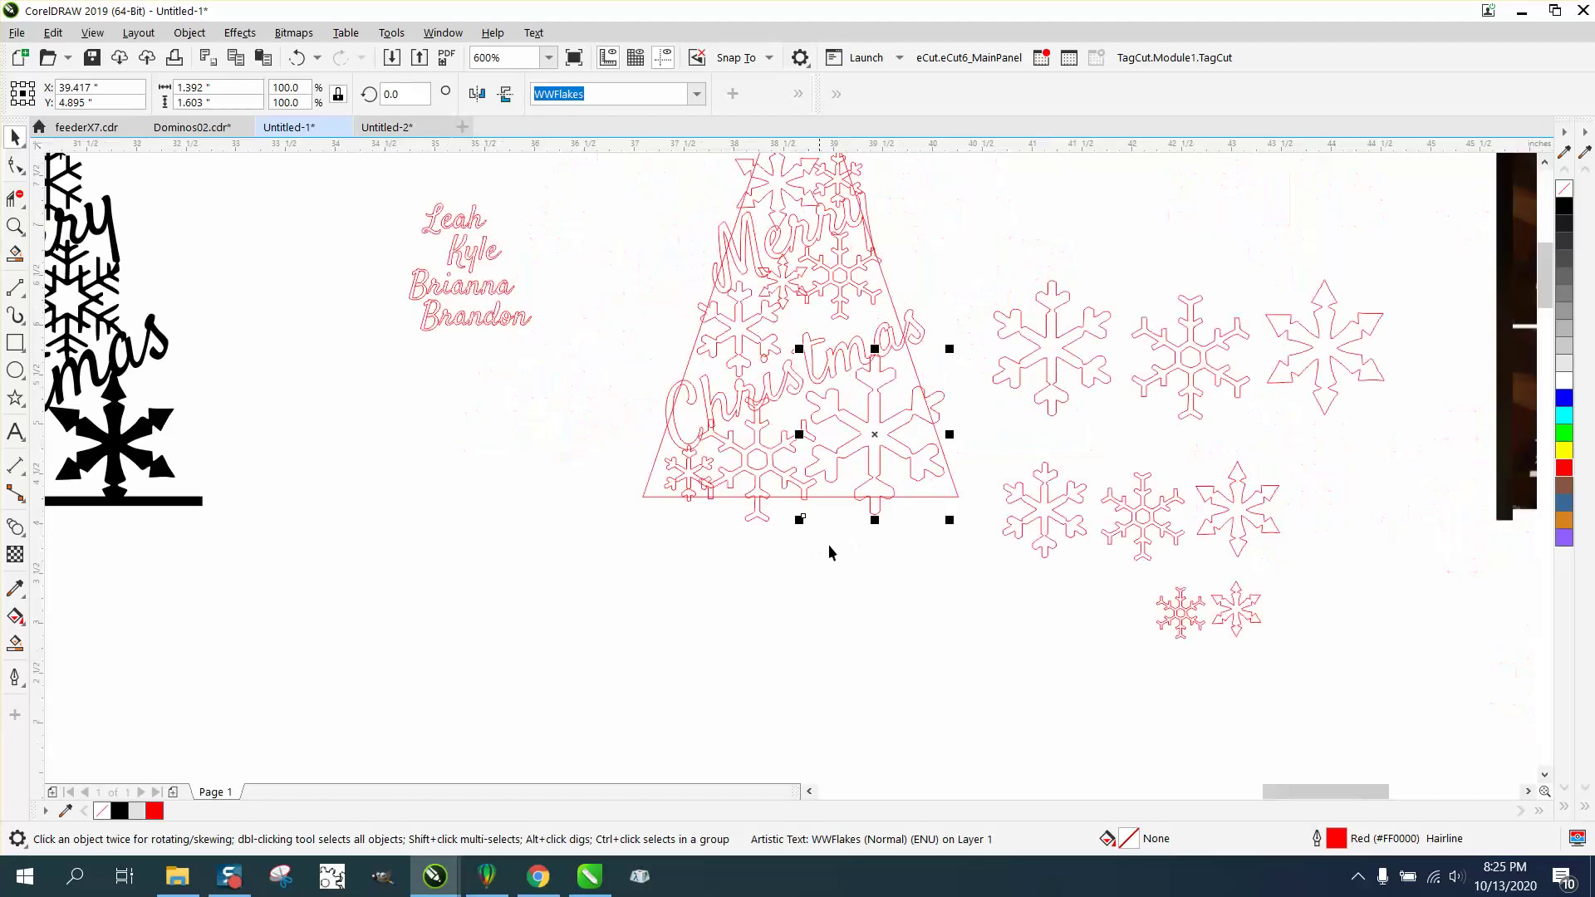
pyautogui.click(959, 344)
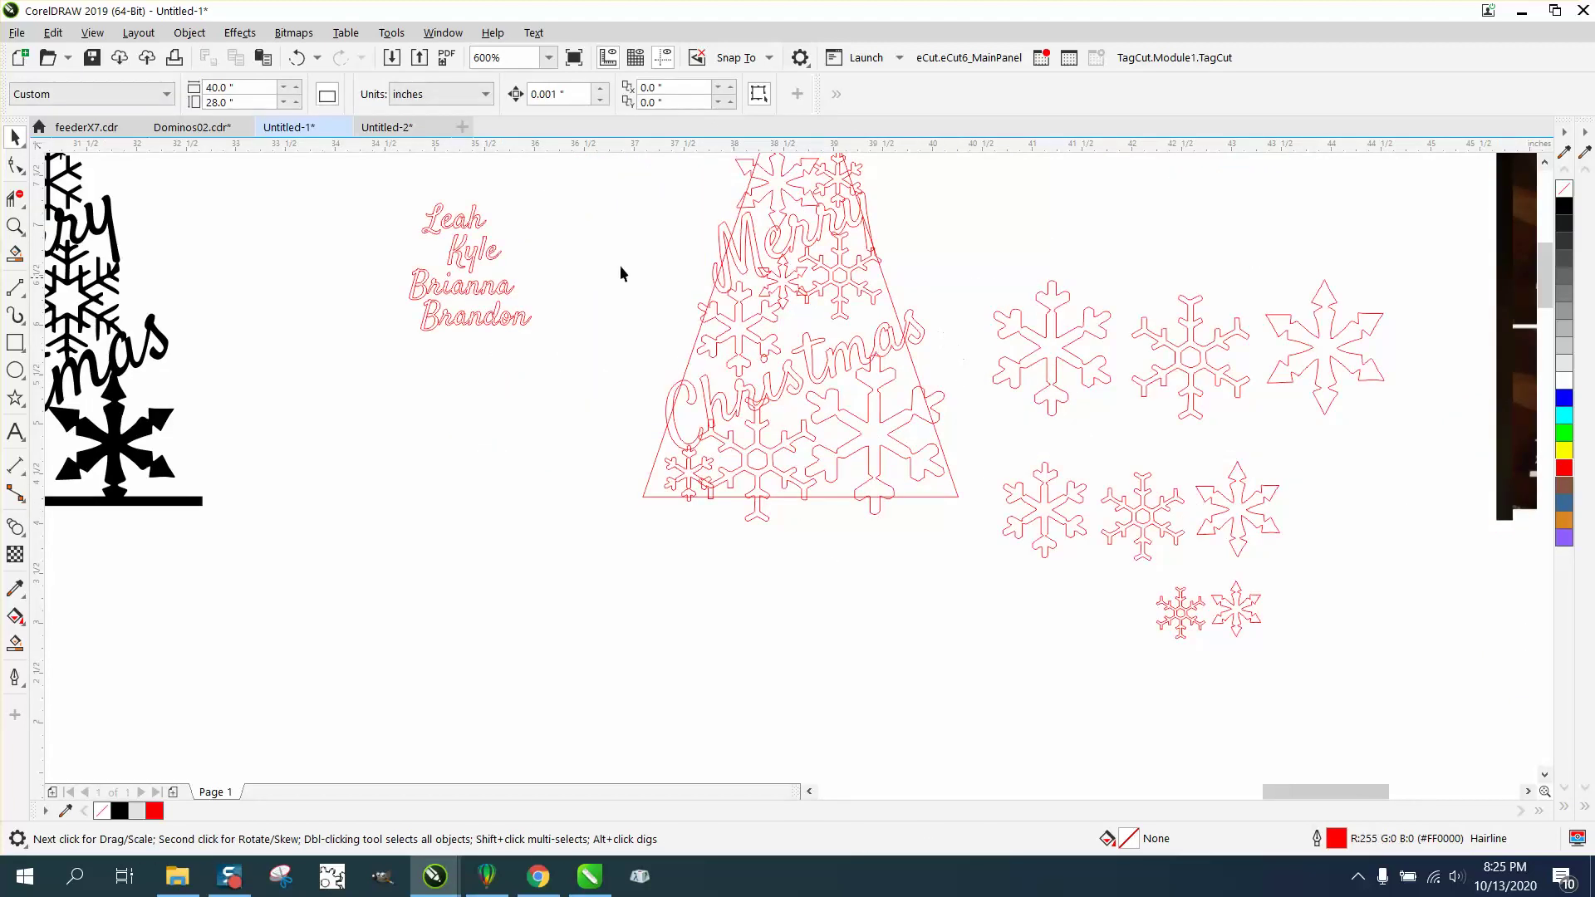
pyautogui.moveTo(585, 360); pyautogui.dragTo(587, 363)
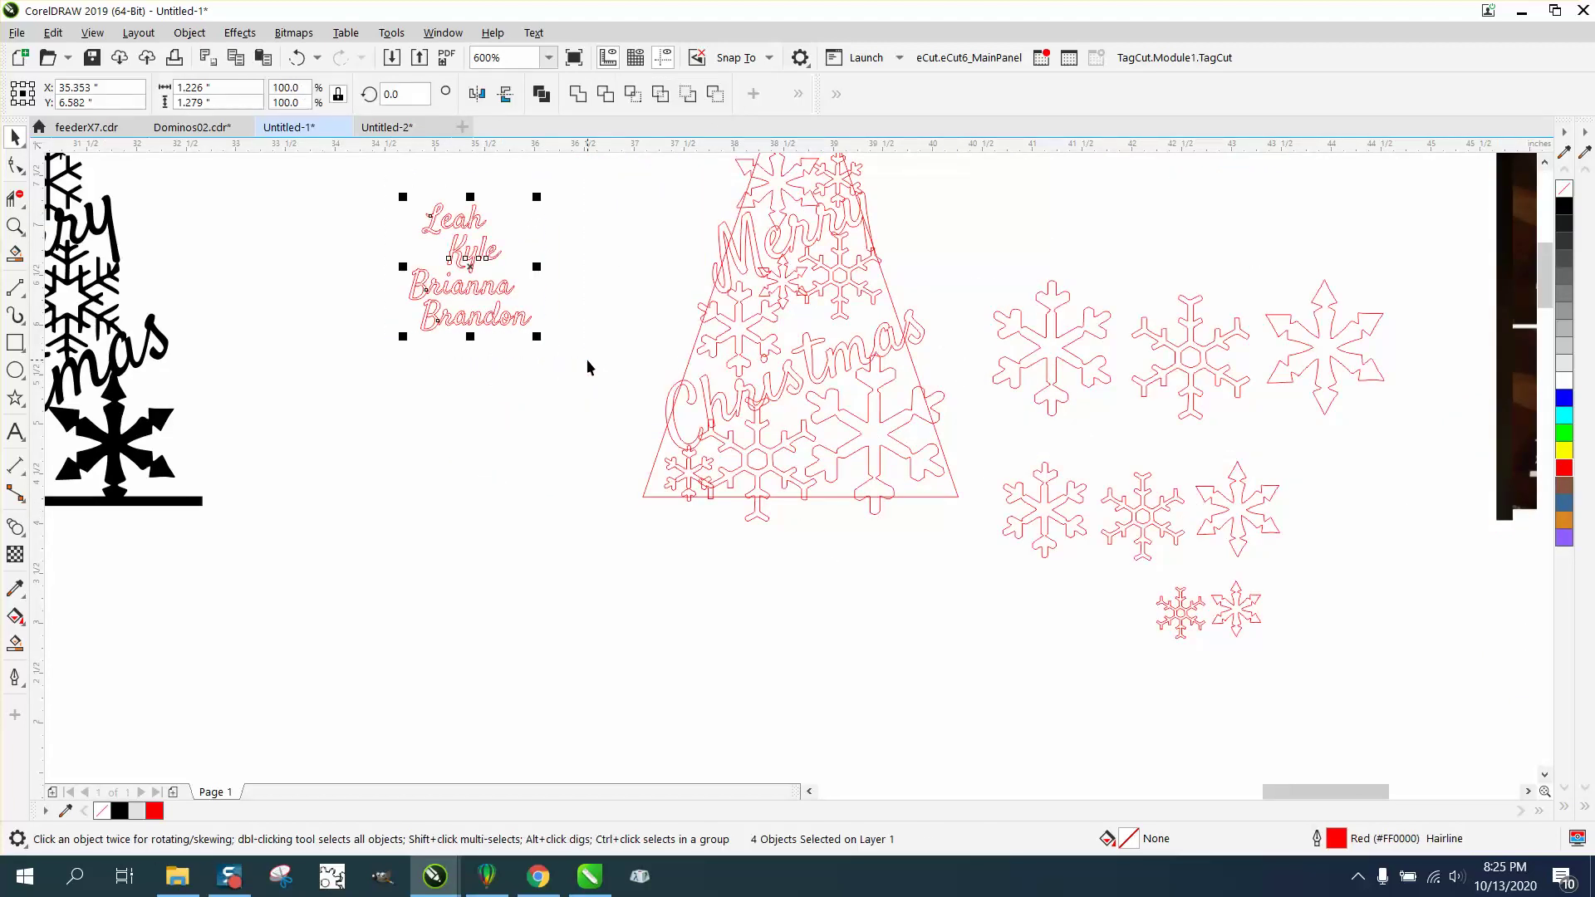
pyautogui.press('Delete')
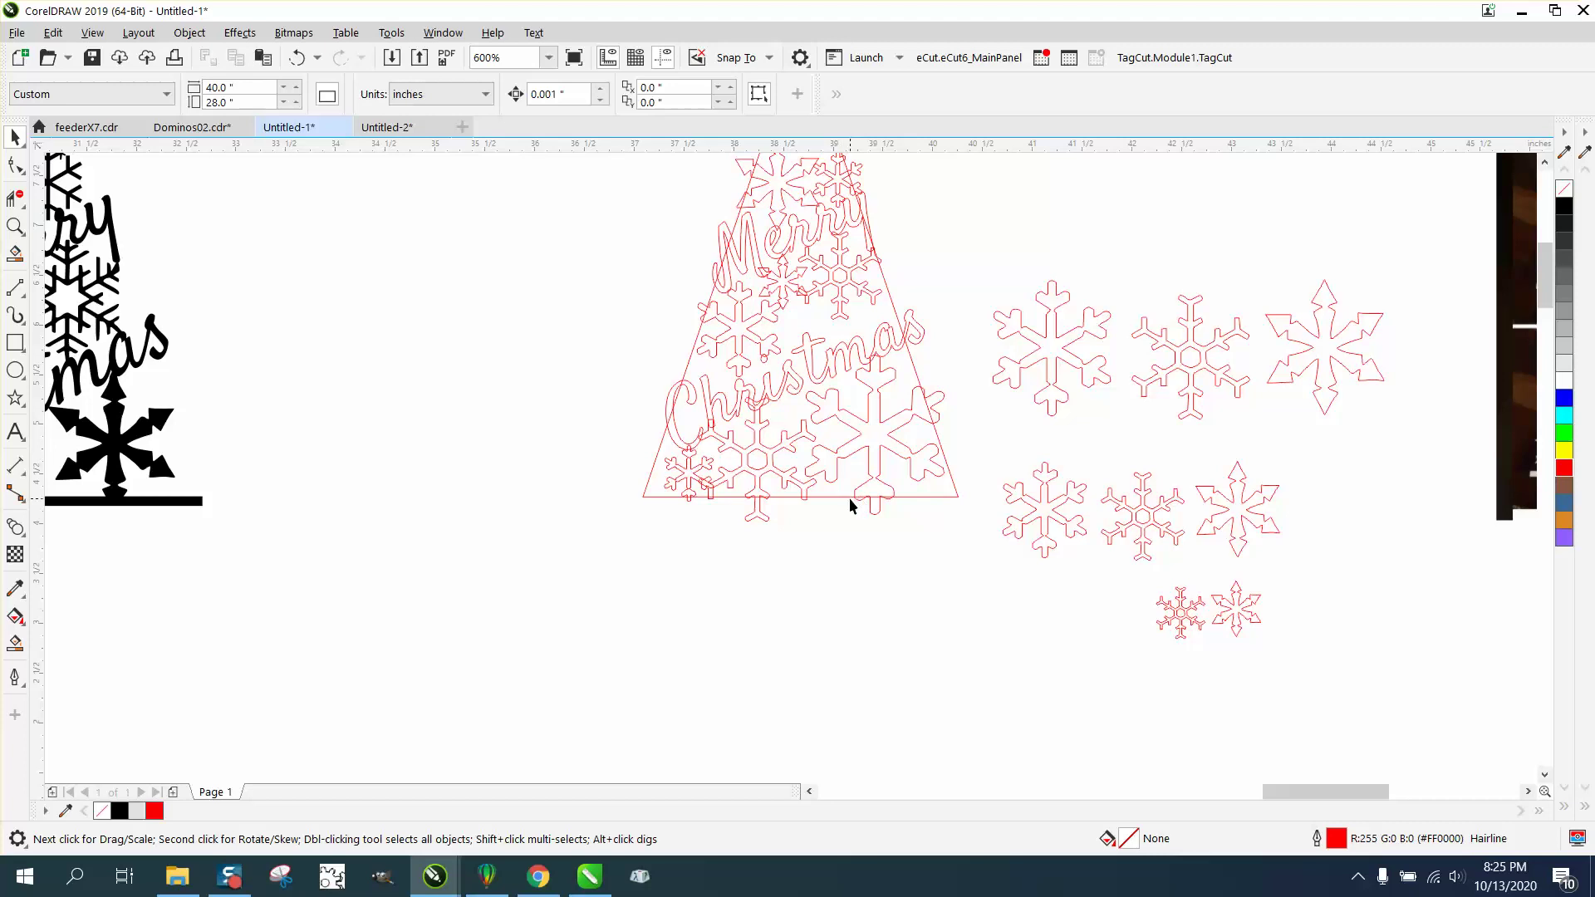
# Step: Set the nudge distance to 5 inches and zoom in on the red tree
pyautogui.click(850, 497)
pyautogui.click(592, 321)
pyautogui.scroll(-3, 614, 219)
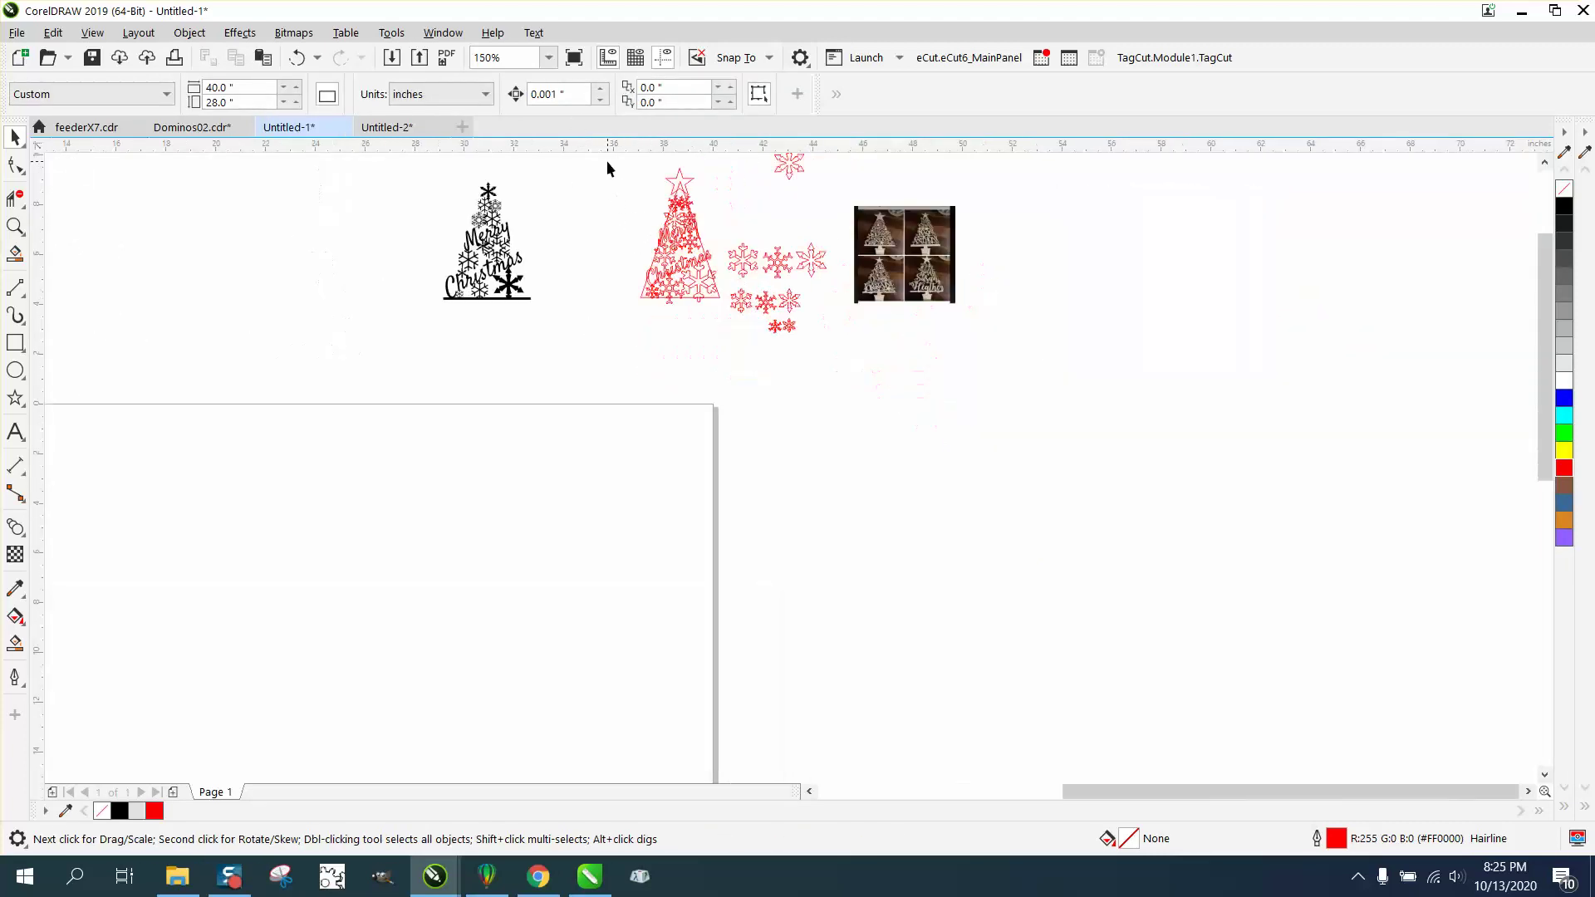
pyautogui.moveTo(761, 331); pyautogui.dragTo(764, 333)
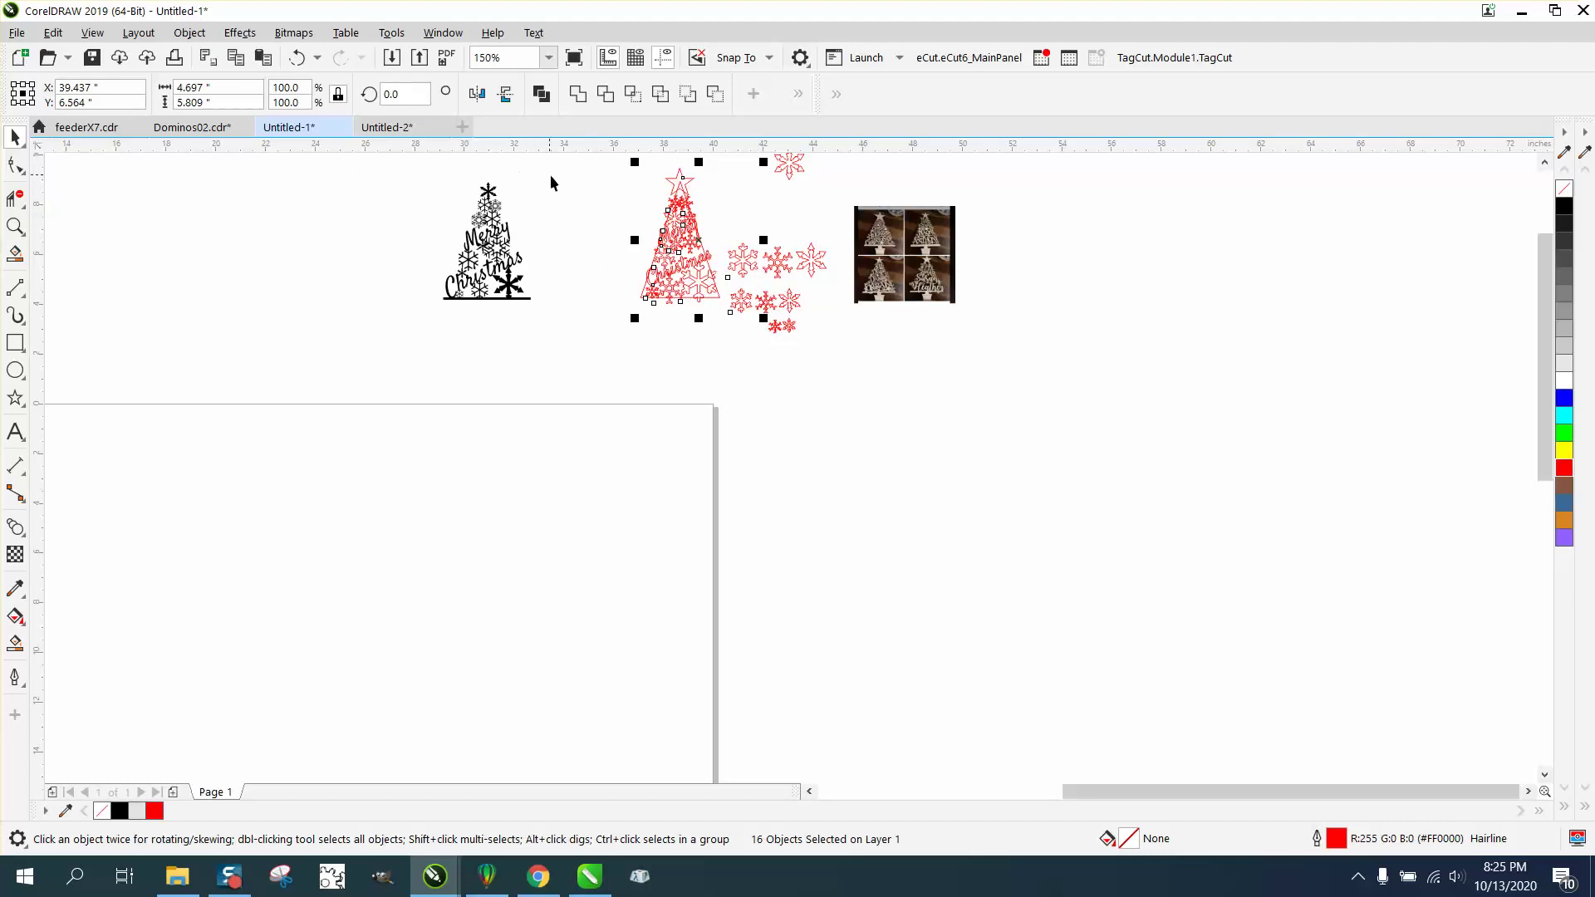
pyautogui.click(571, 155)
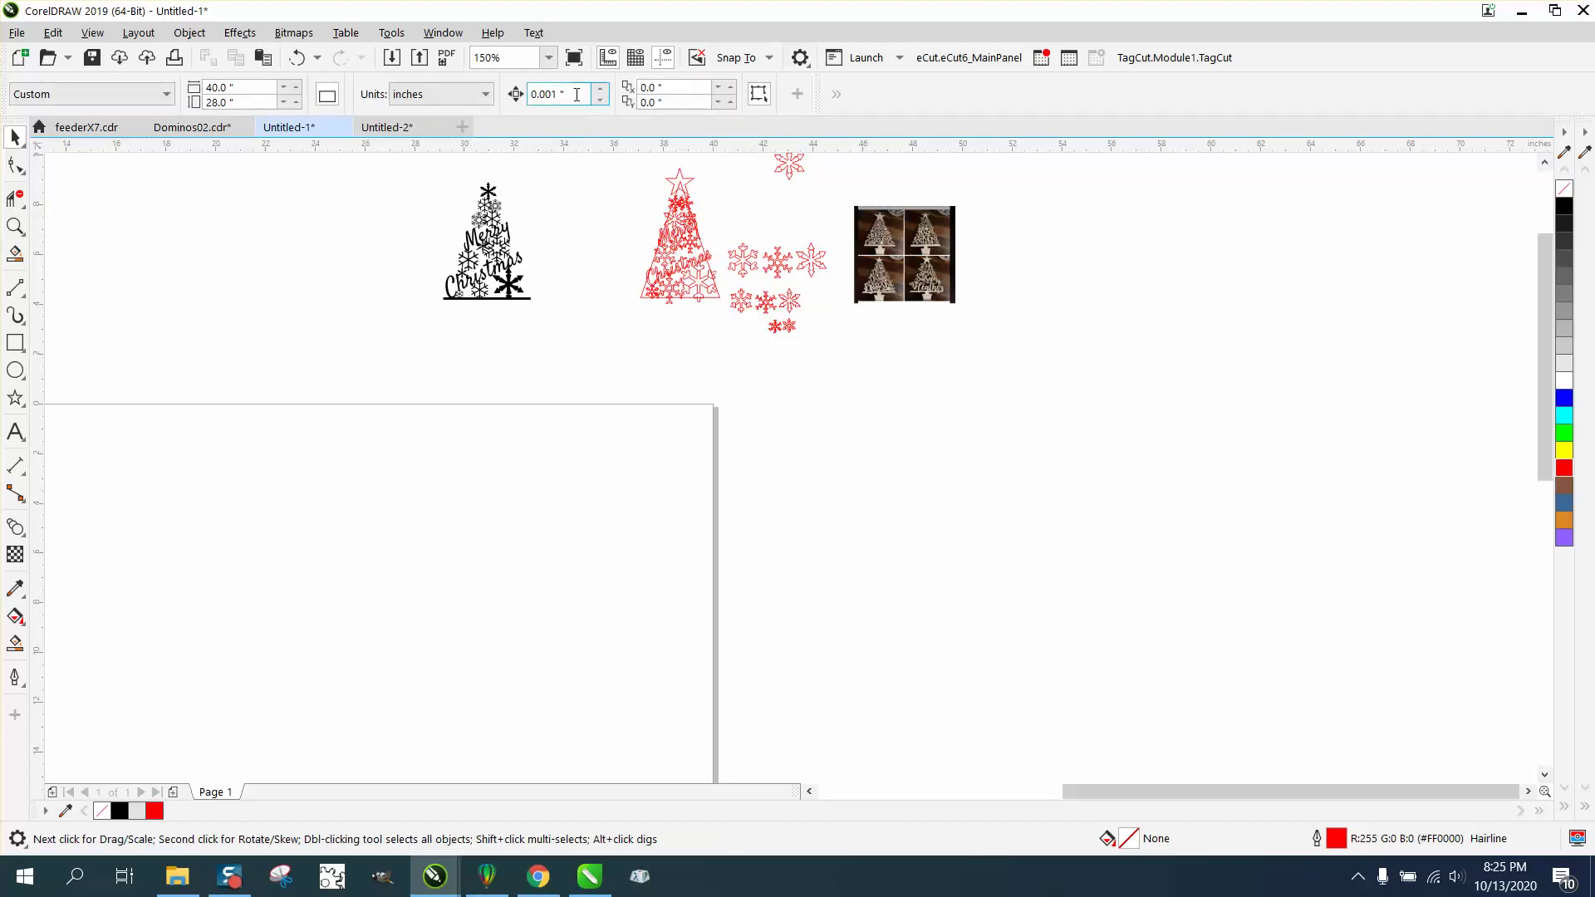
pyautogui.write('5')
pyautogui.click(15, 226)
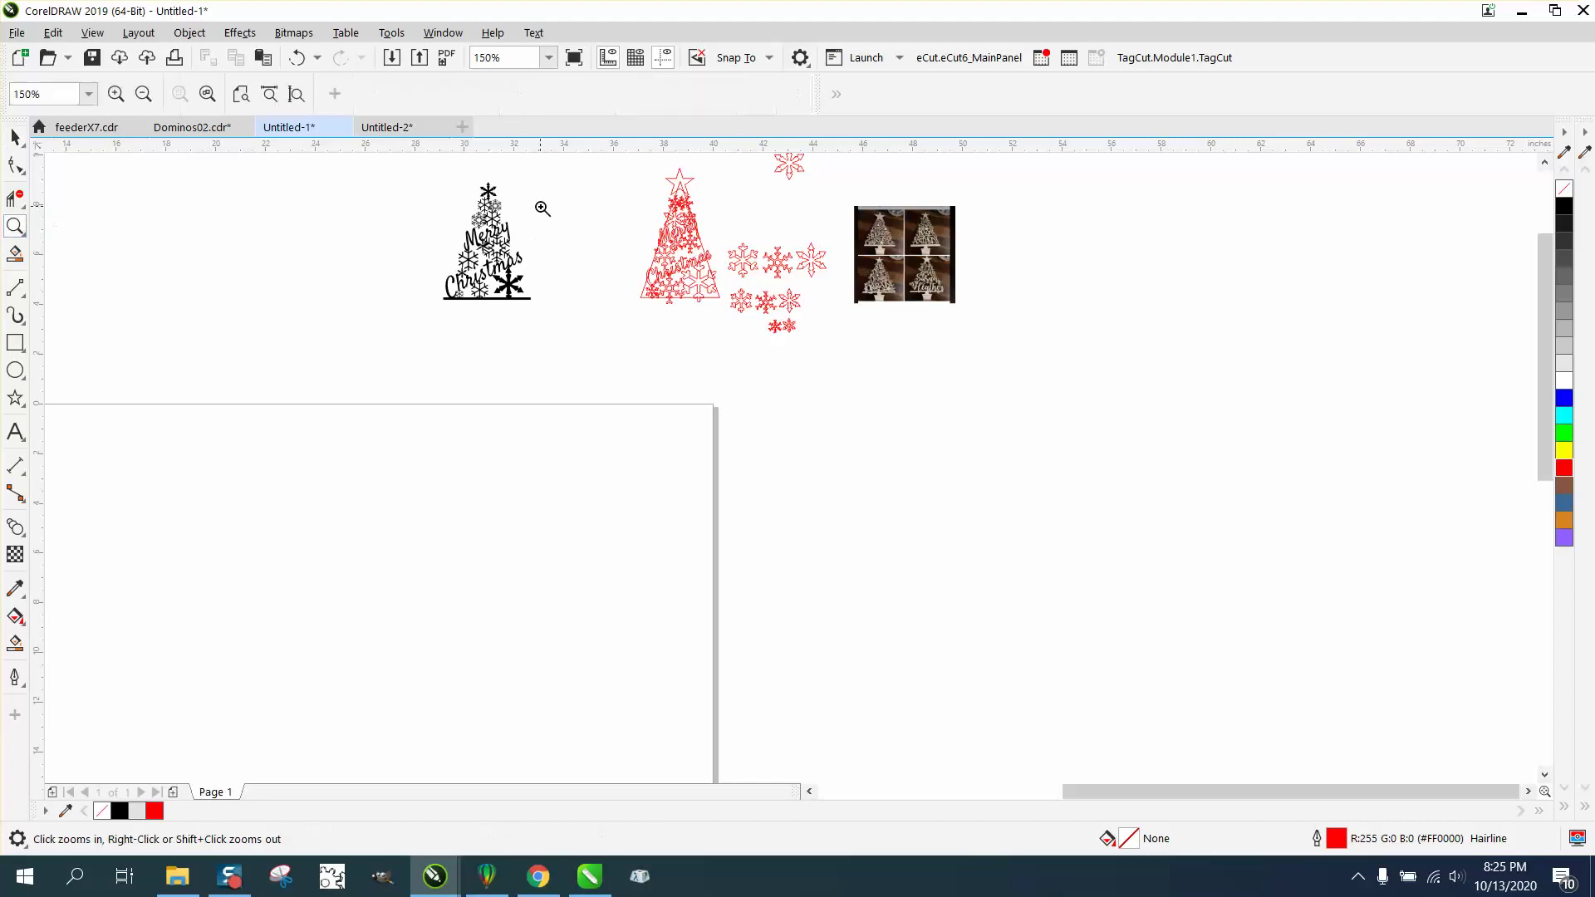
pyautogui.moveTo(579, 177); pyautogui.dragTo(772, 330)
pyautogui.press('space')
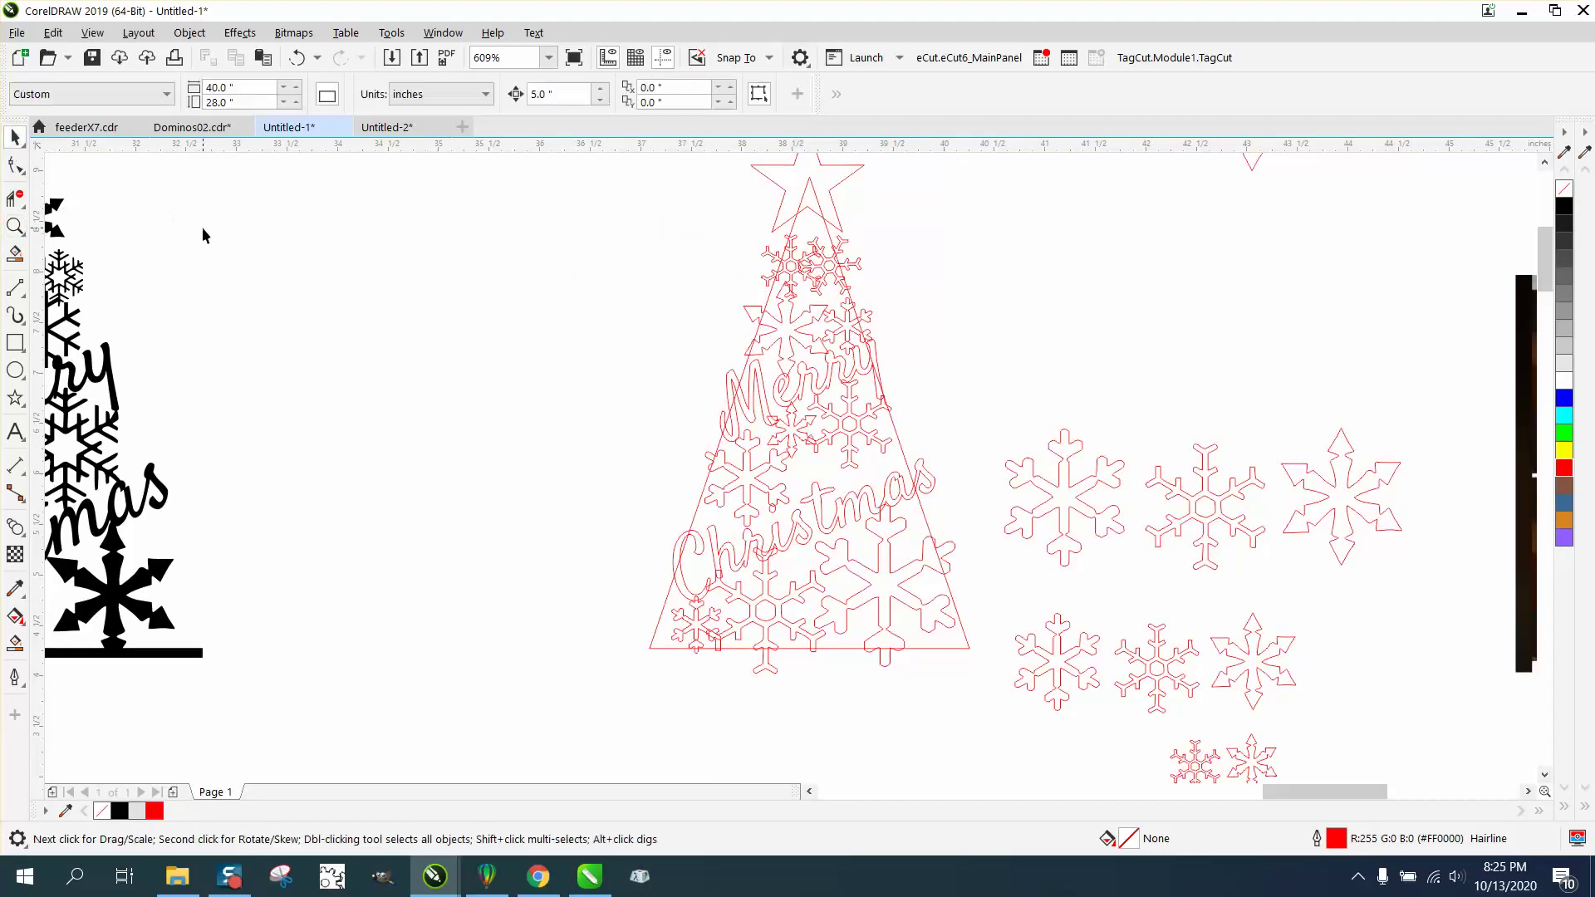
pyautogui.click(770, 305)
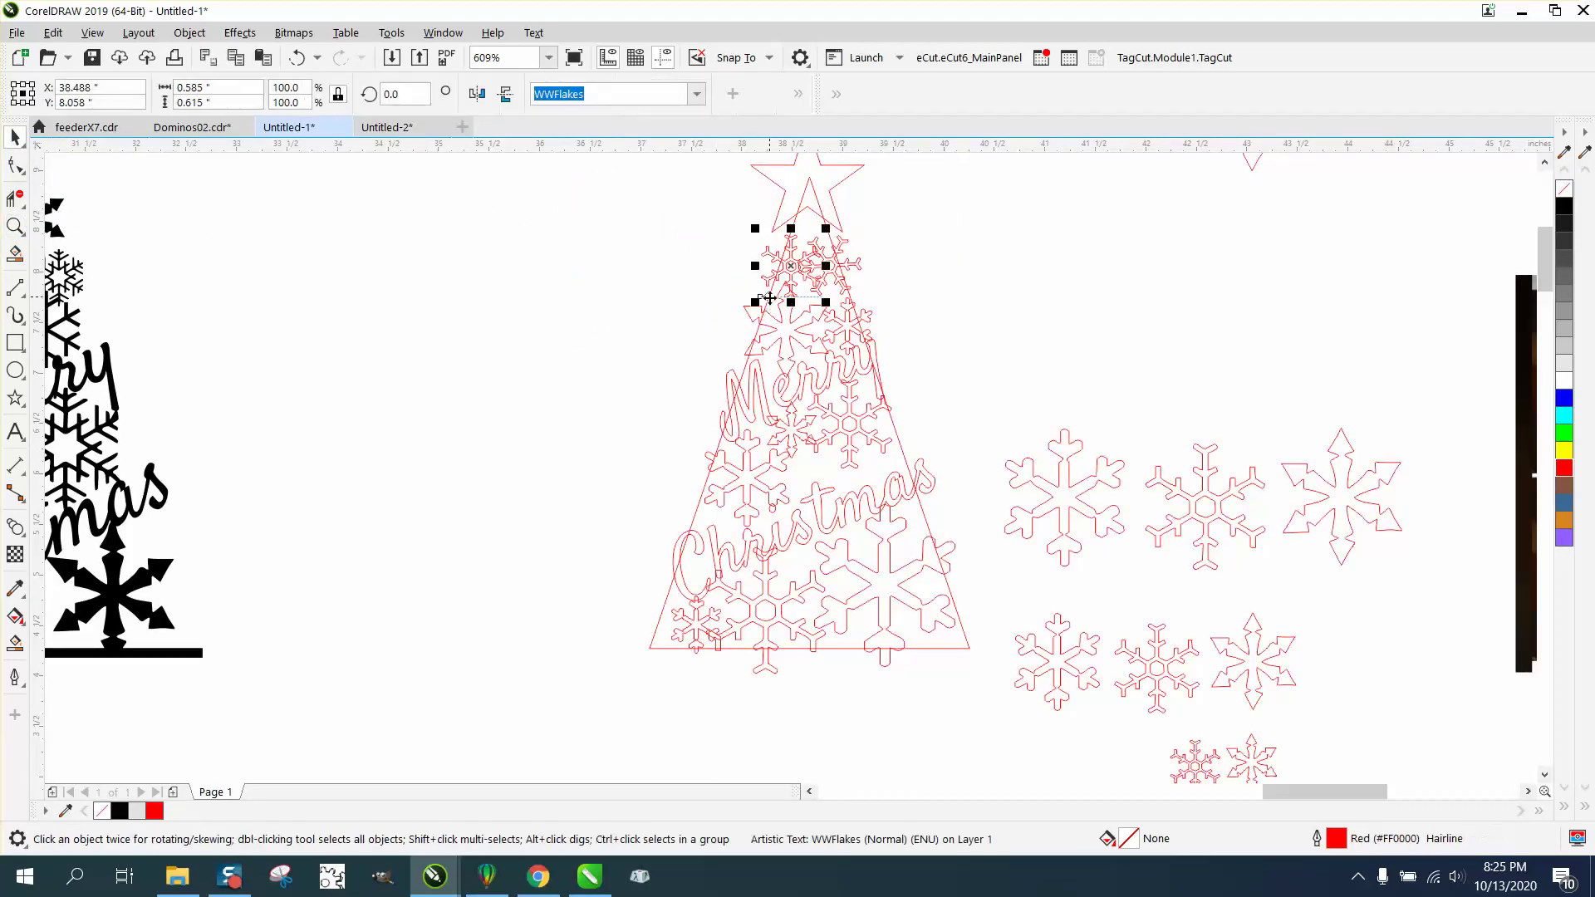
pyautogui.click(876, 296)
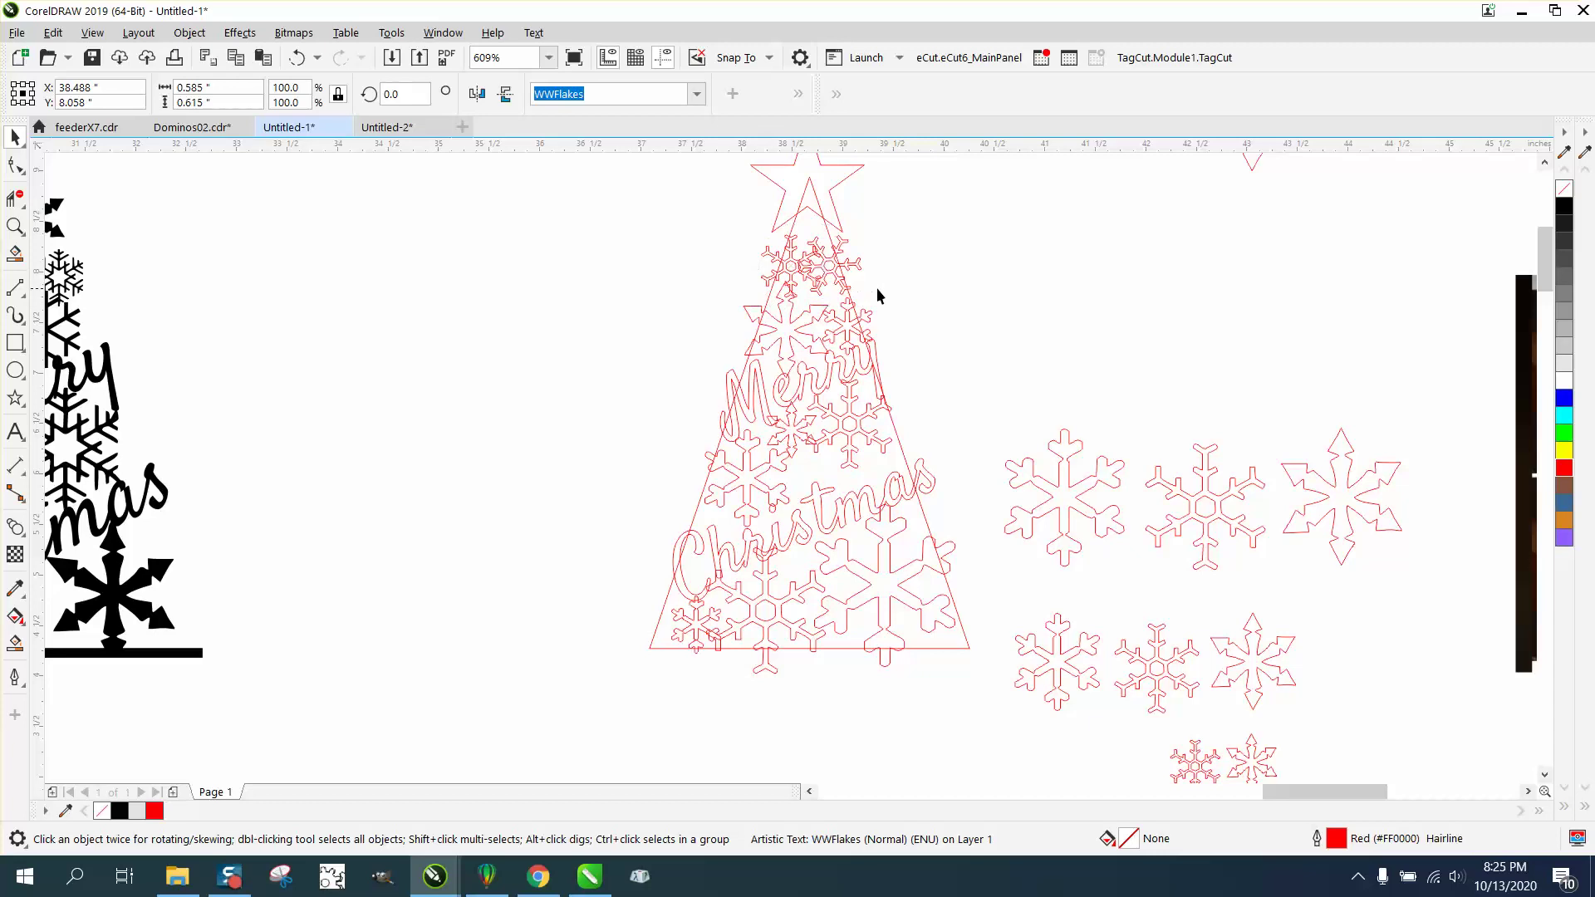
pyautogui.click(771, 305)
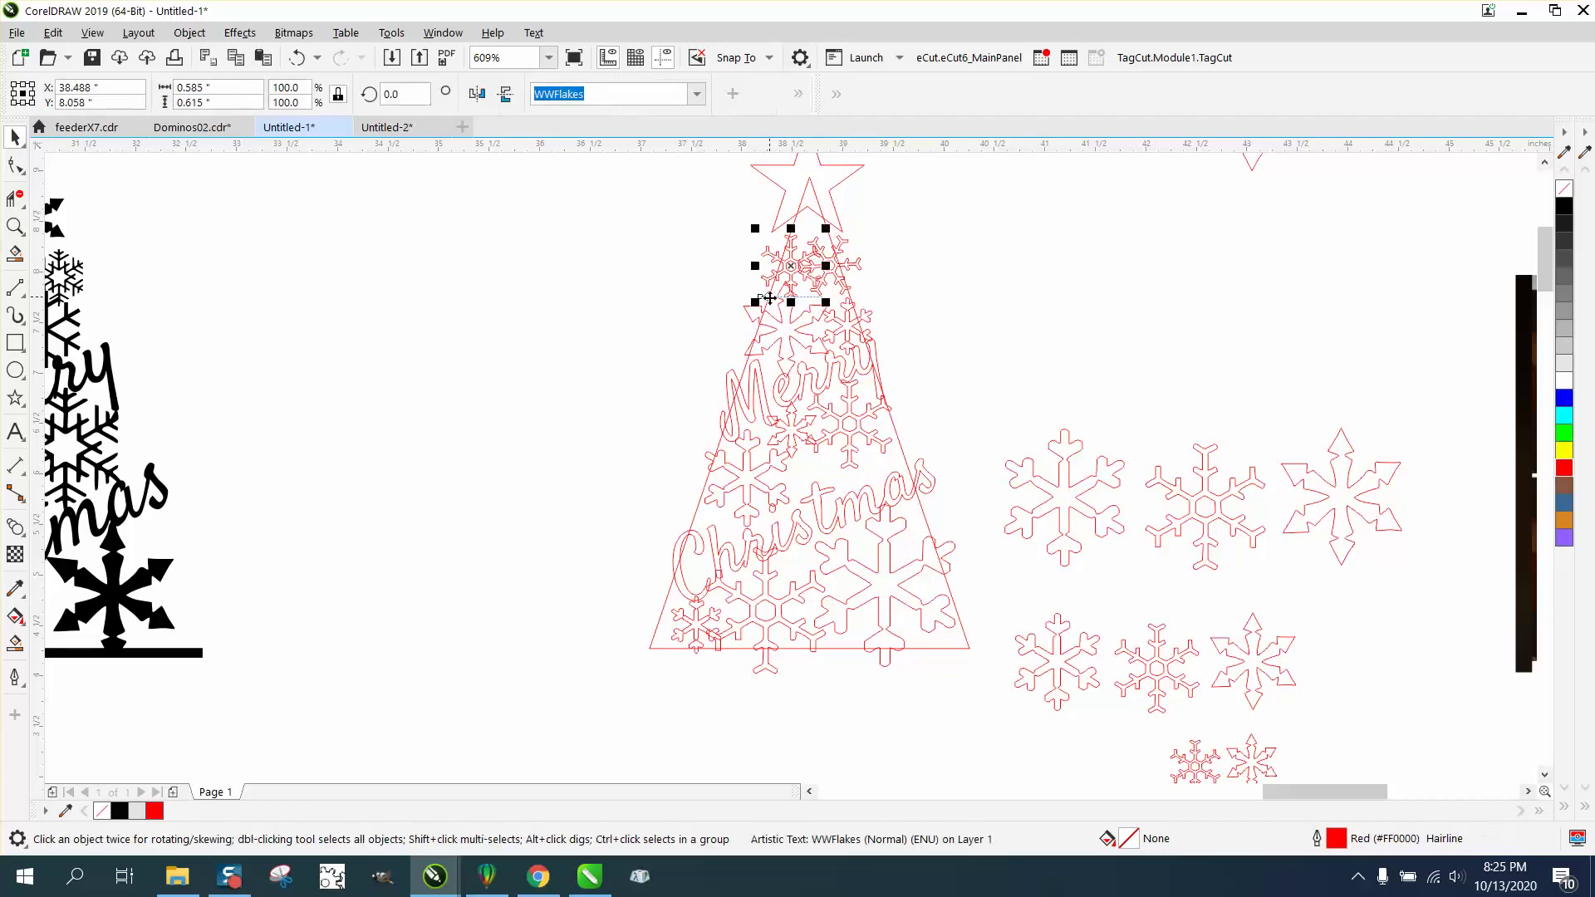
# Step: Nudge the triangle, Merry and Christmas lettering each 5 inches left
pyautogui.click(747, 366)
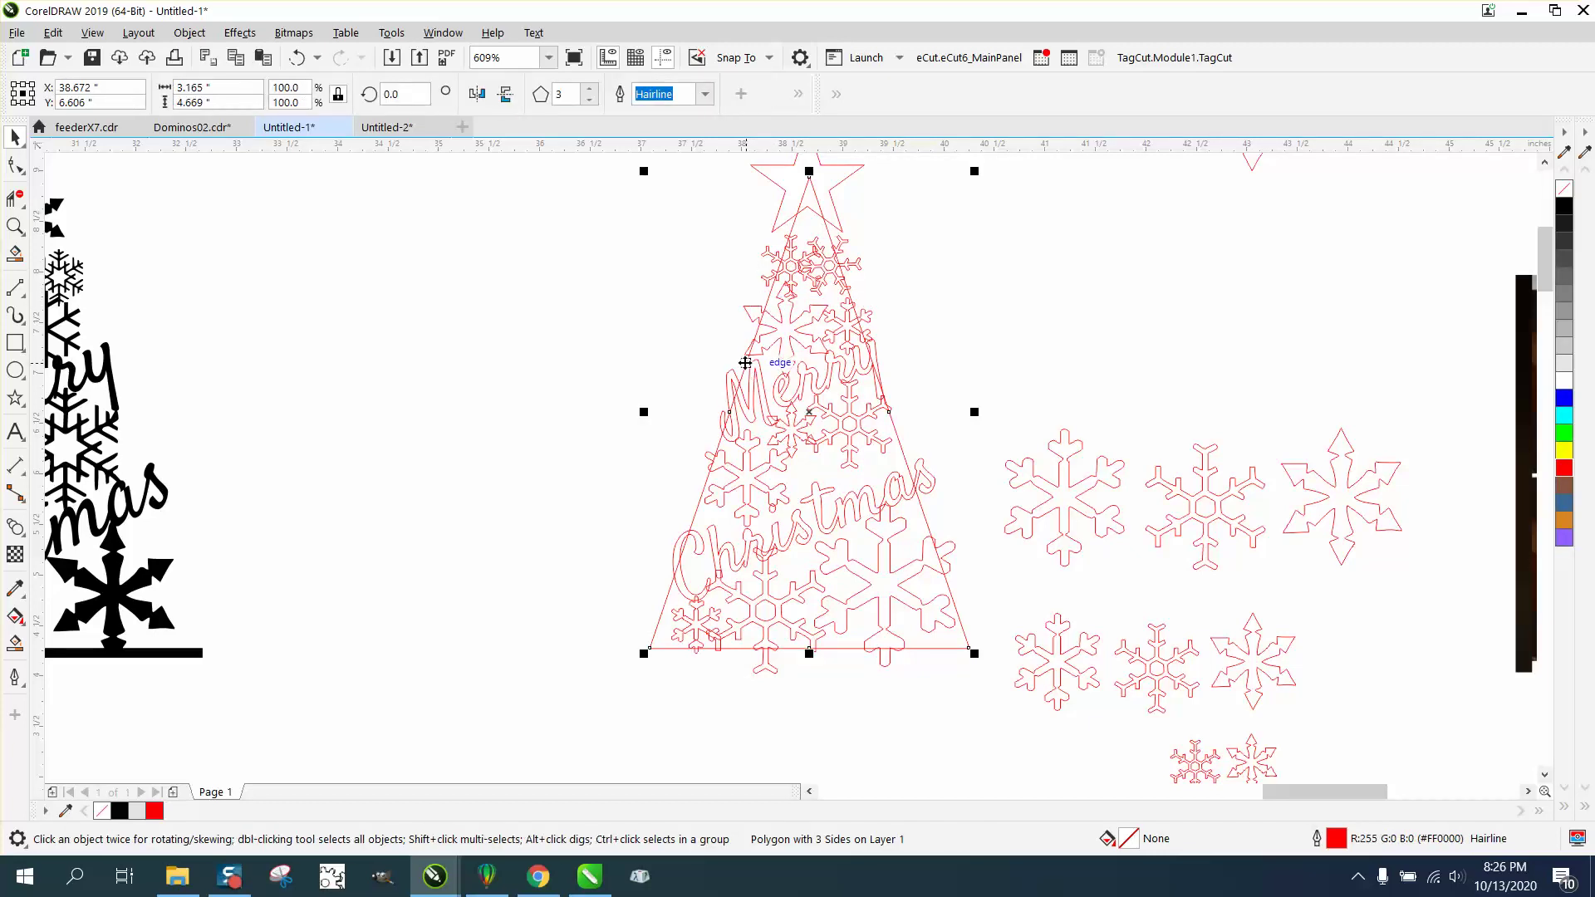
pyautogui.press('Left')
pyautogui.click(771, 390)
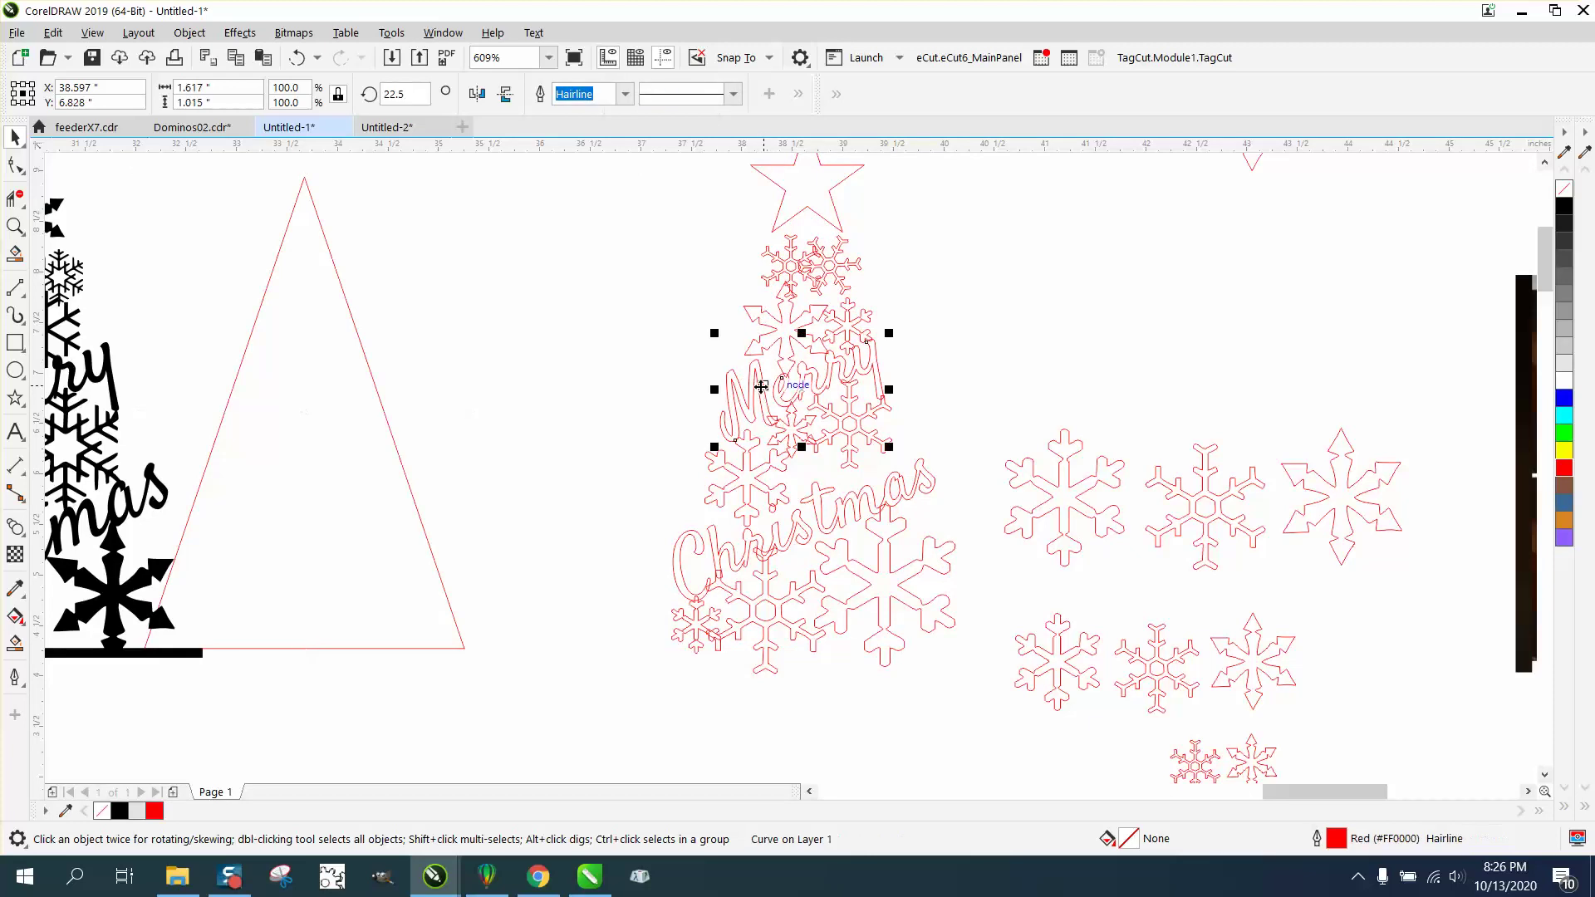
pyautogui.press('Left')
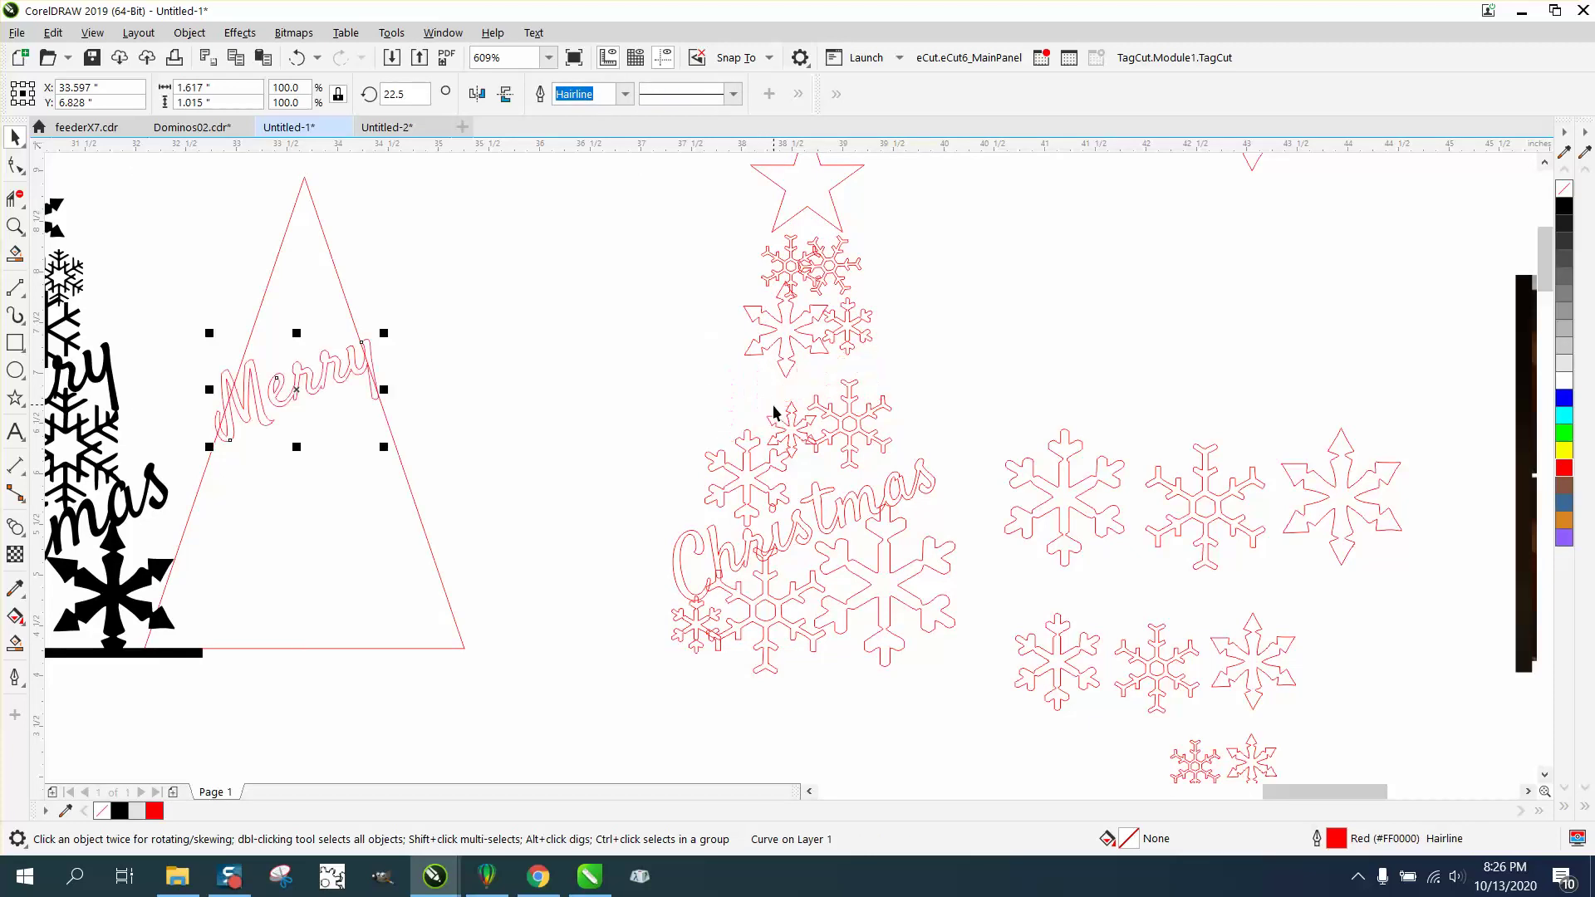
pyautogui.click(820, 520)
pyautogui.press('Left')
pyautogui.scroll(-2, 803, 538)
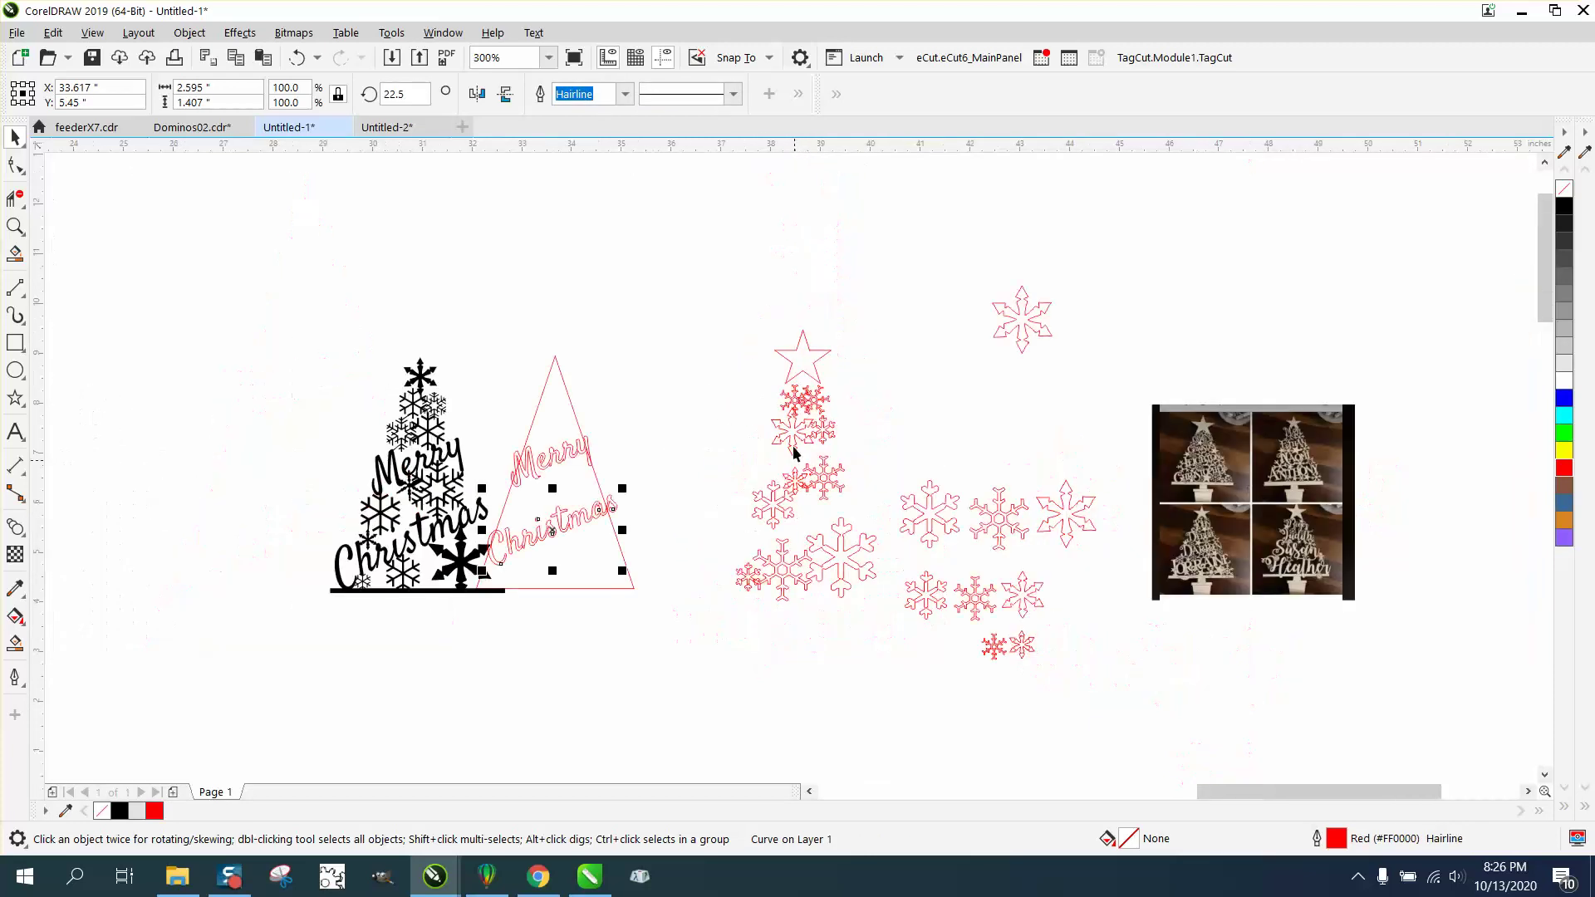
# Step: Convert all 11 pieces of the snowflake tree to curves
pyautogui.click(820, 351)
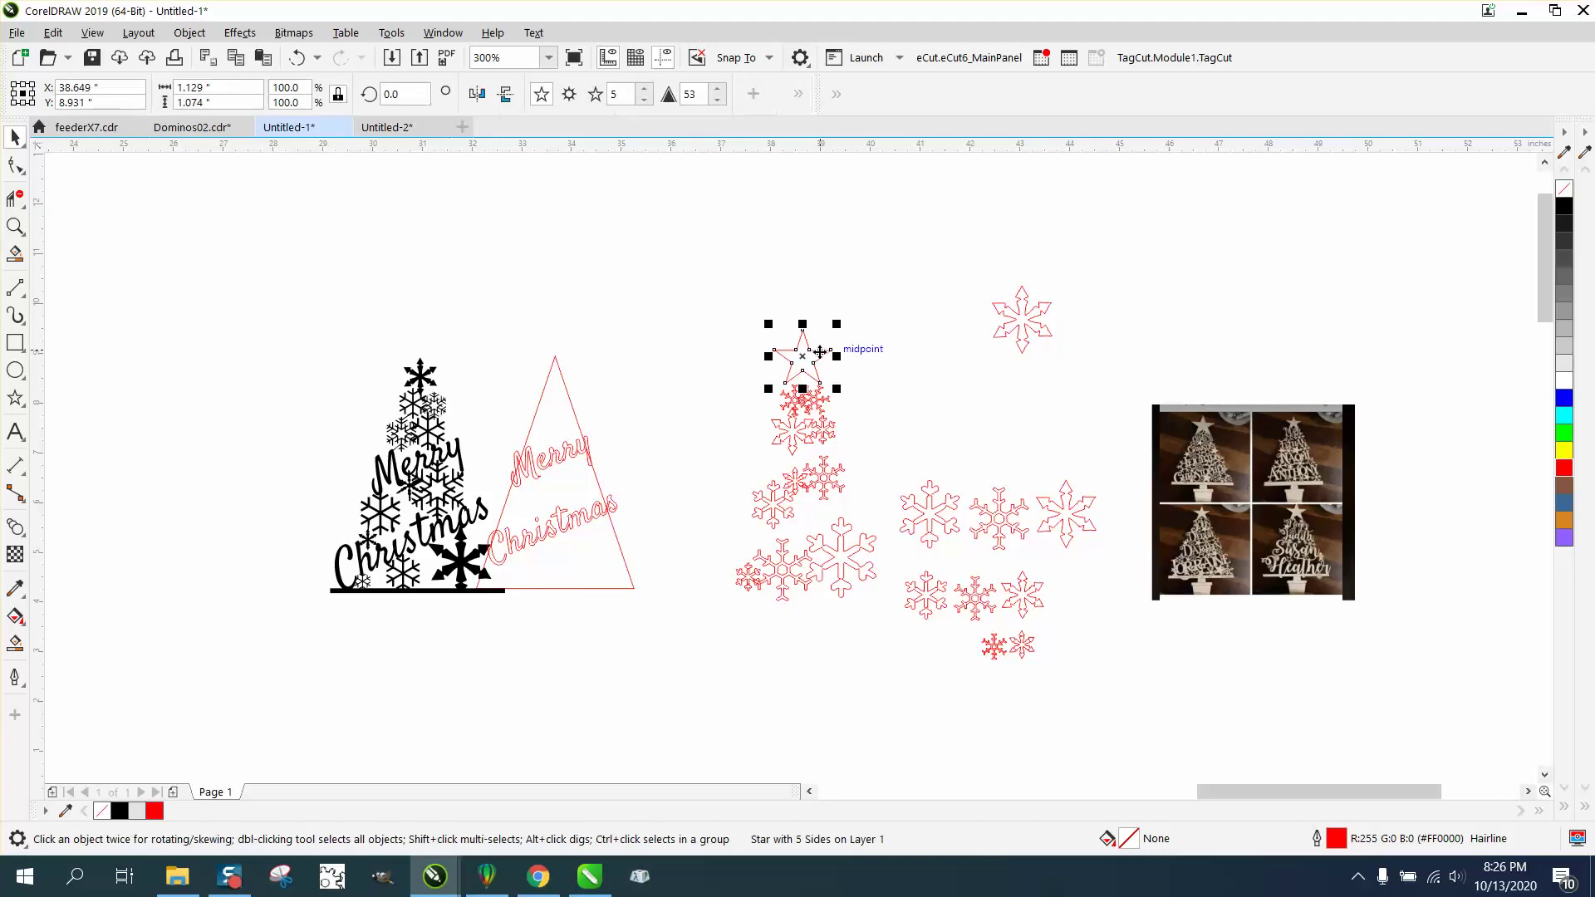
pyautogui.moveTo(703, 287); pyautogui.dragTo(861, 582)
pyautogui.moveTo(895, 641); pyautogui.dragTo(895, 641)
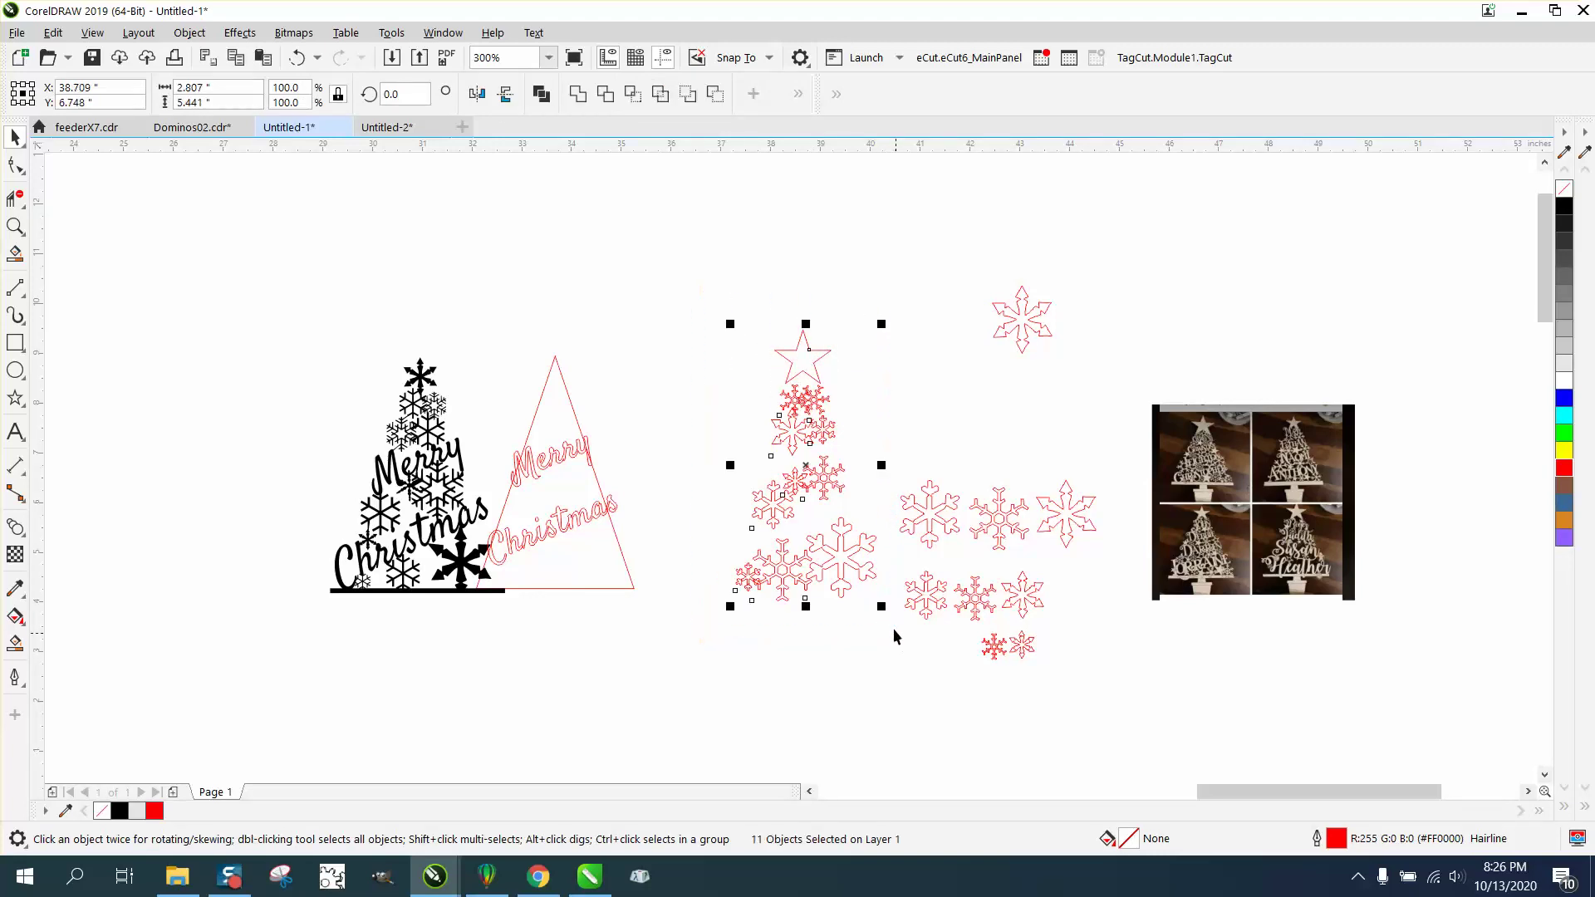
pyautogui.click(189, 32)
pyautogui.click(269, 531)
# Step: Centre the red Merry Christmas lettering horizontally over the snowflake tree
pyautogui.moveTo(475, 408); pyautogui.dragTo(660, 570)
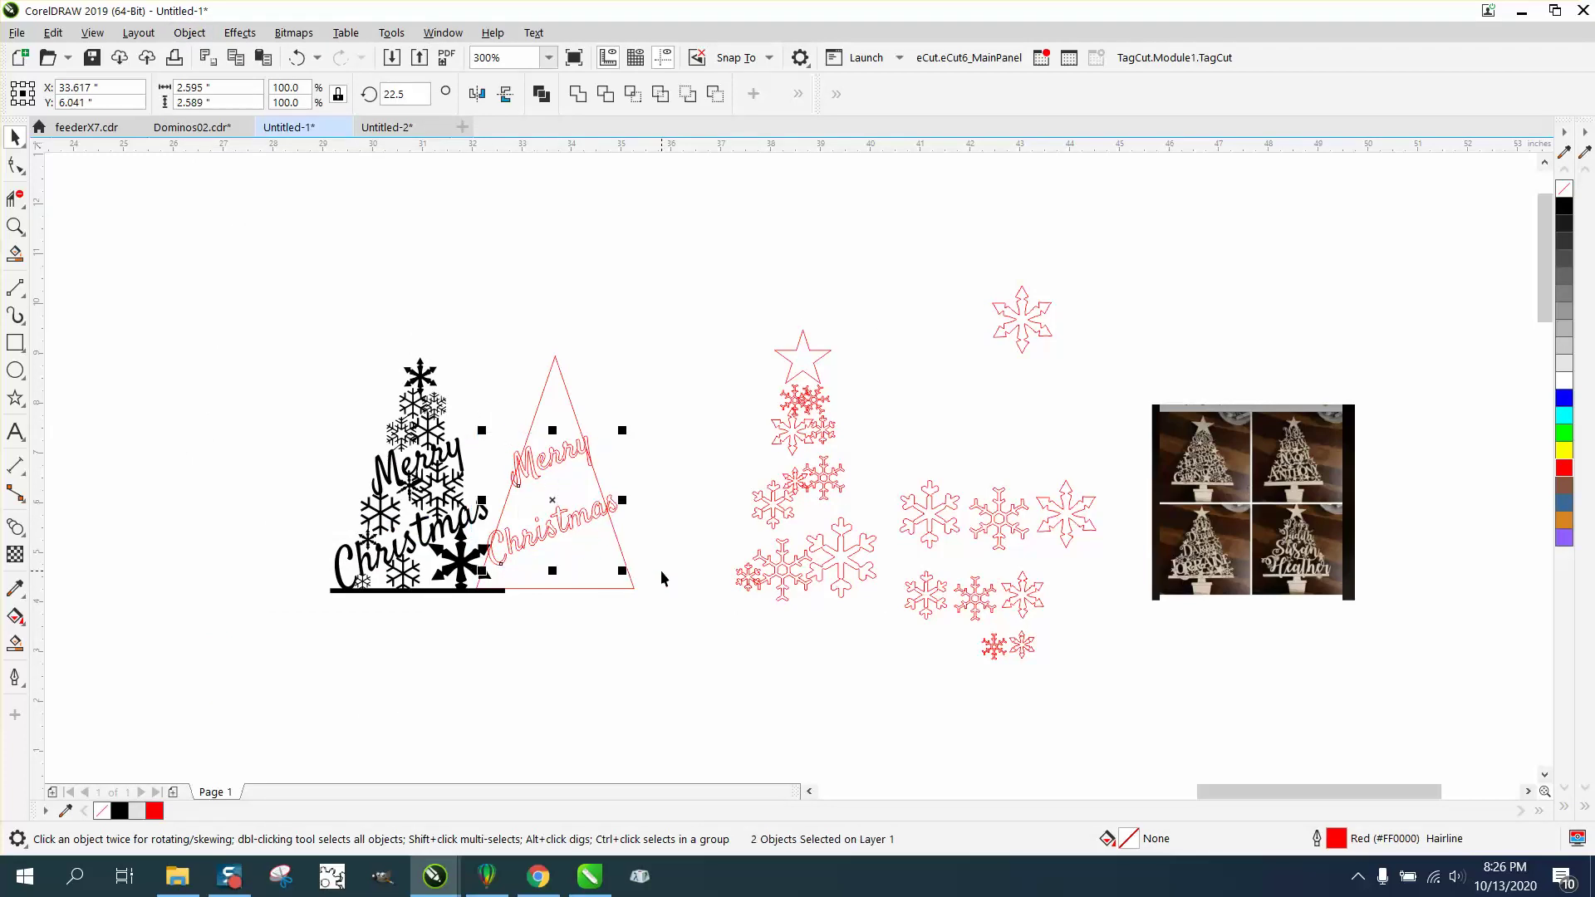
pyautogui.press('c')
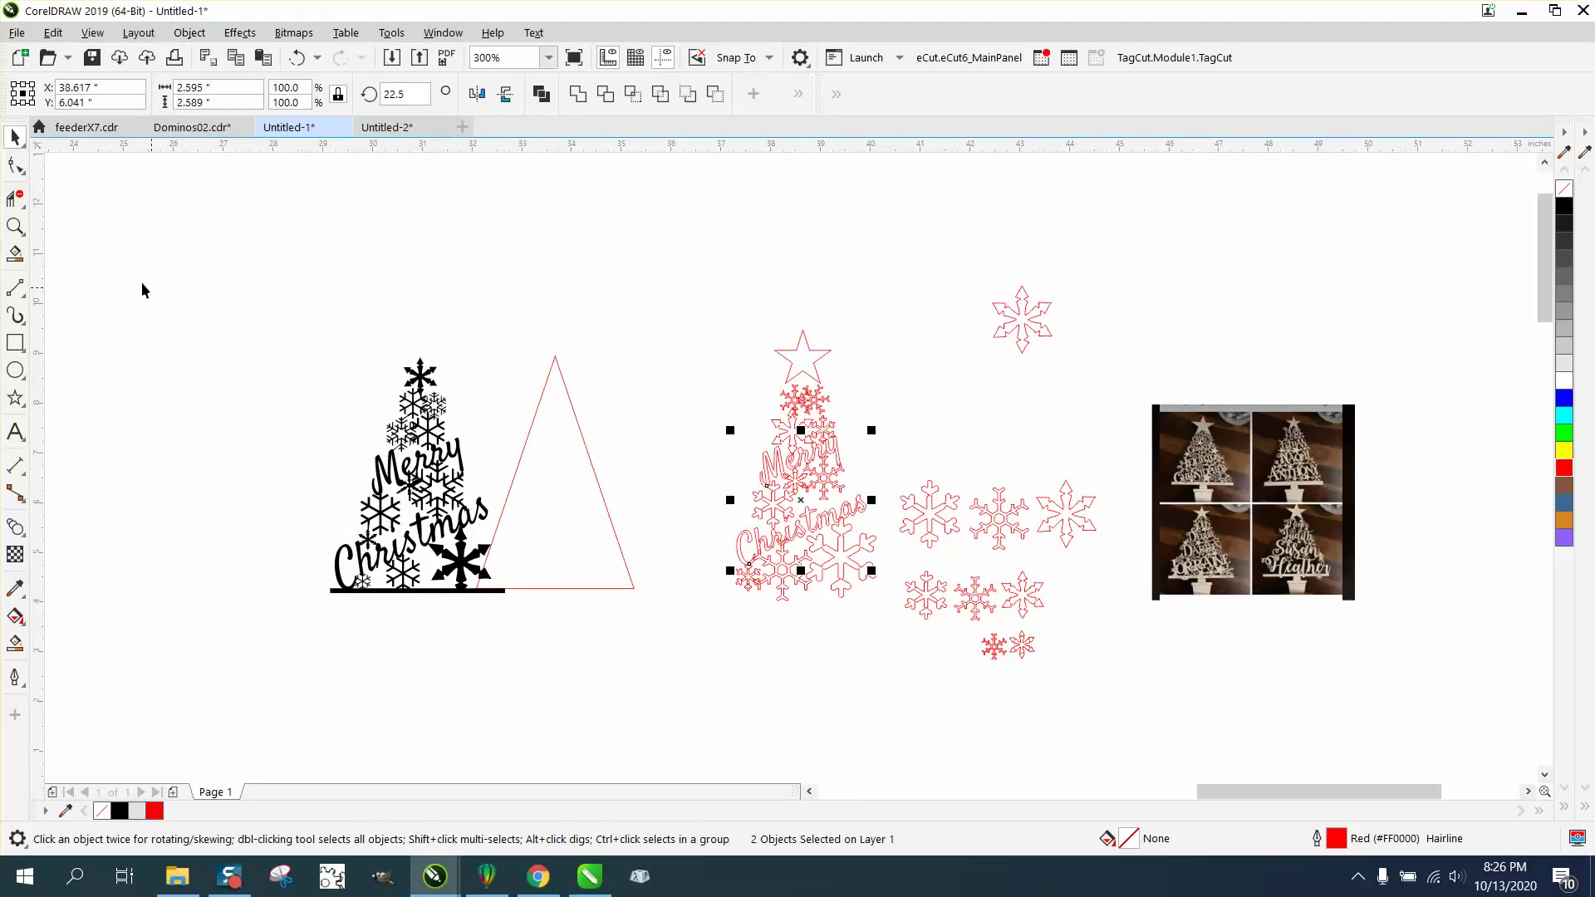
pyautogui.click(17, 228)
pyautogui.moveTo(764, 364); pyautogui.dragTo(1014, 661)
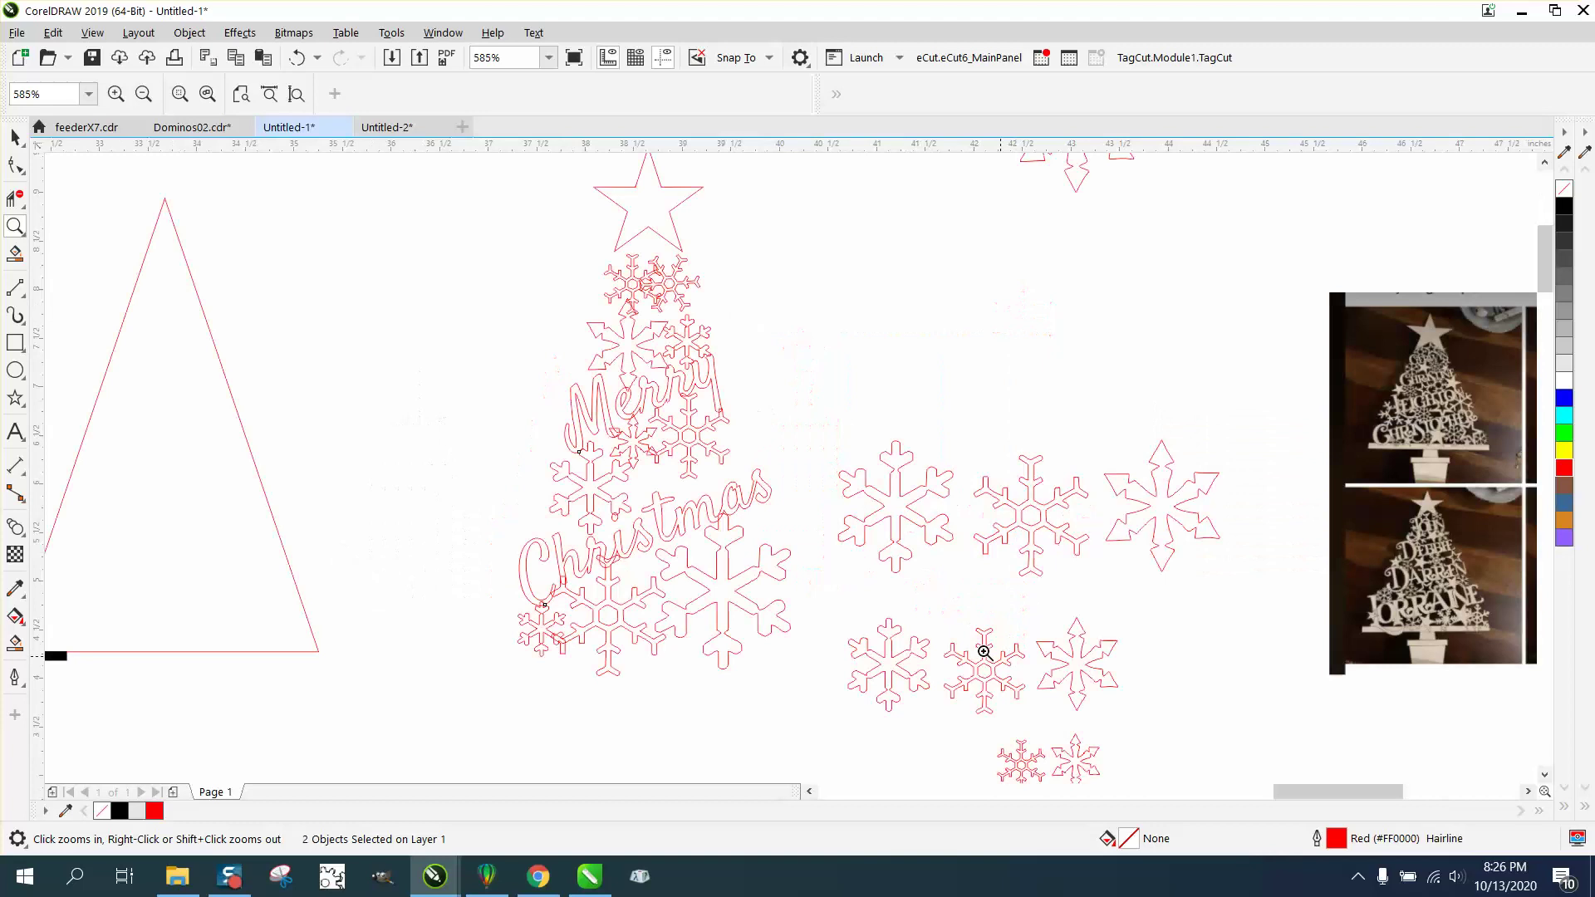
pyautogui.click(15, 137)
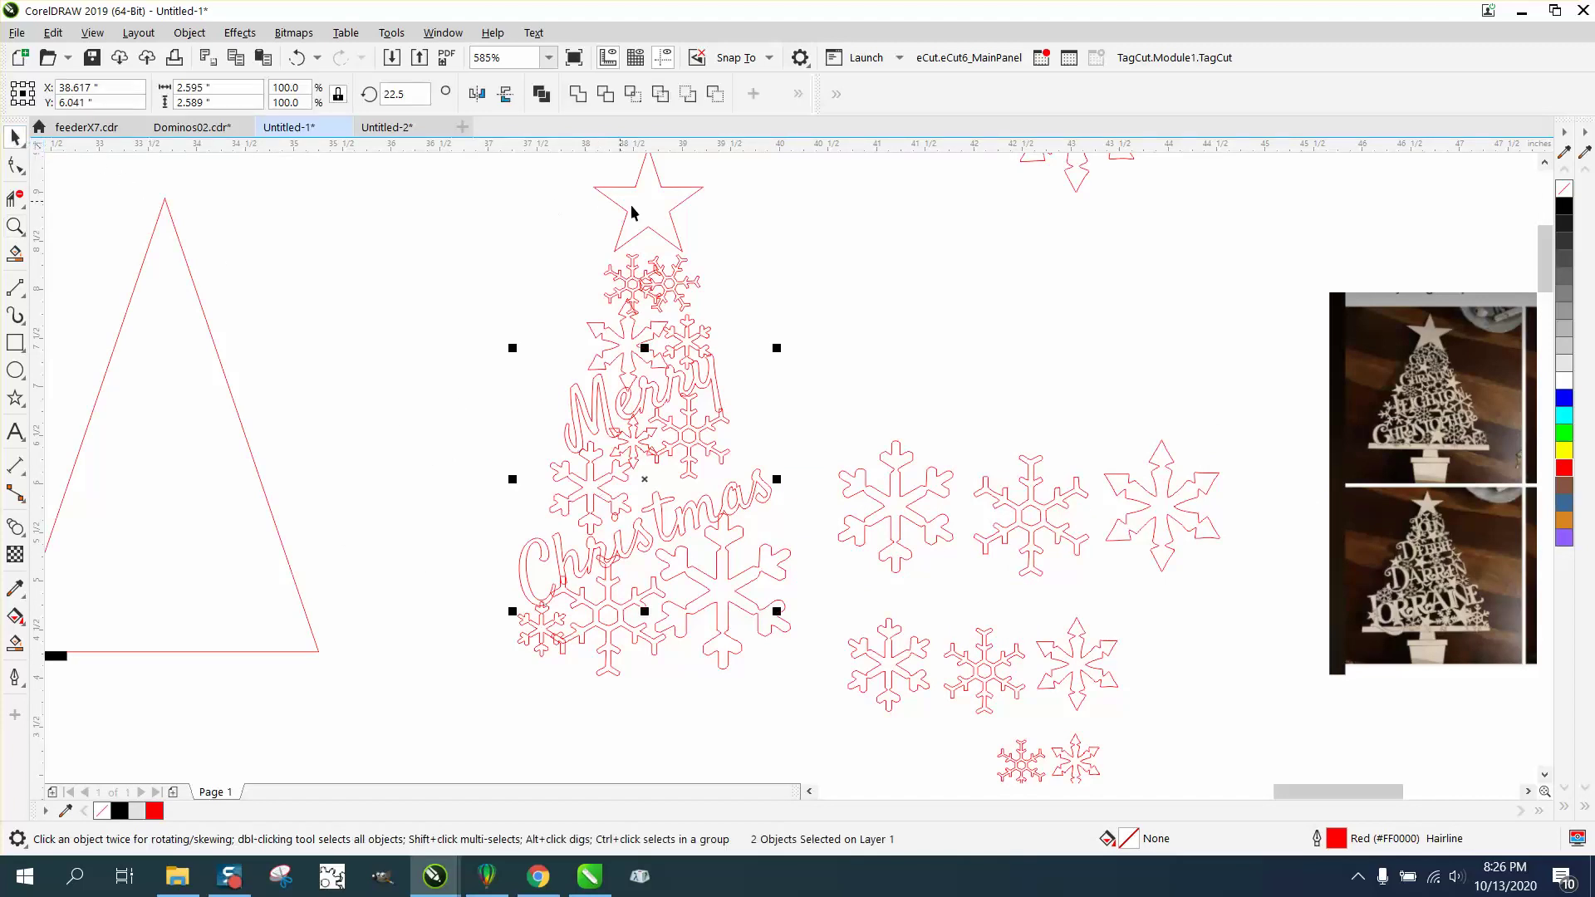
pyautogui.click(667, 221)
# Step: Nudge the star into place and pull the snowflake's arm tips onto its lower points
pyautogui.moveTo(666, 221); pyautogui.dragTo(665, 223)
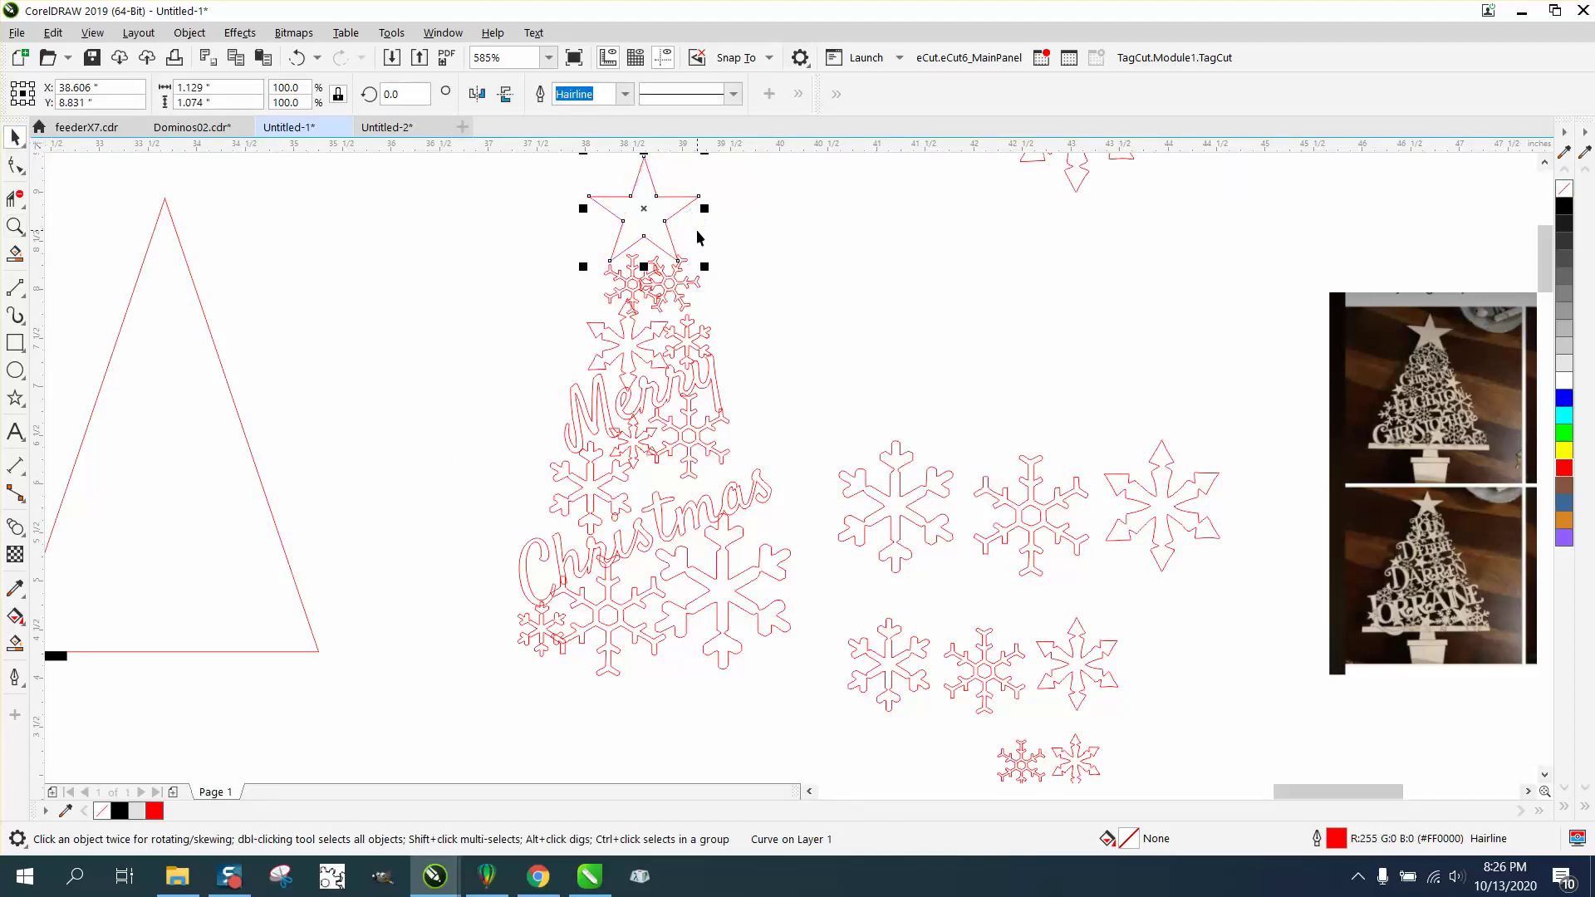
pyautogui.click(15, 226)
pyautogui.moveTo(527, 225); pyautogui.dragTo(869, 396)
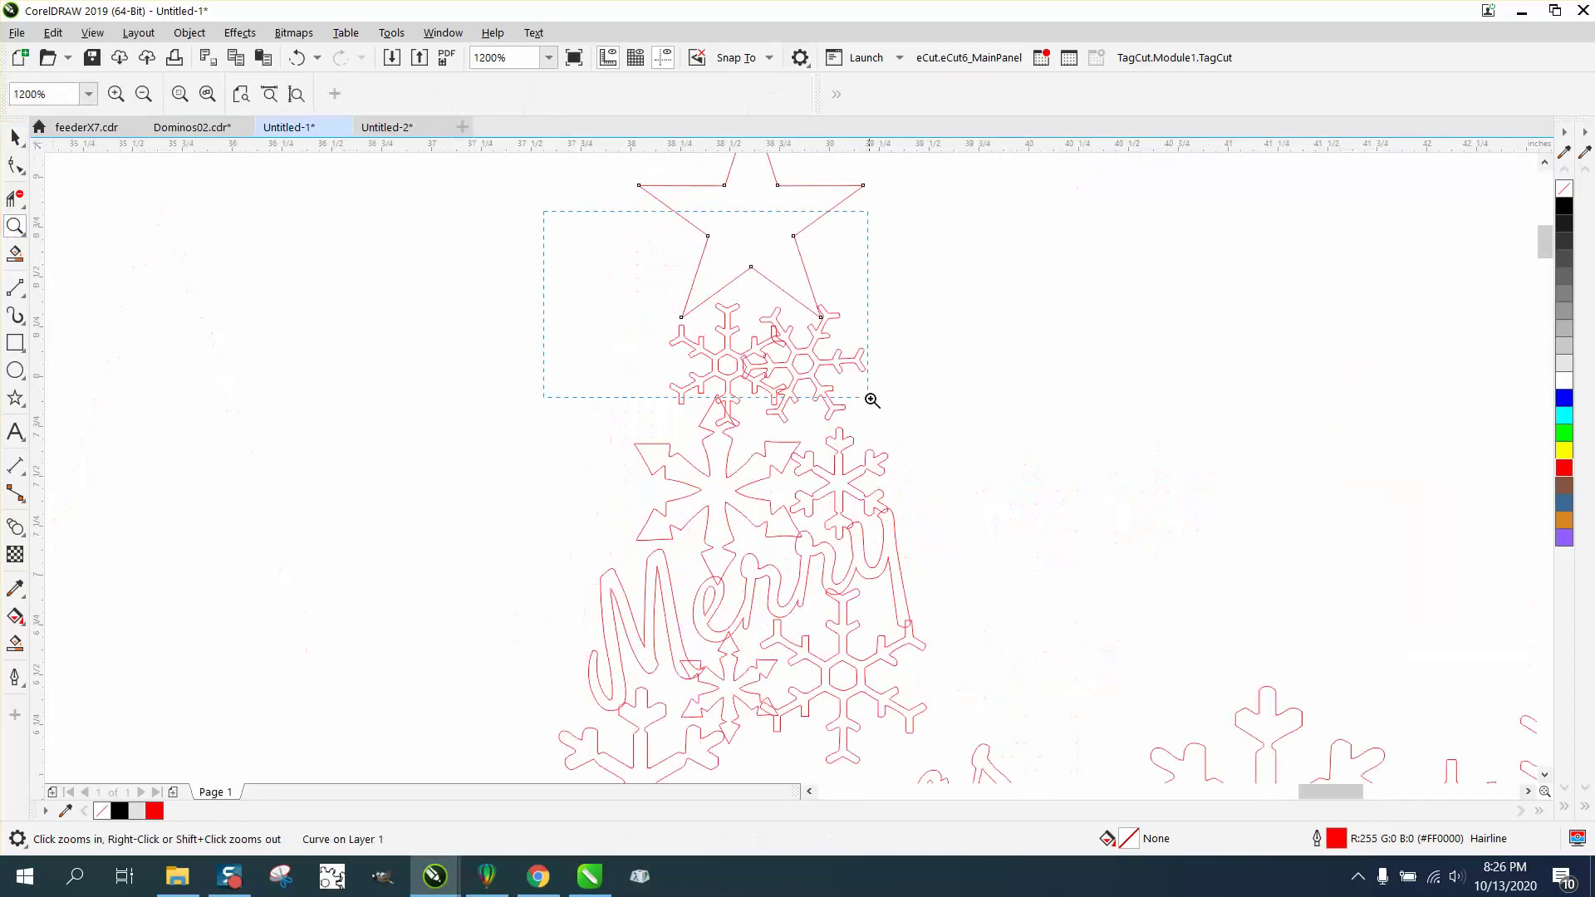
pyautogui.click(14, 164)
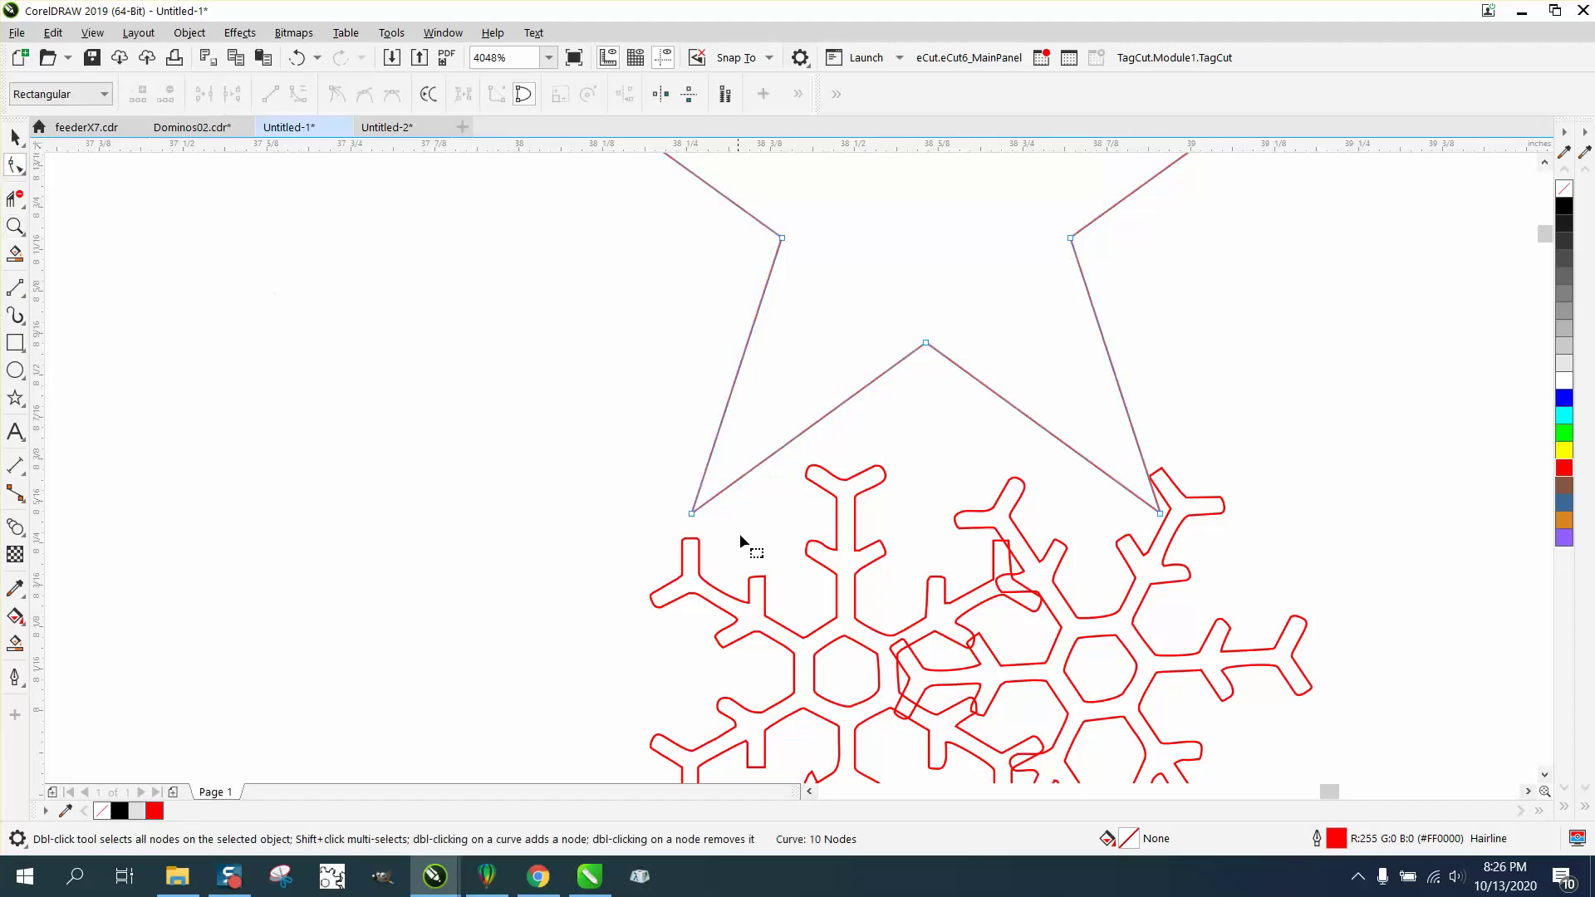
pyautogui.click(826, 482)
pyautogui.moveTo(784, 502); pyautogui.dragTo(746, 438)
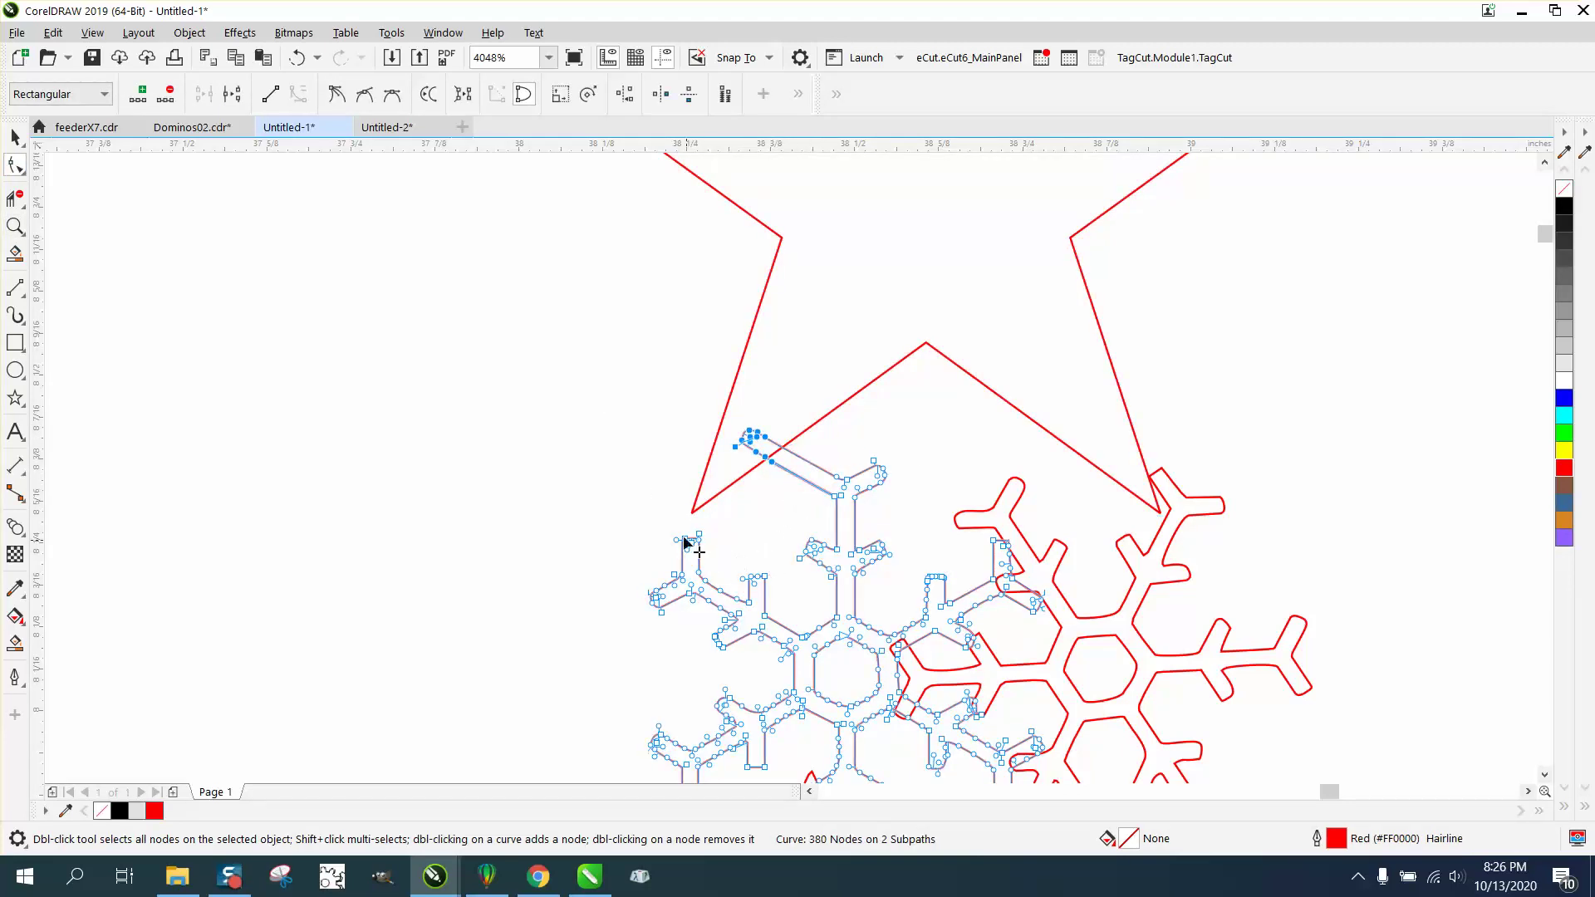
pyautogui.moveTo(670, 530); pyautogui.dragTo(720, 486)
# Step: Delete the stray spike node on the snowflake arm
pyautogui.press('z')
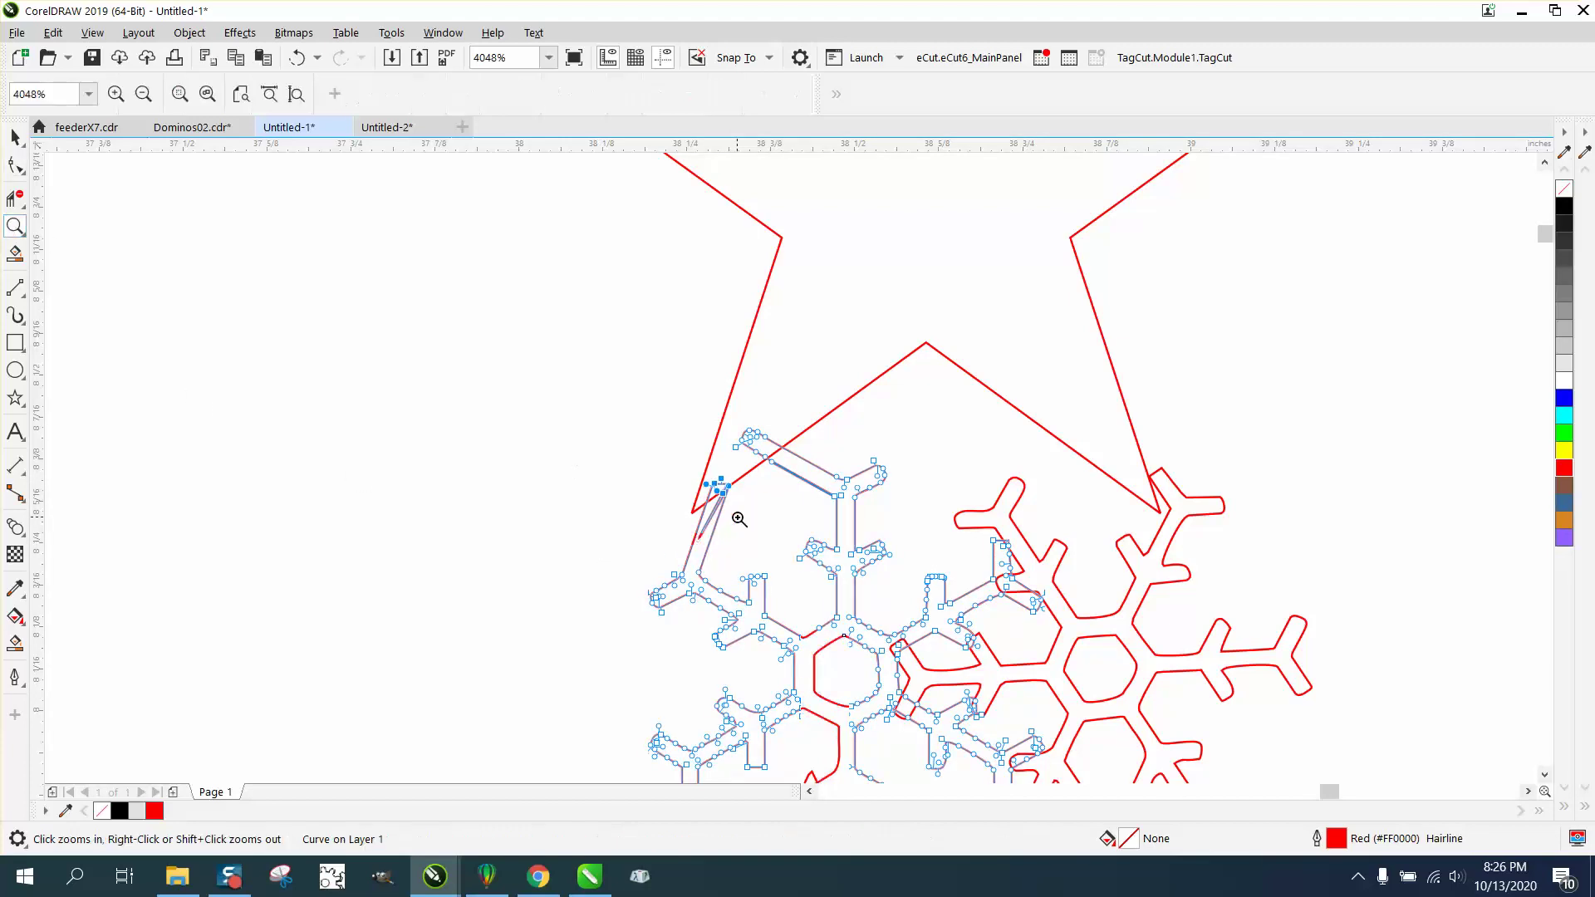
pyautogui.moveTo(680, 480); pyautogui.dragTo(829, 565)
pyautogui.click(17, 165)
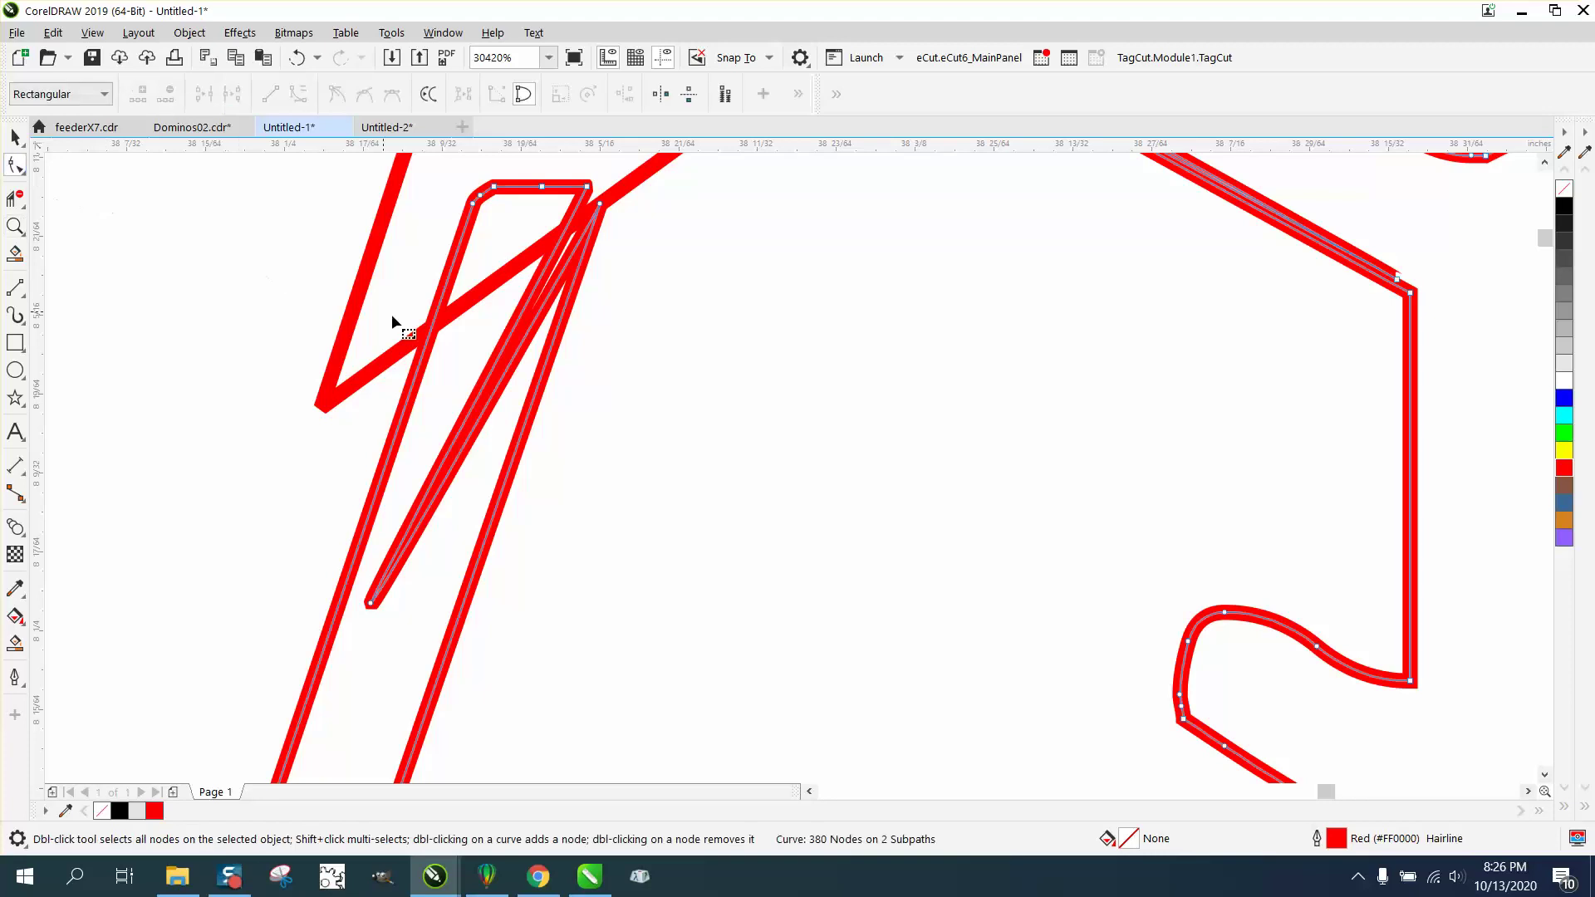
pyautogui.click(375, 600)
pyautogui.press('Delete')
# Step: Move the V-tip node to smooth the join between star tip and snowflake arm
pyautogui.scroll(-5, 378, 586)
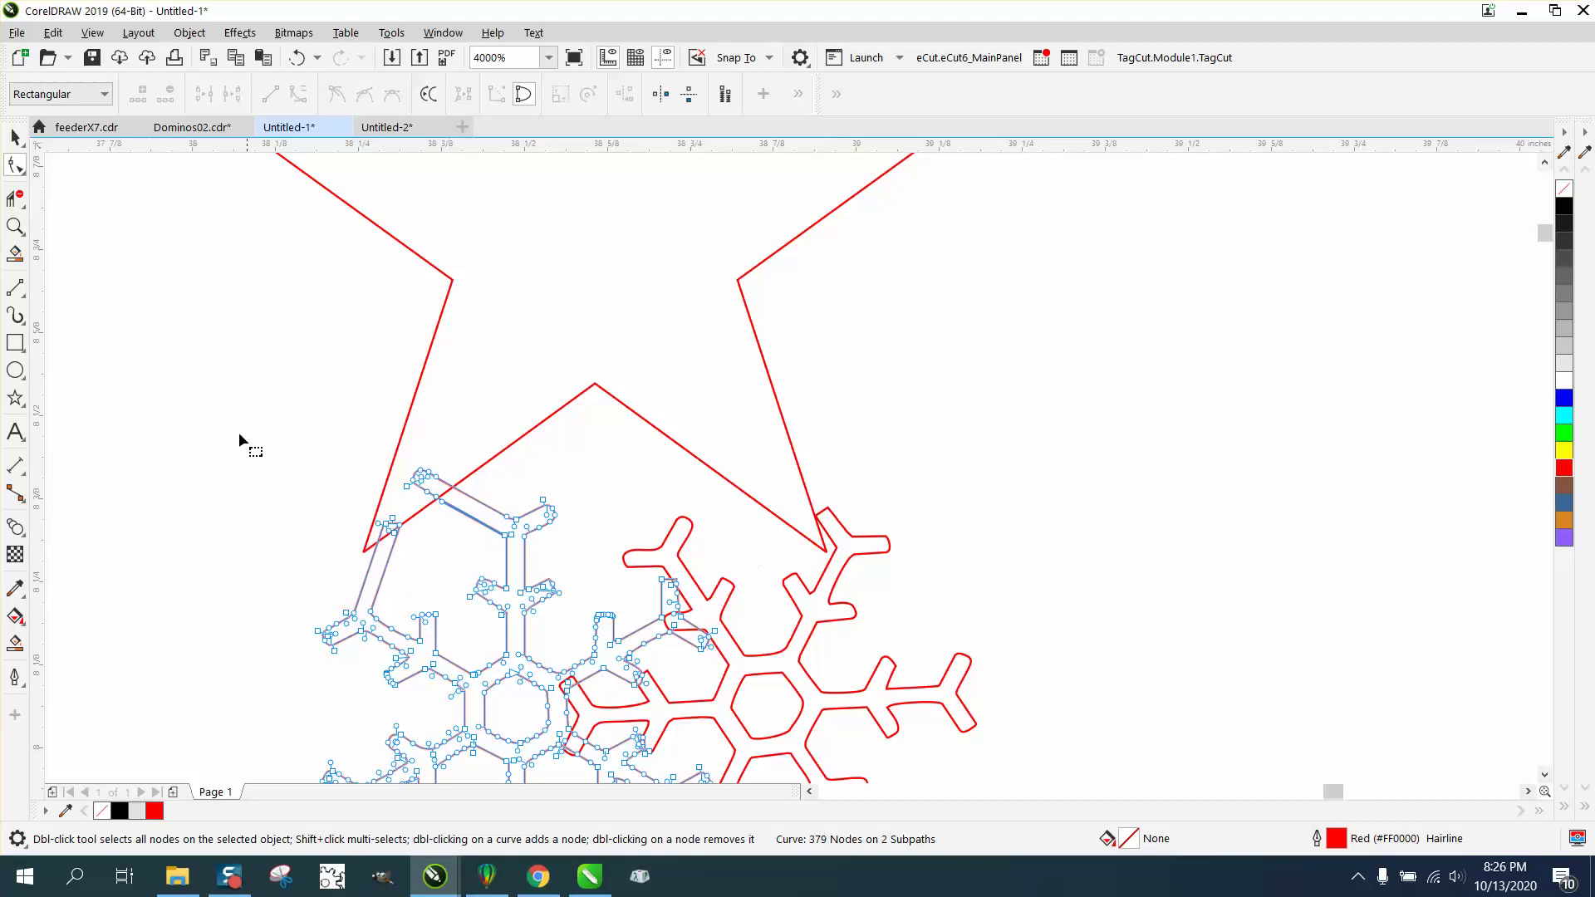
pyautogui.click(15, 226)
pyautogui.moveTo(741, 495); pyautogui.dragTo(961, 630)
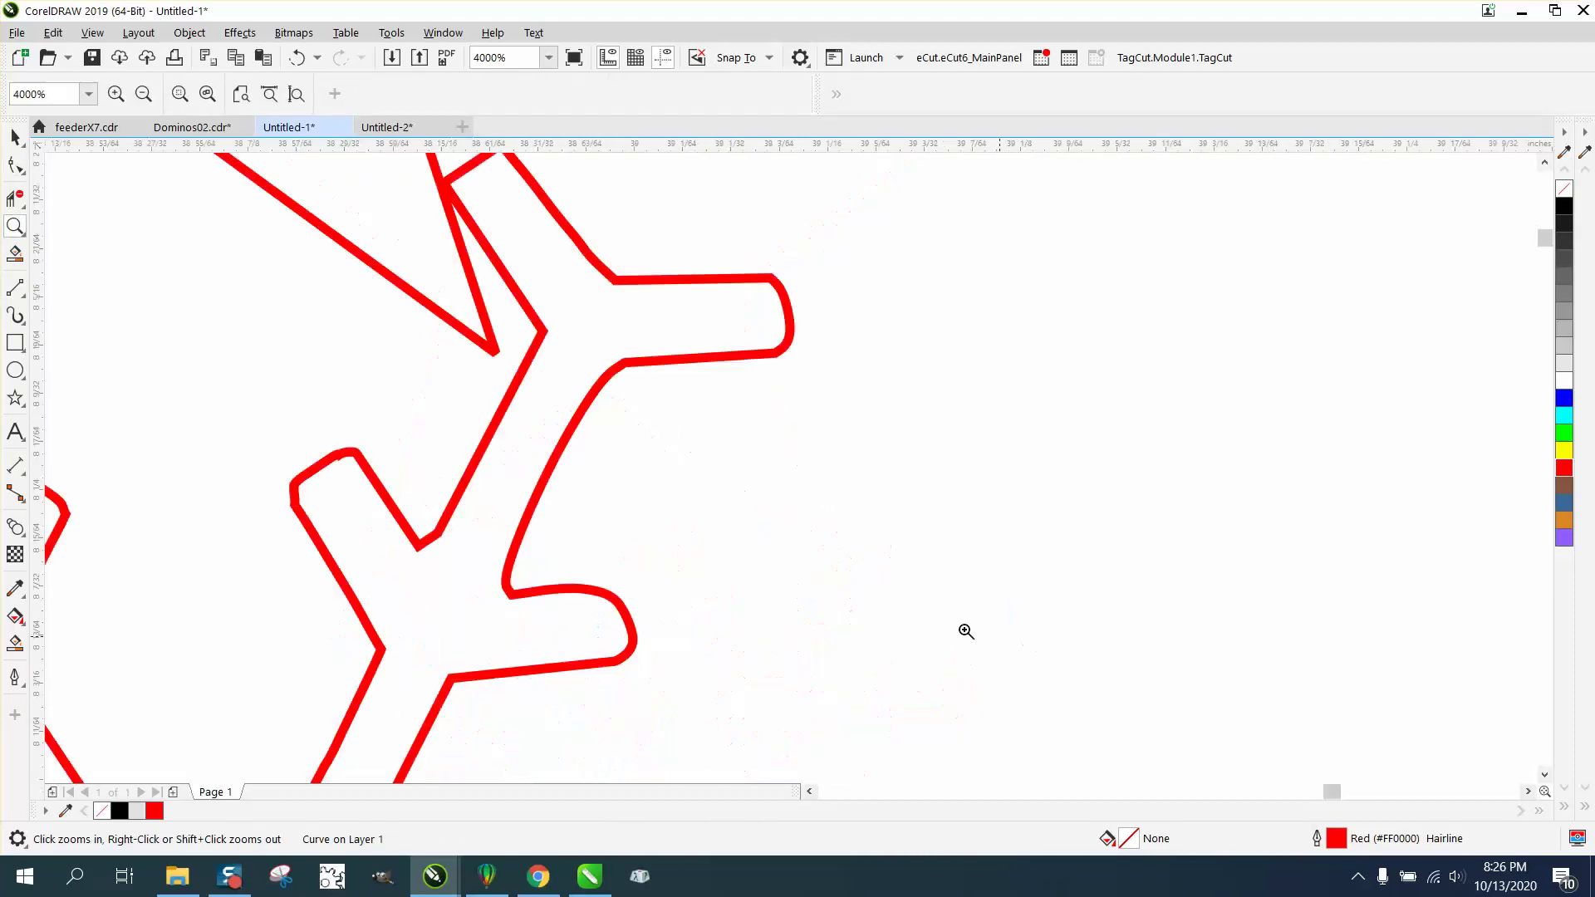
pyautogui.click(15, 165)
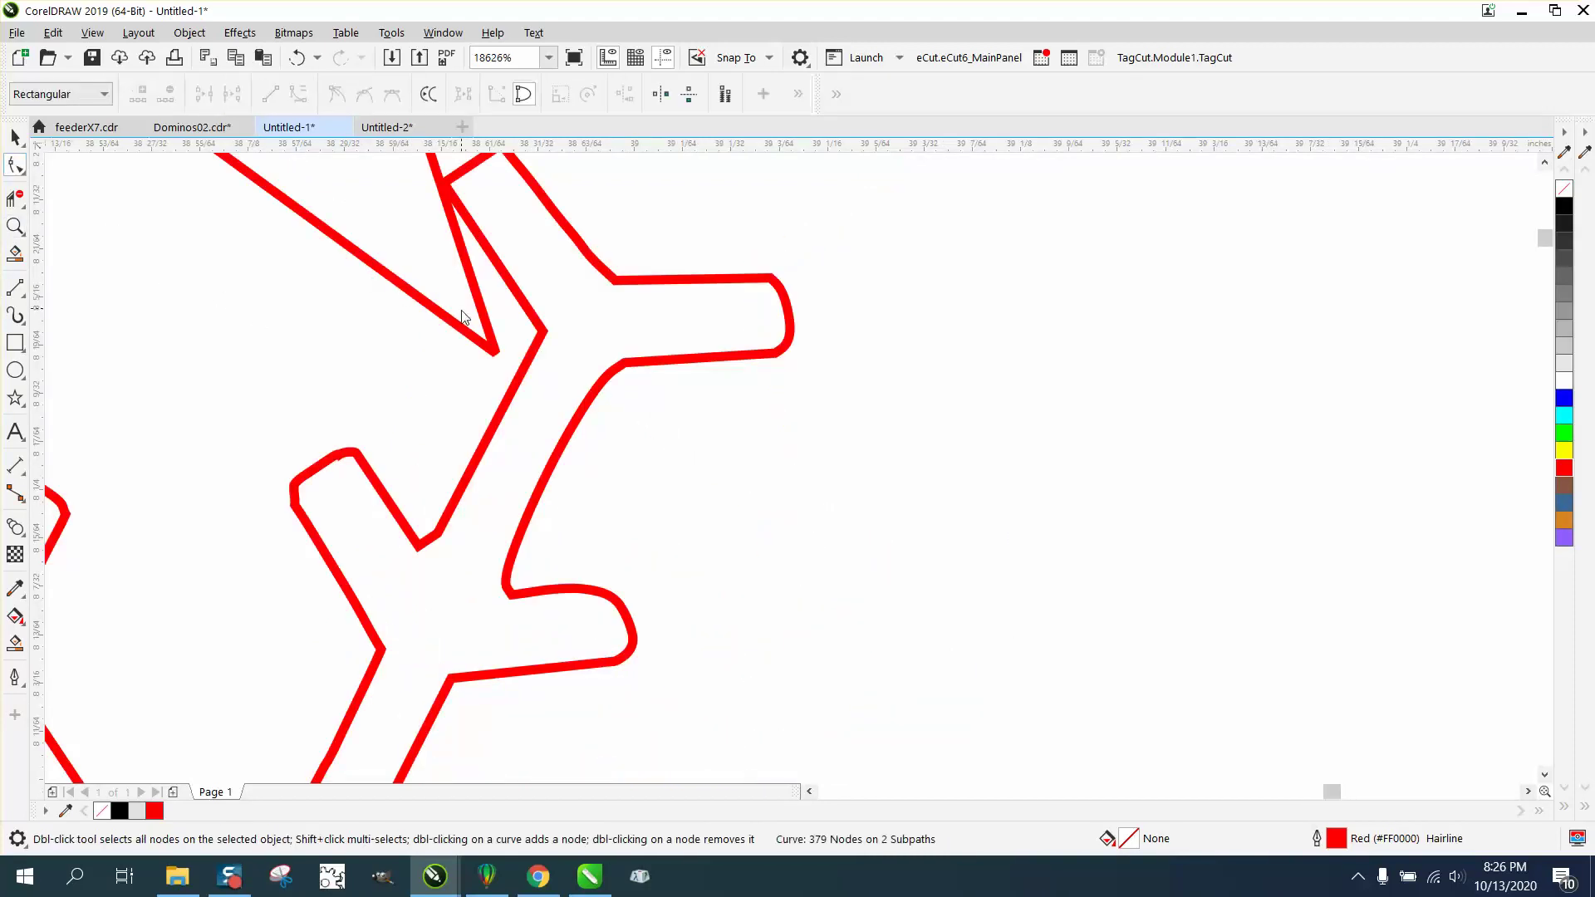
pyautogui.click(492, 352)
pyautogui.moveTo(491, 349); pyautogui.dragTo(548, 390)
pyautogui.scroll(-4, 511, 385)
pyautogui.scroll(-2, 620, 475)
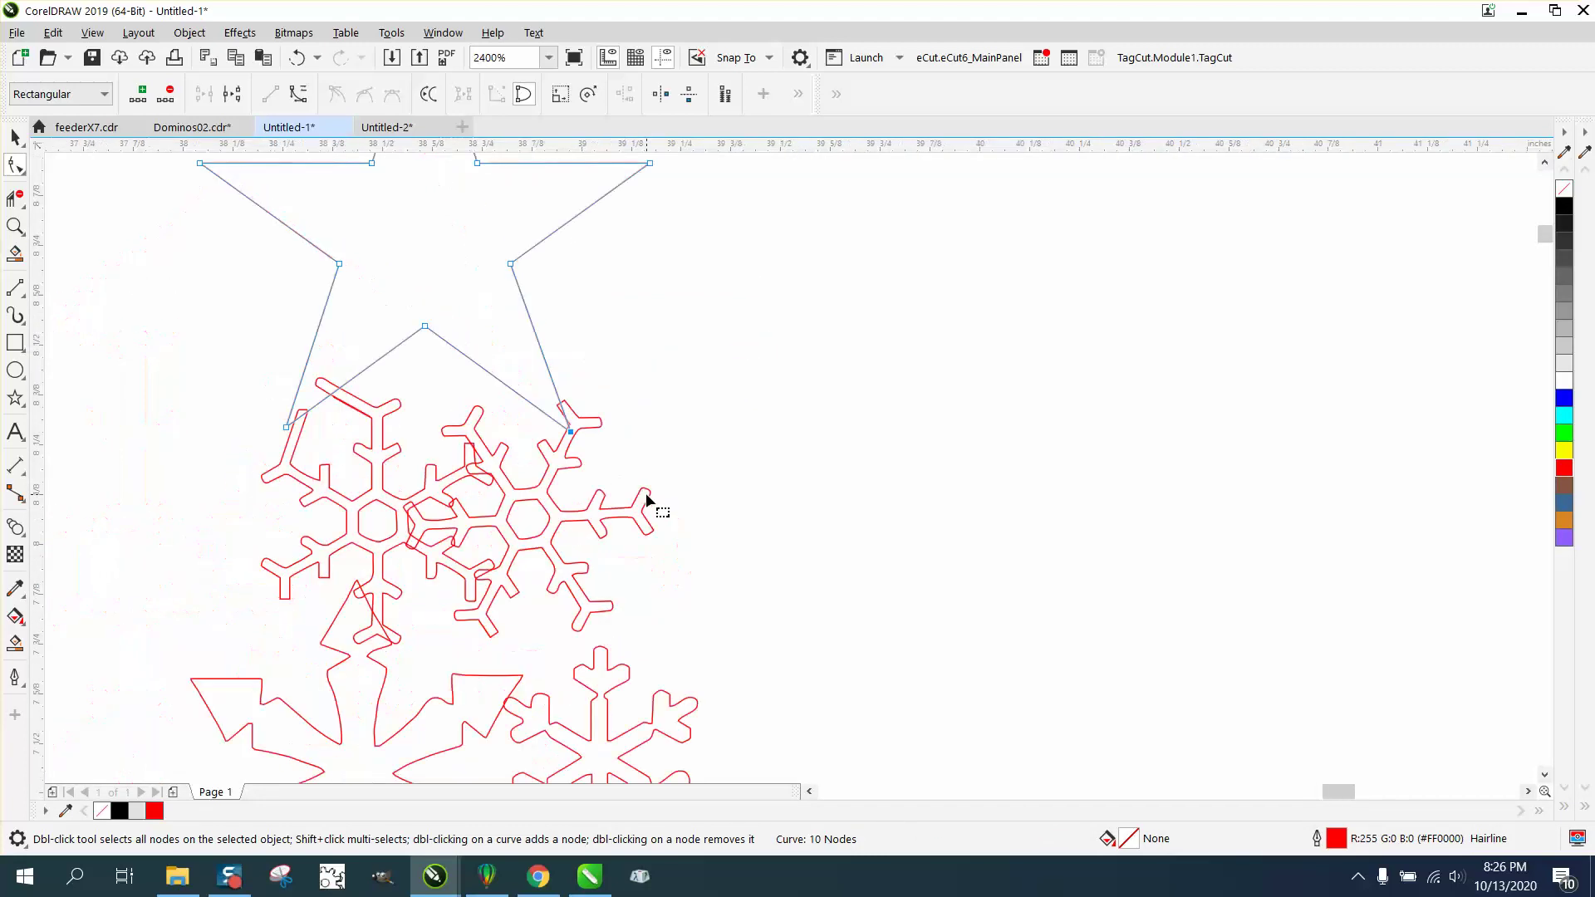
# Step: Undo the last node edit and stretch the lower snowflake's top arm upward
pyautogui.click(603, 659)
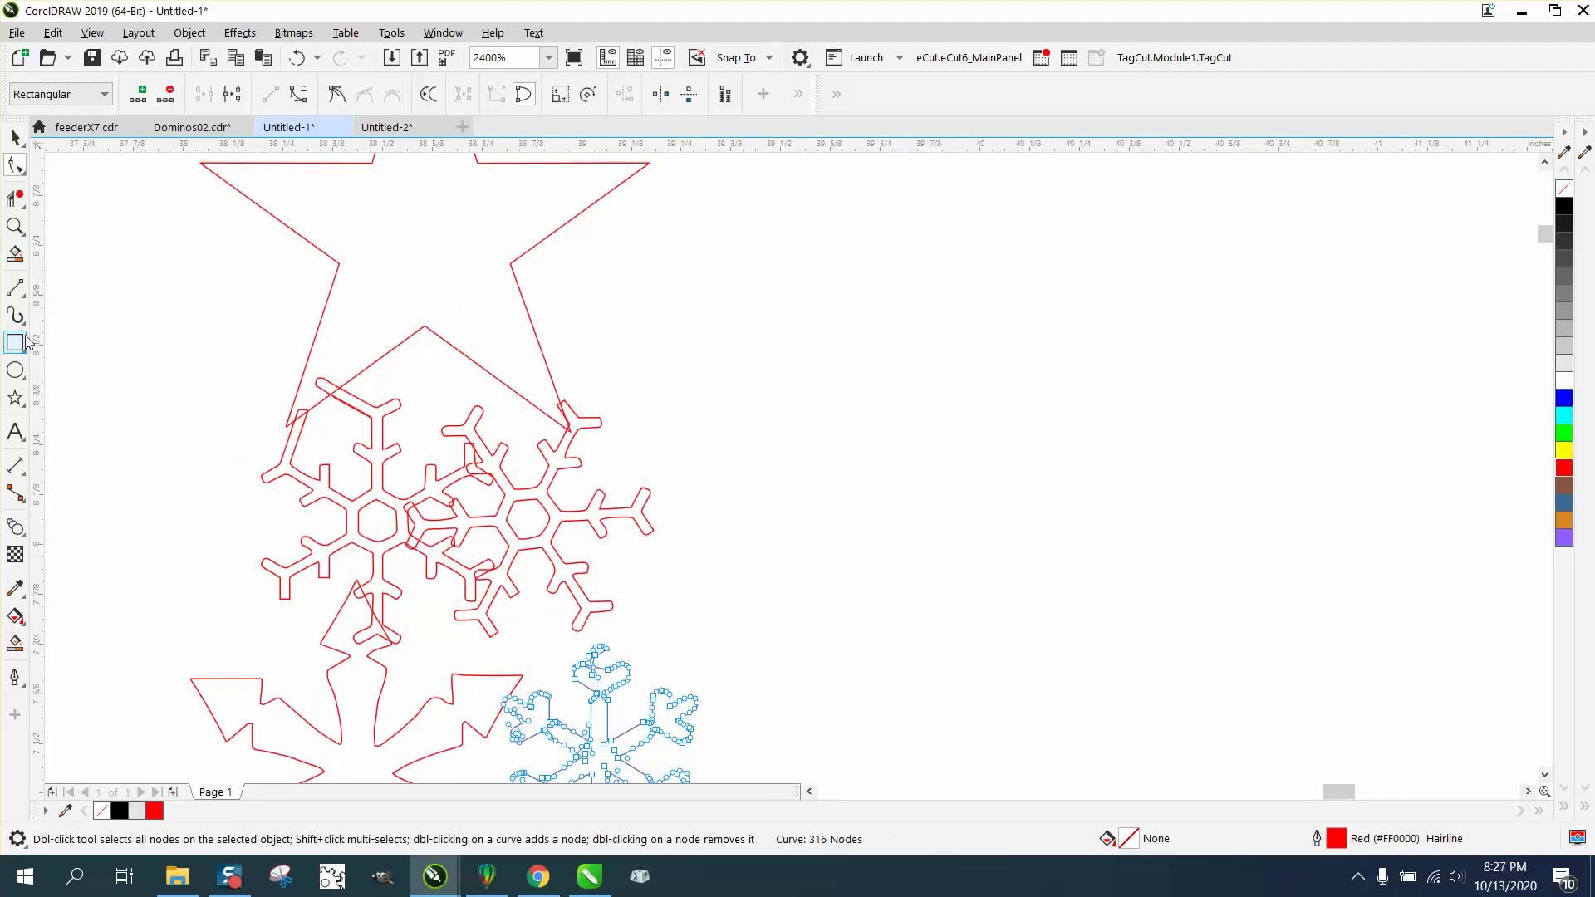
pyautogui.click(297, 58)
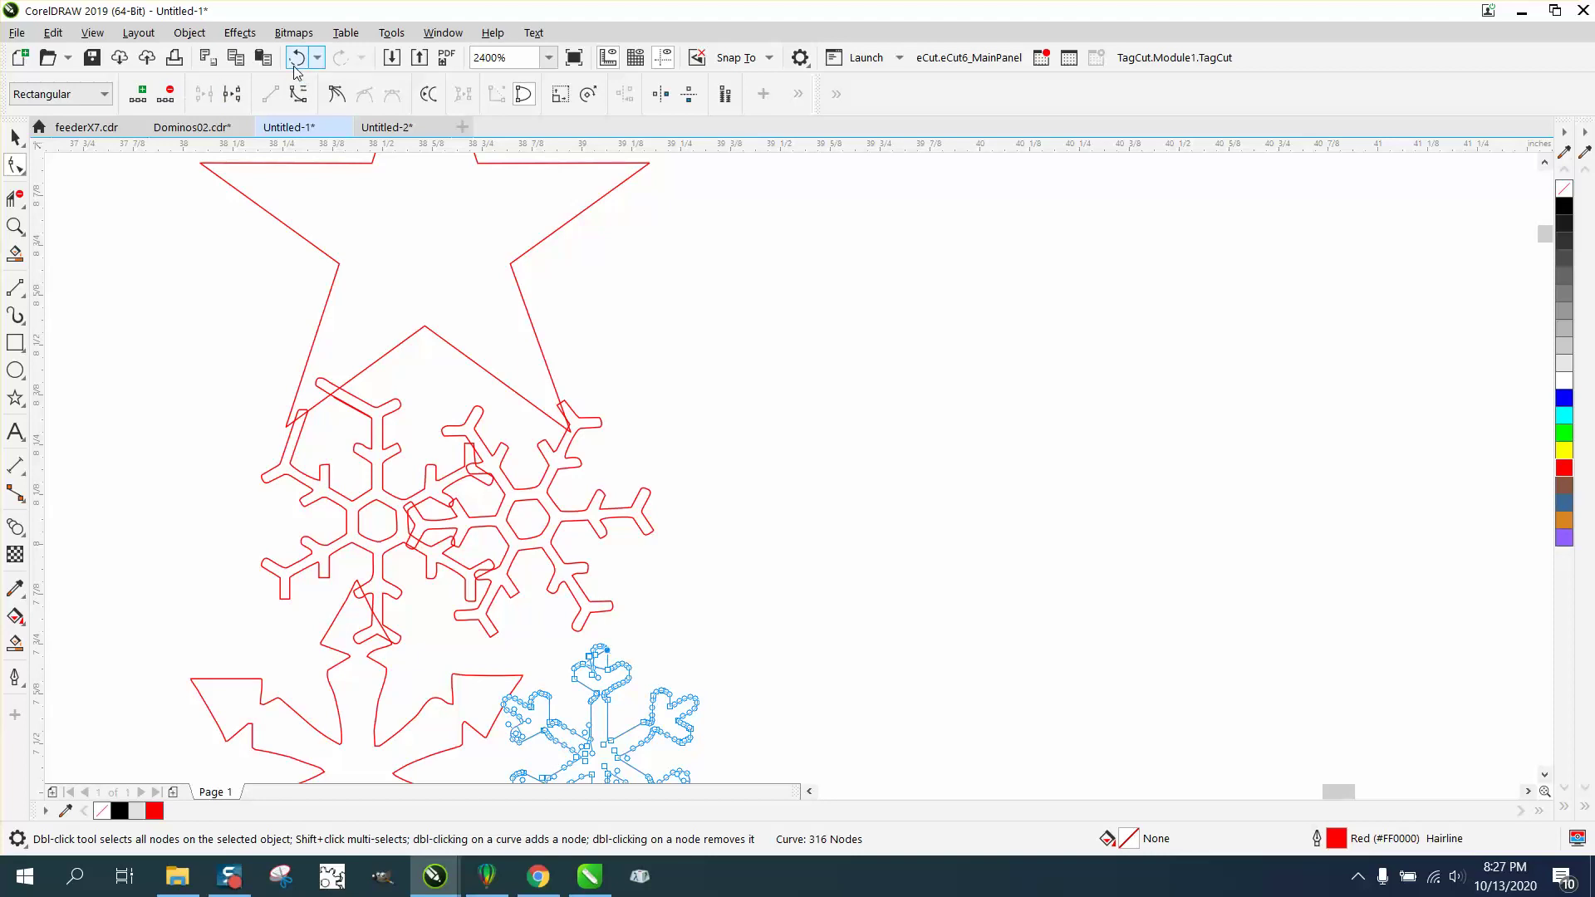
pyautogui.click(15, 229)
pyautogui.moveTo(540, 611); pyautogui.dragTo(698, 675)
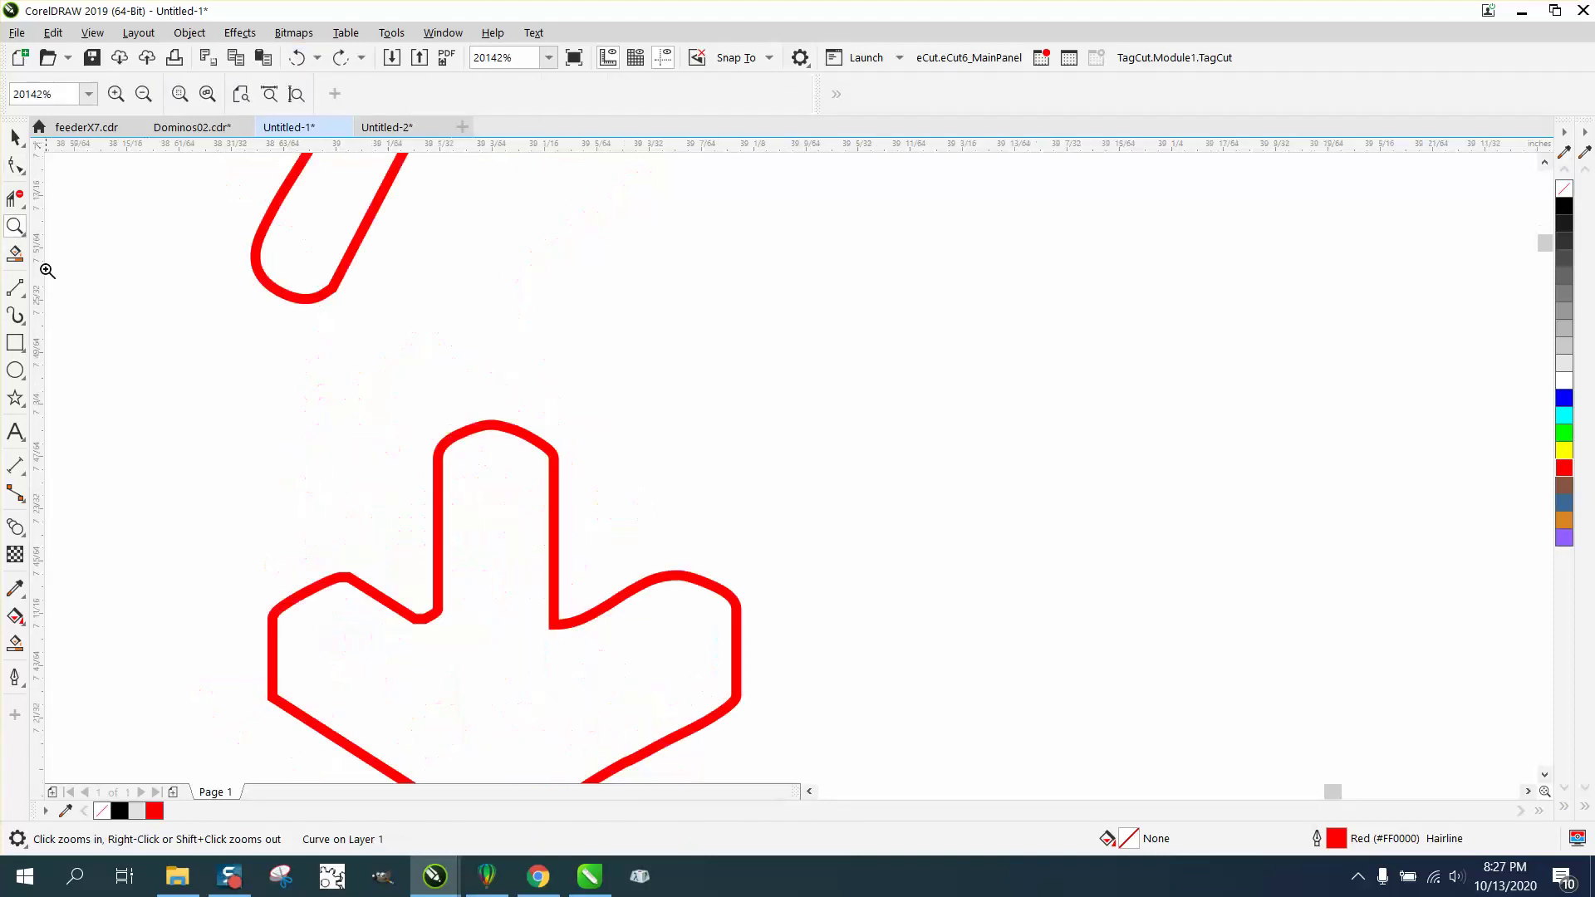
pyautogui.click(15, 165)
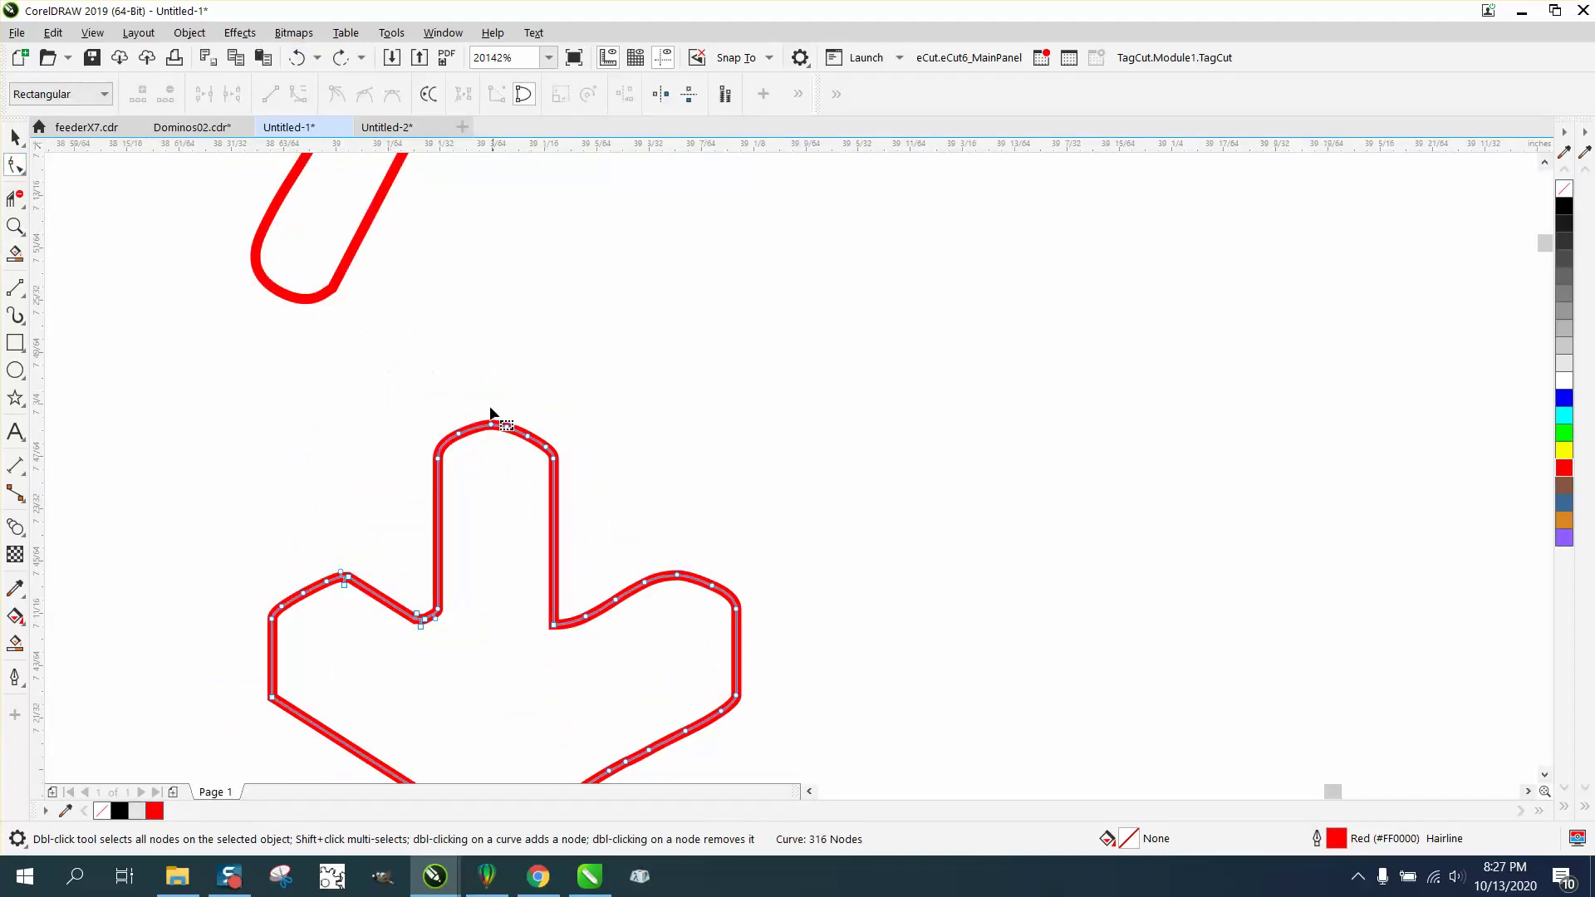
pyautogui.scroll(-3, 496, 411)
pyautogui.moveTo(529, 436); pyautogui.dragTo(528, 437)
pyautogui.scroll(2, 528, 438)
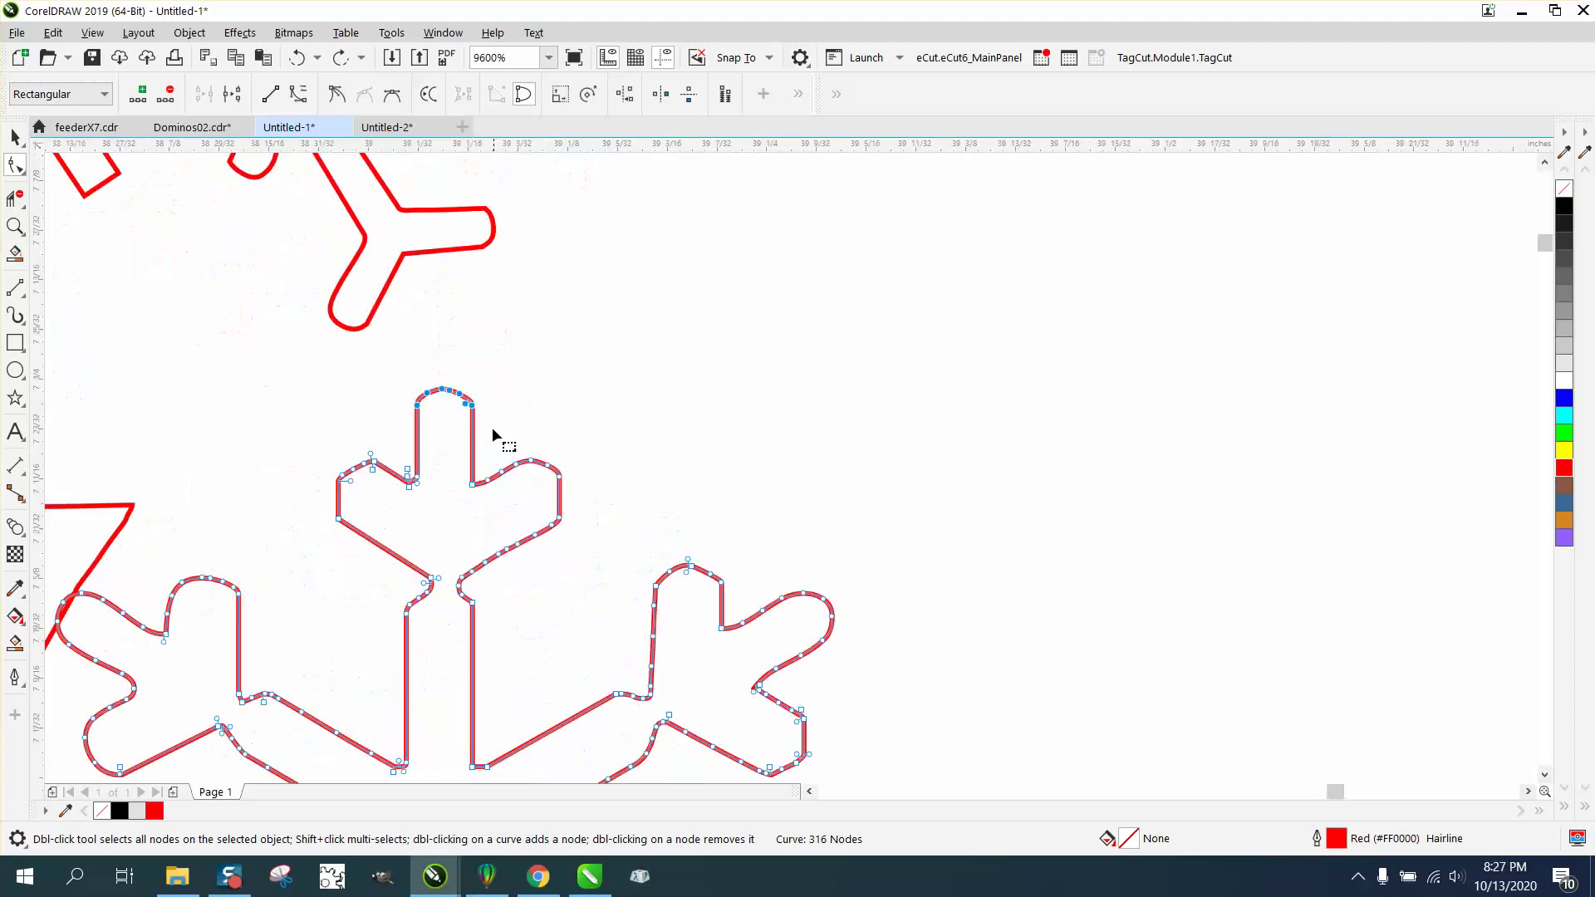
pyautogui.moveTo(447, 396); pyautogui.dragTo(442, 231)
pyautogui.scroll(-4, 474, 310)
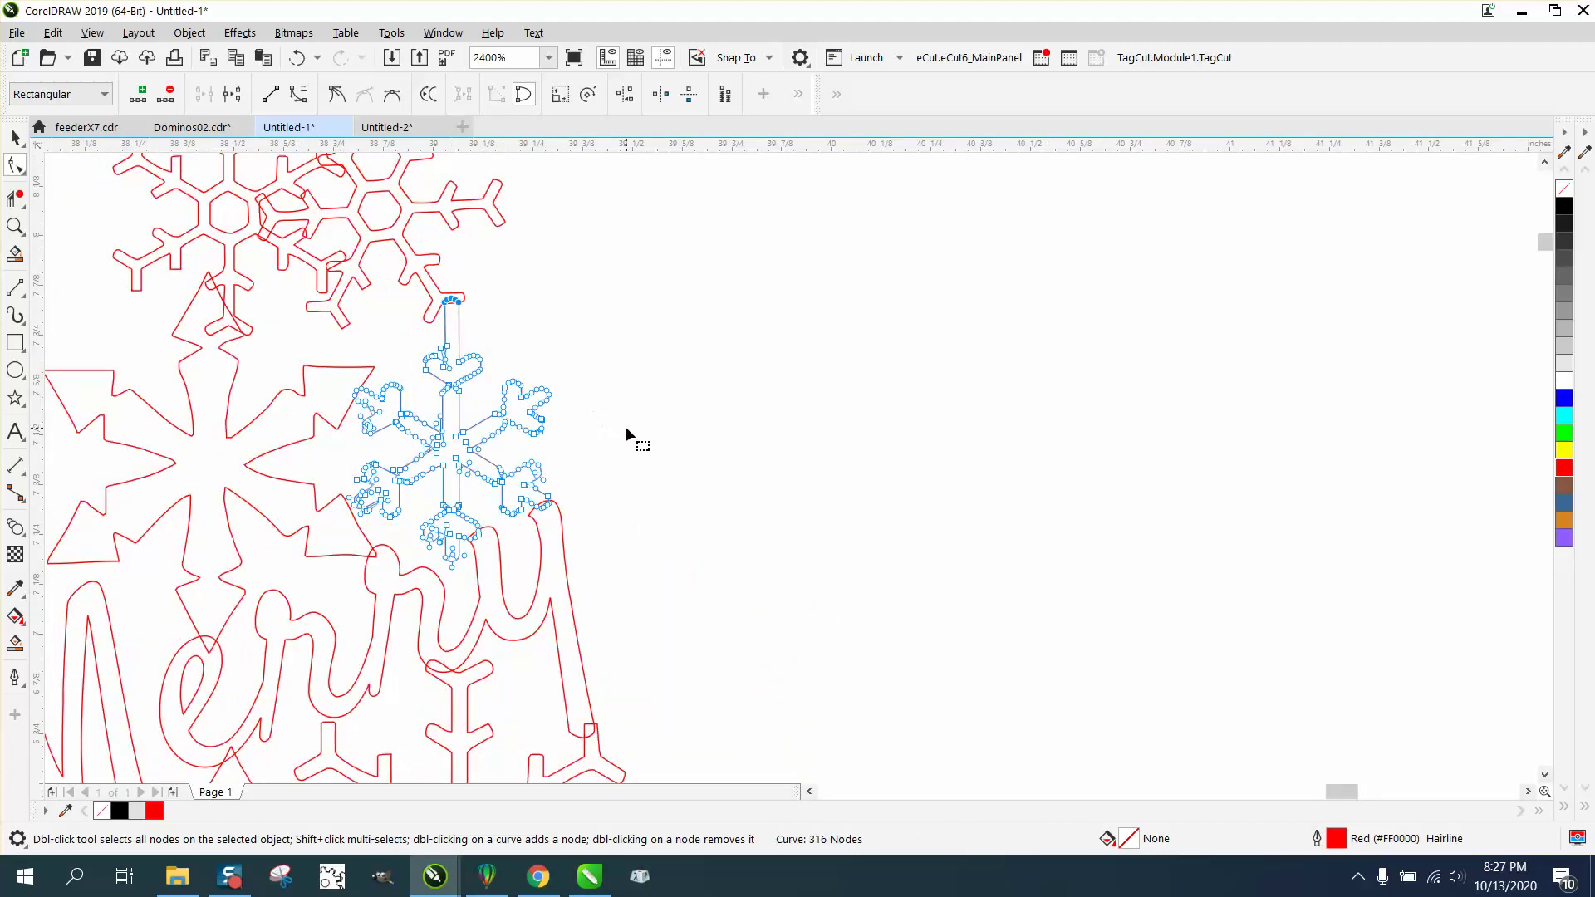
# Step: Drag the snowflake's lower junction nodes down and left toward the Merry lettering
pyautogui.click(15, 226)
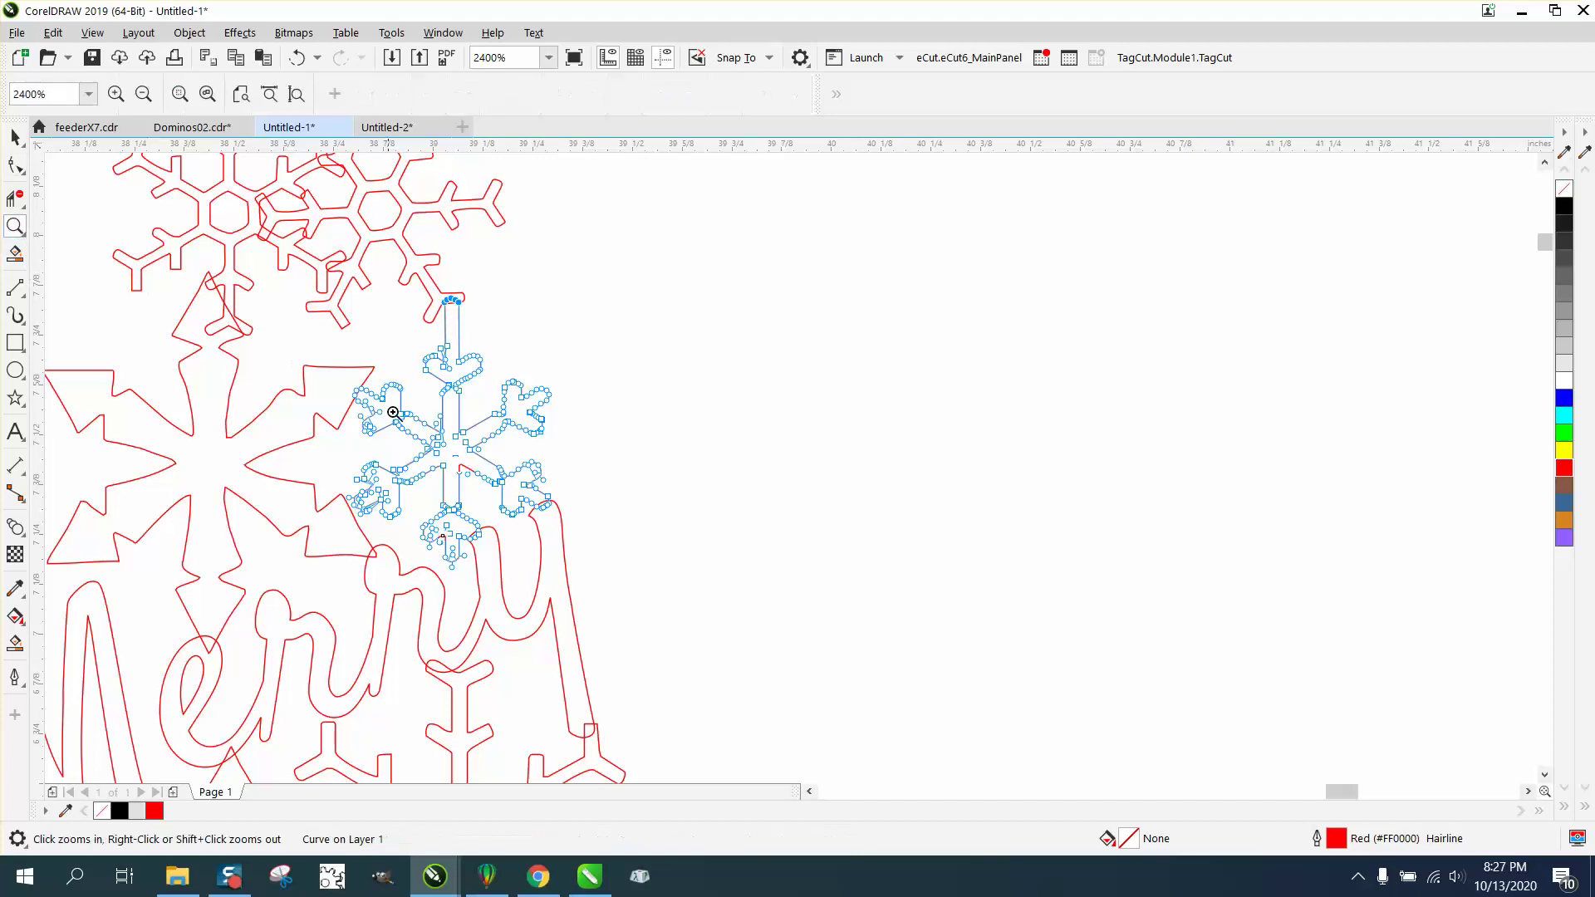
pyautogui.moveTo(322, 456); pyautogui.dragTo(453, 553)
pyautogui.press('F10')
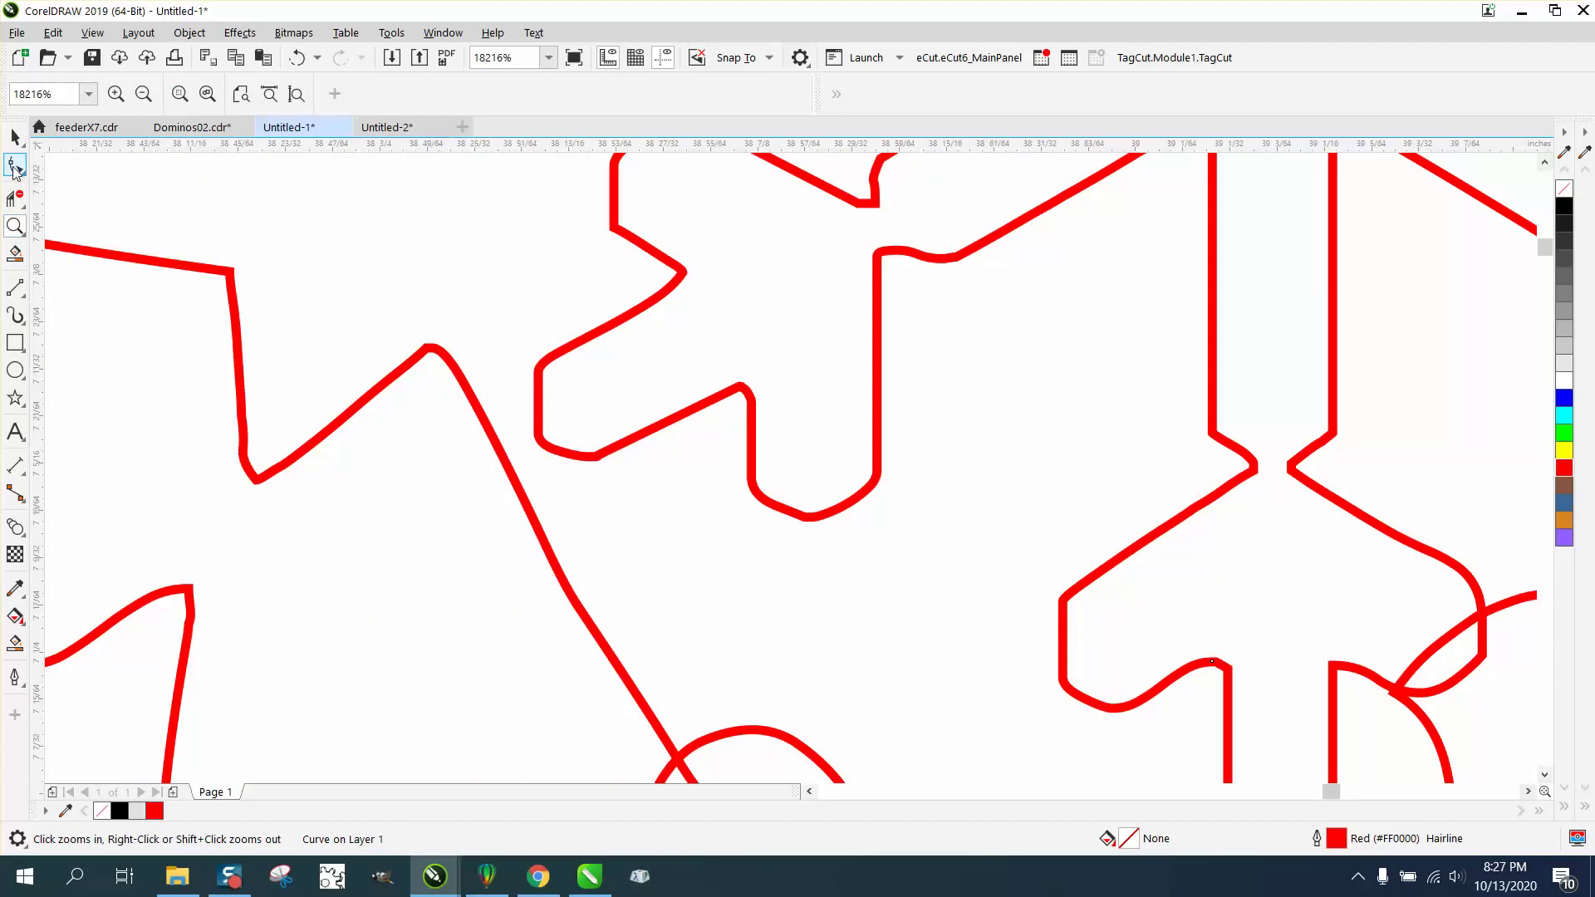
pyautogui.moveTo(490, 320); pyautogui.dragTo(515, 499)
pyautogui.scroll(-5, 465, 508)
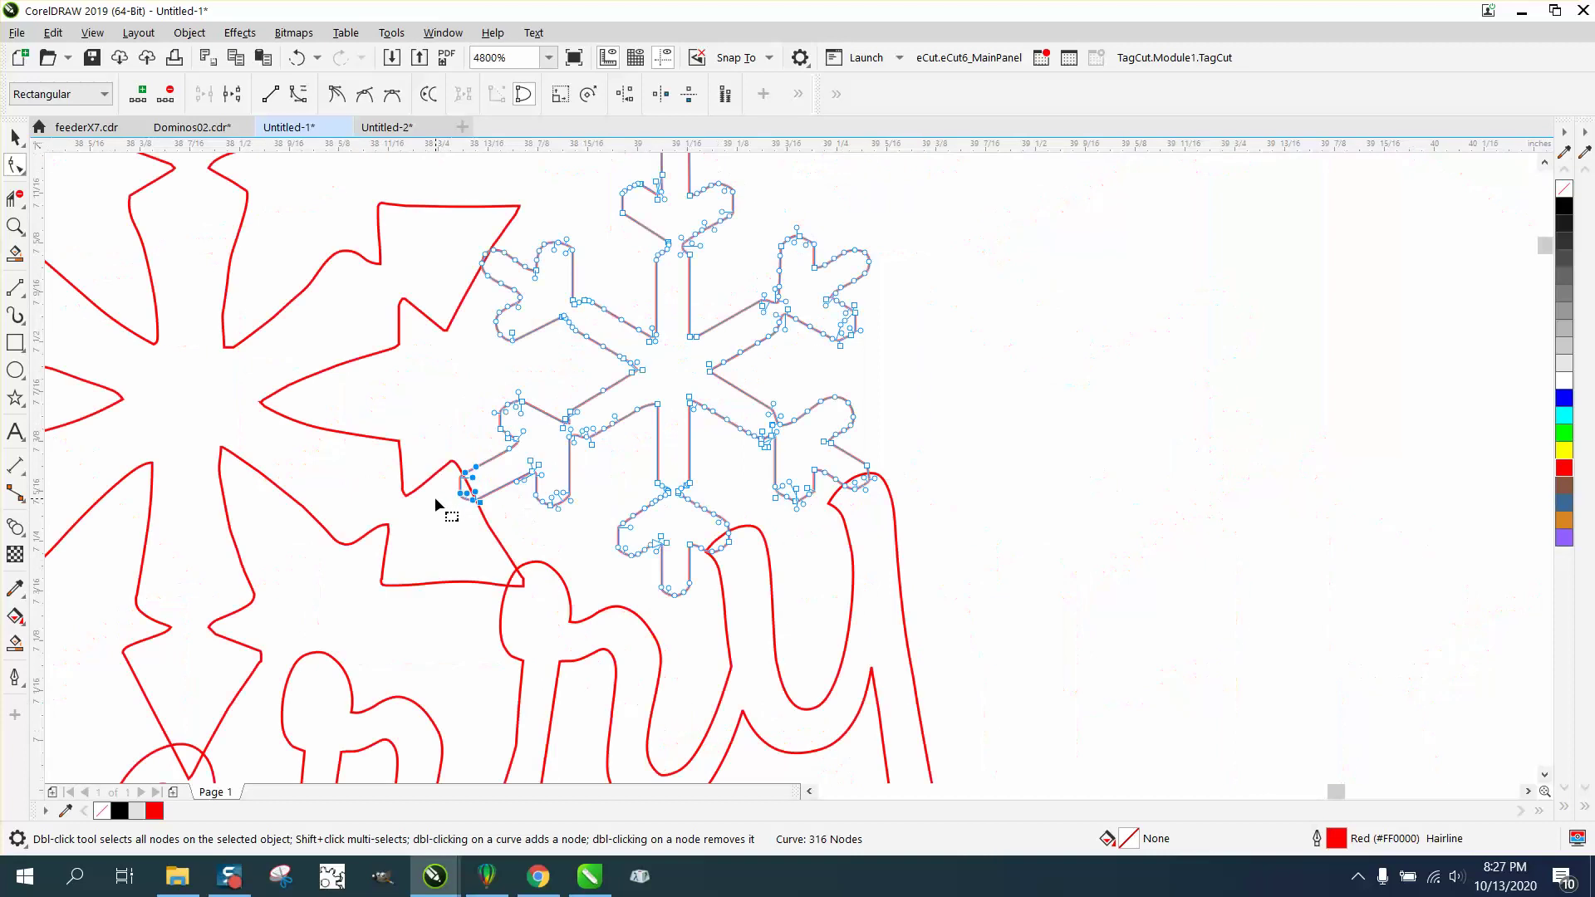
pyautogui.scroll(-2, 513, 590)
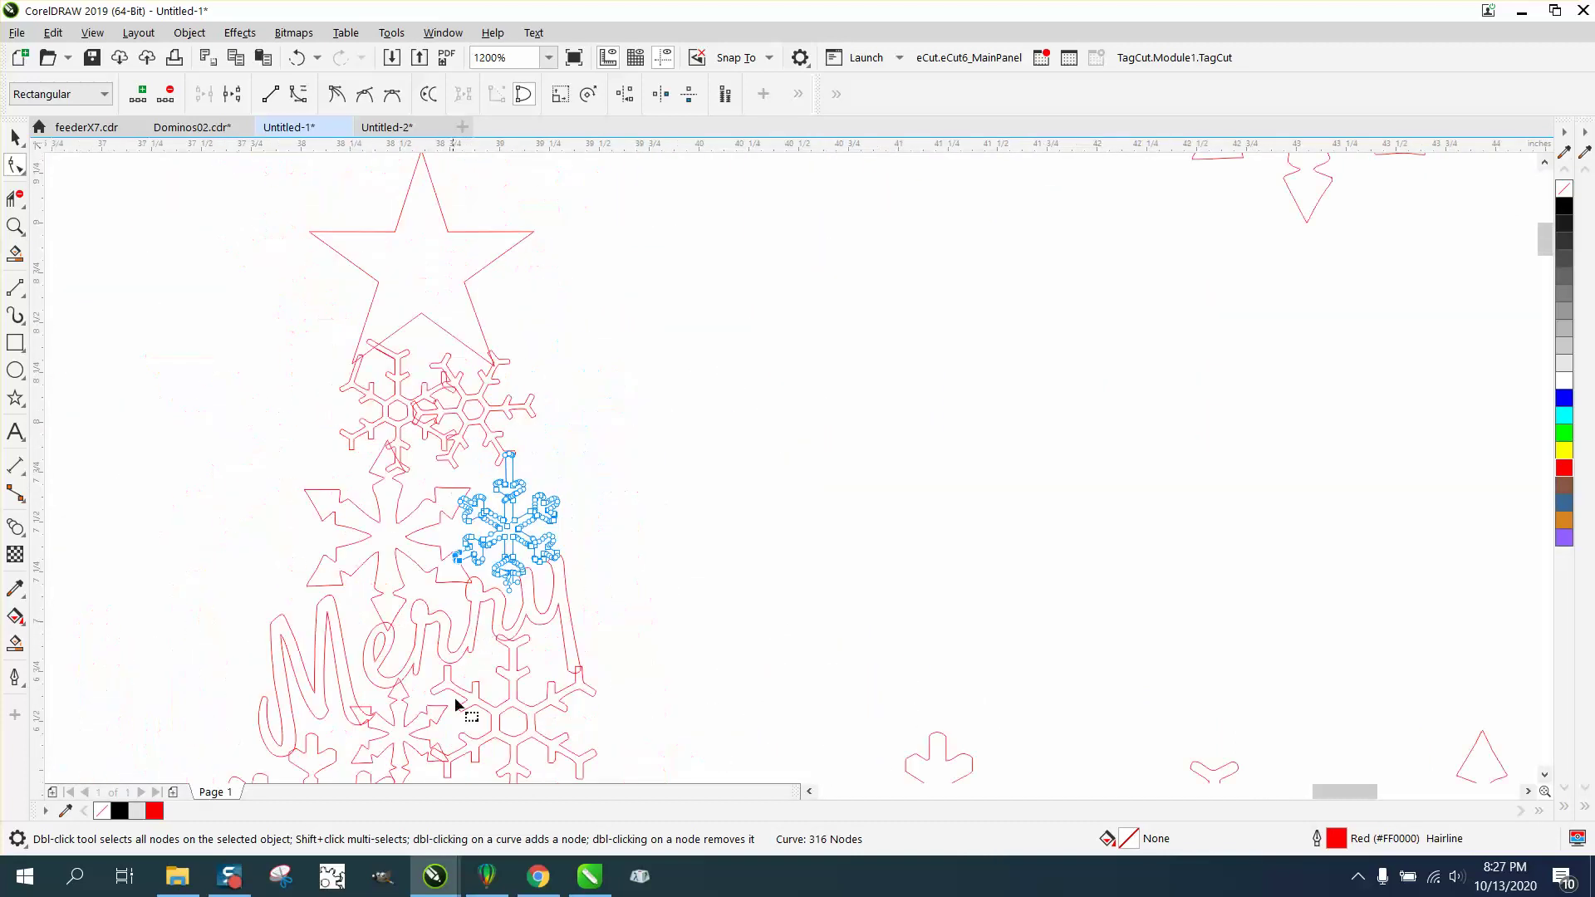
pyautogui.scroll(-2, 485, 690)
pyautogui.scroll(-2, 528, 691)
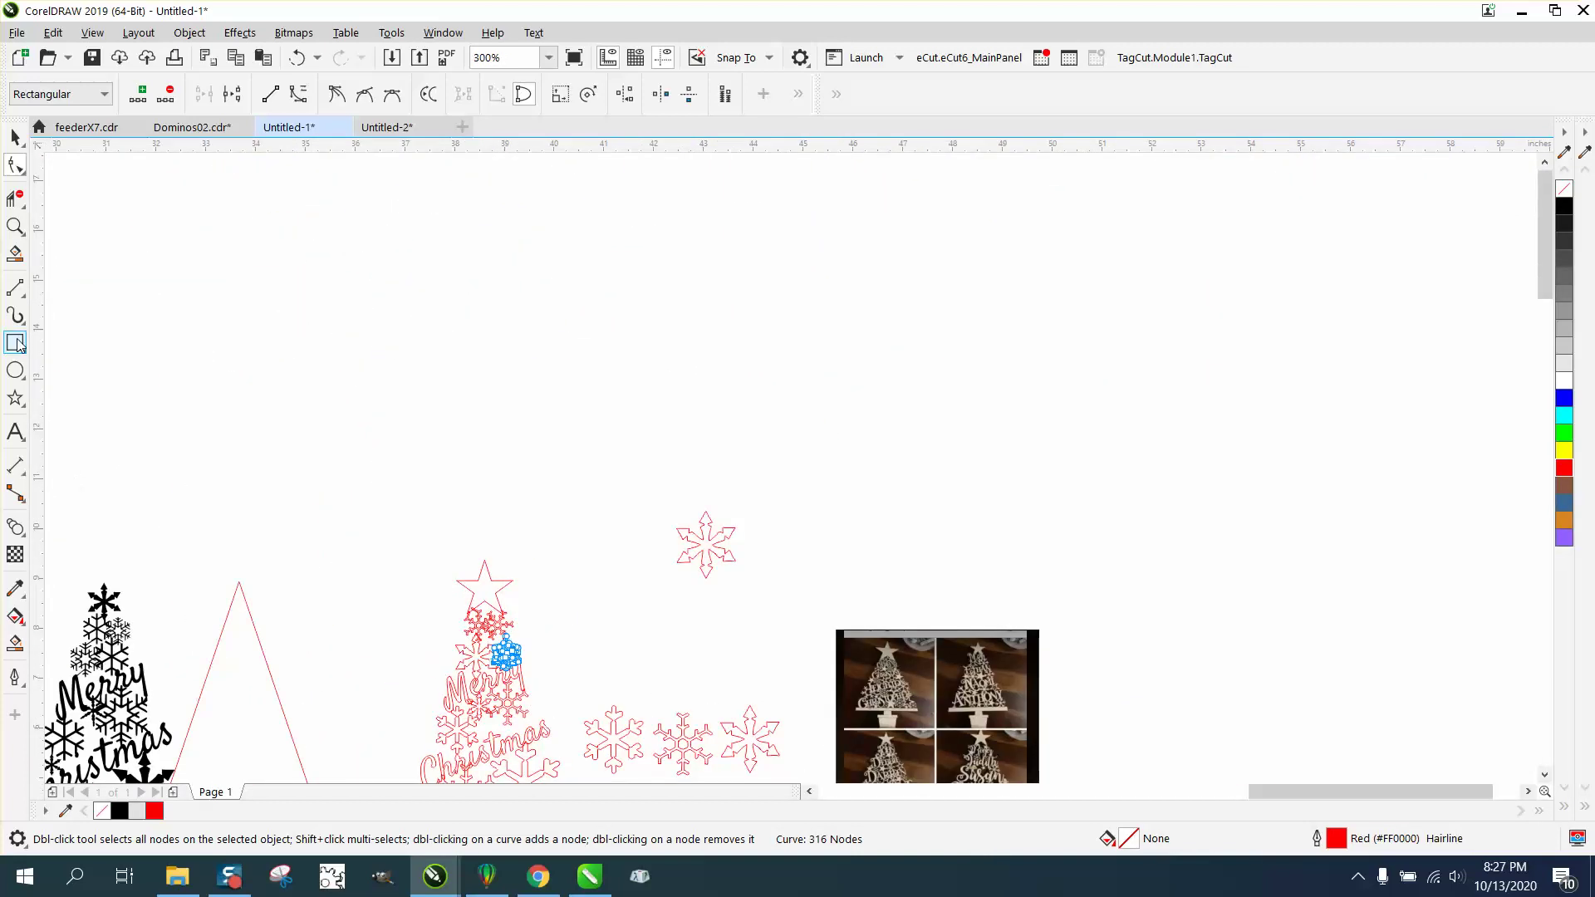
pyautogui.click(15, 226)
pyautogui.scroll(-2, 504, 687)
pyautogui.moveTo(477, 691); pyautogui.dragTo(570, 742)
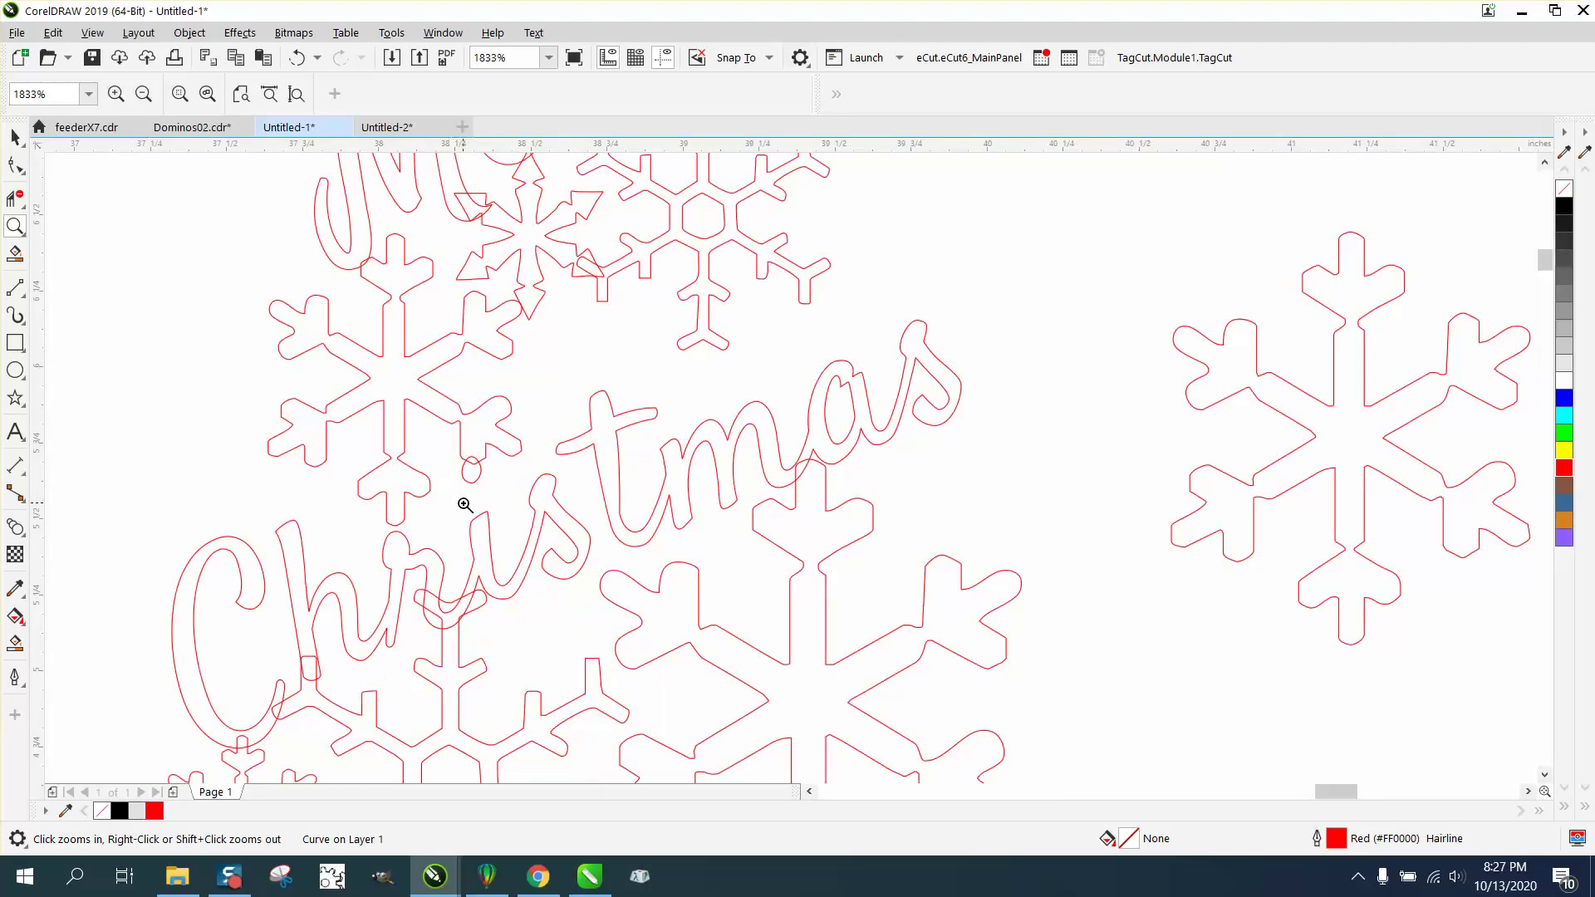
# Step: Drag the small snowflake's bottom-tip nodes down so its outline reaches into the Christmas lettering
pyautogui.click(15, 164)
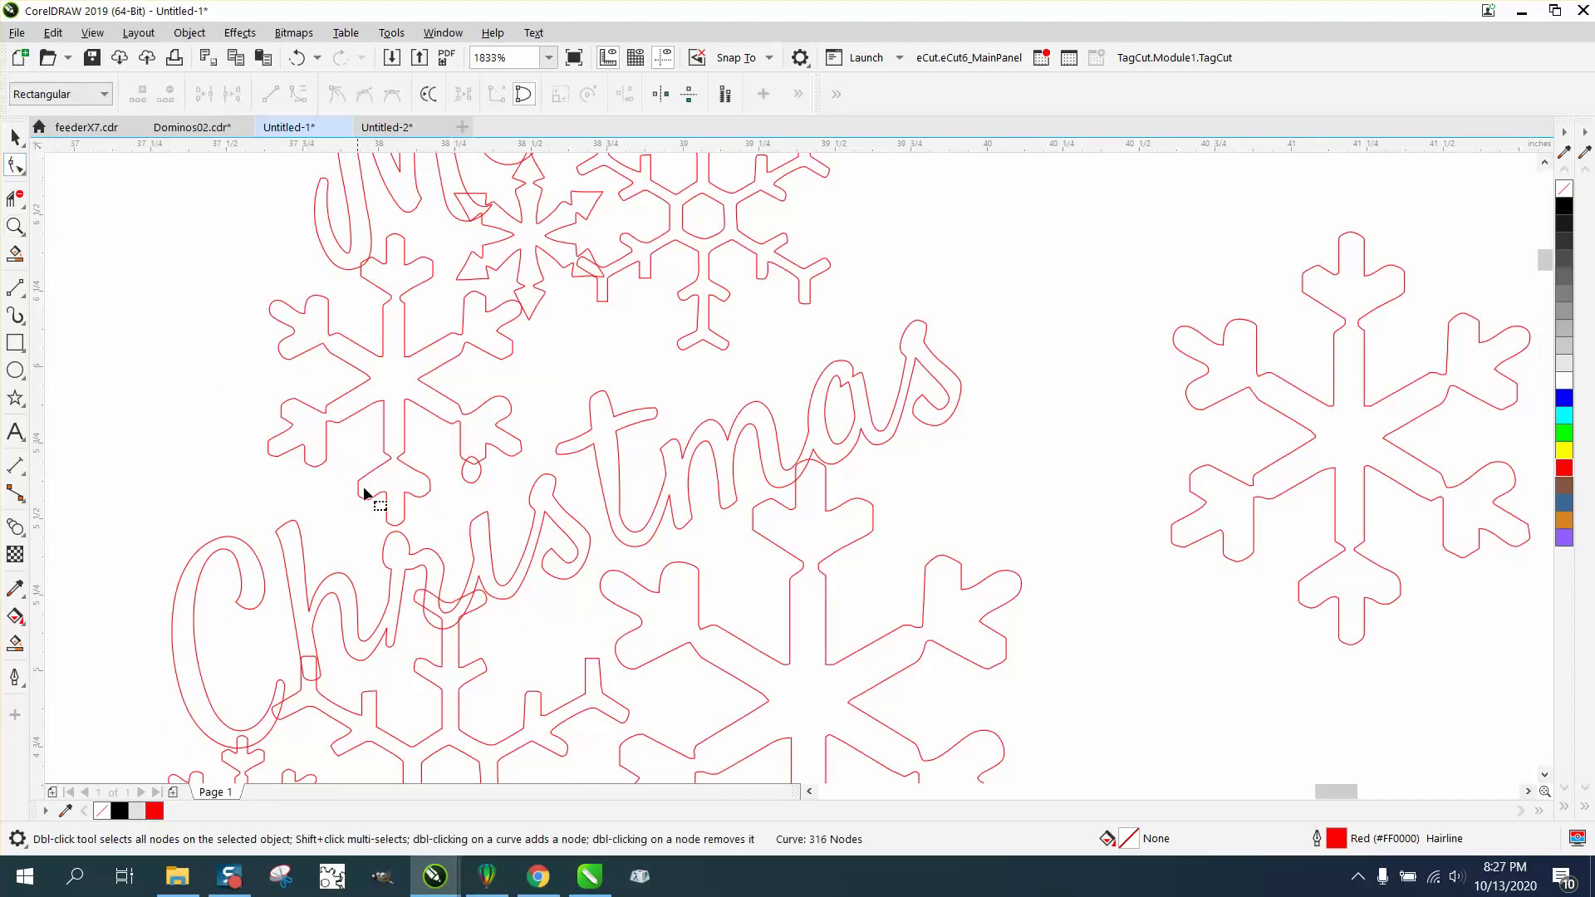
pyautogui.click(396, 520)
pyautogui.moveTo(370, 511); pyautogui.dragTo(433, 531)
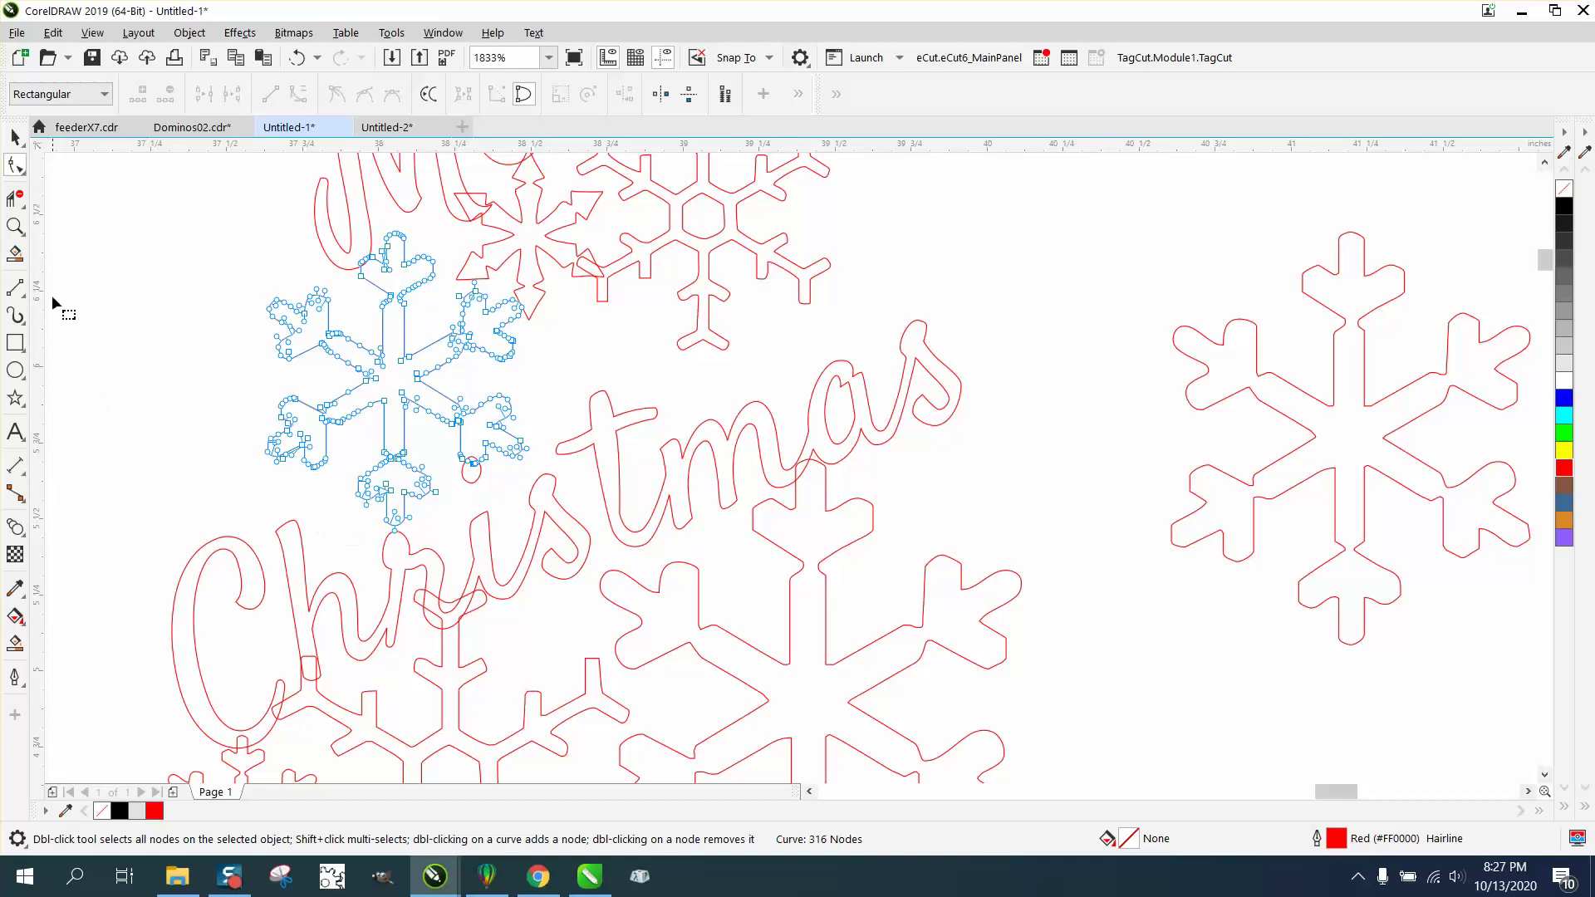
pyautogui.click(15, 226)
pyautogui.moveTo(334, 477); pyautogui.dragTo(527, 593)
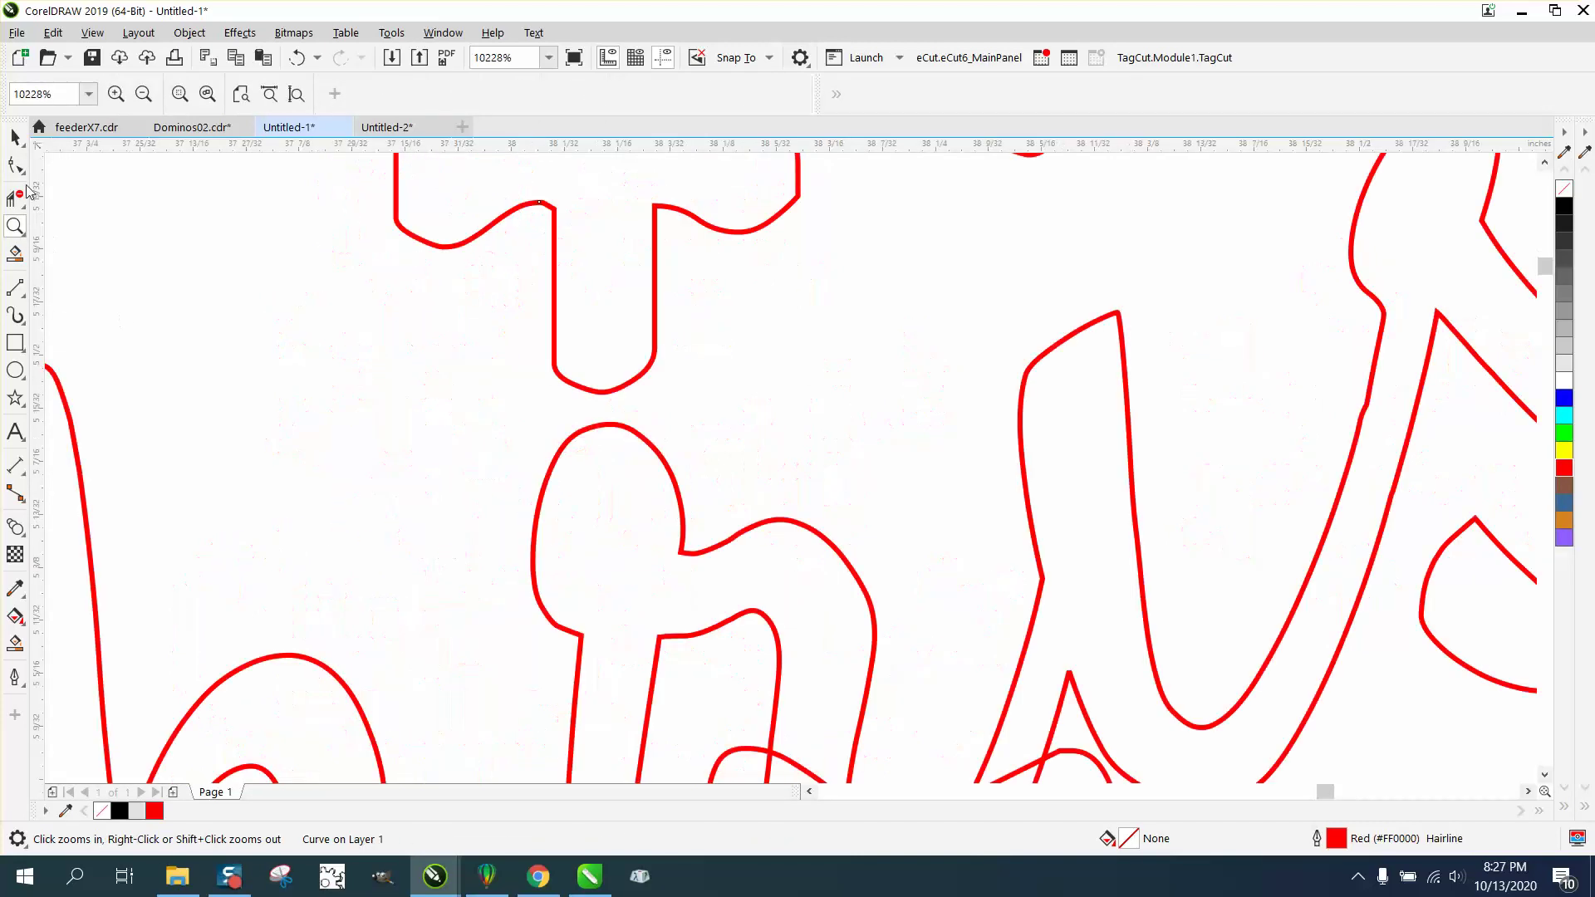
pyautogui.press('F10')
pyautogui.moveTo(525, 357); pyautogui.dragTo(638, 483)
pyautogui.scroll(-3, 447, 379)
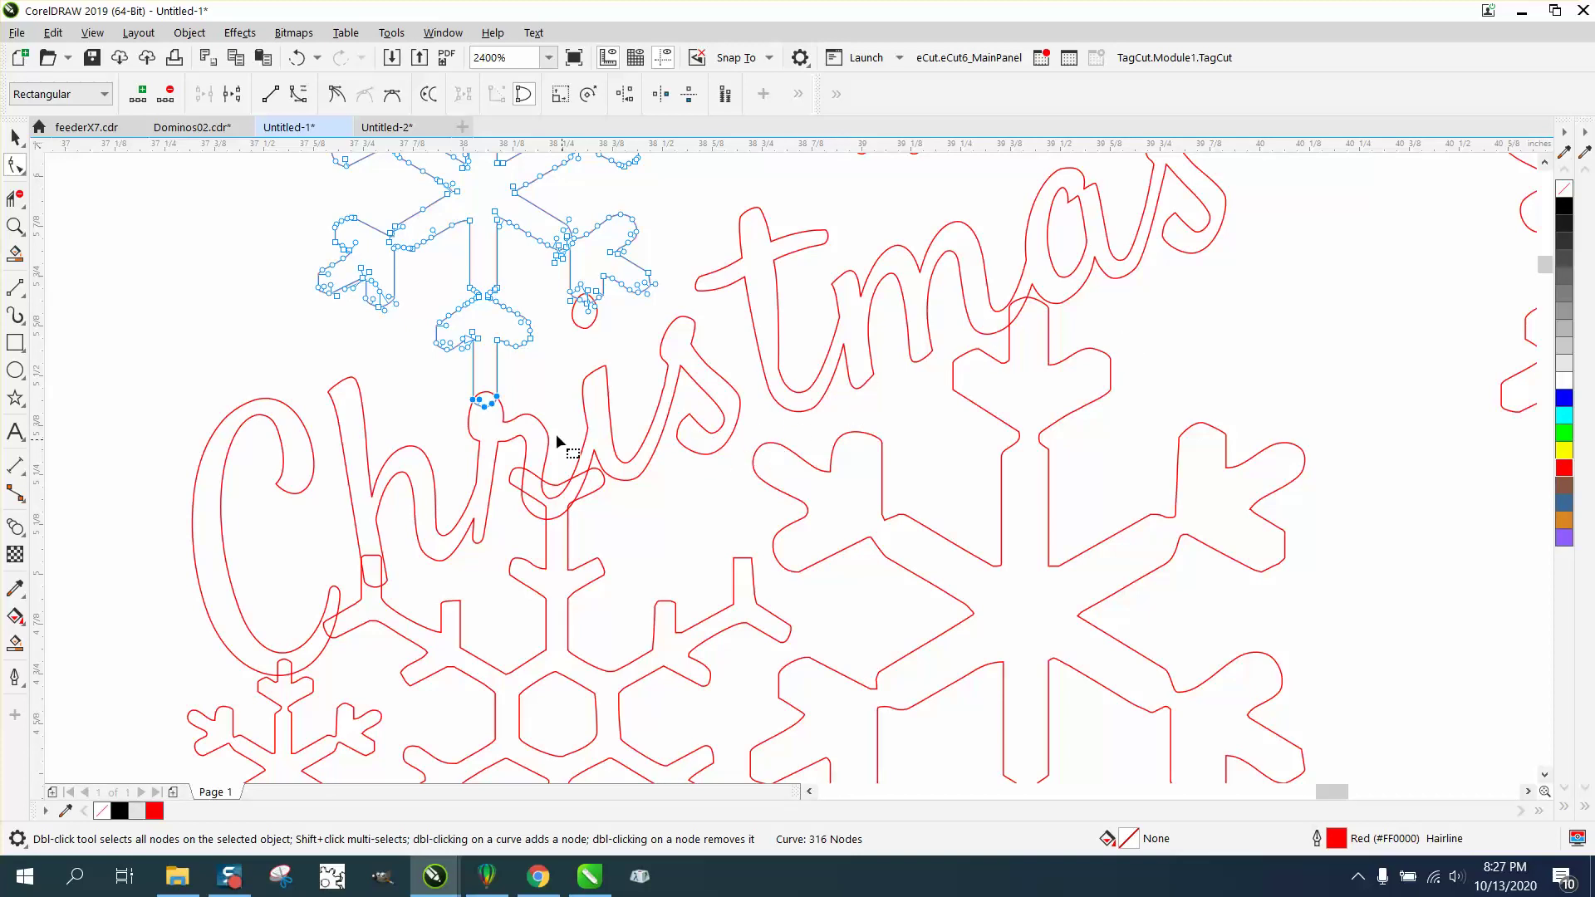
# Step: On the large snowflake, move an upper-left arm node and delete the extra top-bump nodes
pyautogui.click(766, 456)
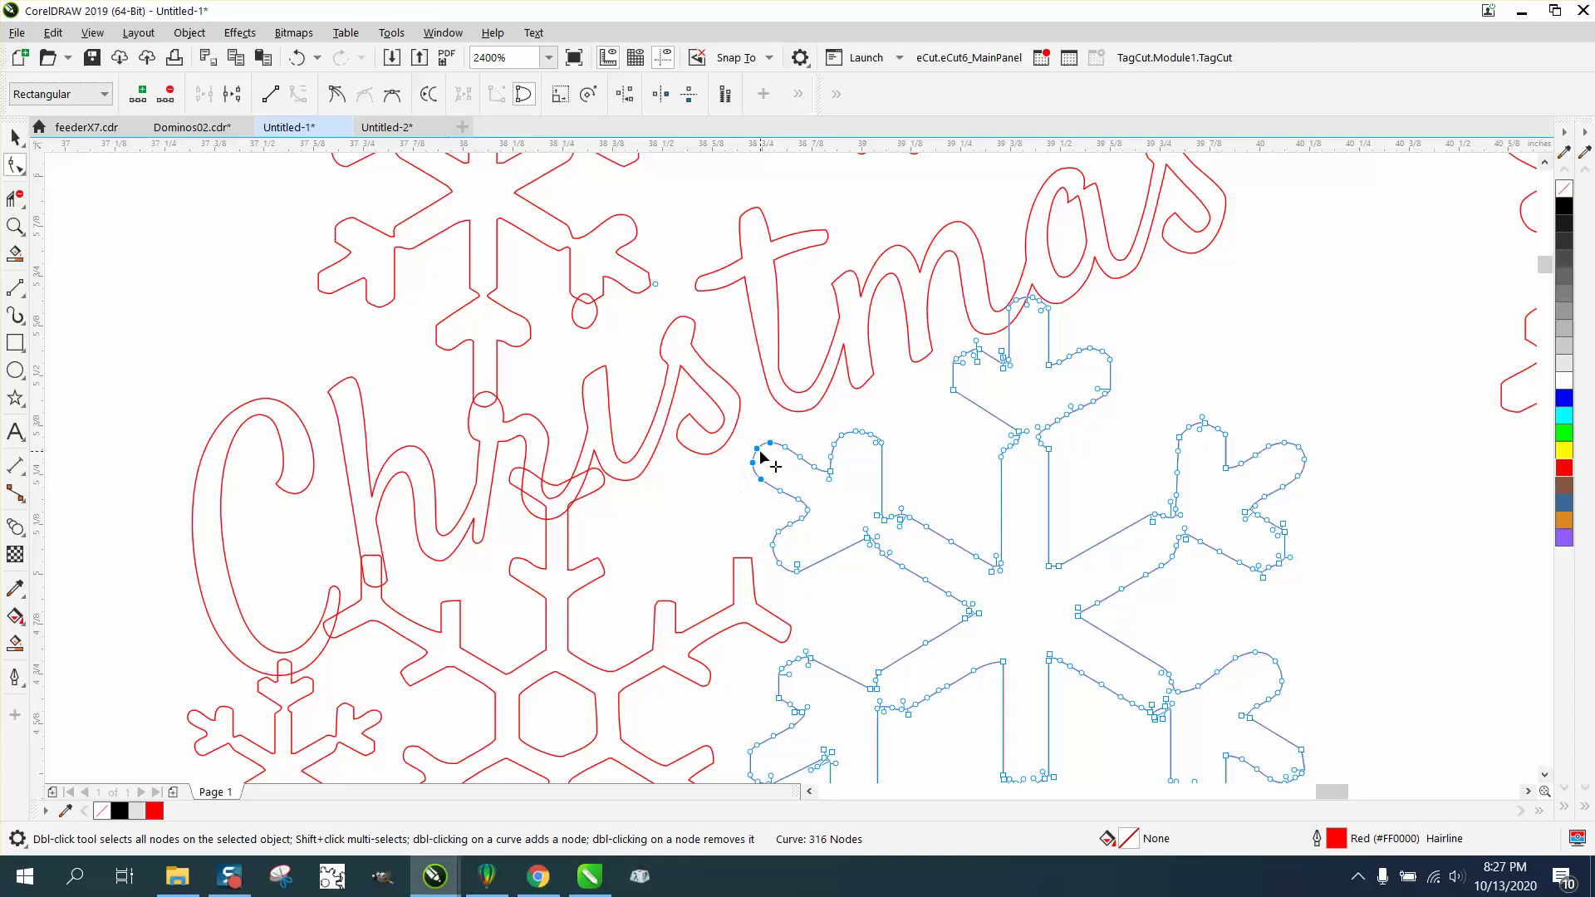
pyautogui.moveTo(757, 449); pyautogui.dragTo(734, 424)
pyautogui.moveTo(867, 455); pyautogui.dragTo(811, 395)
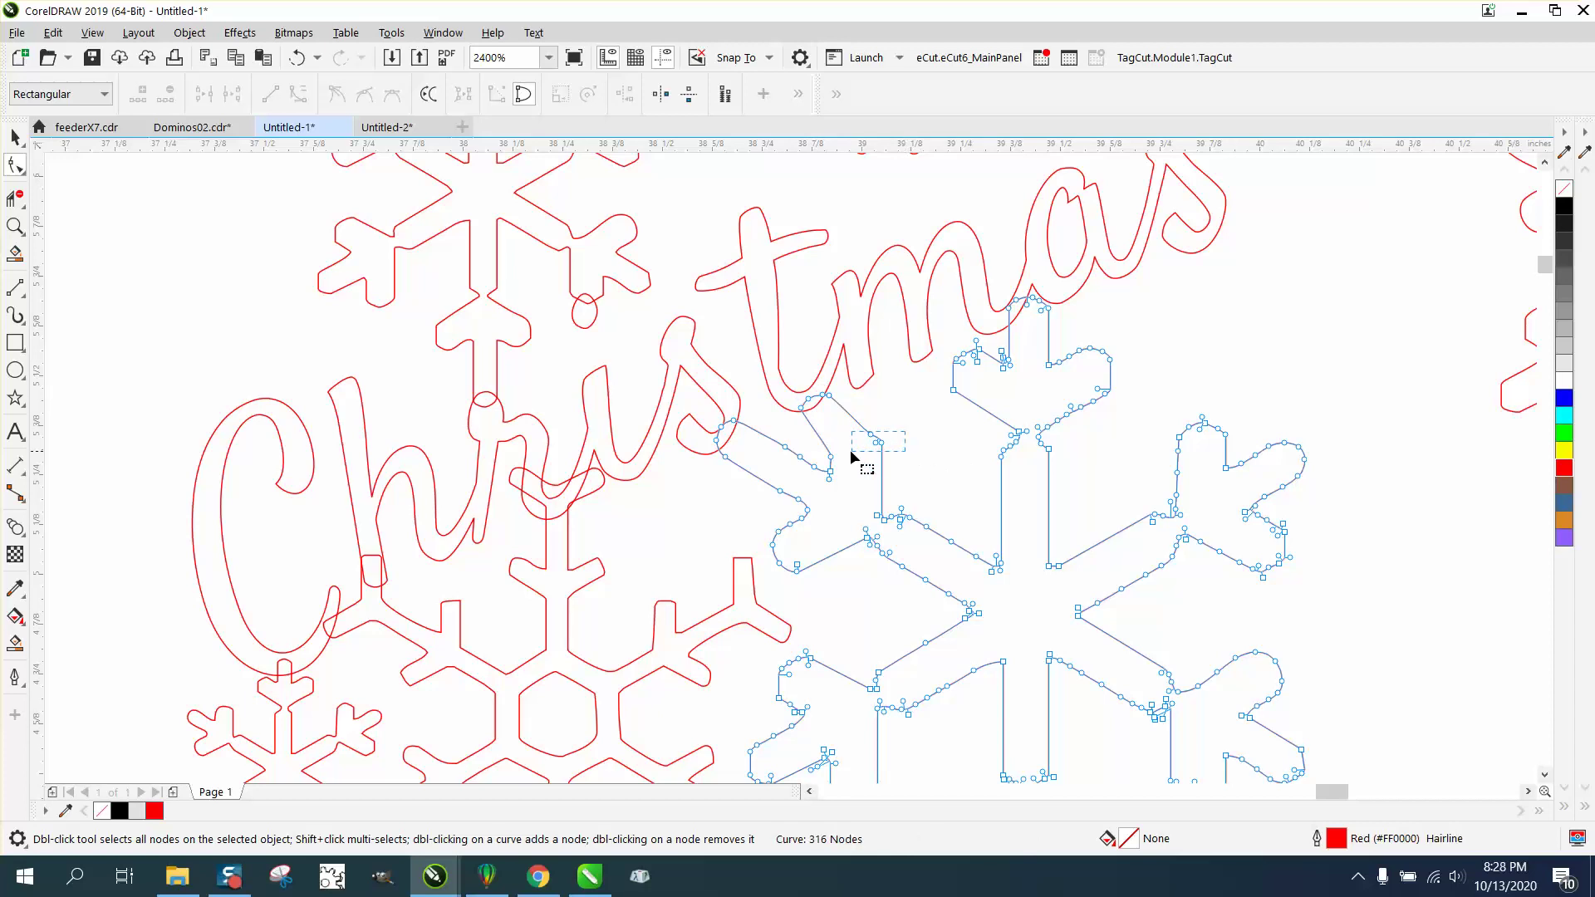
pyautogui.moveTo(850, 450); pyautogui.dragTo(849, 452)
pyautogui.press('Delete')
pyautogui.scroll(-1, 860, 457)
pyautogui.scroll(-2, 839, 440)
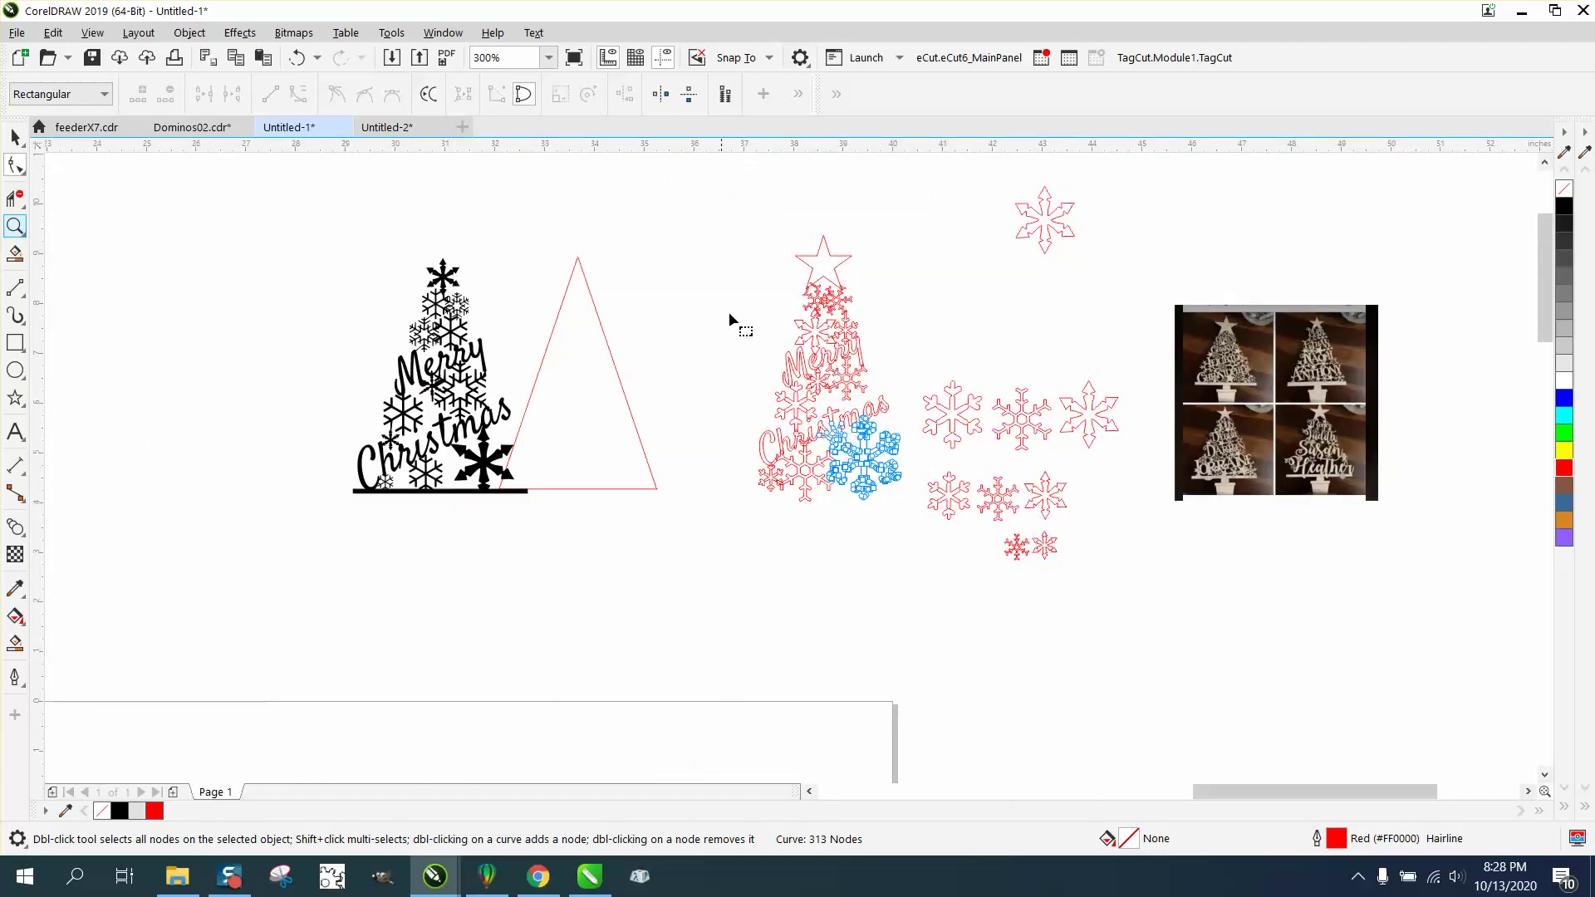
# Step: Drag two small spare snowflakes into the tree, placing one between Merry and Christmas
pyautogui.click(20, 229)
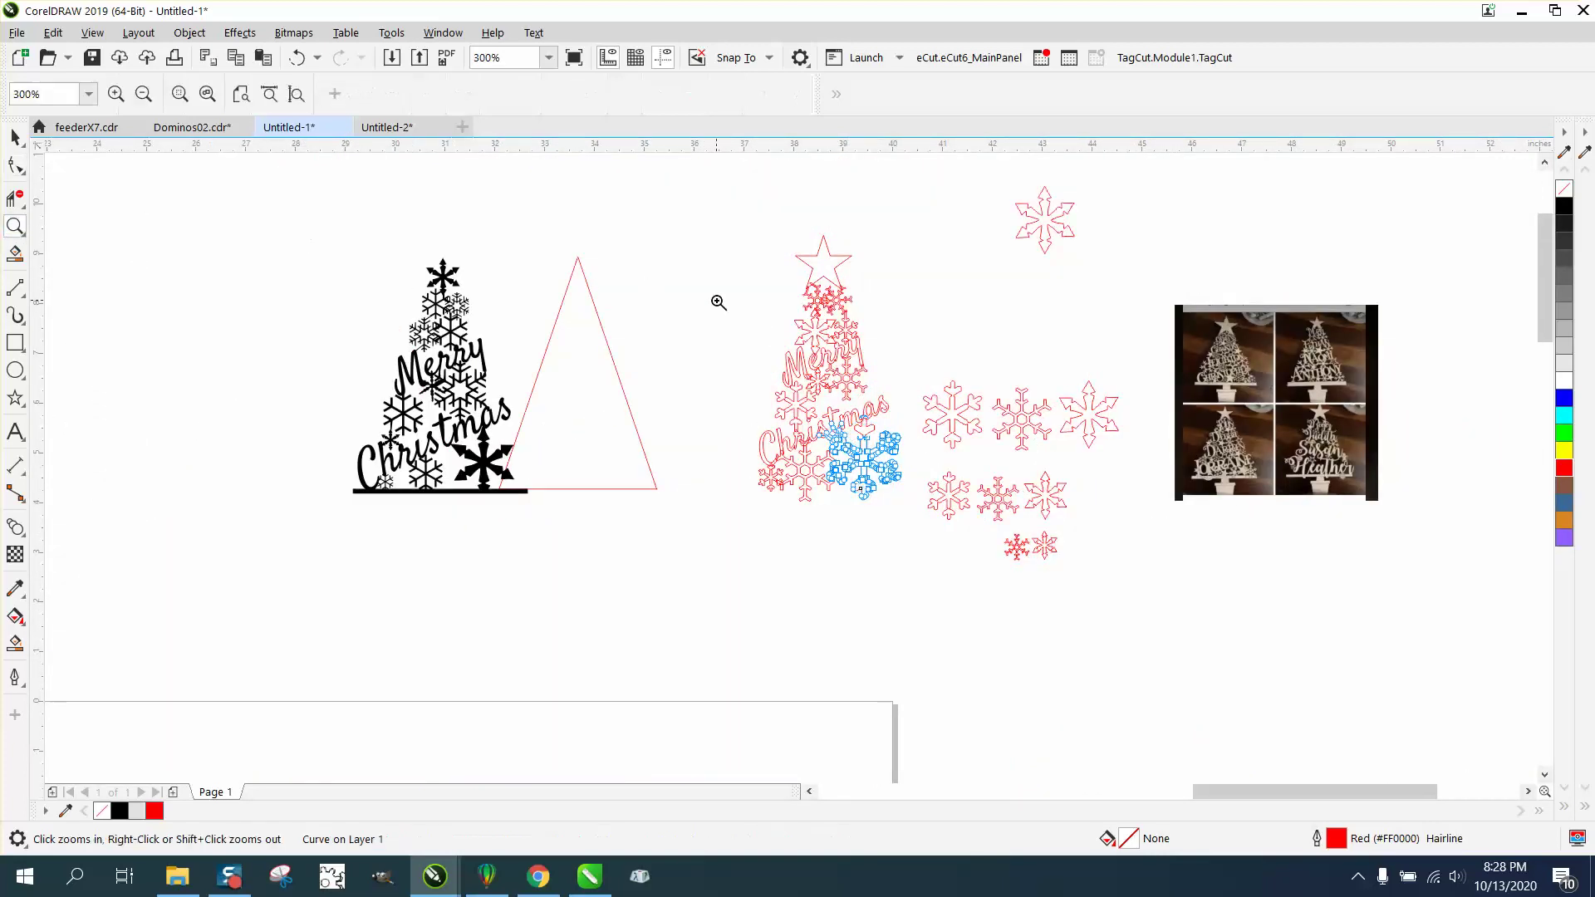
pyautogui.moveTo(1008, 506); pyautogui.dragTo(1006, 503)
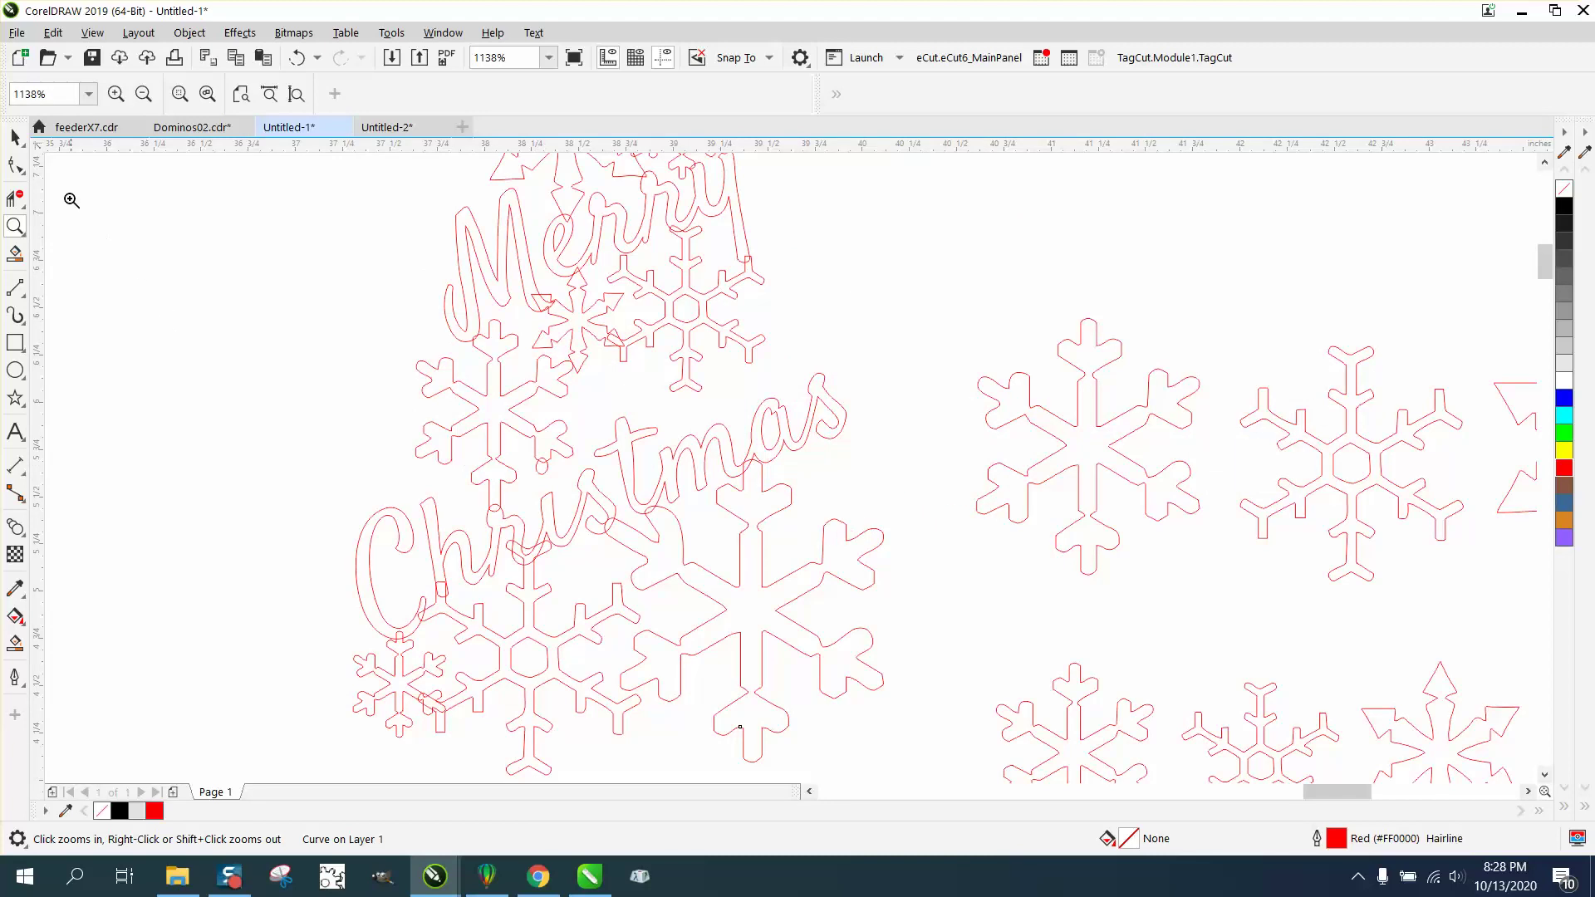
pyautogui.click(15, 137)
pyautogui.click(1259, 754)
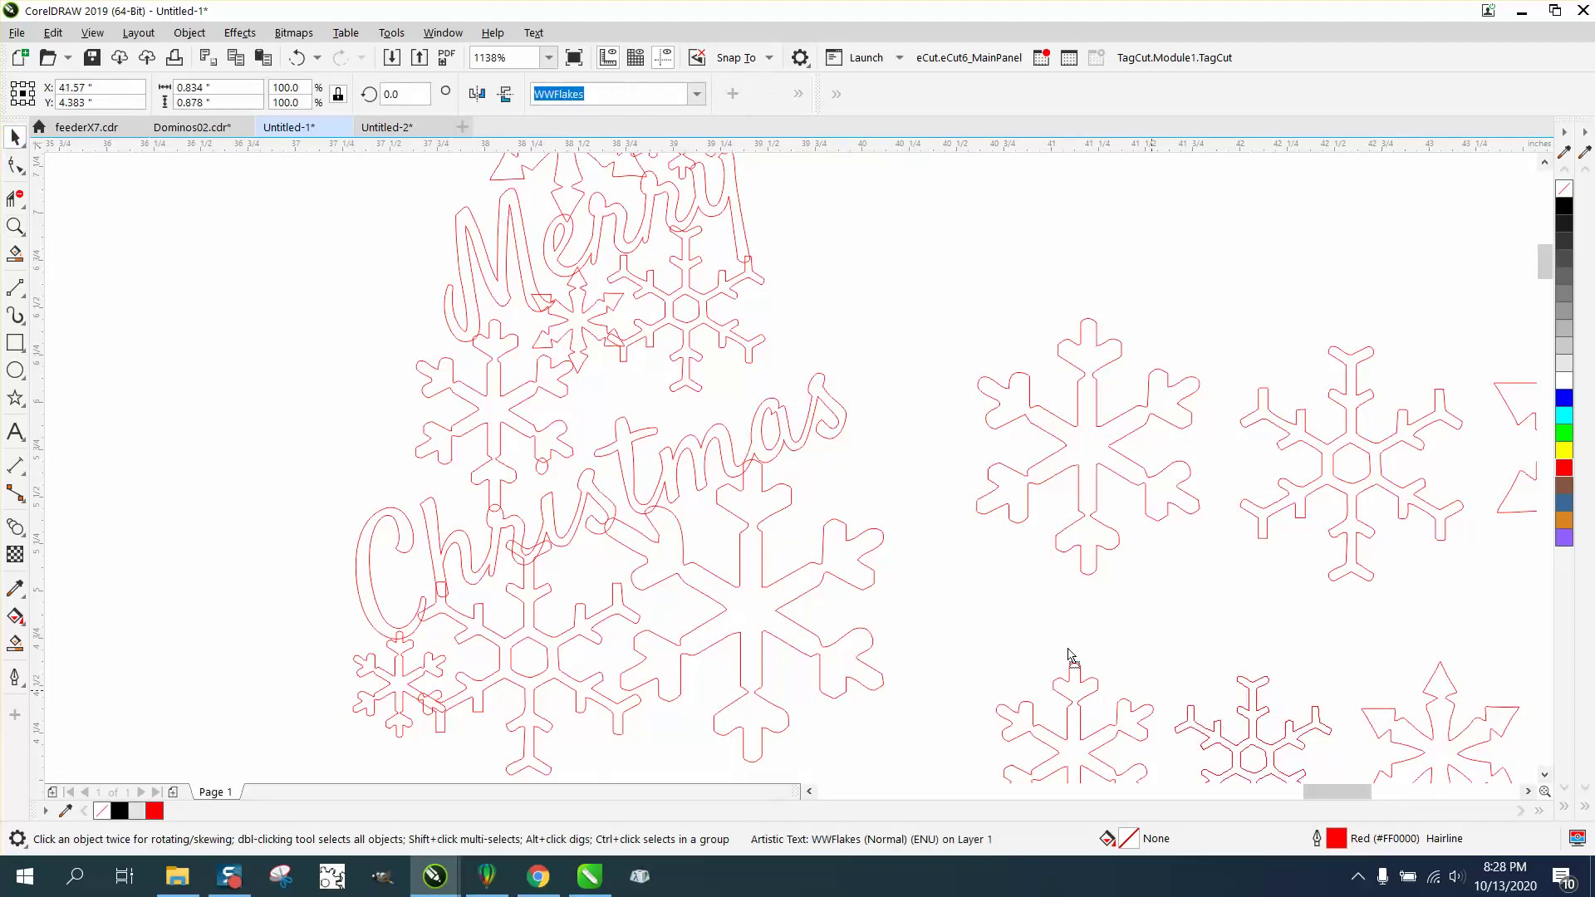
pyautogui.moveTo(1303, 741); pyautogui.dragTo(964, 240)
pyautogui.scroll(-2, 911, 285)
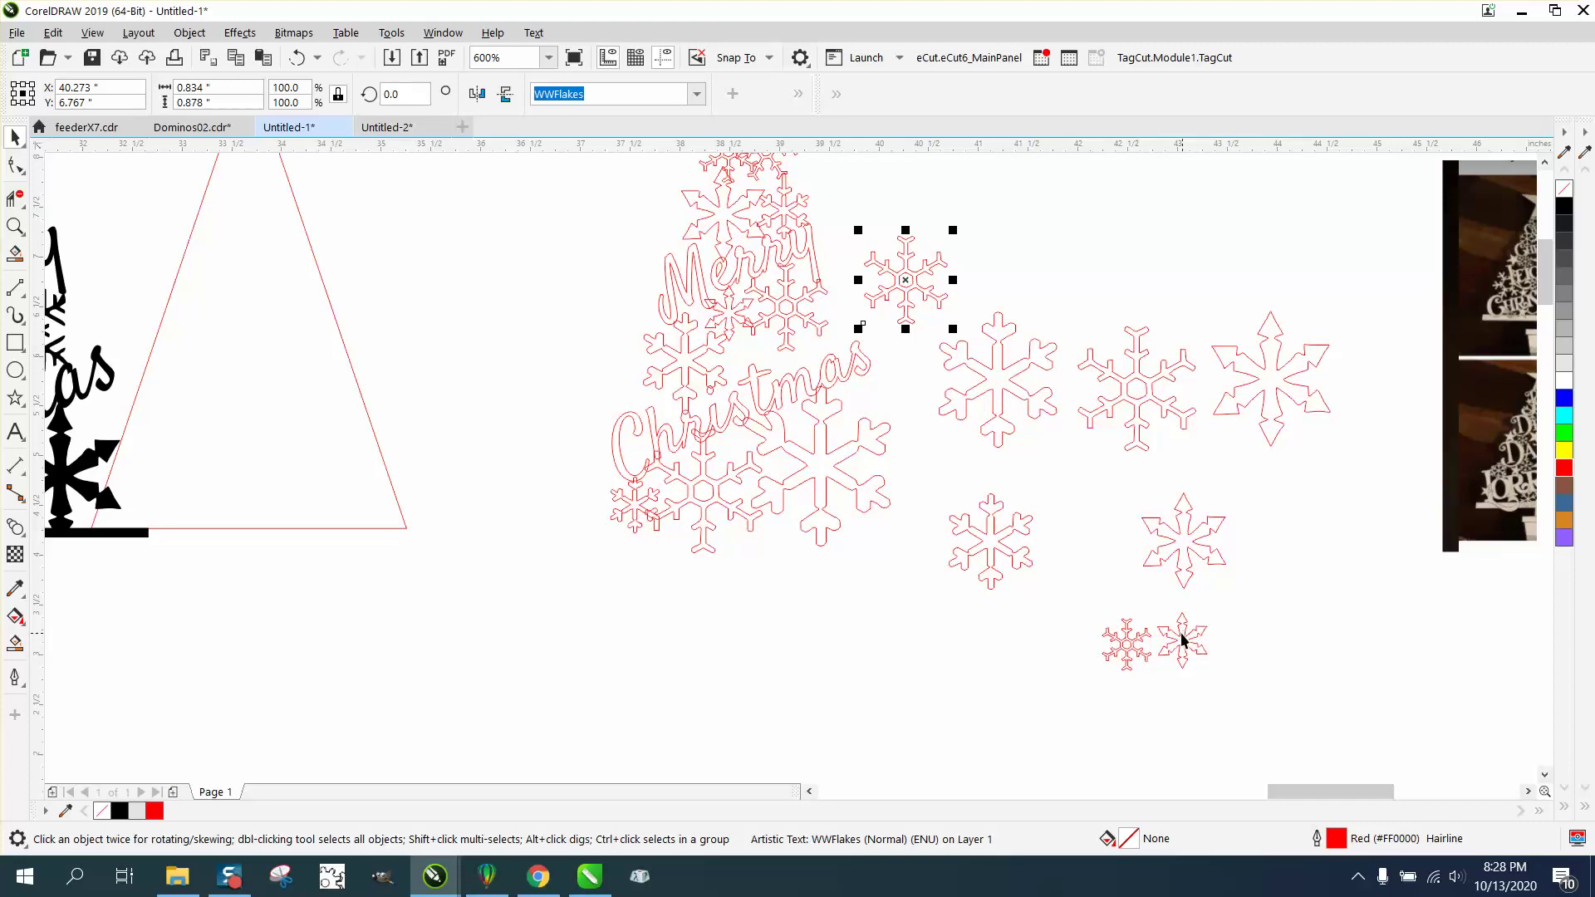
pyautogui.moveTo(1183, 640); pyautogui.dragTo(894, 341)
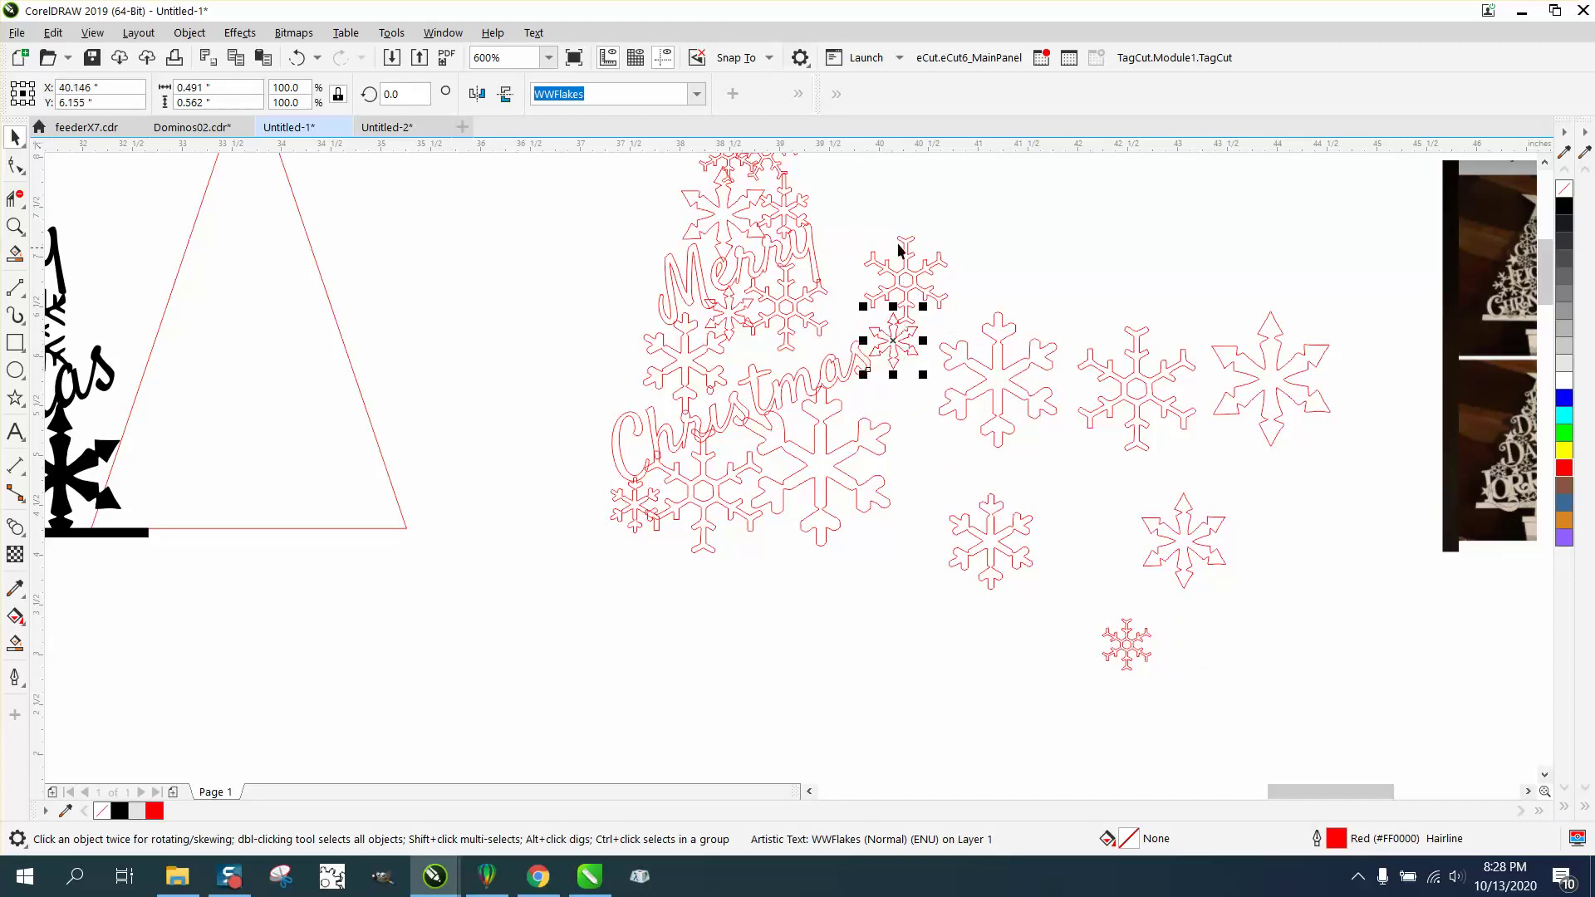
pyautogui.moveTo(904, 279); pyautogui.dragTo(1020, 279)
pyautogui.moveTo(898, 332); pyautogui.dragTo(867, 341)
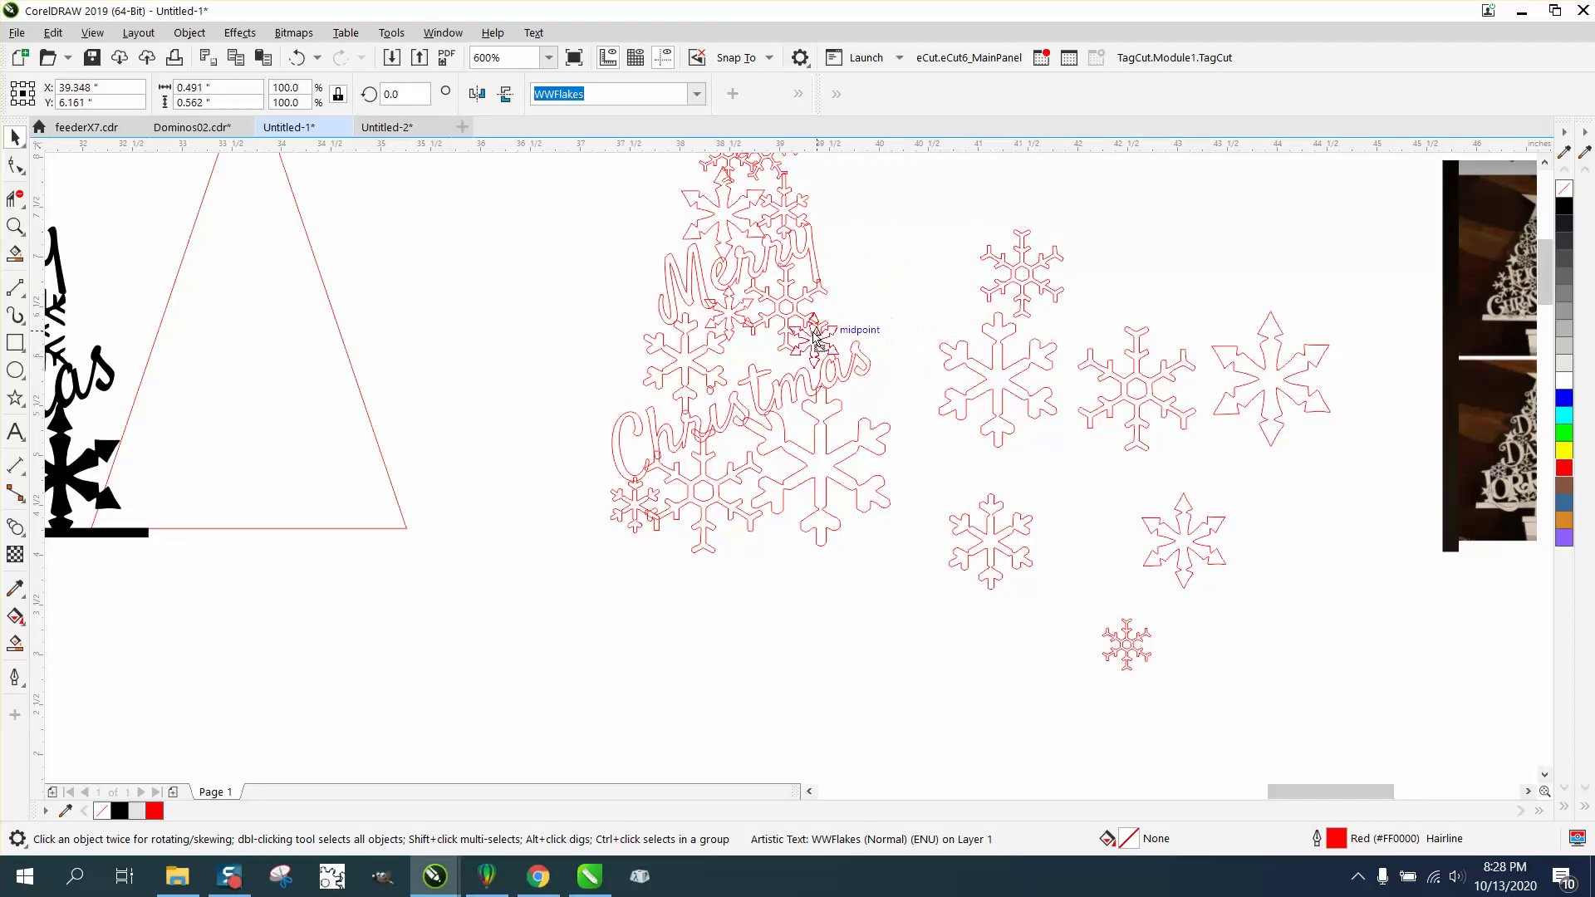
pyautogui.moveTo(817, 339); pyautogui.dragTo(817, 335)
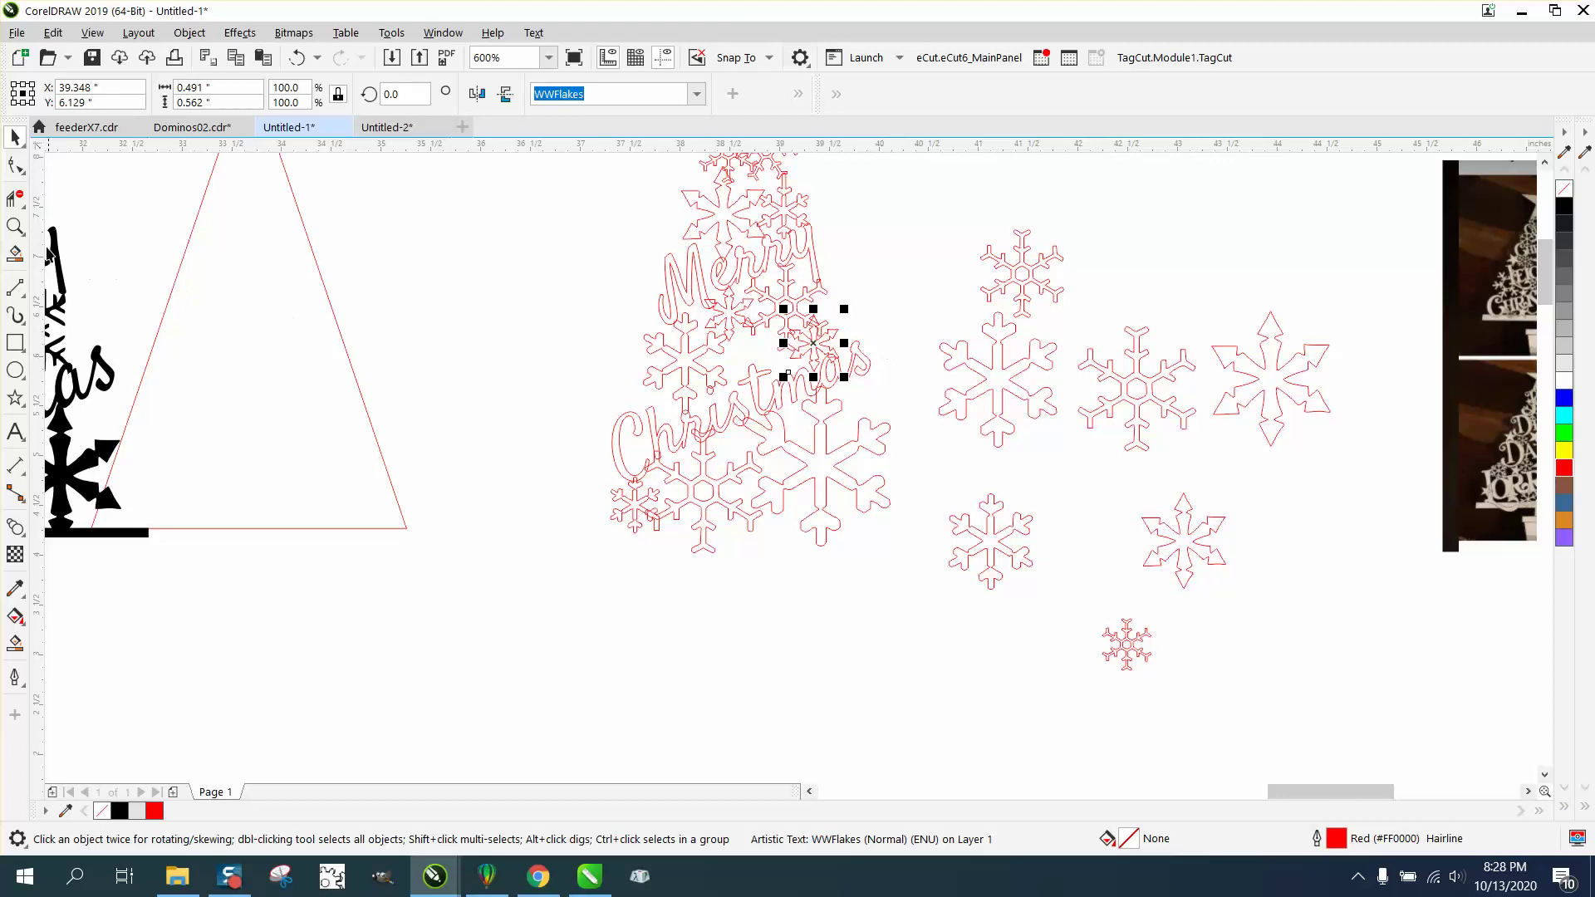
# Step: Zoom in on the end of Christmas to check the snowflake's overlaps
pyautogui.click(15, 226)
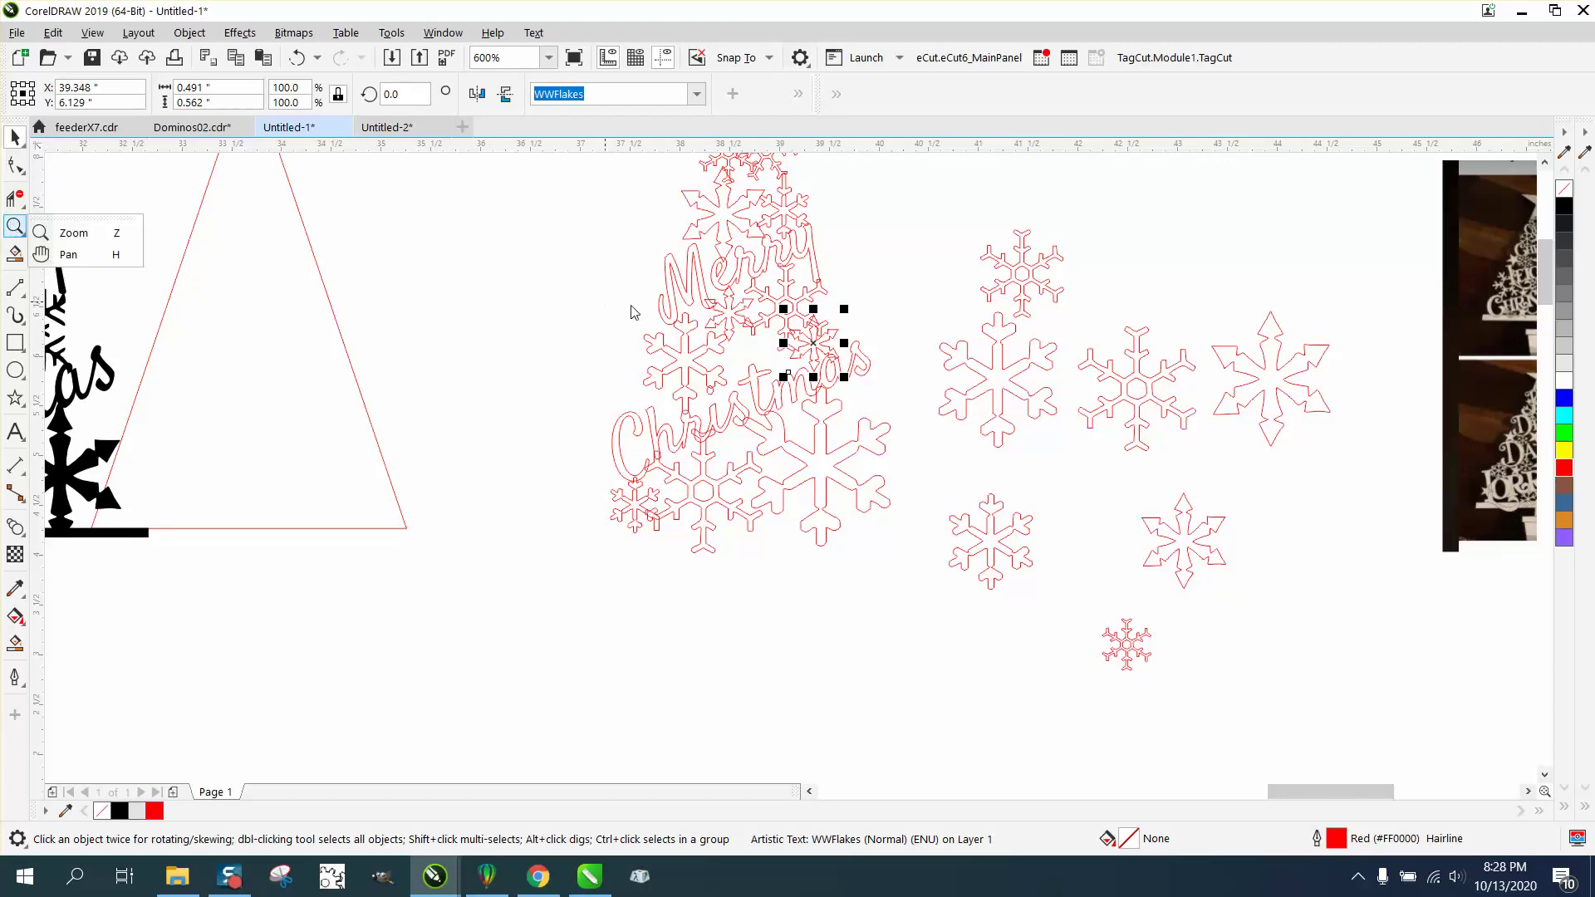
pyautogui.click(73, 233)
pyautogui.moveTo(746, 309); pyautogui.dragTo(924, 419)
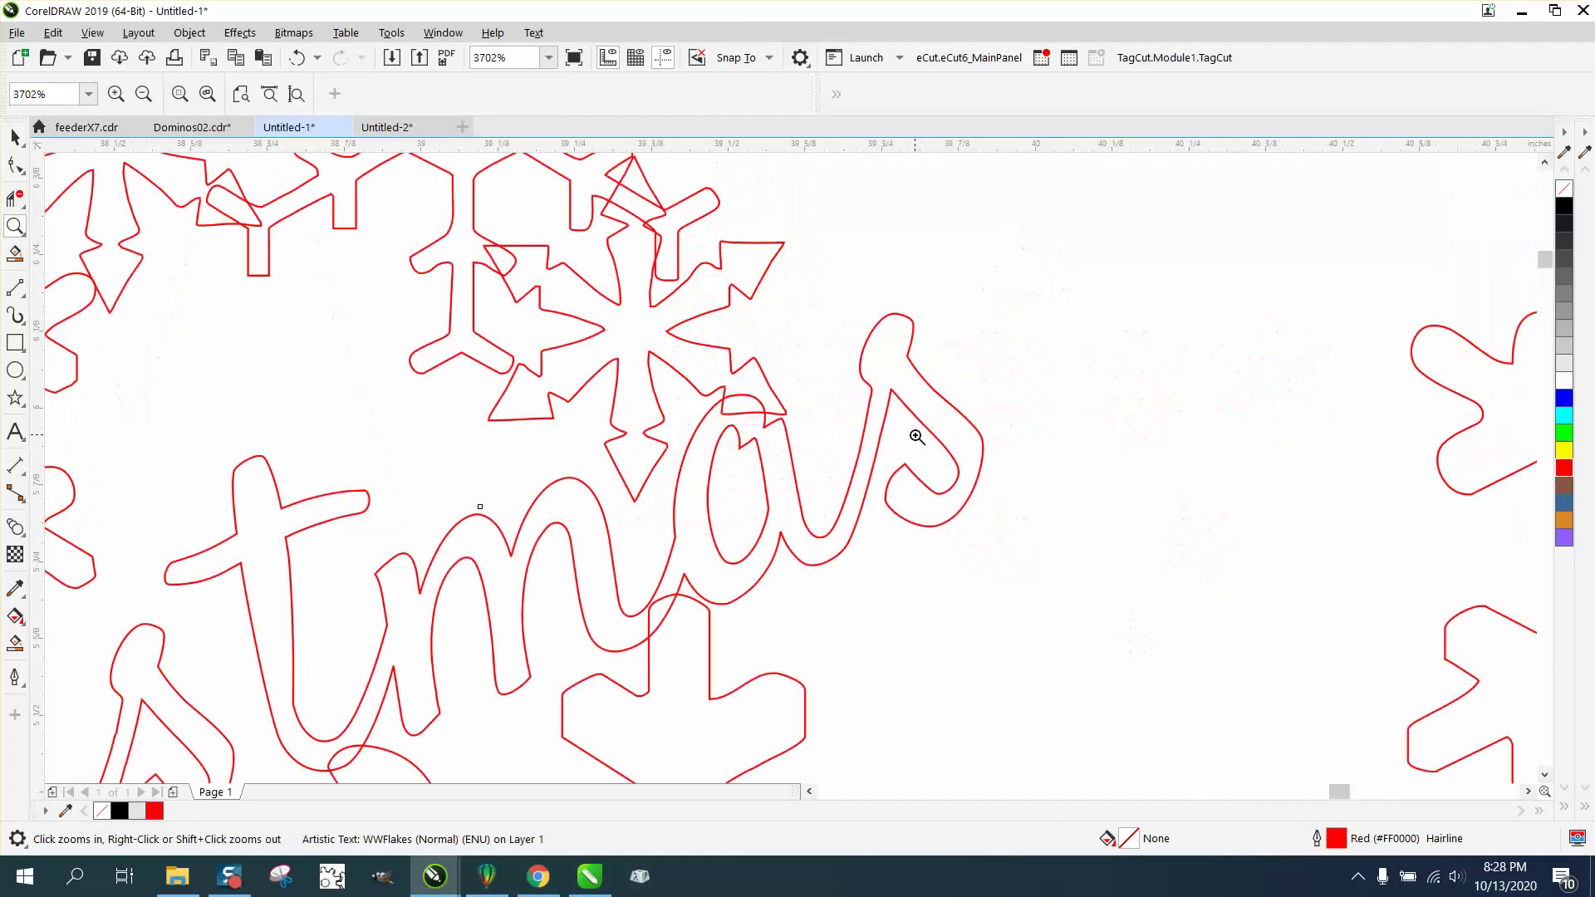
pyautogui.scroll(-5, 904, 451)
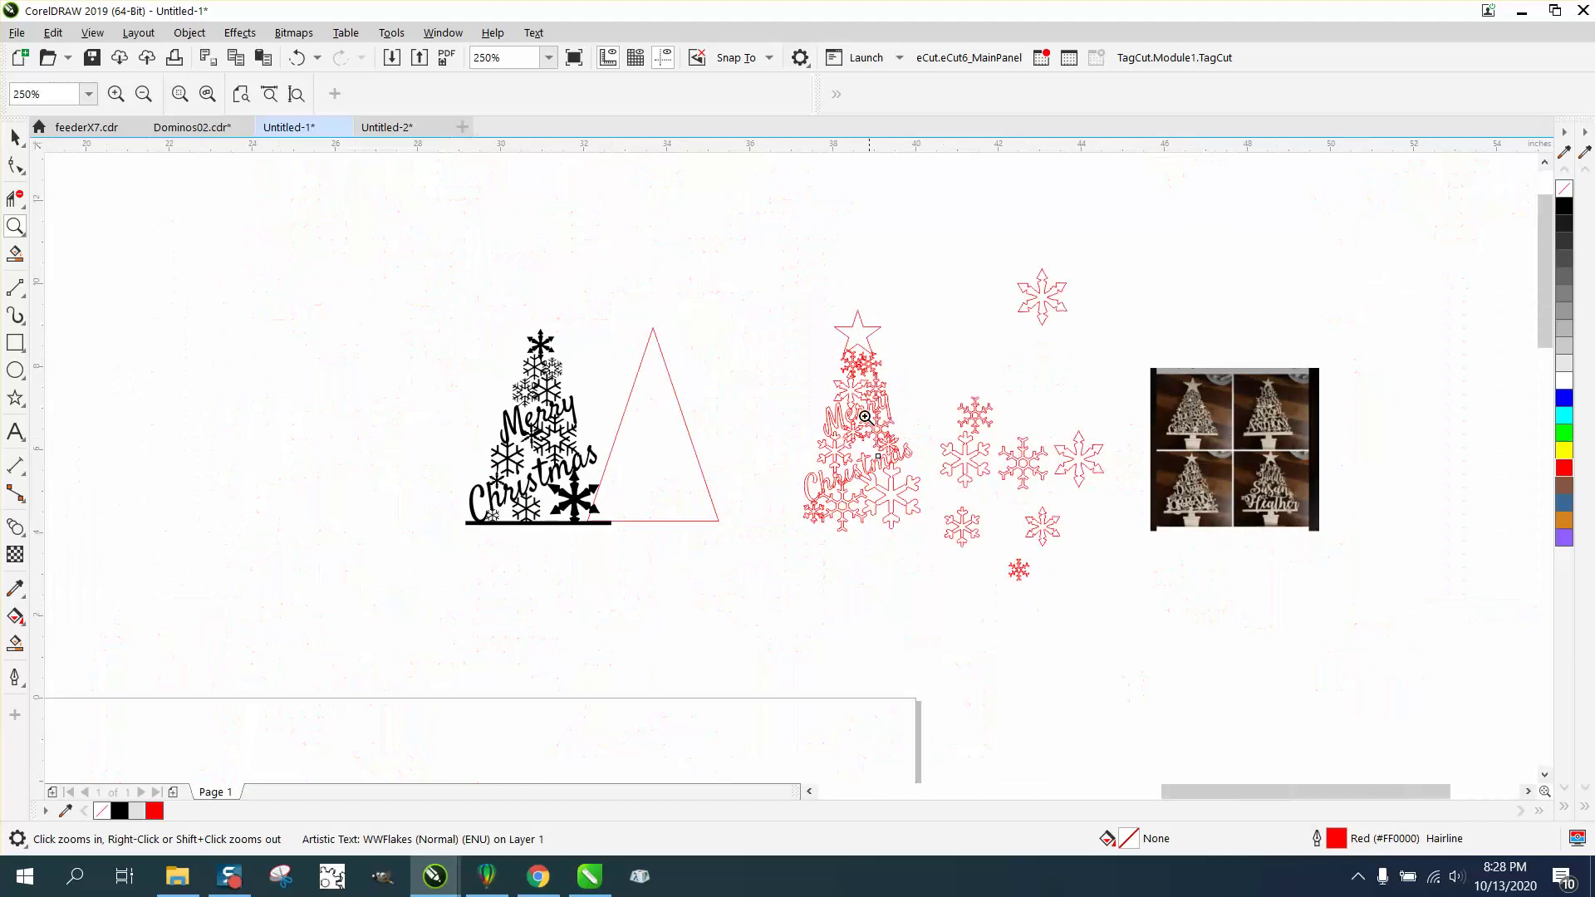
# Step: Move the loose spare snowflakes away from the red tree design
pyautogui.click(15, 137)
pyautogui.click(887, 442)
pyautogui.moveTo(752, 294); pyautogui.dragTo(934, 545)
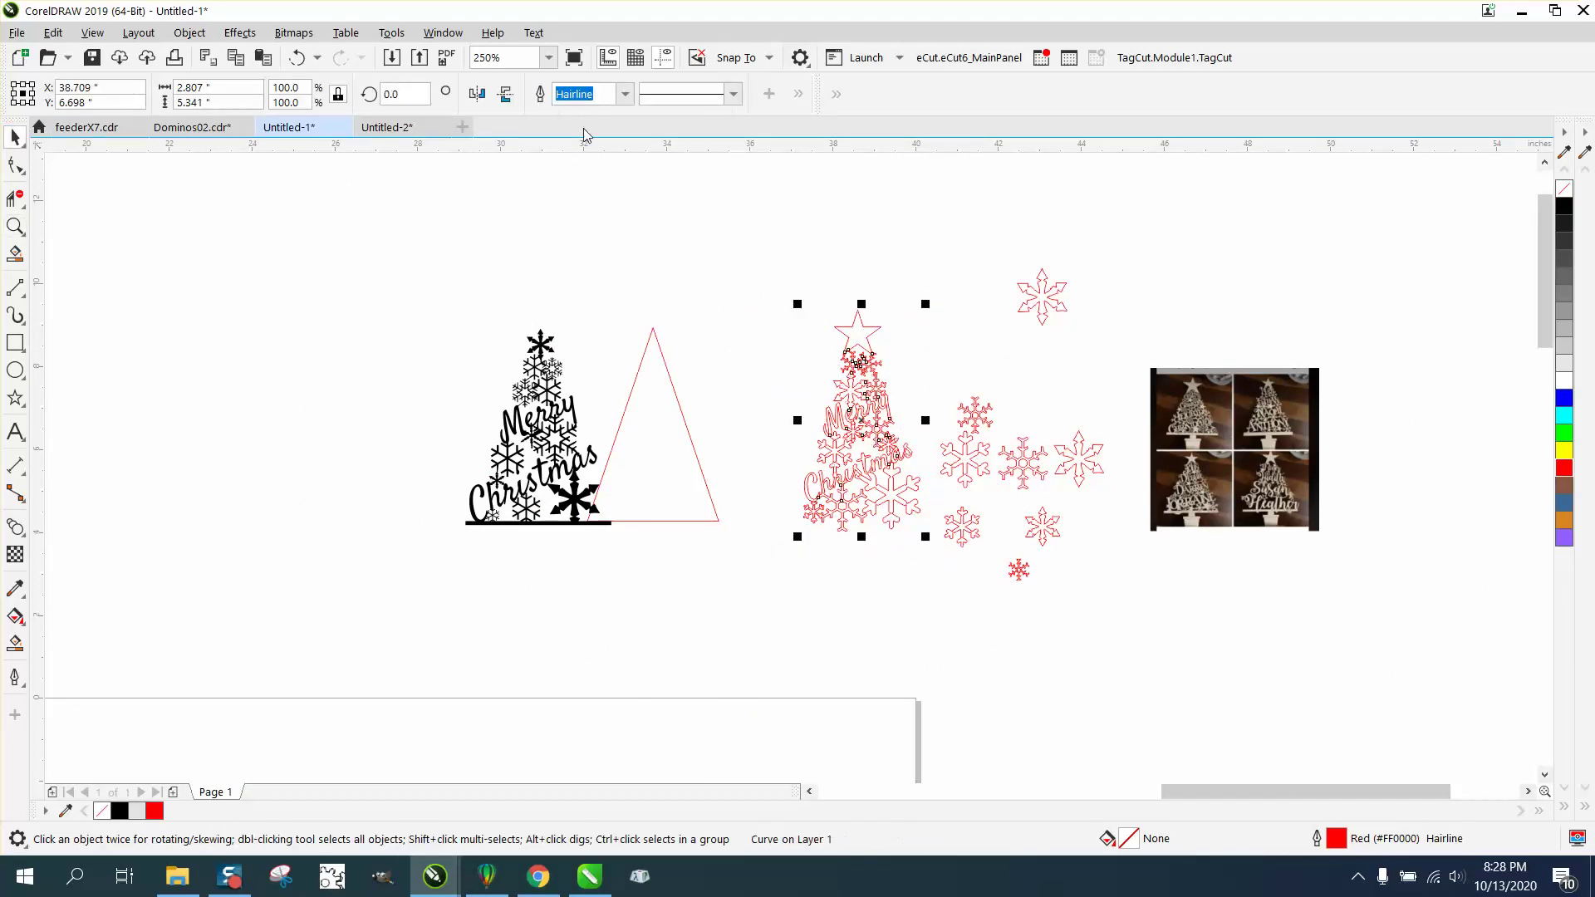
pyautogui.moveTo(929, 388); pyautogui.dragTo(1120, 581)
pyautogui.moveTo(1042, 525); pyautogui.dragTo(1251, 601)
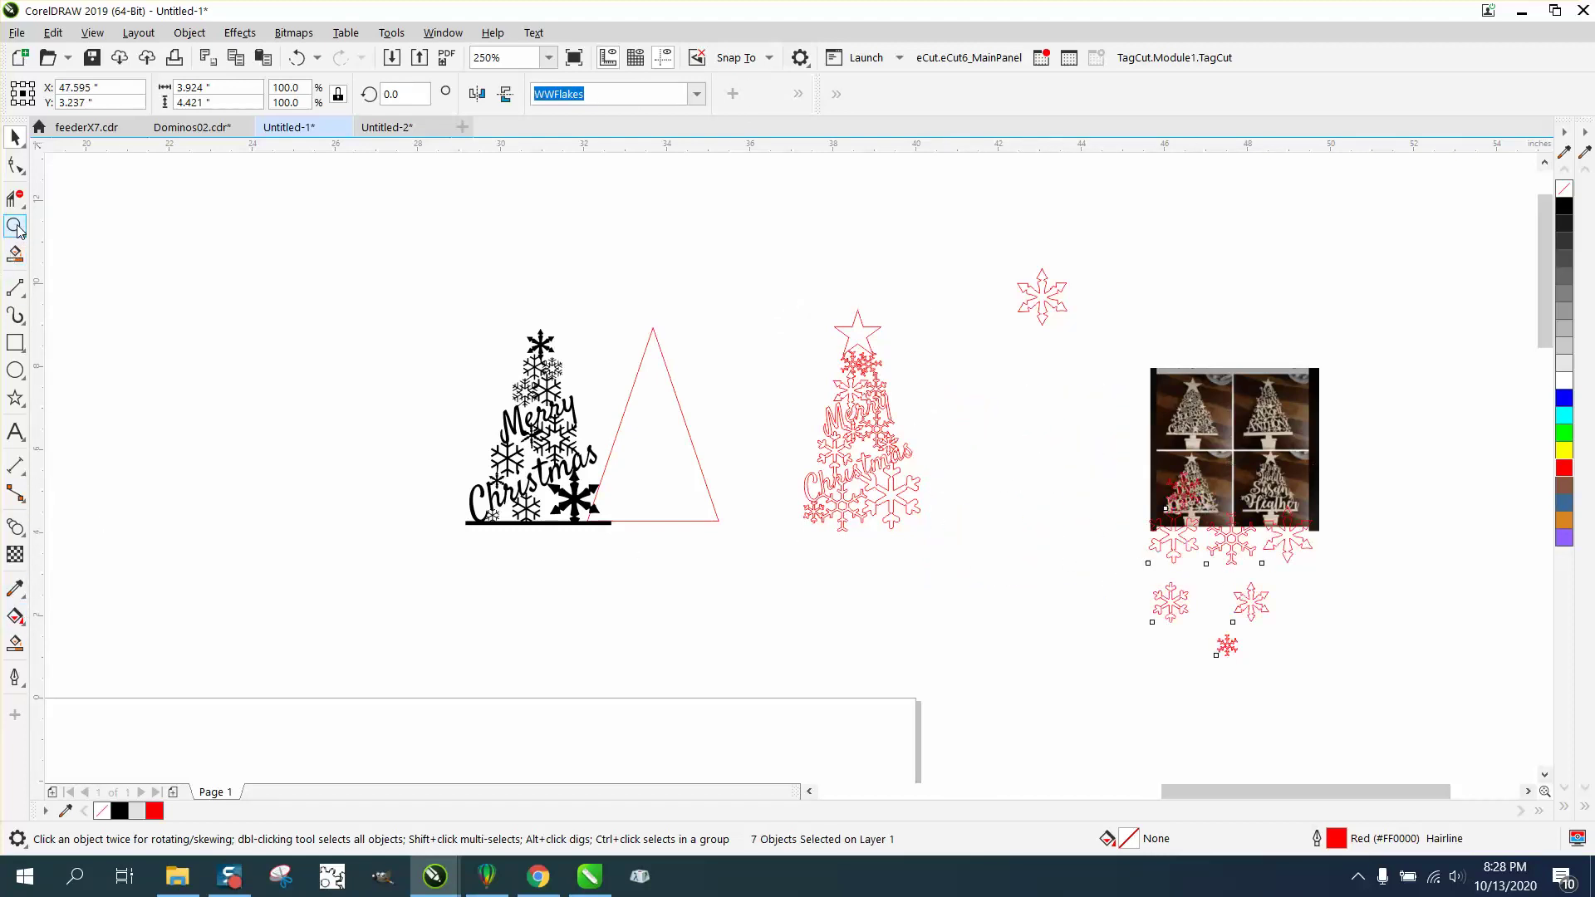
# Step: Smart Fill inside the red tree to create a solid black filled copy
pyautogui.click(15, 226)
pyautogui.moveTo(808, 300); pyautogui.dragTo(987, 532)
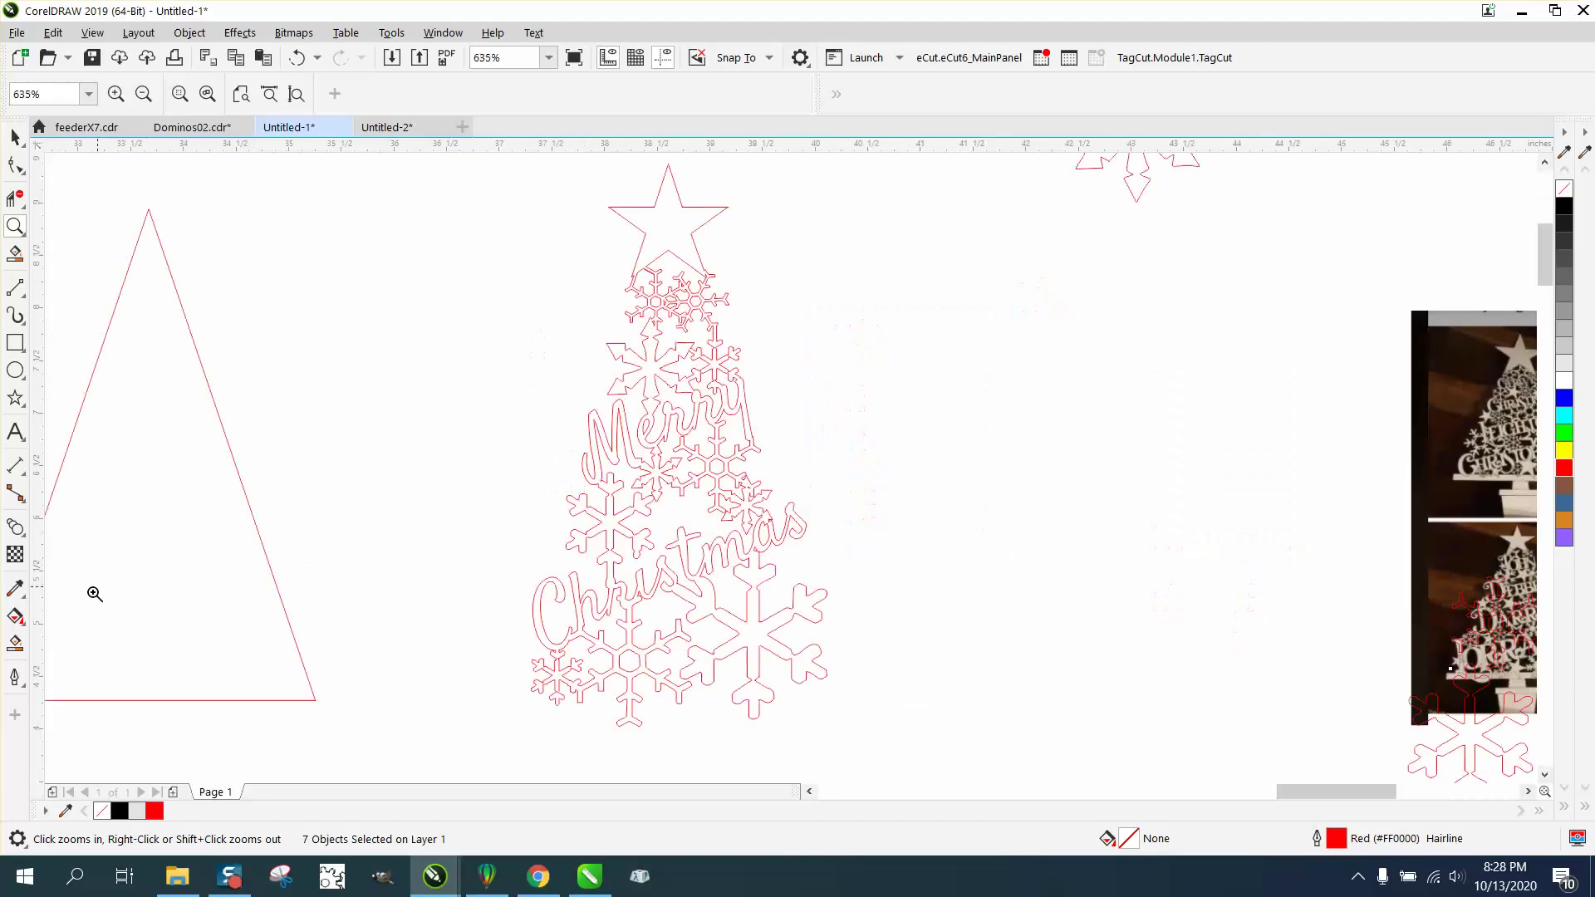
pyautogui.click(15, 642)
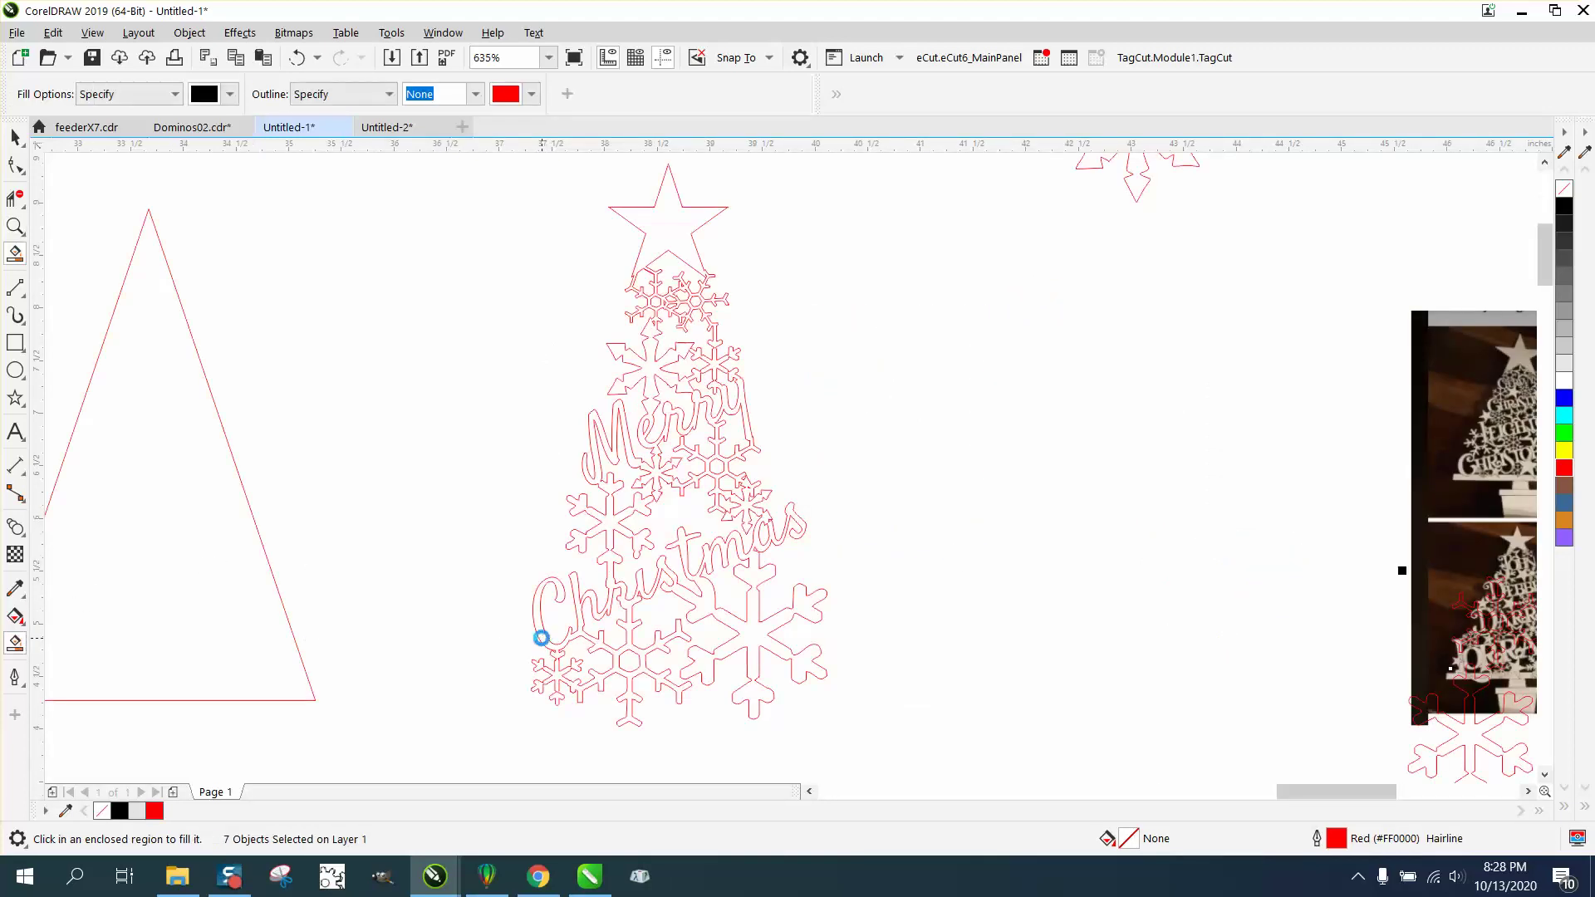
pyautogui.click(542, 638)
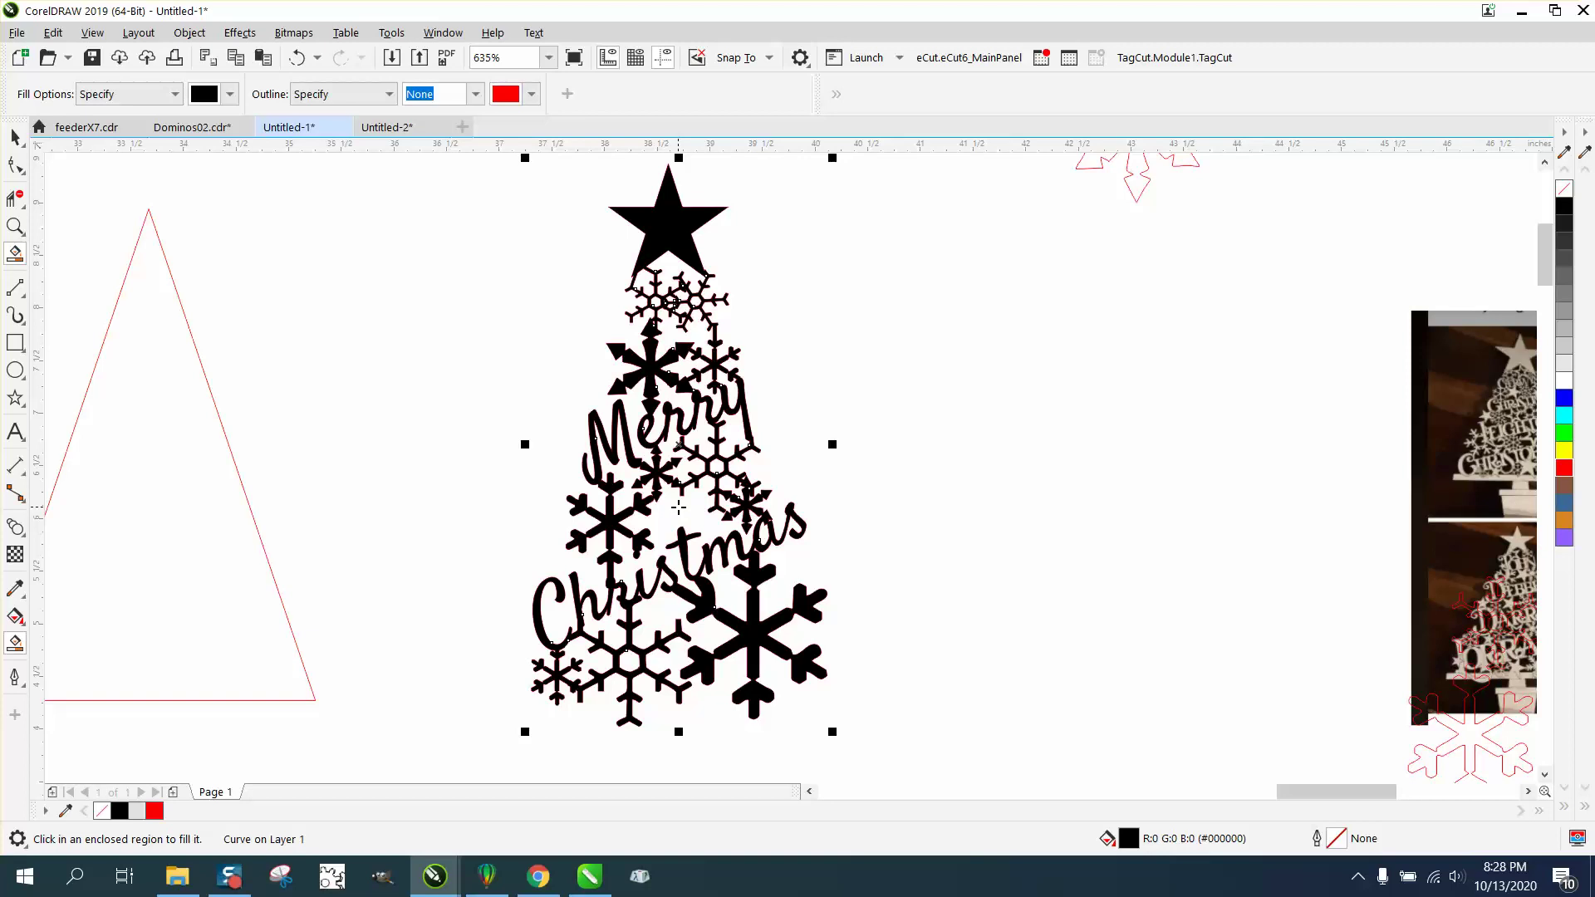
# Step: Undo the black fill and spare move, then place a small snowflake on the tree, scaled down
pyautogui.click(299, 60)
pyautogui.click(299, 60)
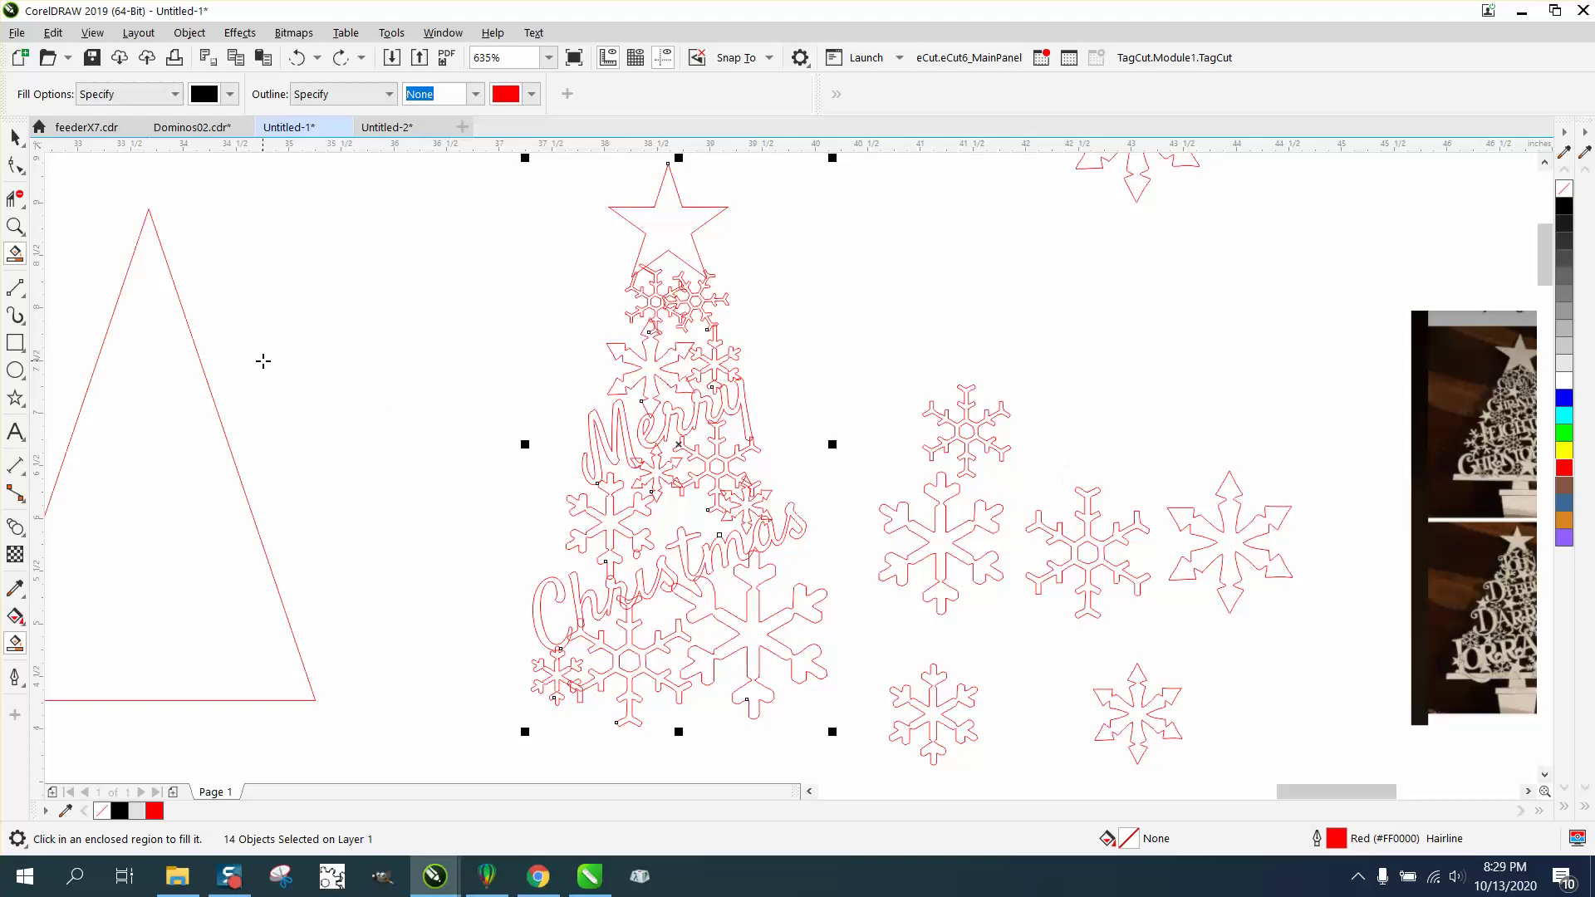
pyautogui.click(15, 138)
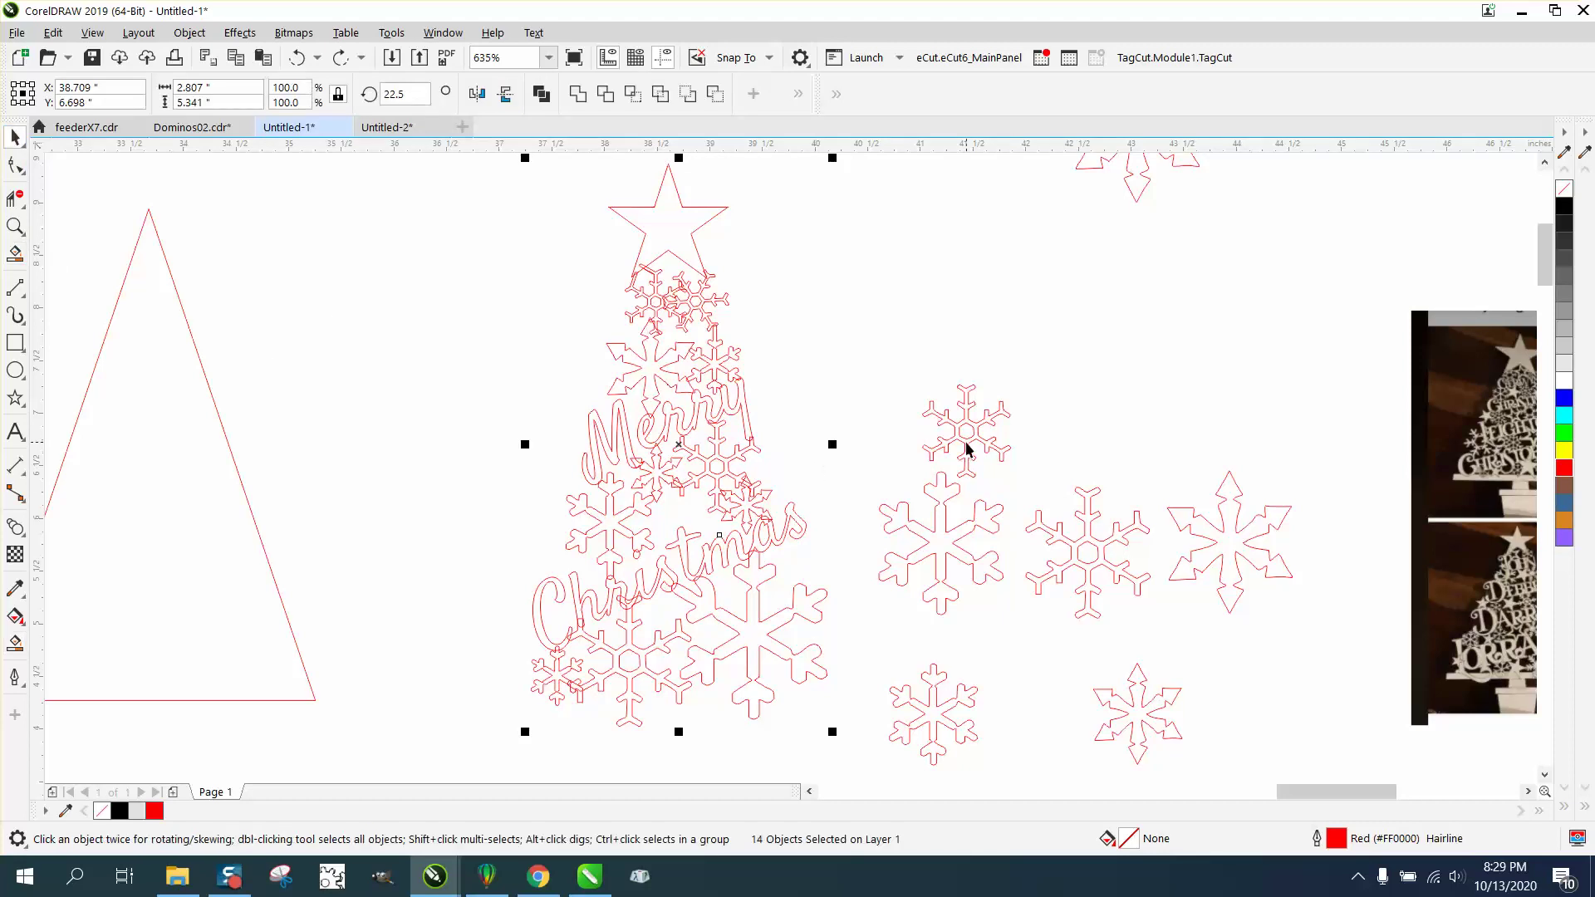
pyautogui.click(966, 448)
pyautogui.moveTo(966, 448); pyautogui.dragTo(885, 443)
pyautogui.moveTo(934, 386); pyautogui.dragTo(673, 510)
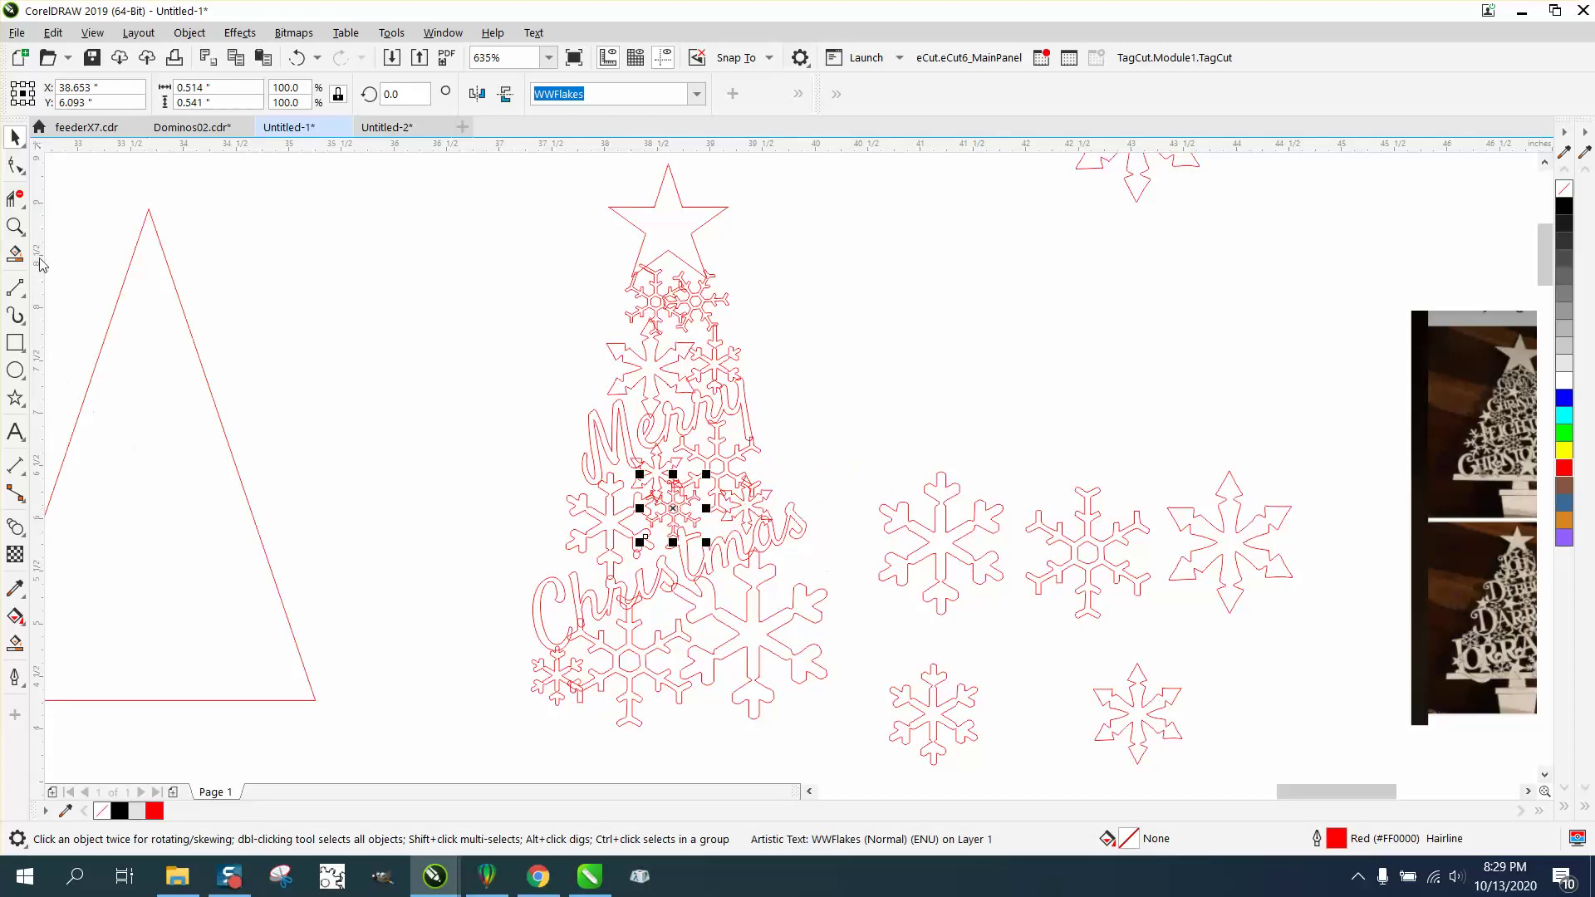
# Step: Shrink the small snowflake to about 0.41 inch and set it just above Christmas's 't'
pyautogui.click(15, 226)
pyautogui.moveTo(607, 462); pyautogui.dragTo(856, 621)
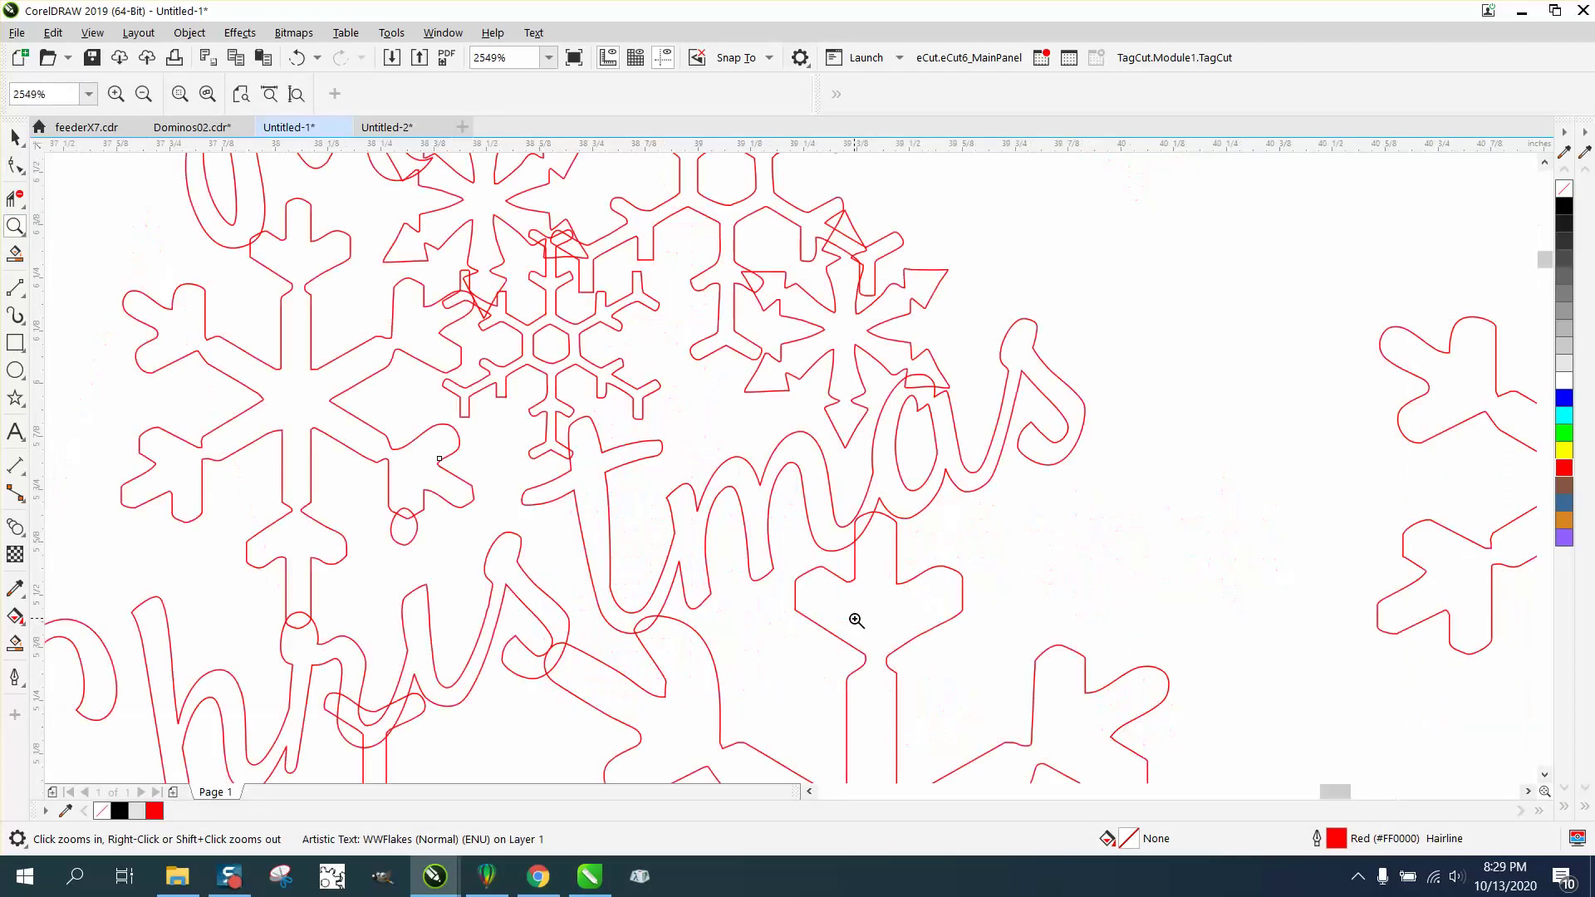
pyautogui.click(15, 136)
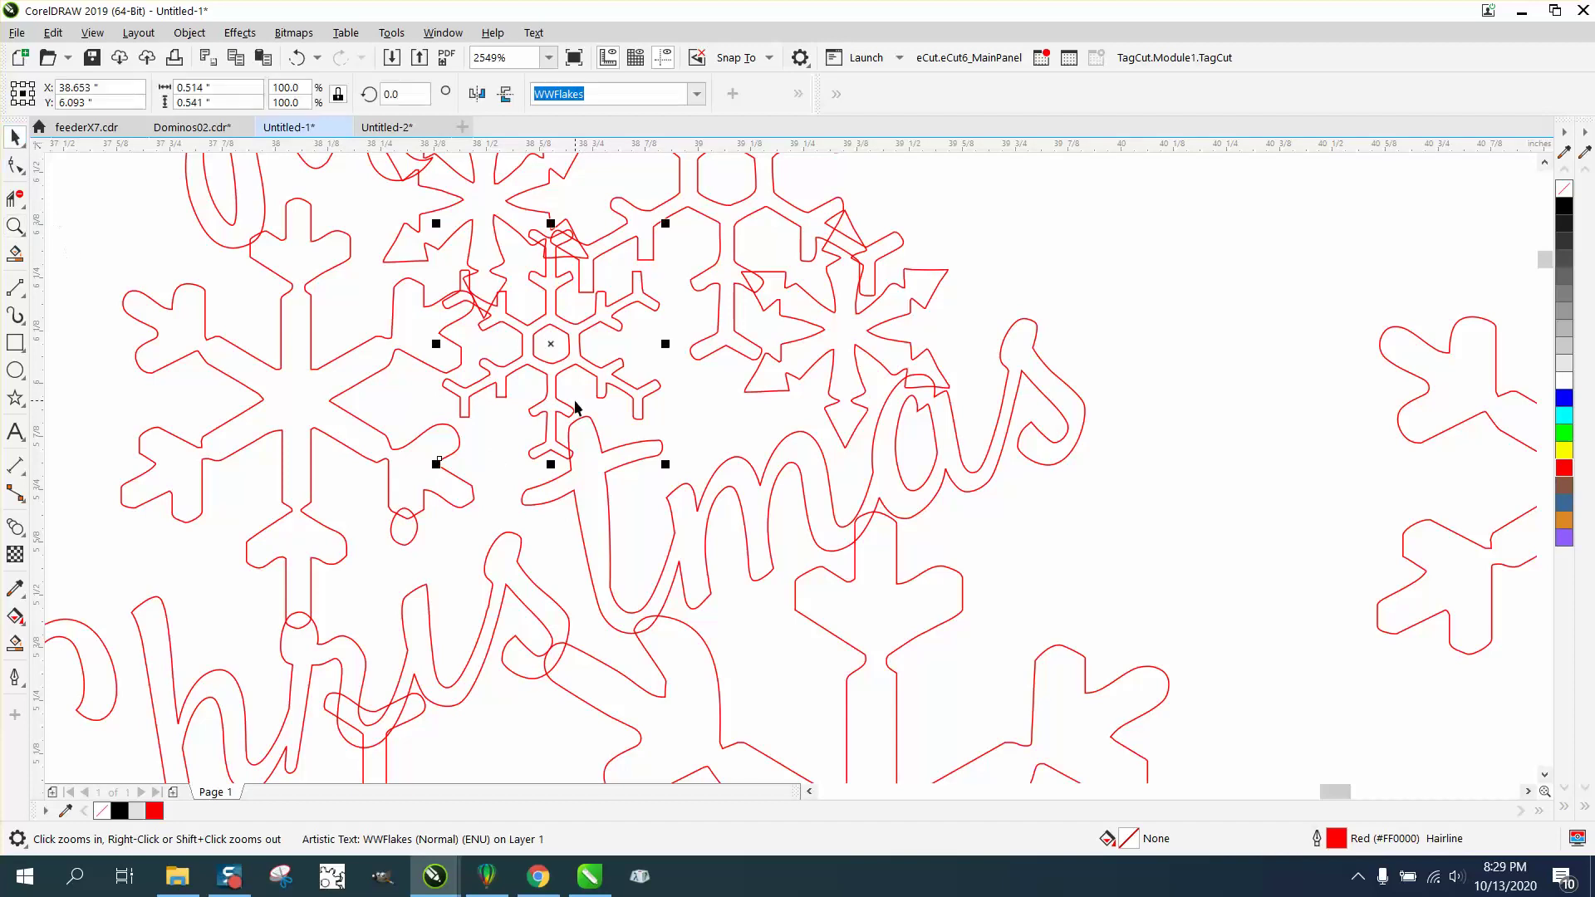
pyautogui.moveTo(621, 391); pyautogui.dragTo(652, 415)
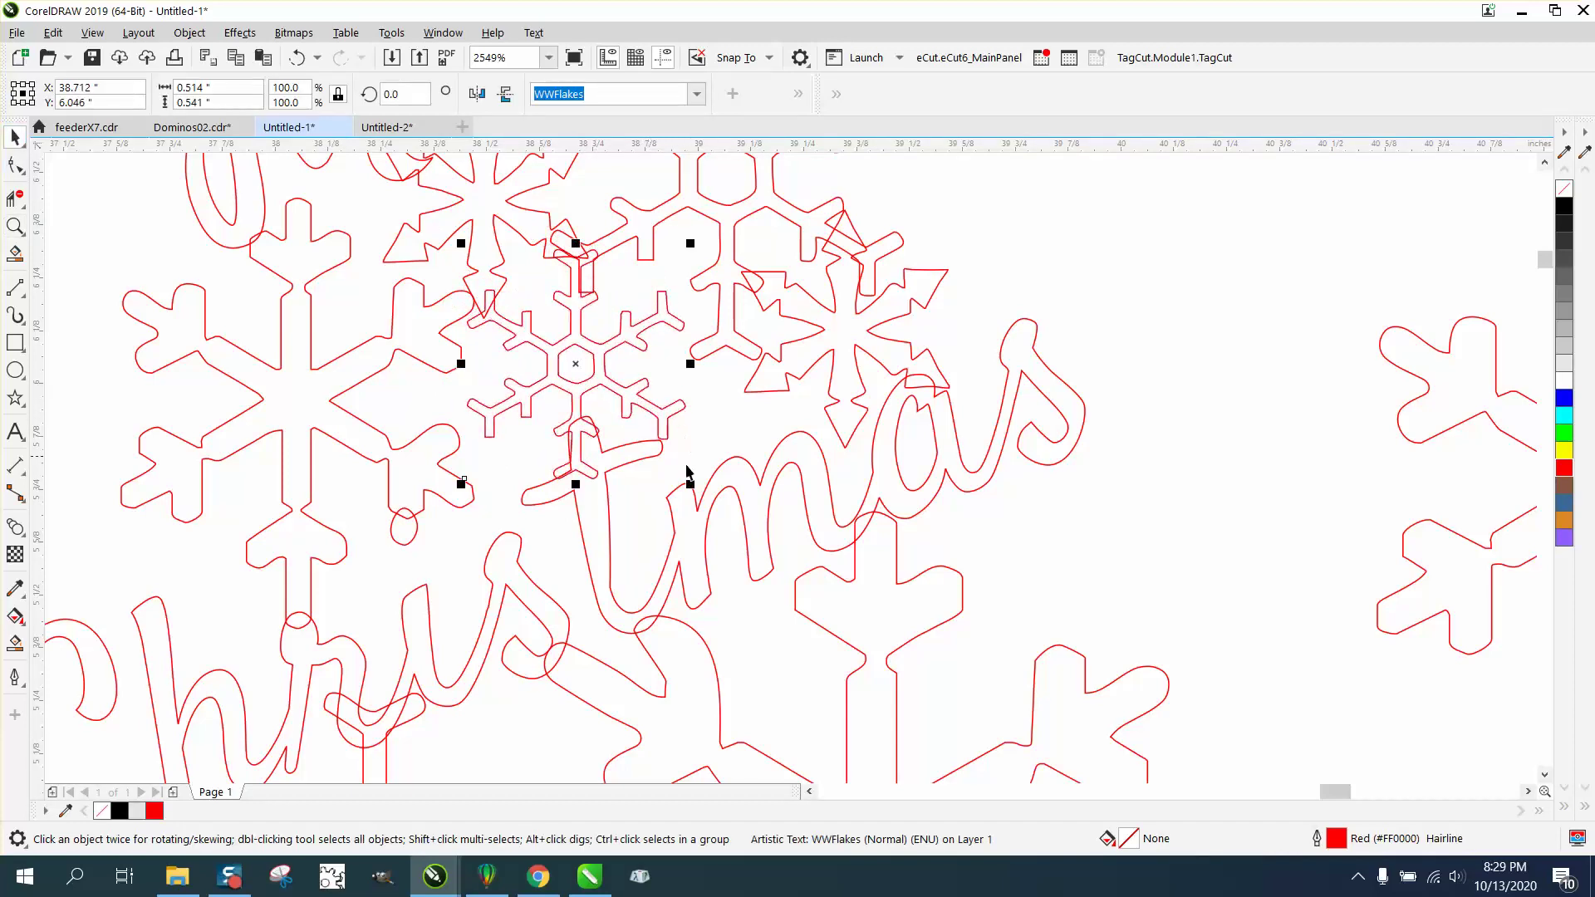
pyautogui.moveTo(690, 480); pyautogui.dragTo(647, 438)
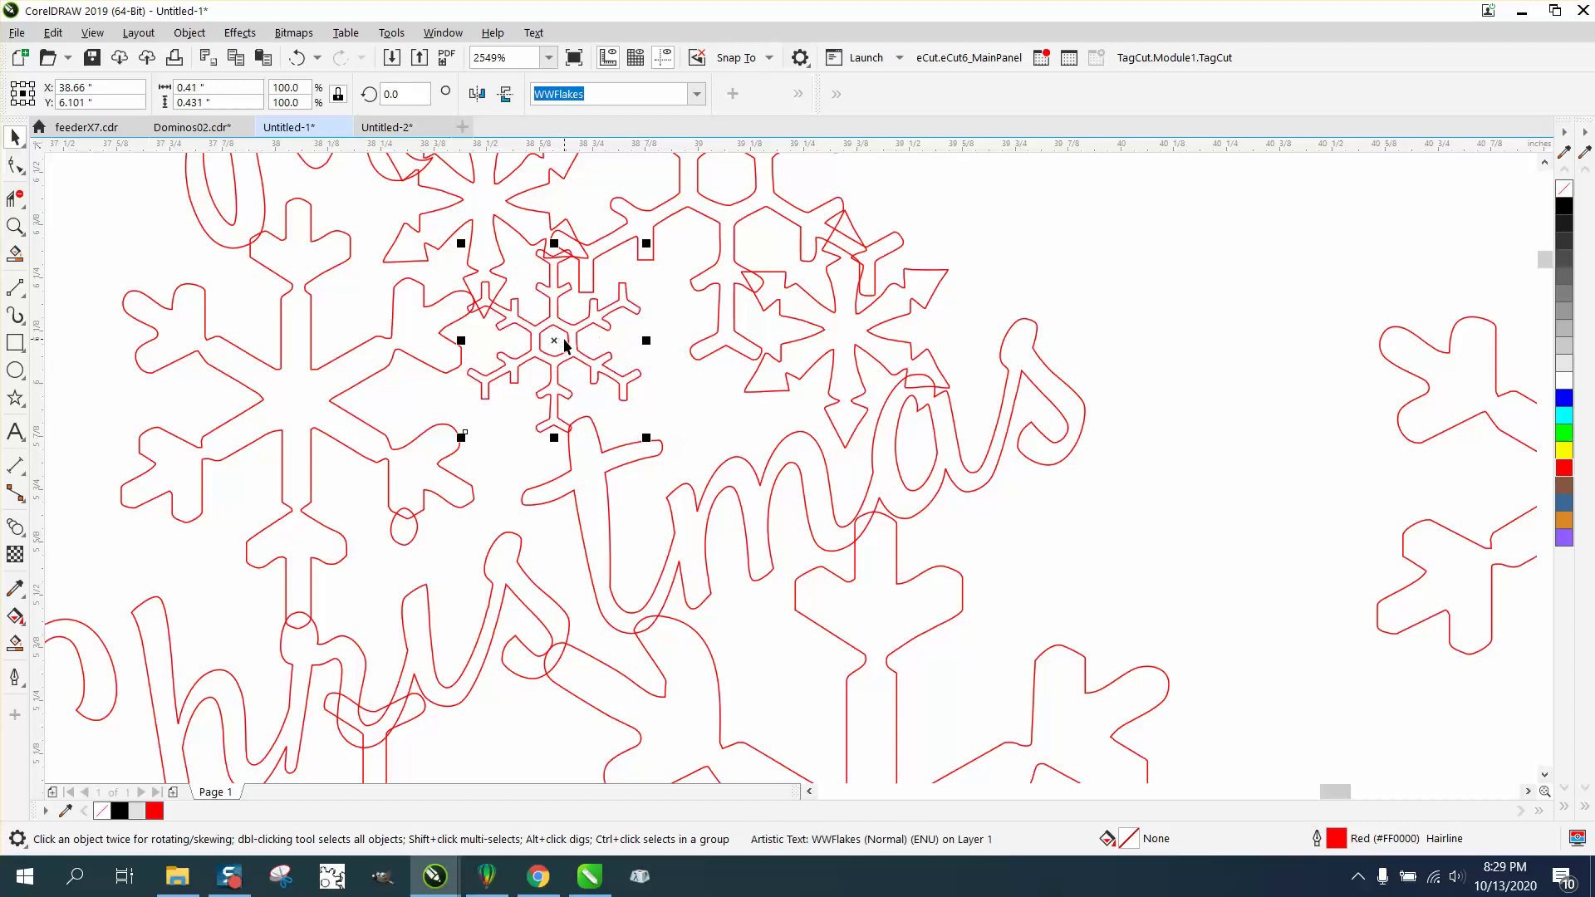
pyautogui.moveTo(564, 345); pyautogui.dragTo(610, 371)
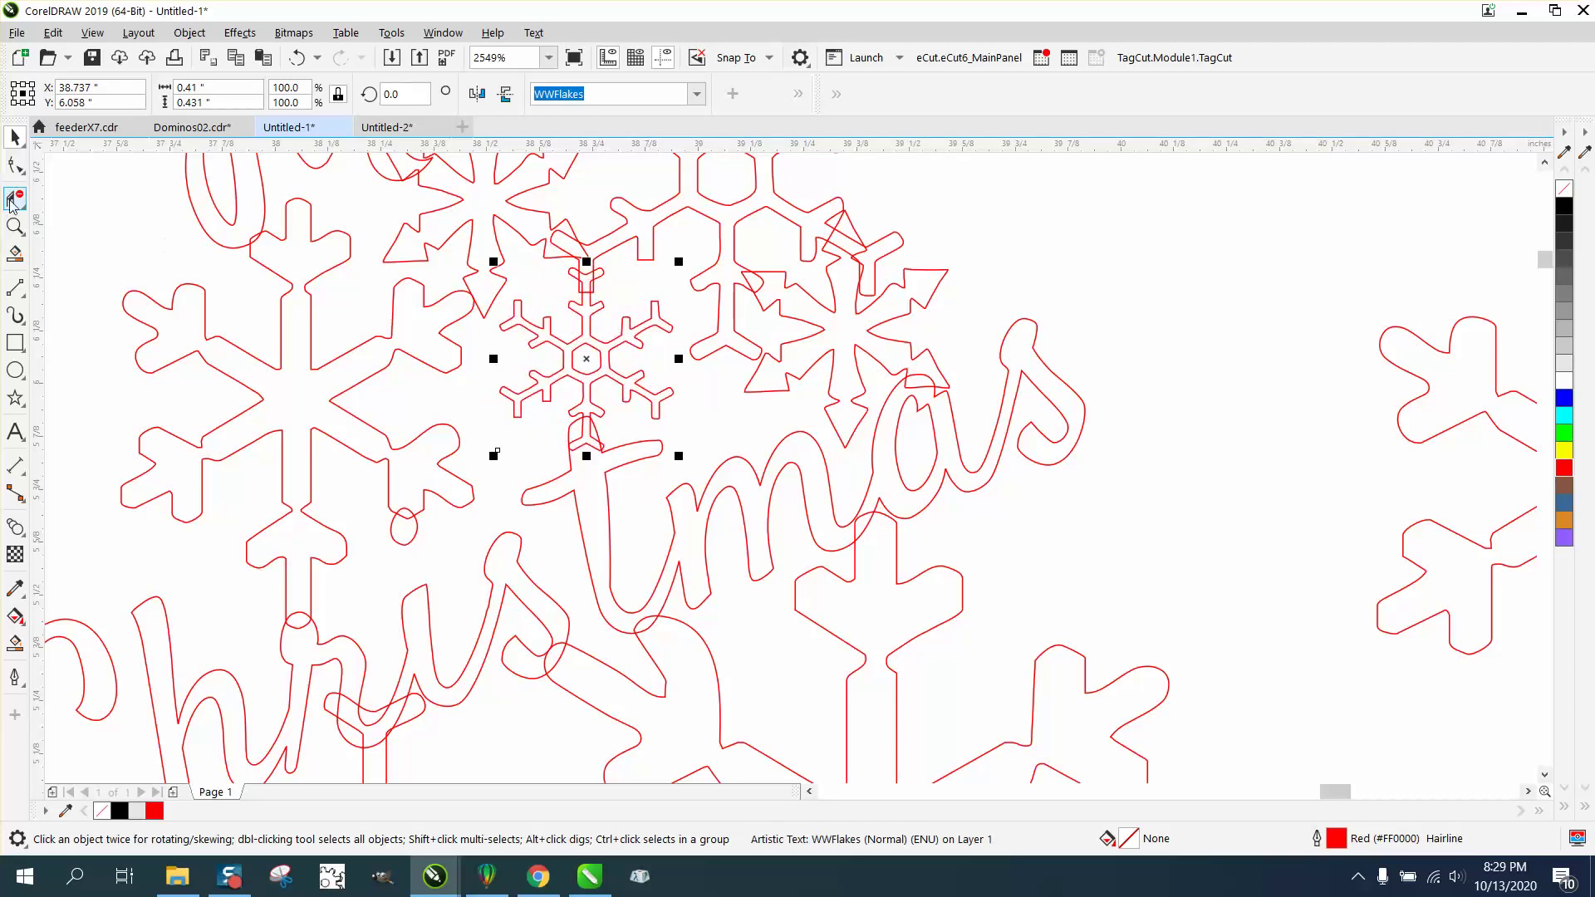
# Step: Convert the WWFlakes snowflake character to curves via Object > Convert to Curves
pyautogui.click(15, 226)
pyautogui.moveTo(434, 249); pyautogui.dragTo(657, 420)
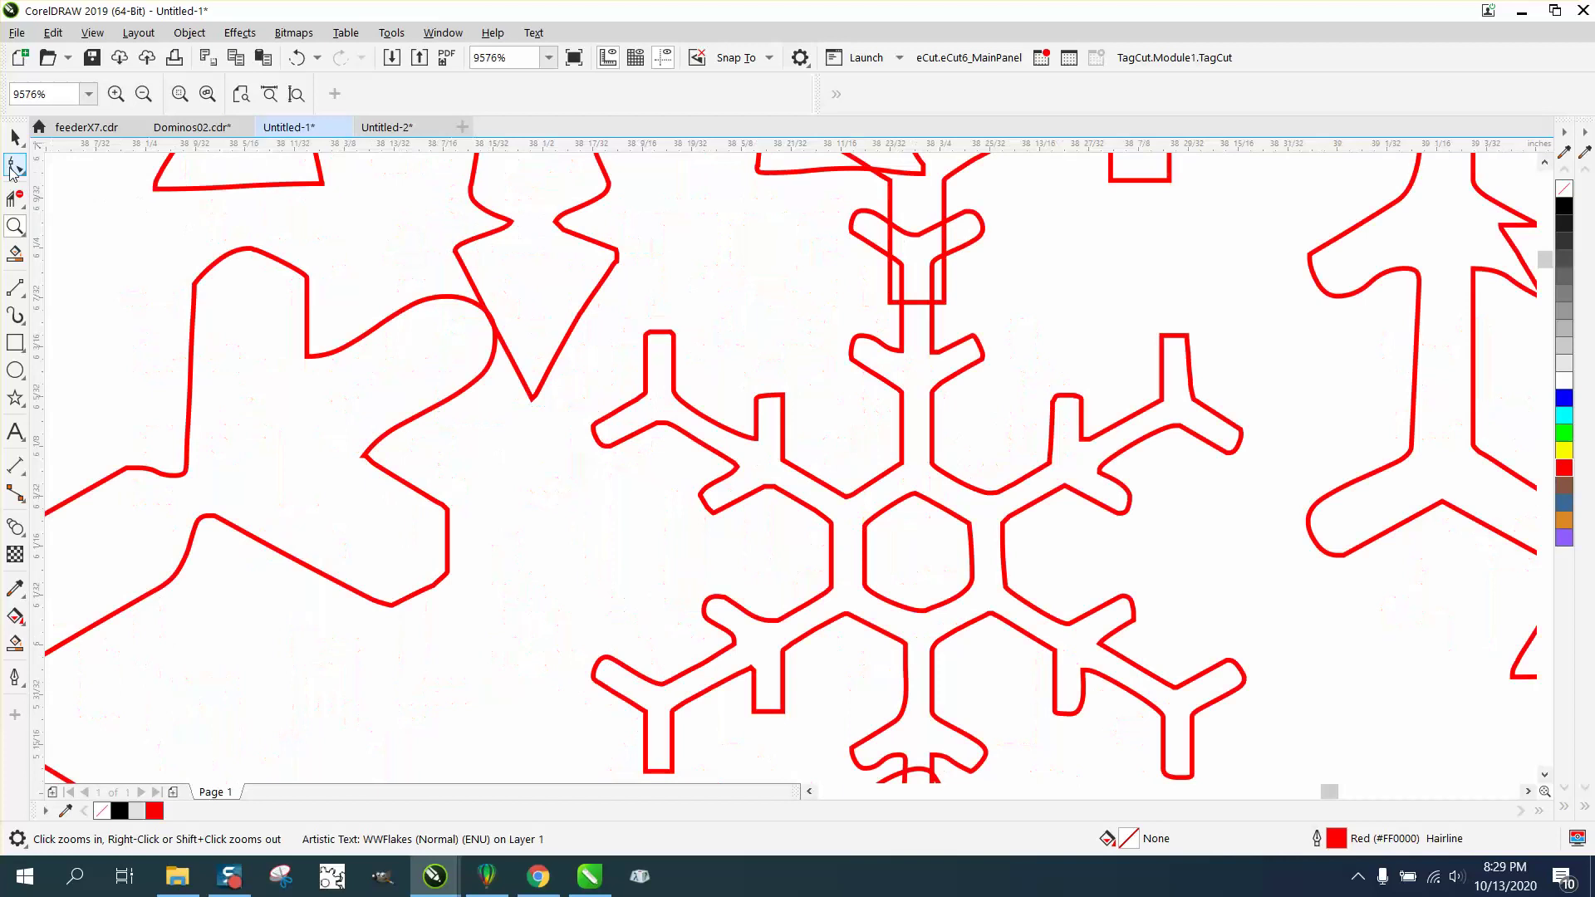
pyautogui.click(15, 165)
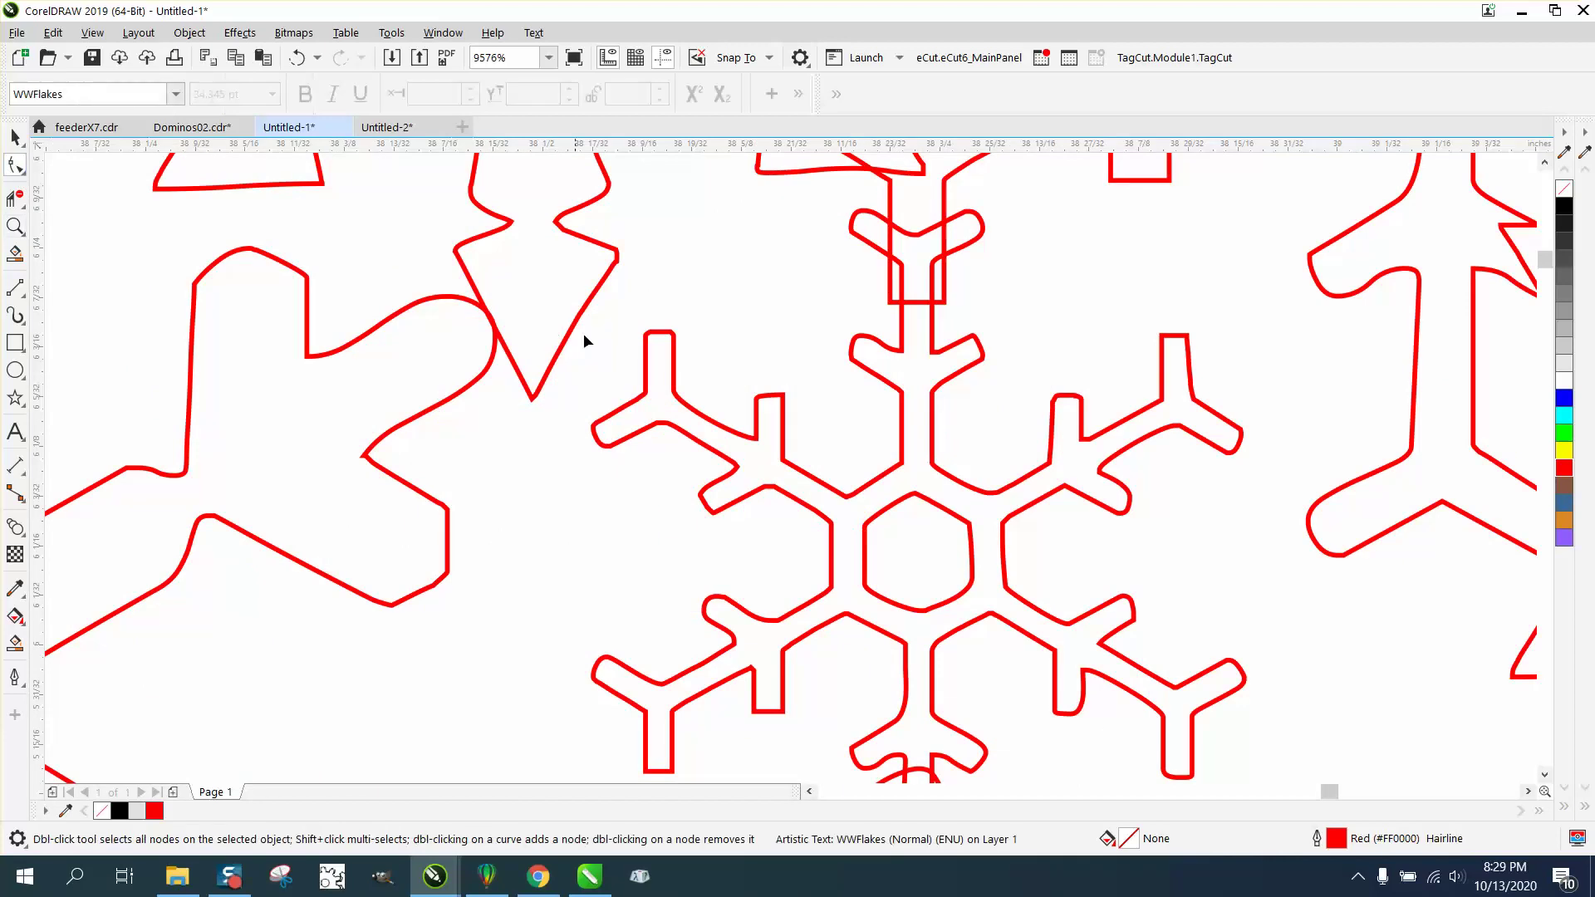
pyautogui.click(15, 136)
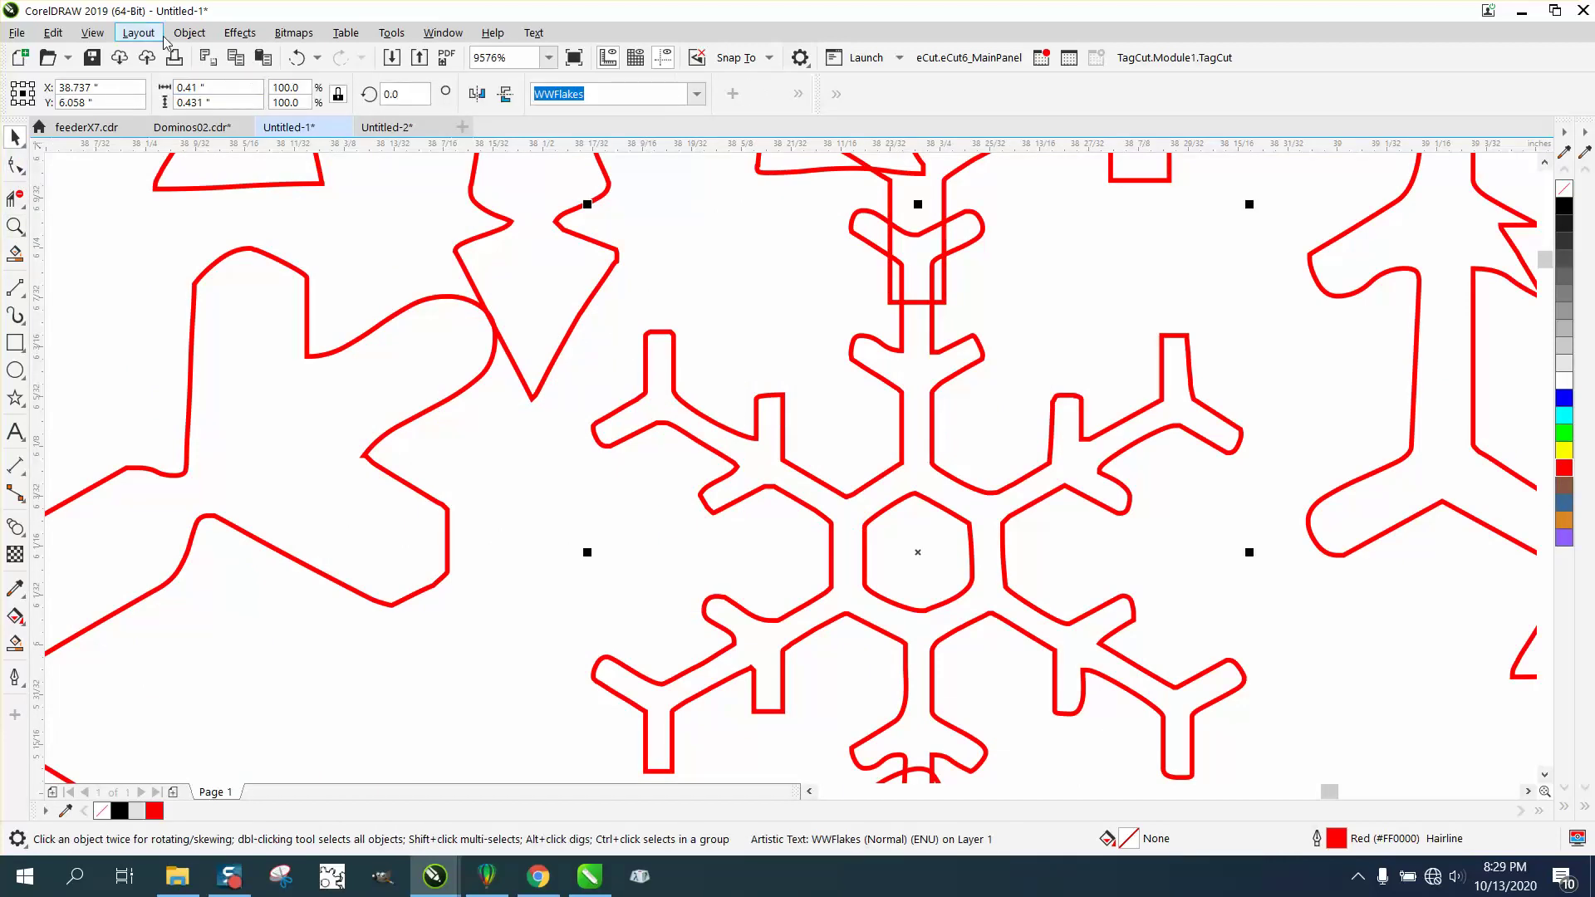
pyautogui.click(189, 32)
pyautogui.click(291, 529)
# Step: Stretch the snowflake's upper-left arm nodes outward to join the neighbouring outlines
pyautogui.press('F10')
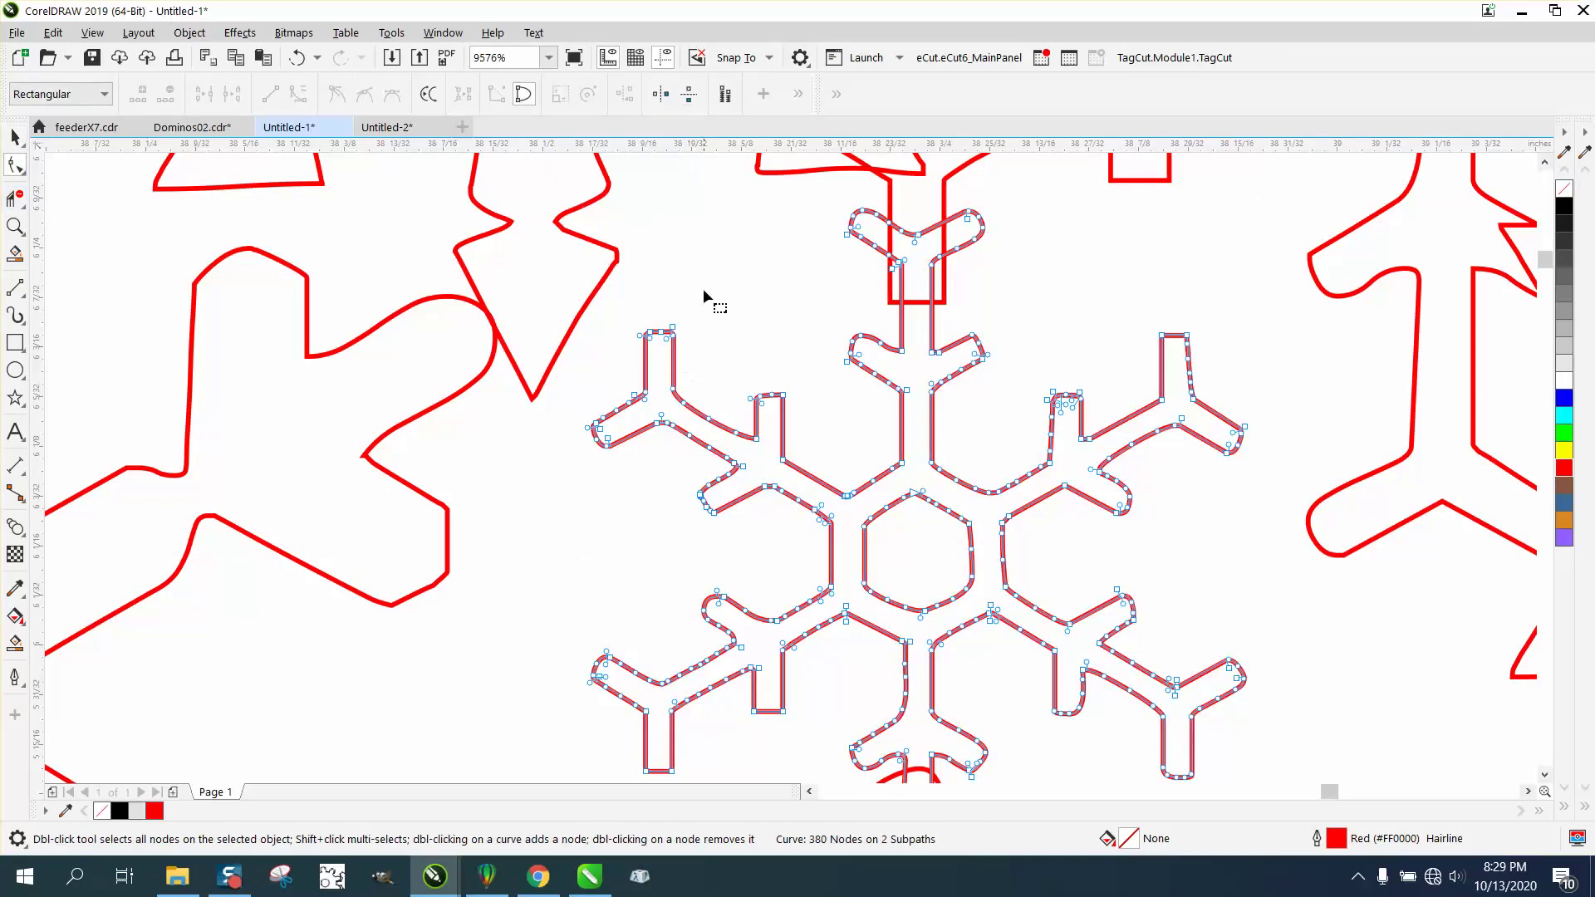
pyautogui.moveTo(685, 433); pyautogui.dragTo(582, 462)
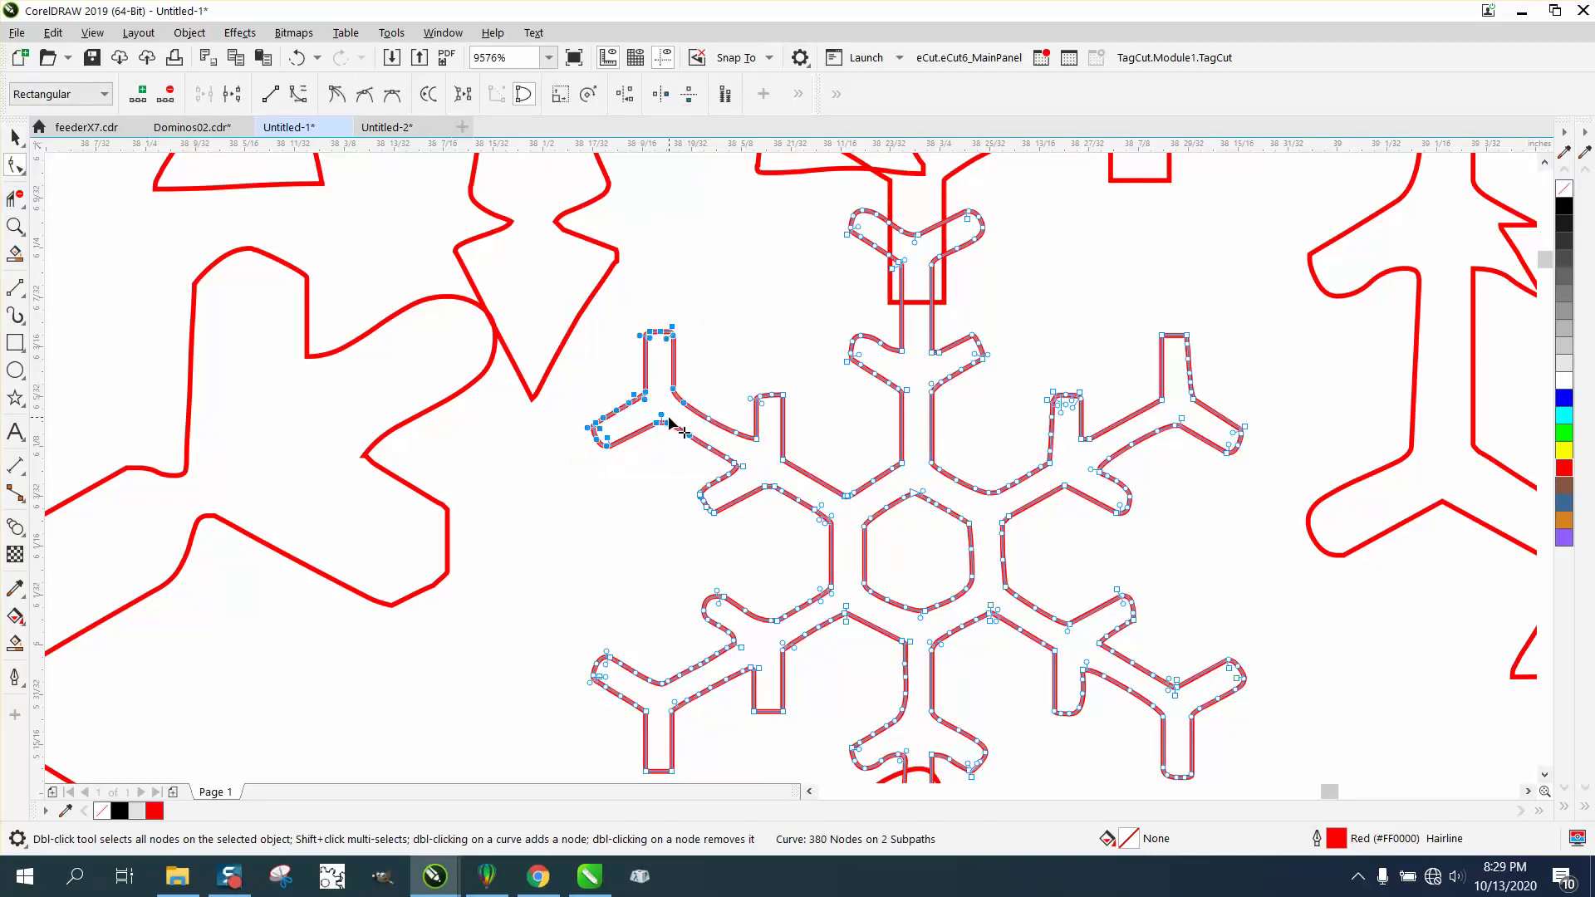
pyautogui.moveTo(662, 412); pyautogui.dragTo(523, 330)
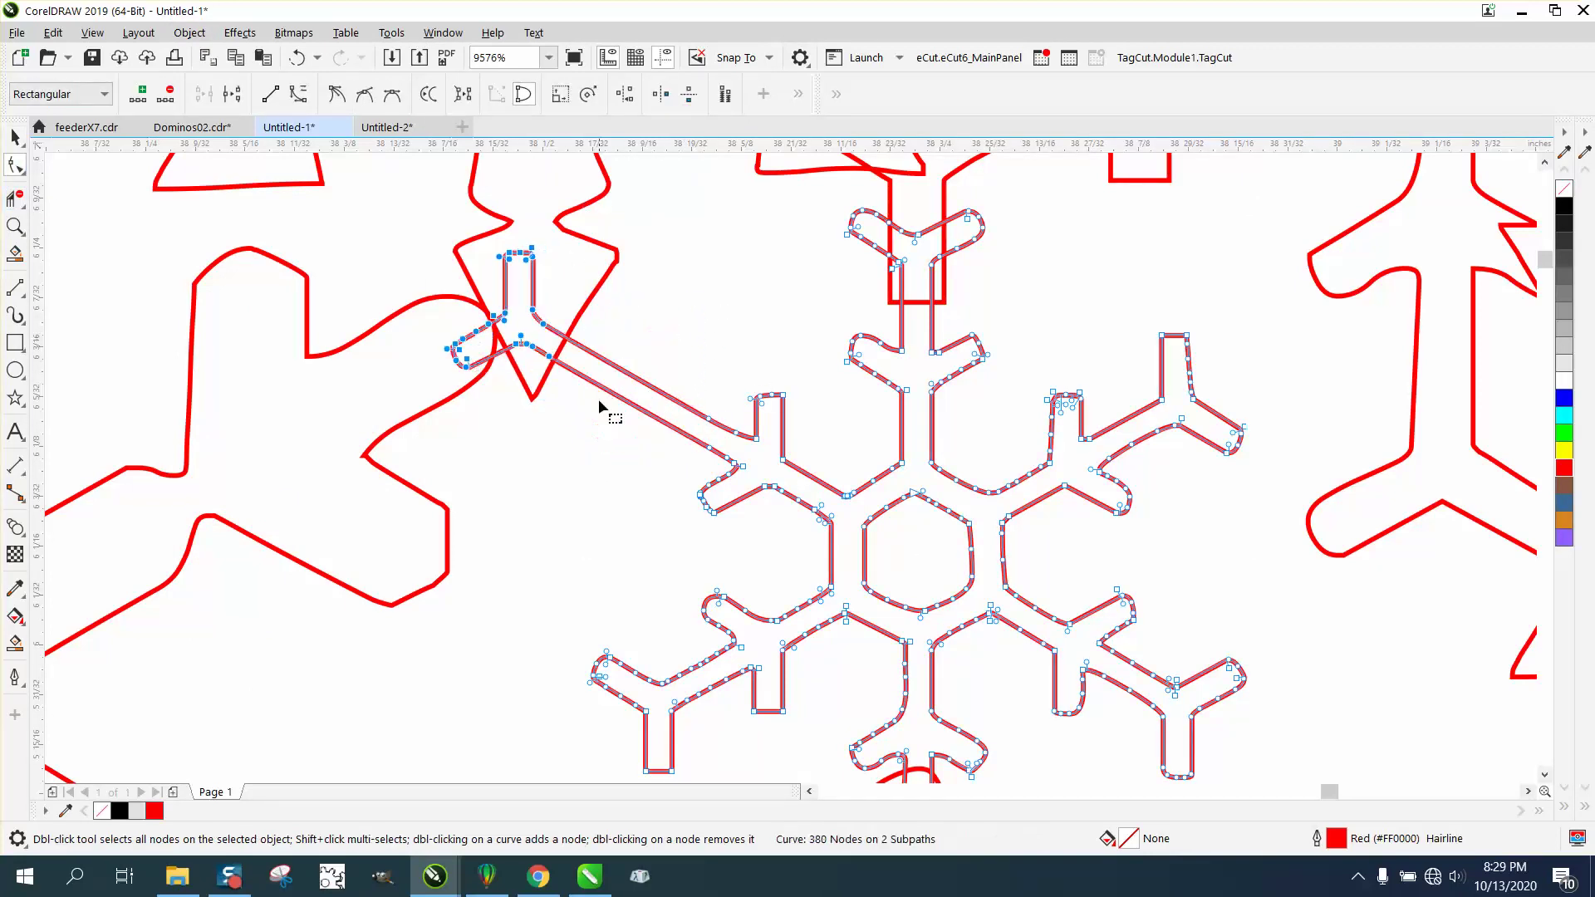
pyautogui.scroll(-1, 615, 423)
pyautogui.scroll(-4, 615, 428)
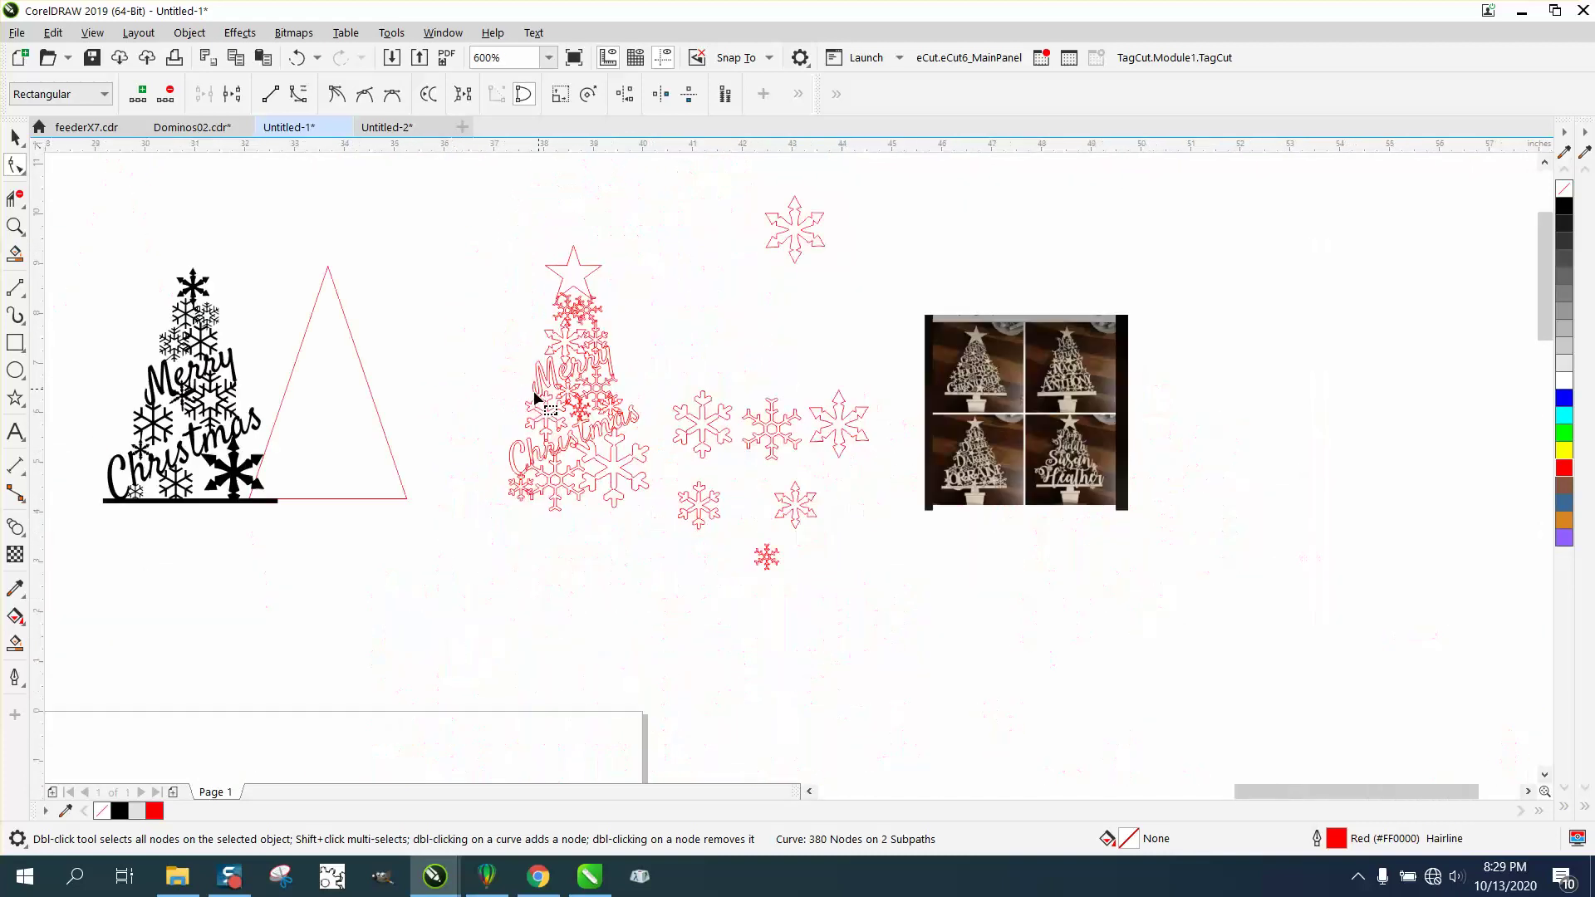
# Step: Combine the 15 red tree pieces into one curve and Smart Fill its enclosed area
pyautogui.click(15, 137)
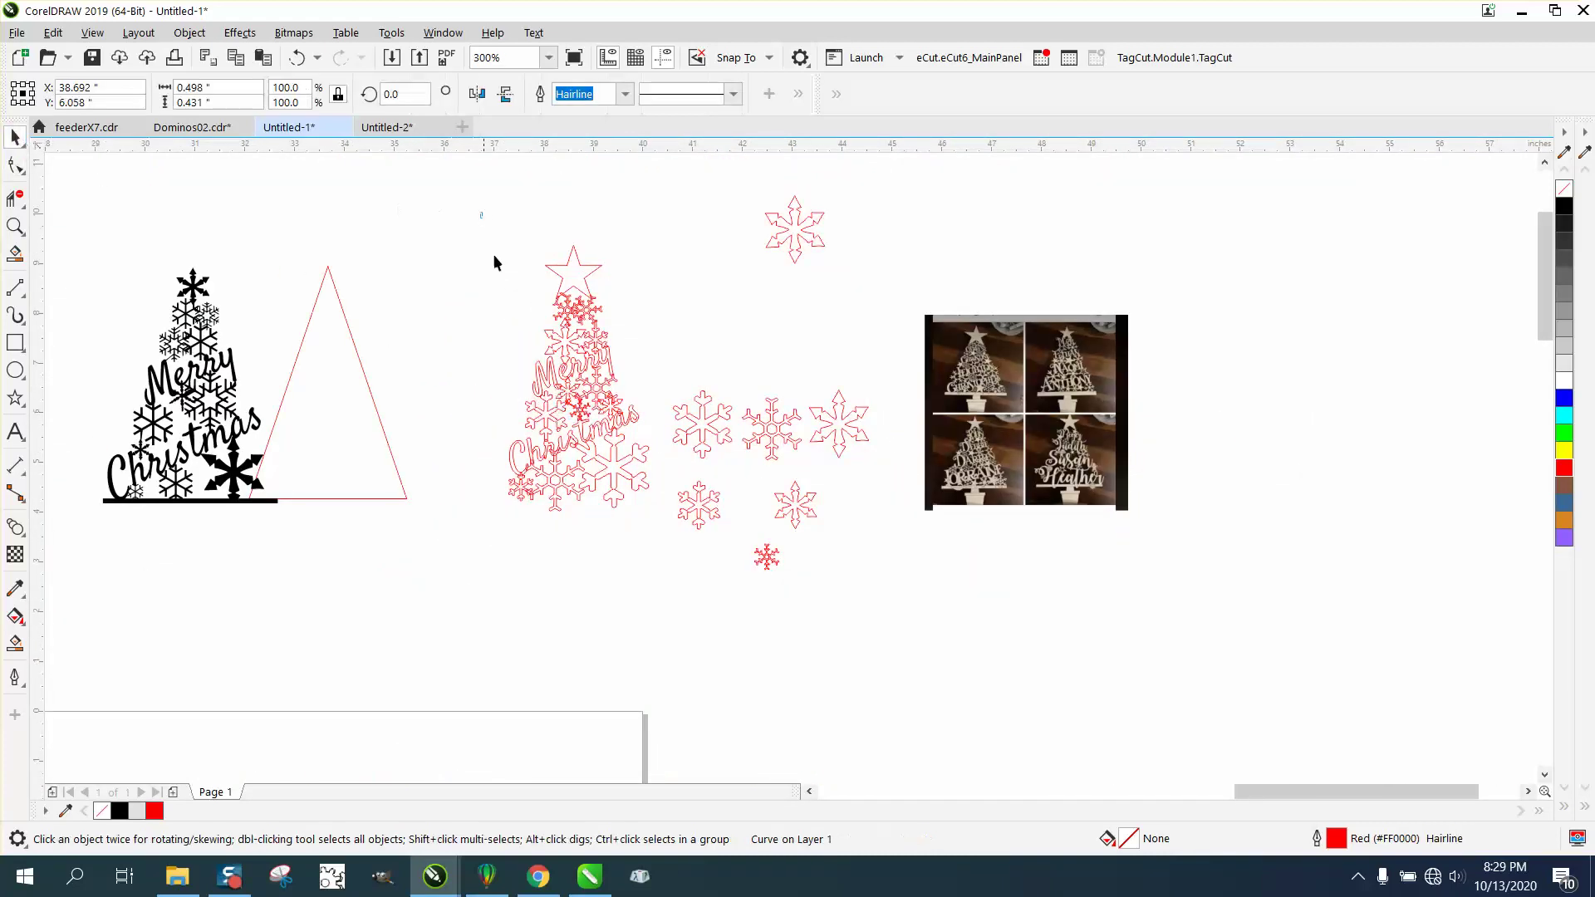
pyautogui.moveTo(677, 549); pyautogui.dragTo(677, 546)
pyautogui.click(578, 93)
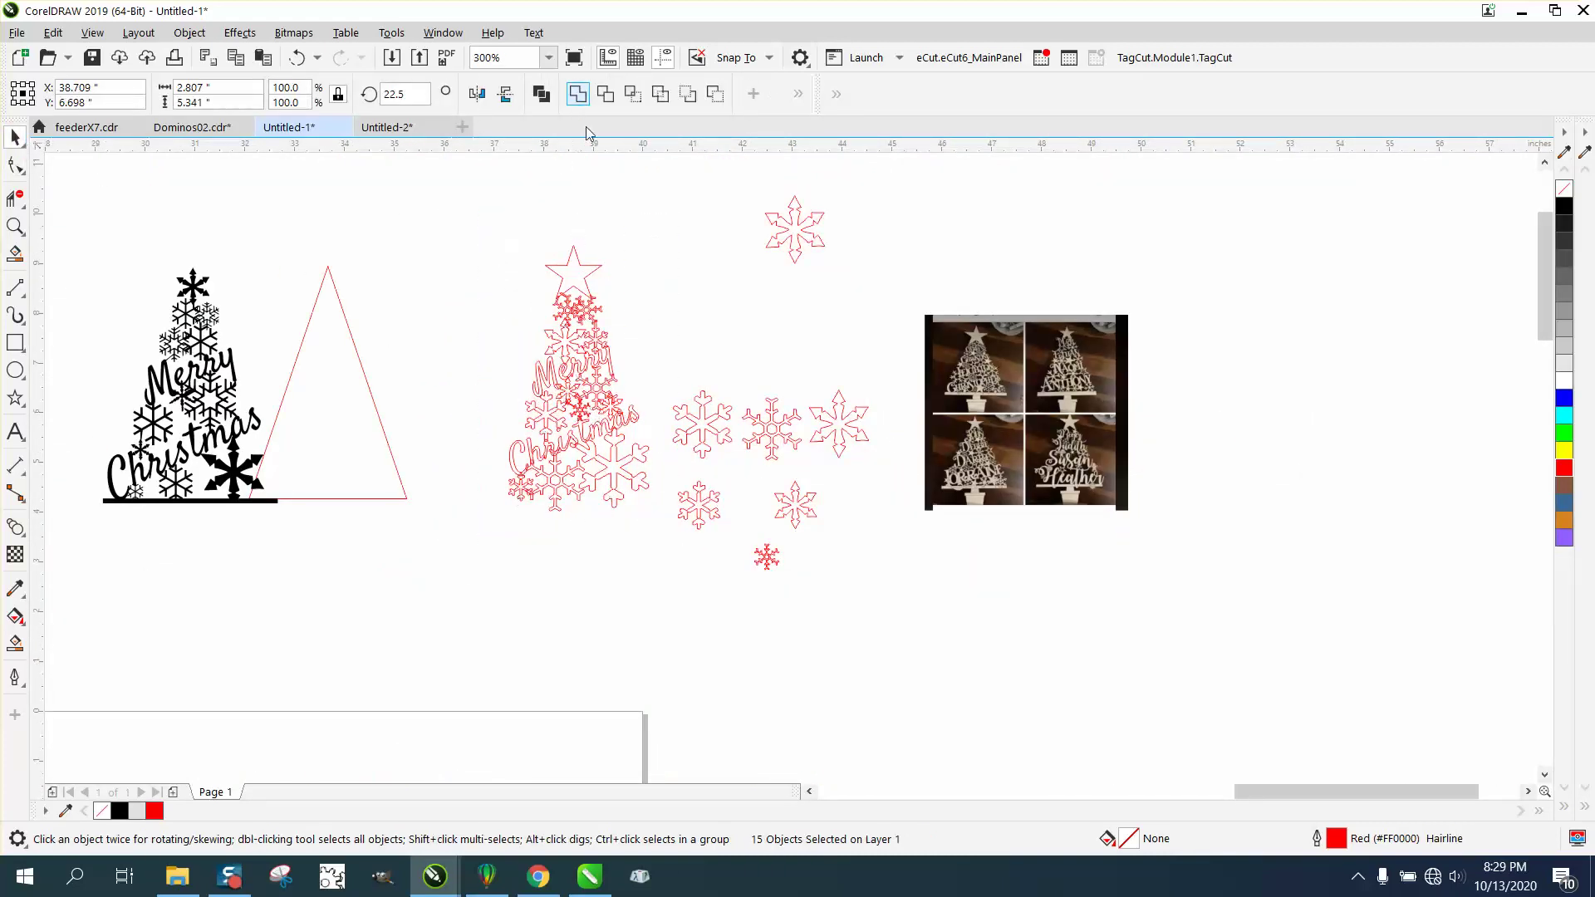
pyautogui.click(15, 645)
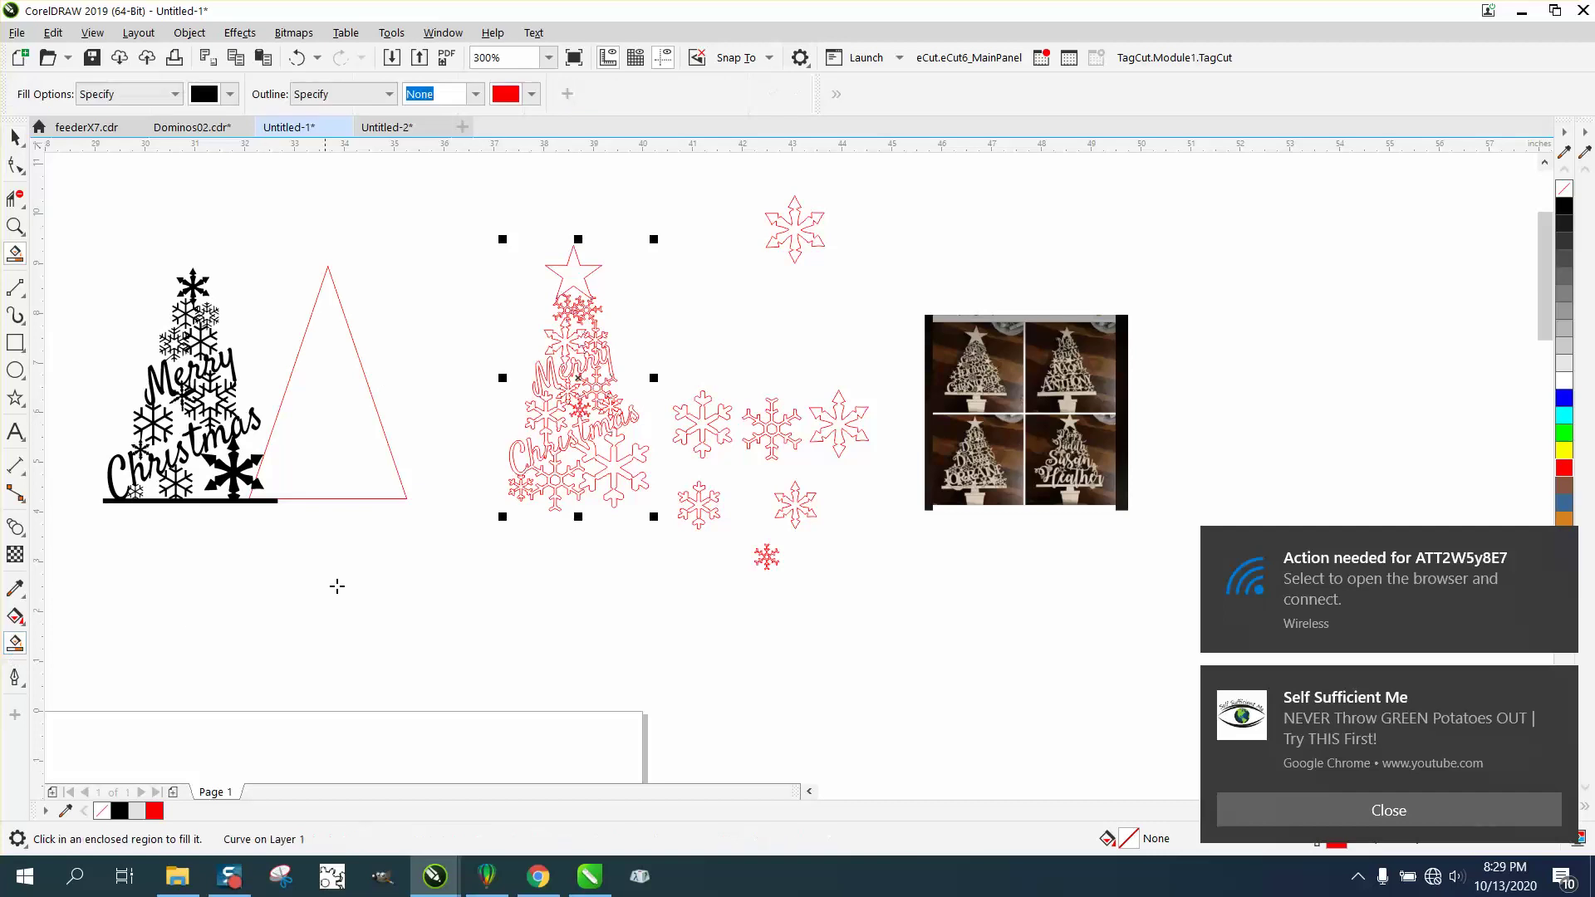
pyautogui.click(610, 470)
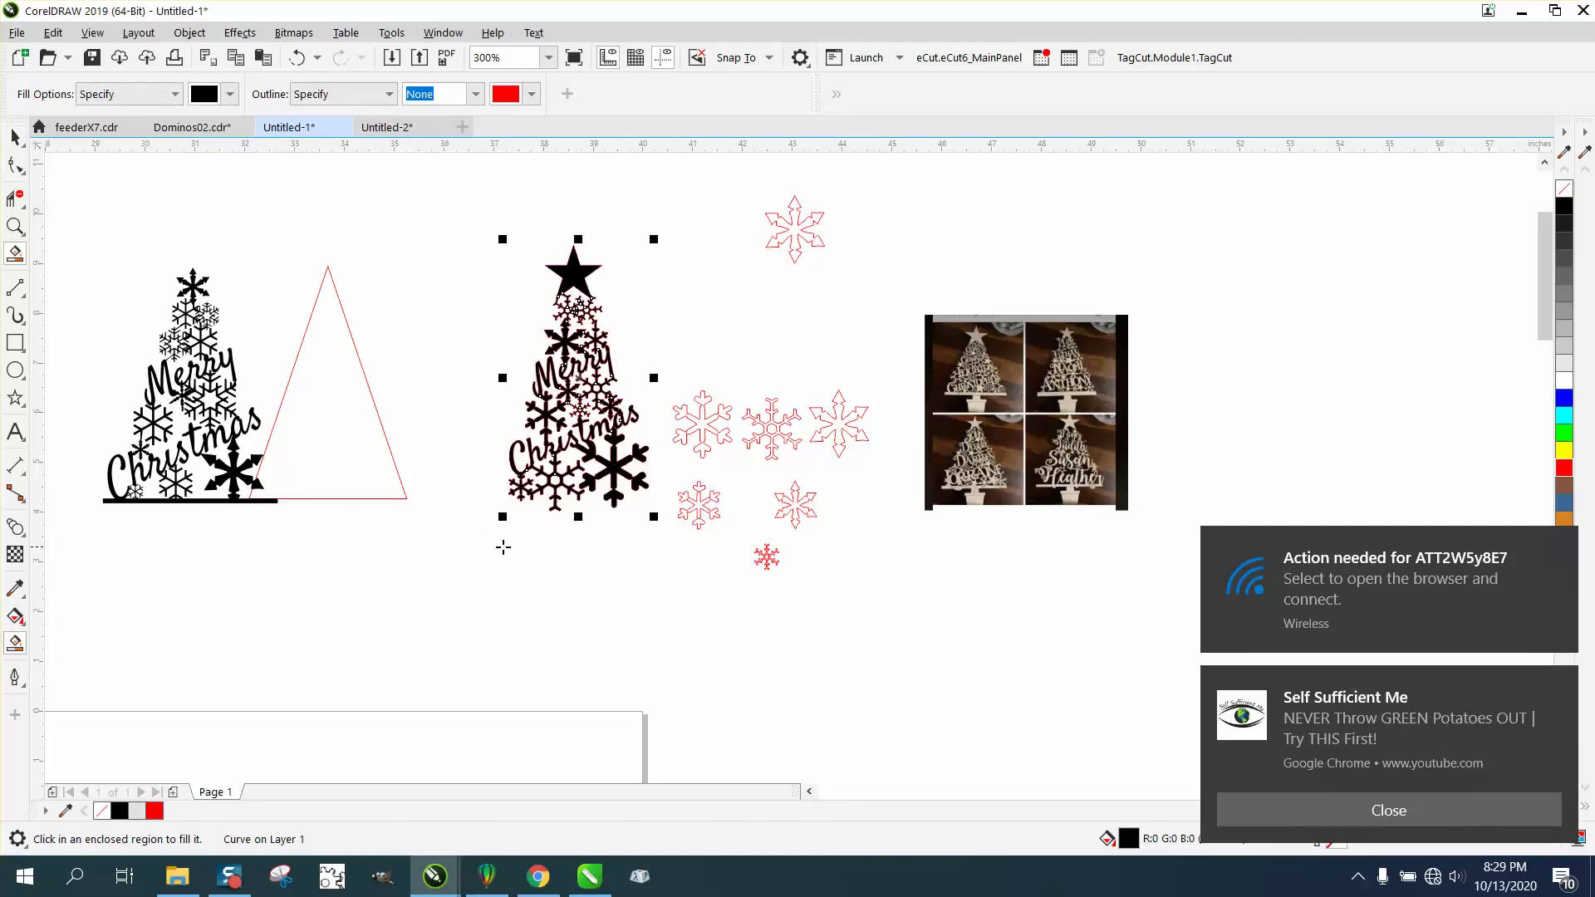
# Step: Delete the seven loose snowflakes beside the tree: six lower ones and one at the top
pyautogui.click(15, 137)
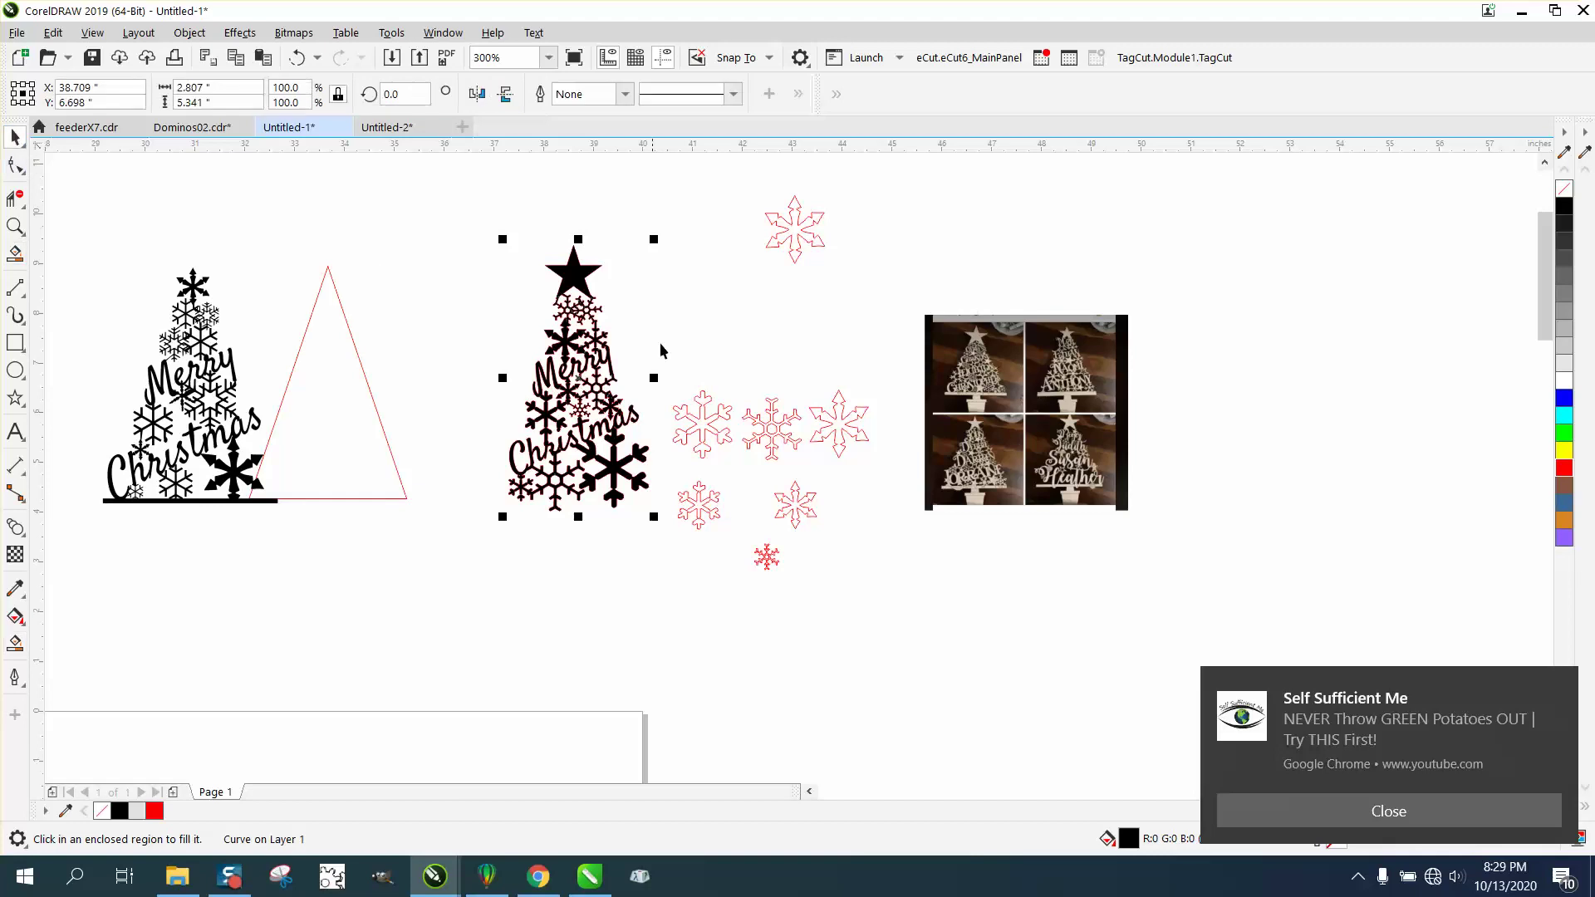
pyautogui.moveTo(654, 204); pyautogui.dragTo(787, 505)
pyautogui.moveTo(955, 615); pyautogui.dragTo(956, 618)
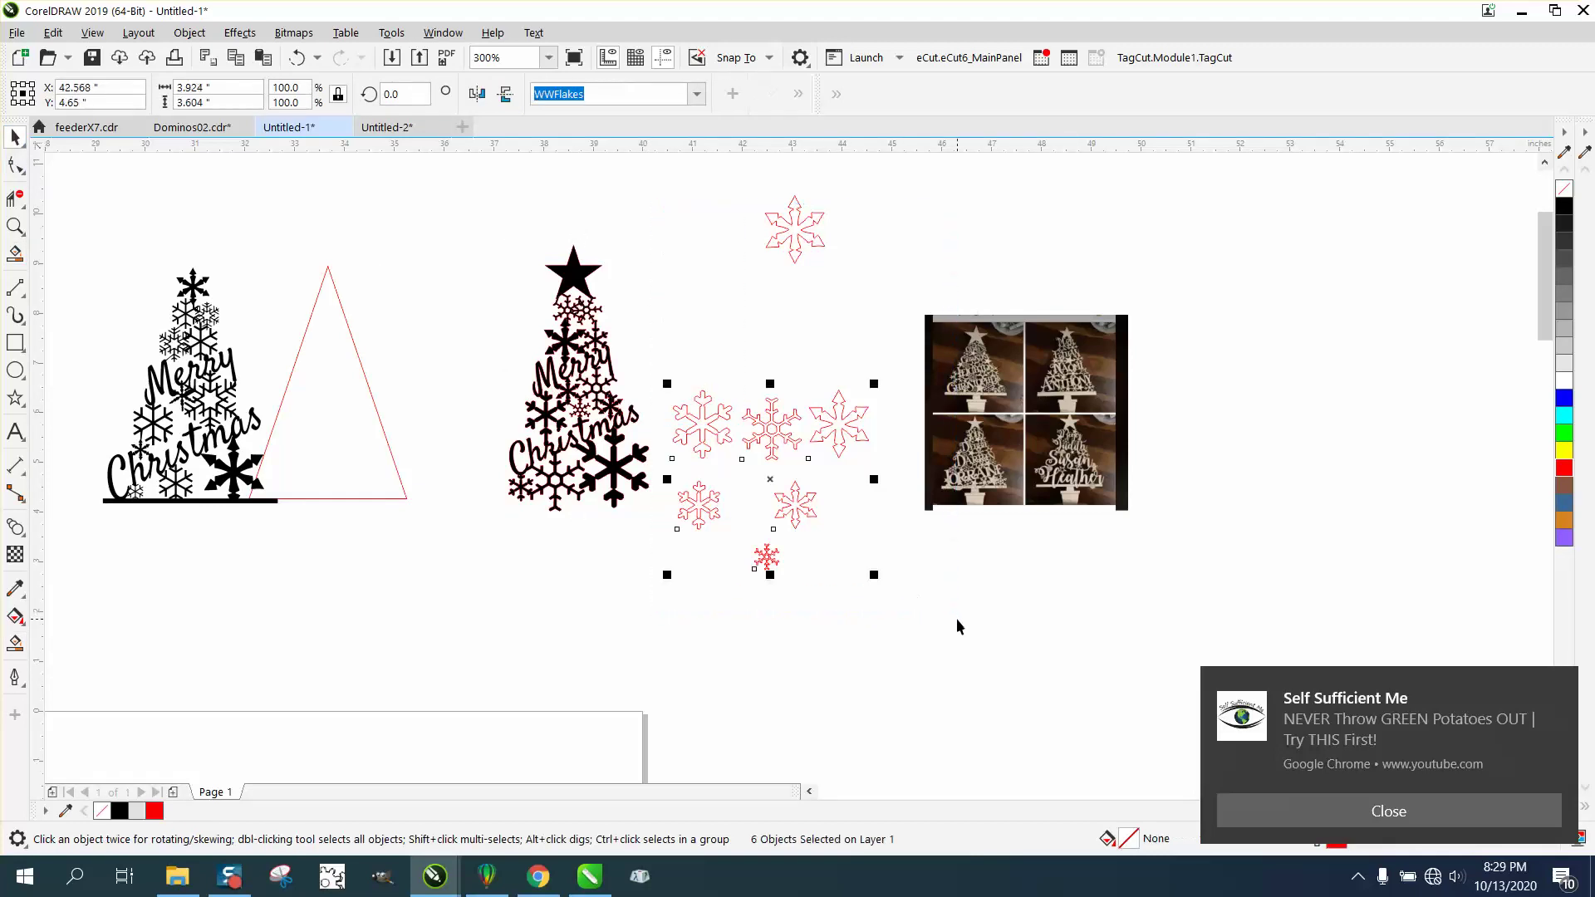
pyautogui.press('Delete')
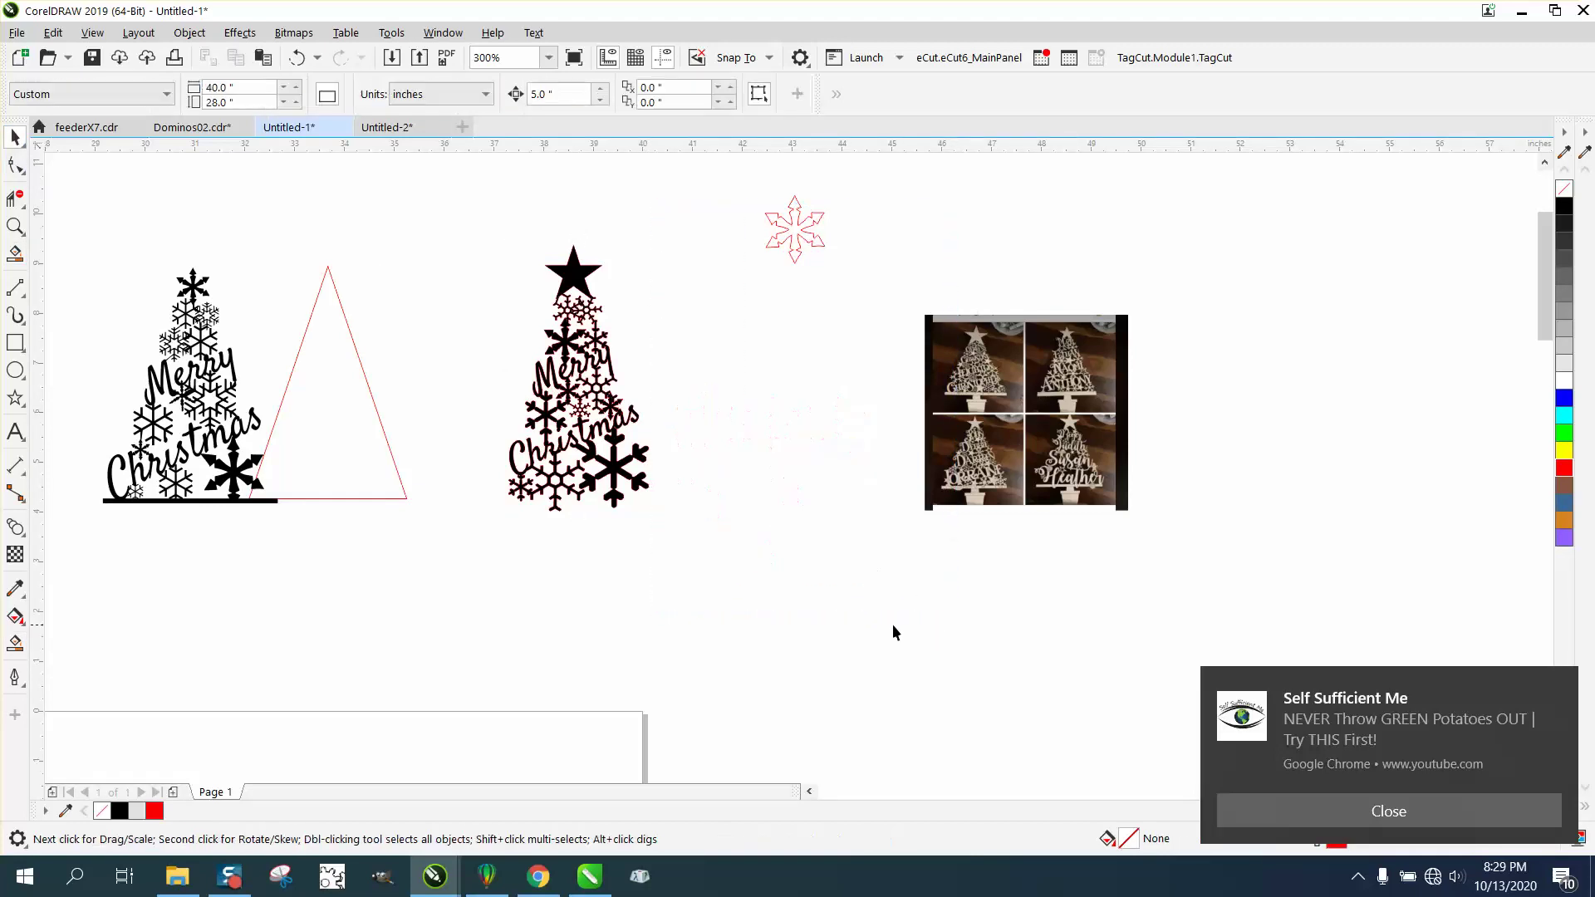
pyautogui.click(794, 262)
pyautogui.press('Delete')
# Step: Remove the tree shape's black fill and give it a red outline
pyautogui.click(1564, 190)
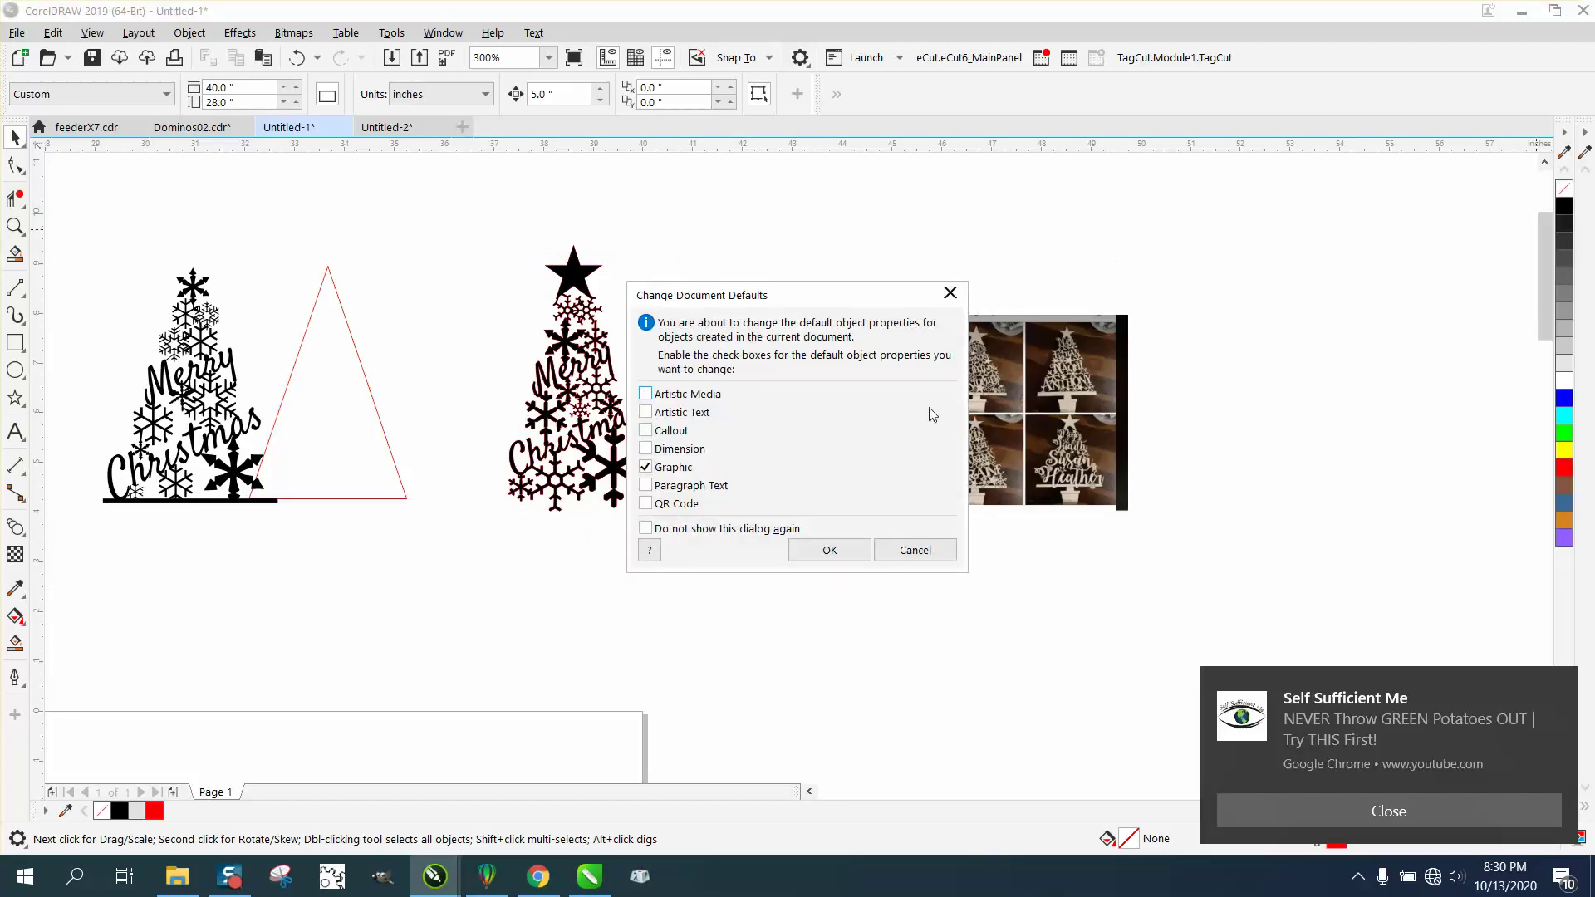
pyautogui.click(917, 551)
pyautogui.click(605, 367)
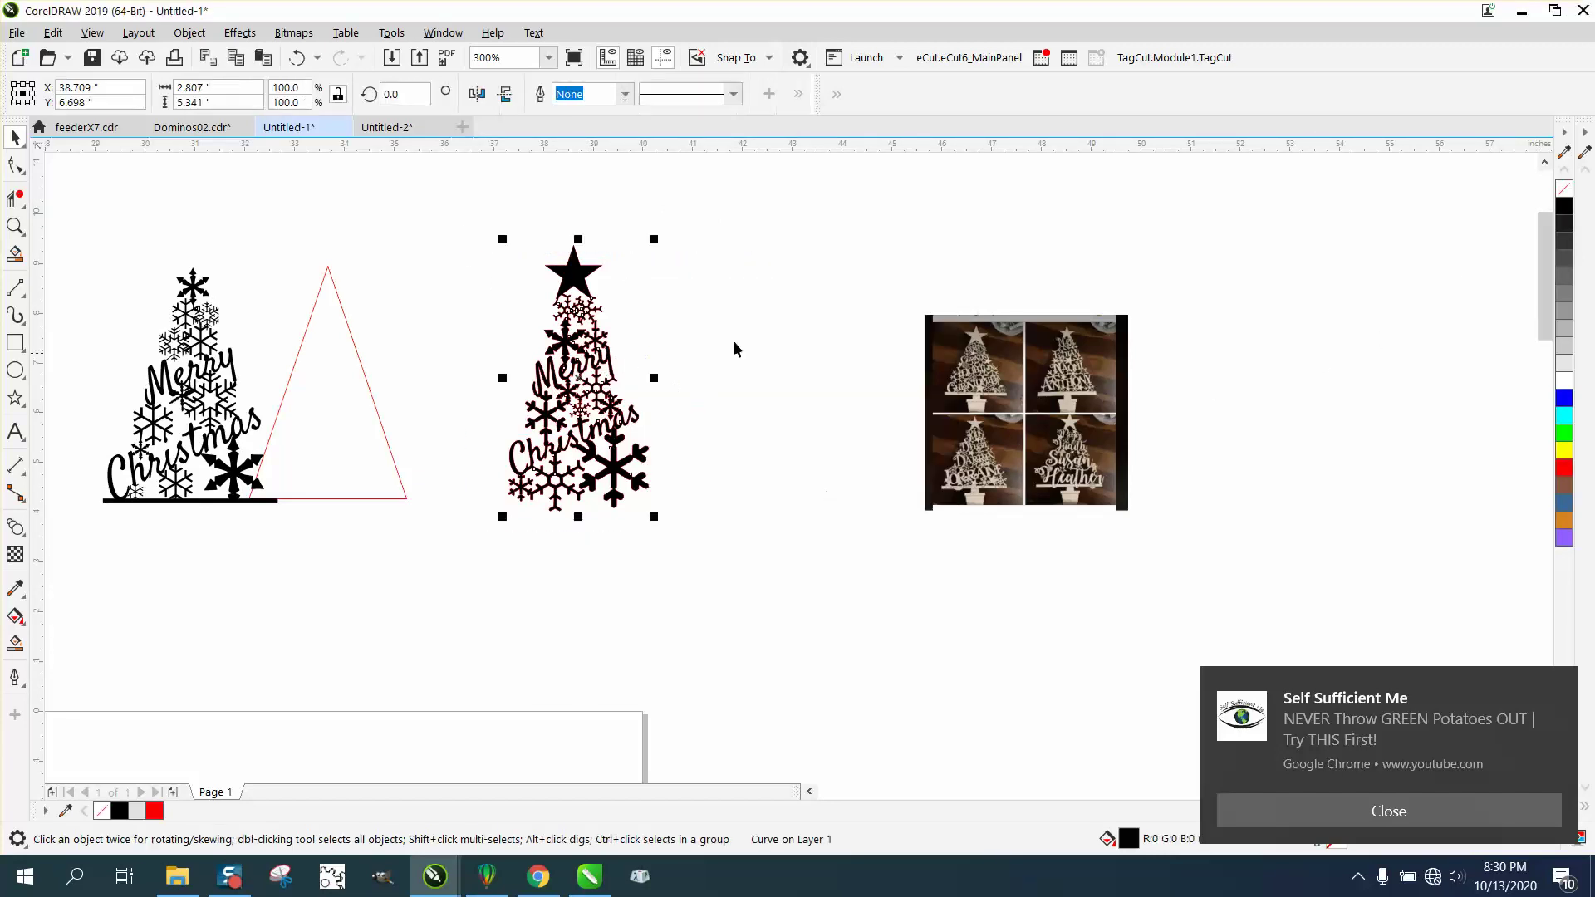
pyautogui.click(1564, 190)
pyautogui.rightClick(1561, 466)
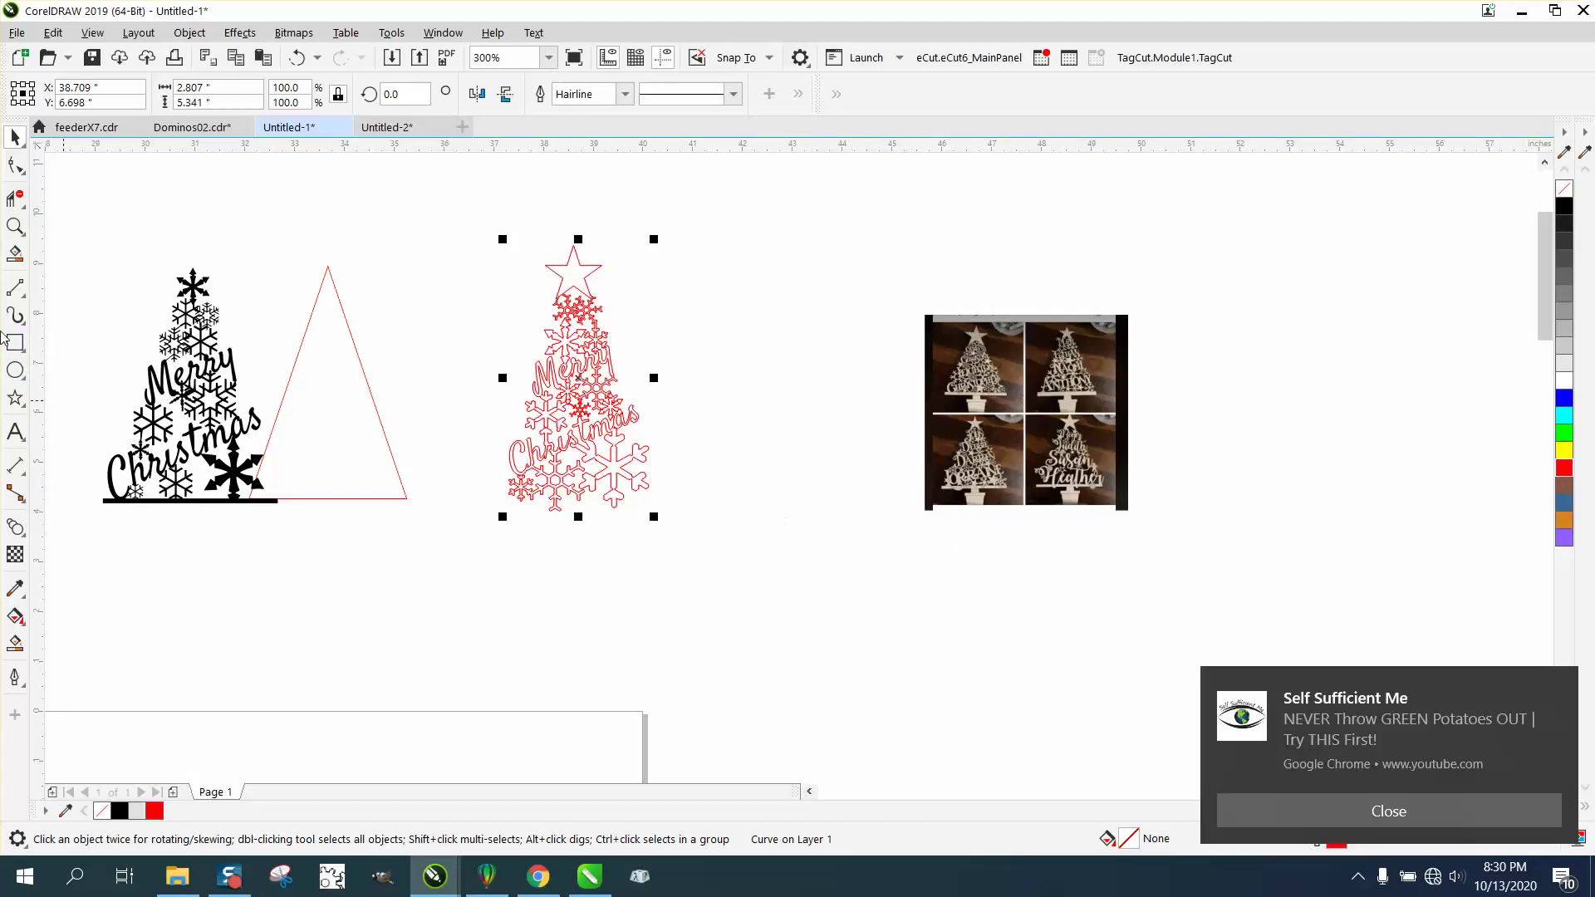
pyautogui.click(15, 226)
# Step: Draw a 2.901 × 0.151 inch rectangle bar across the bottom of the red tree
pyautogui.moveTo(935, 473); pyautogui.dragTo(1071, 573)
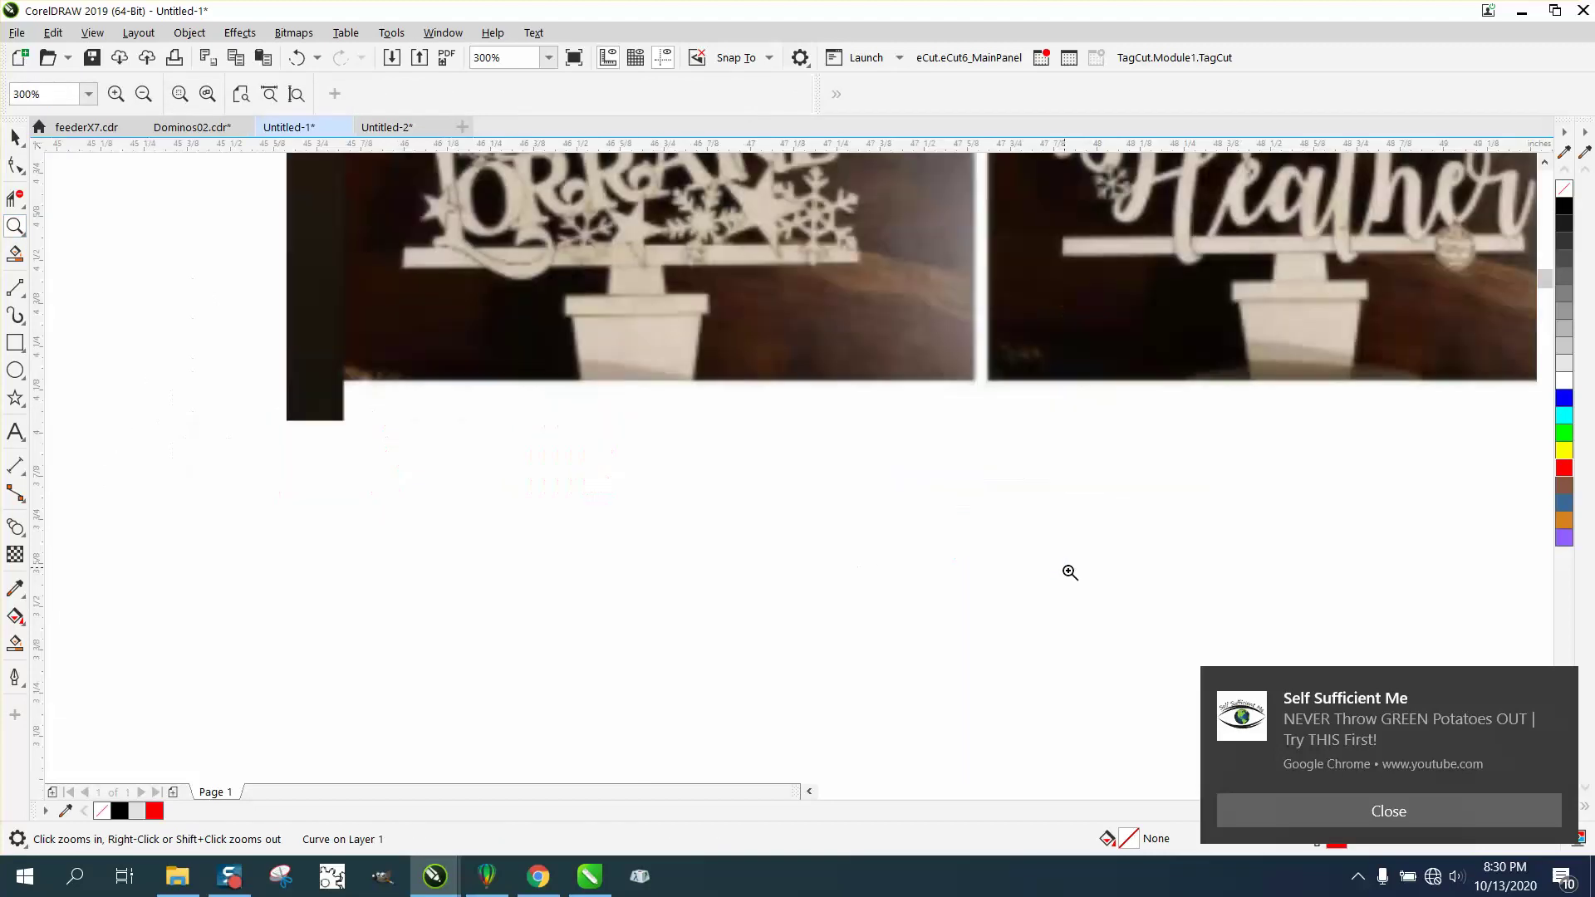
pyautogui.rightClick(690, 357)
pyautogui.rightClick(671, 359)
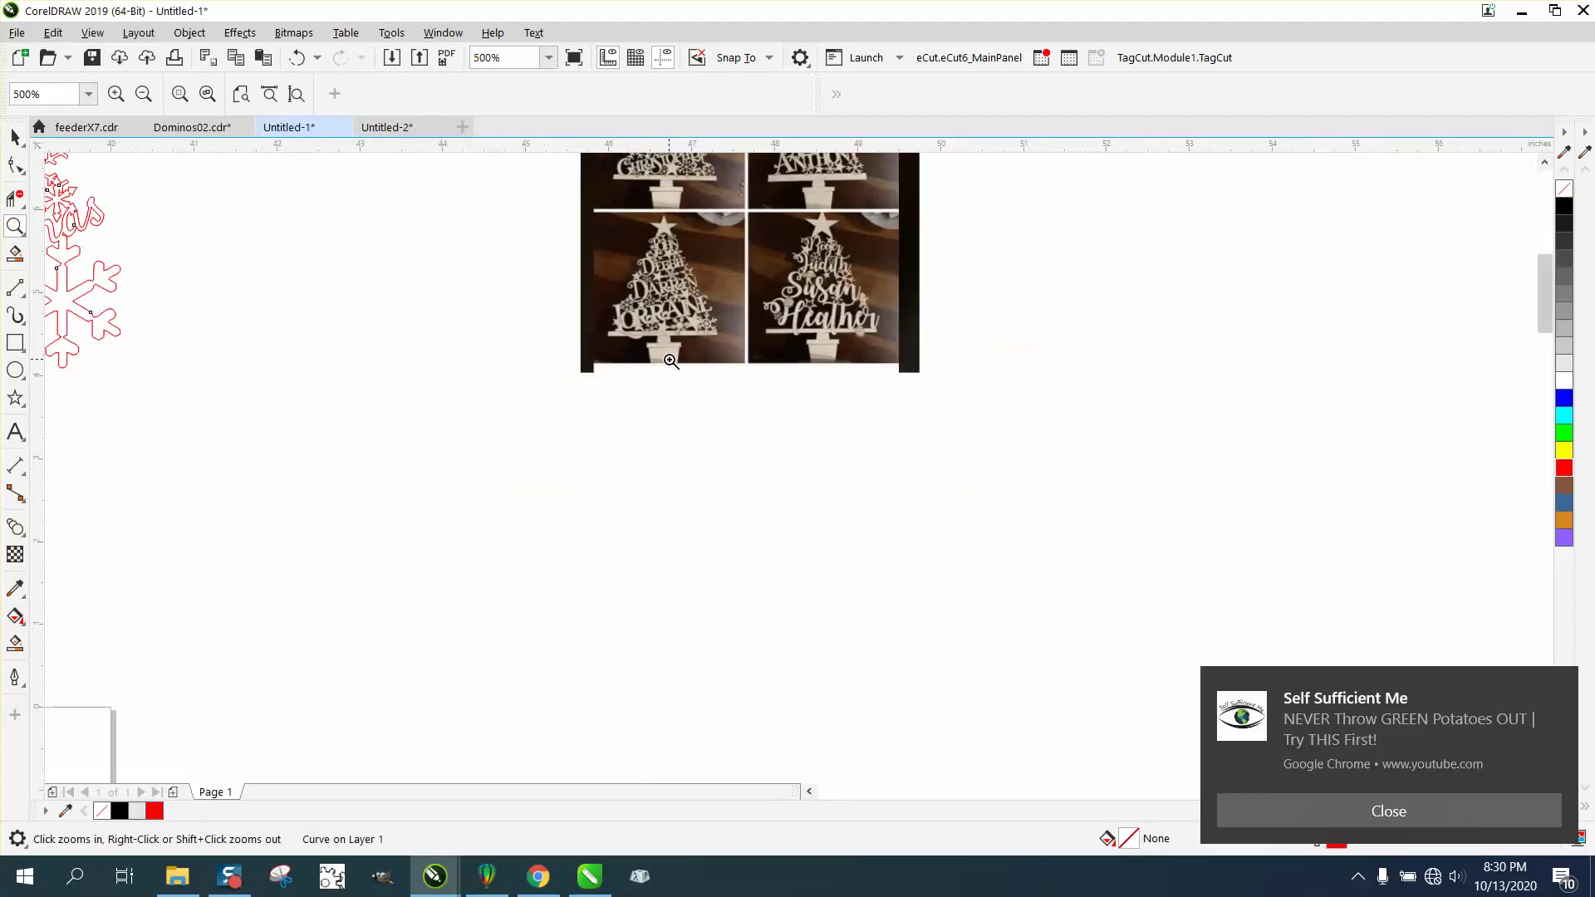
pyautogui.rightClick(672, 360)
pyautogui.moveTo(241, 352); pyautogui.dragTo(561, 430)
pyautogui.click(15, 342)
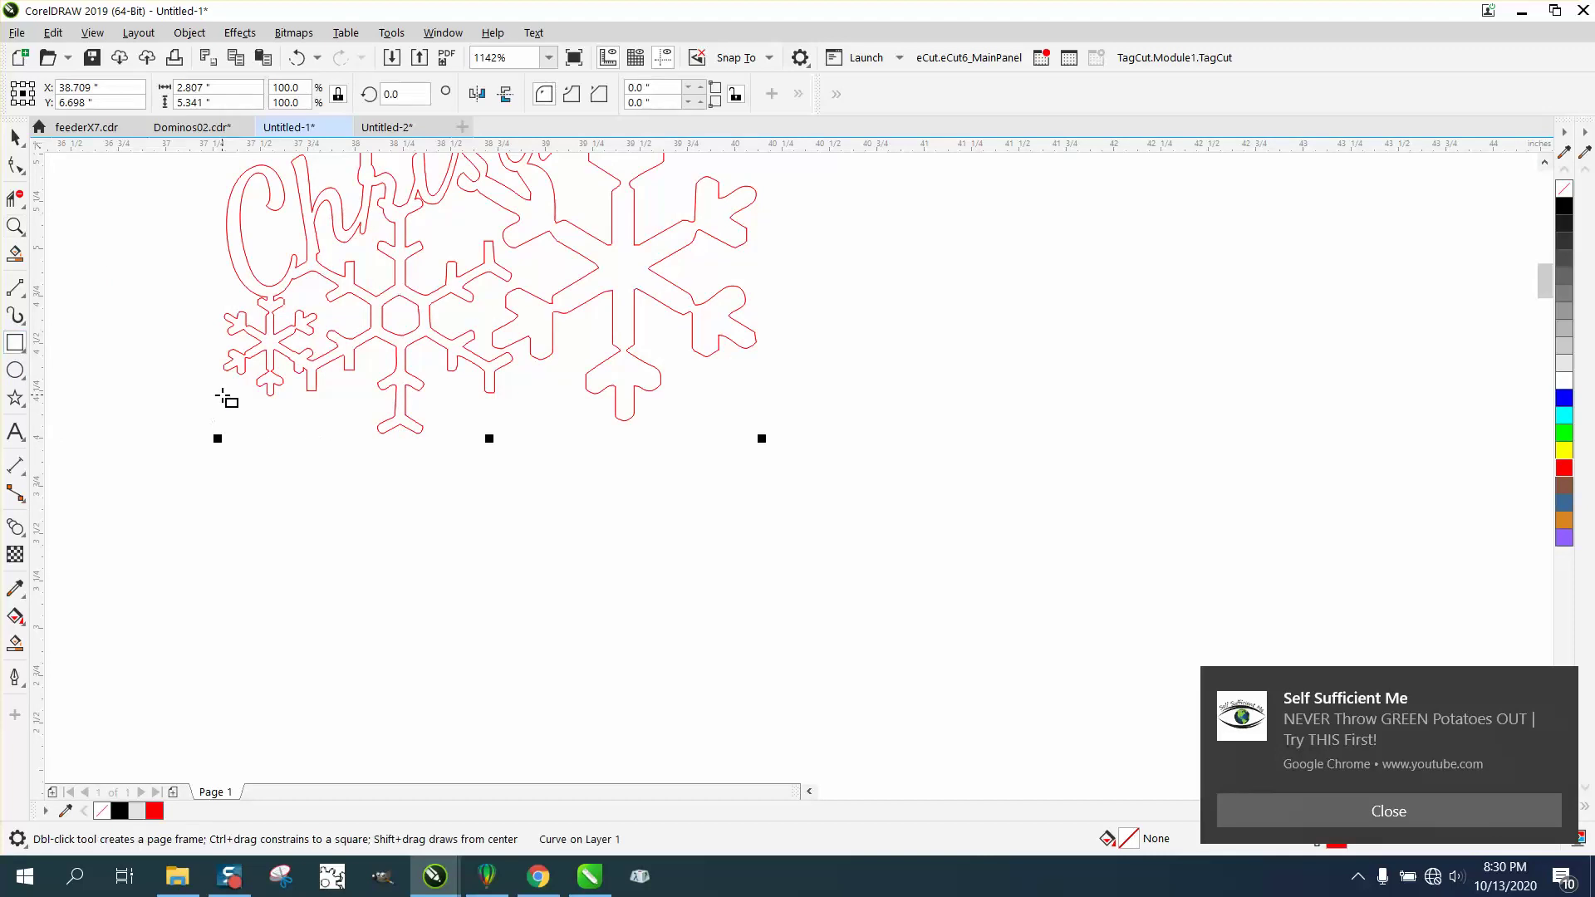
pyautogui.moveTo(221, 395)
pyautogui.mouseDown()
pyautogui.moveTo(662, 474)
pyautogui.moveTo(791, 457)
pyautogui.moveTo(773, 453)
pyautogui.mouseUp()
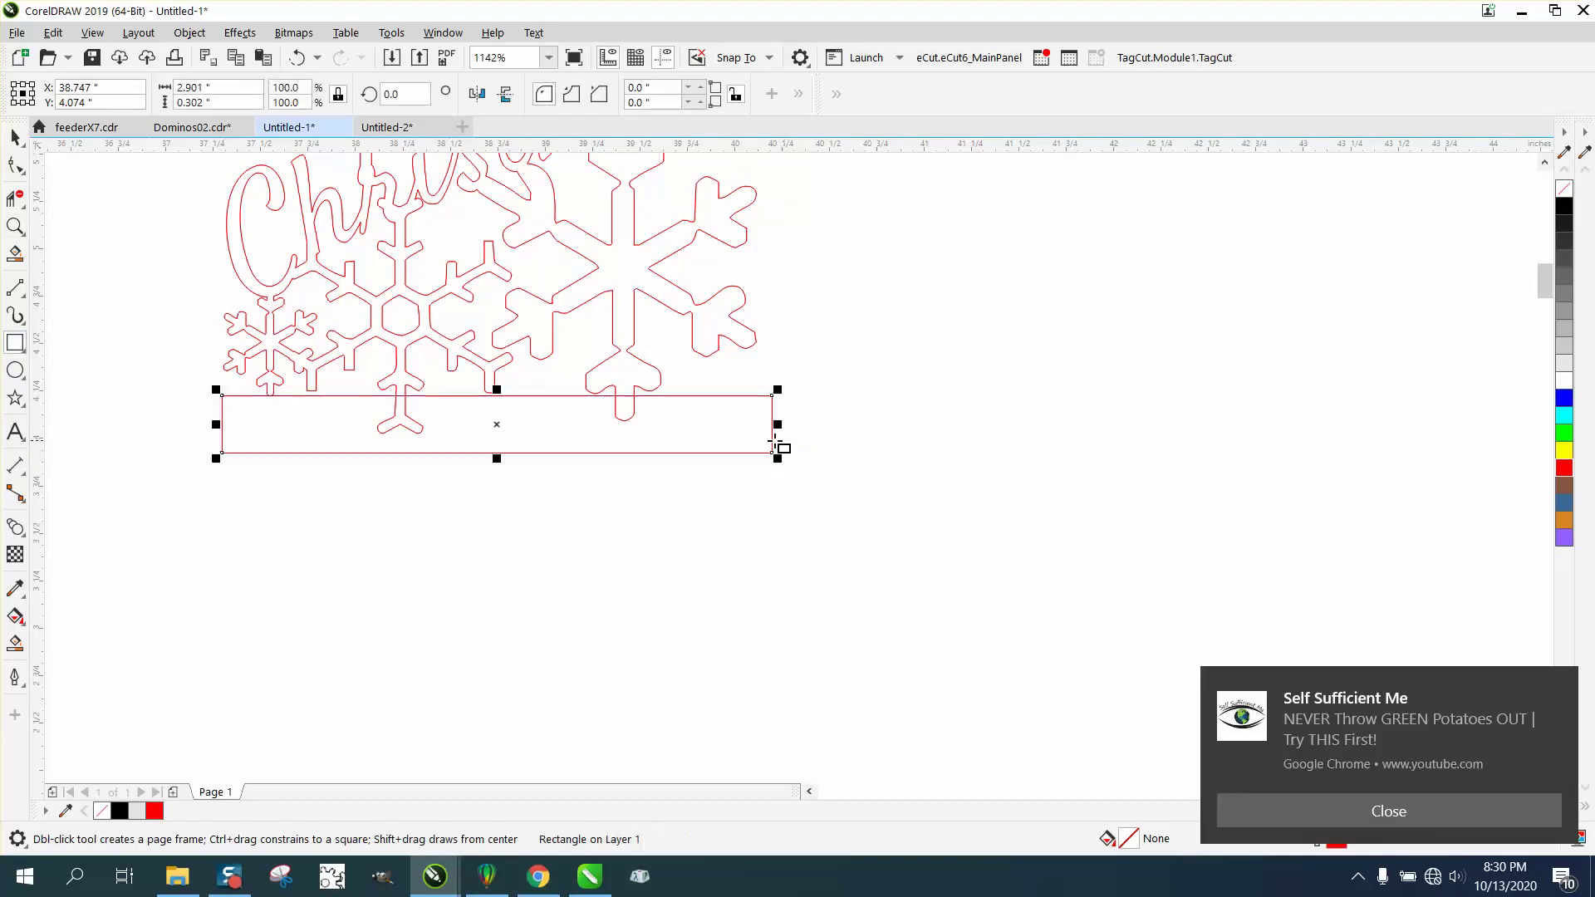
pyautogui.scroll(-3, 766, 442)
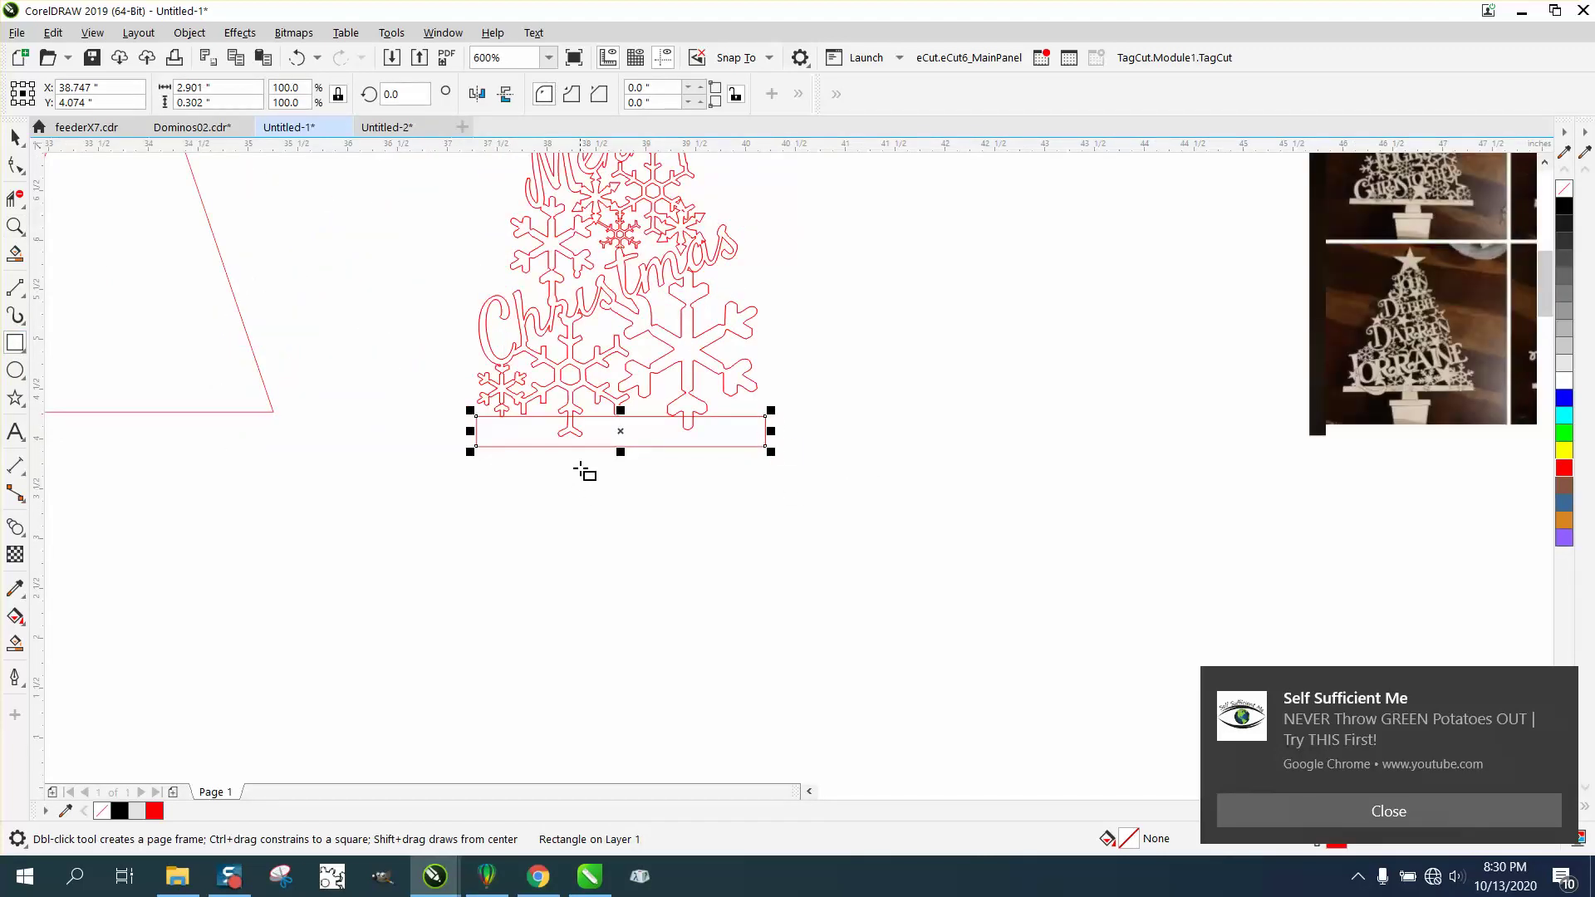
pyautogui.moveTo(621, 452); pyautogui.dragTo(620, 437)
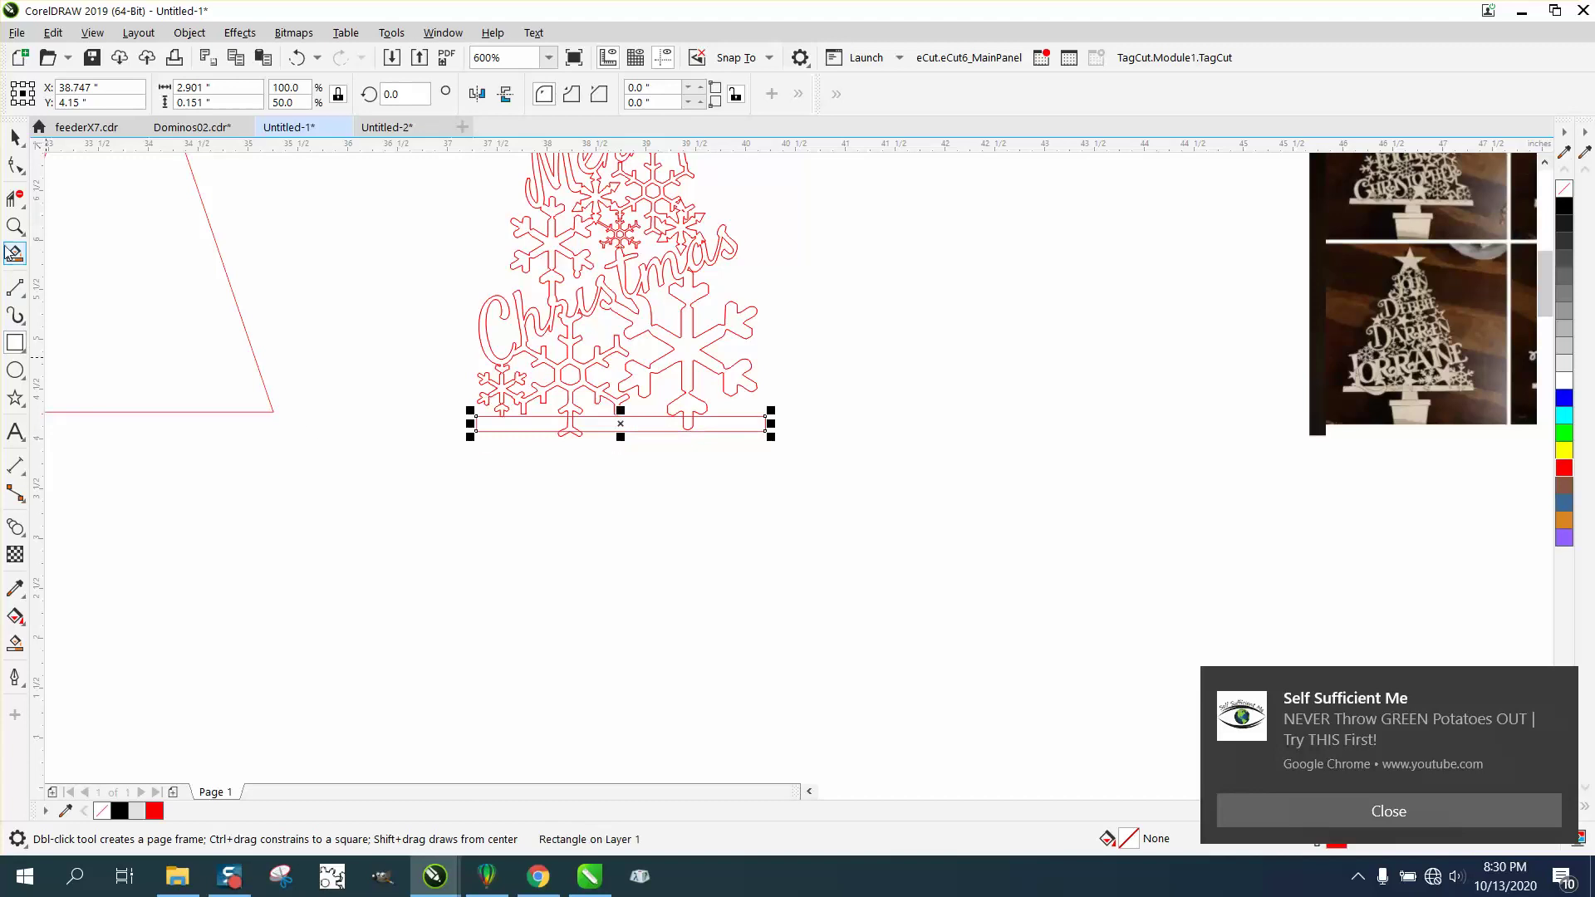
pyautogui.click(15, 226)
# Step: Delete the snowflake stem segments inside the base bar with Virtual Segment Delete, undoing wrong deletions
pyautogui.moveTo(421, 342); pyautogui.dragTo(936, 504)
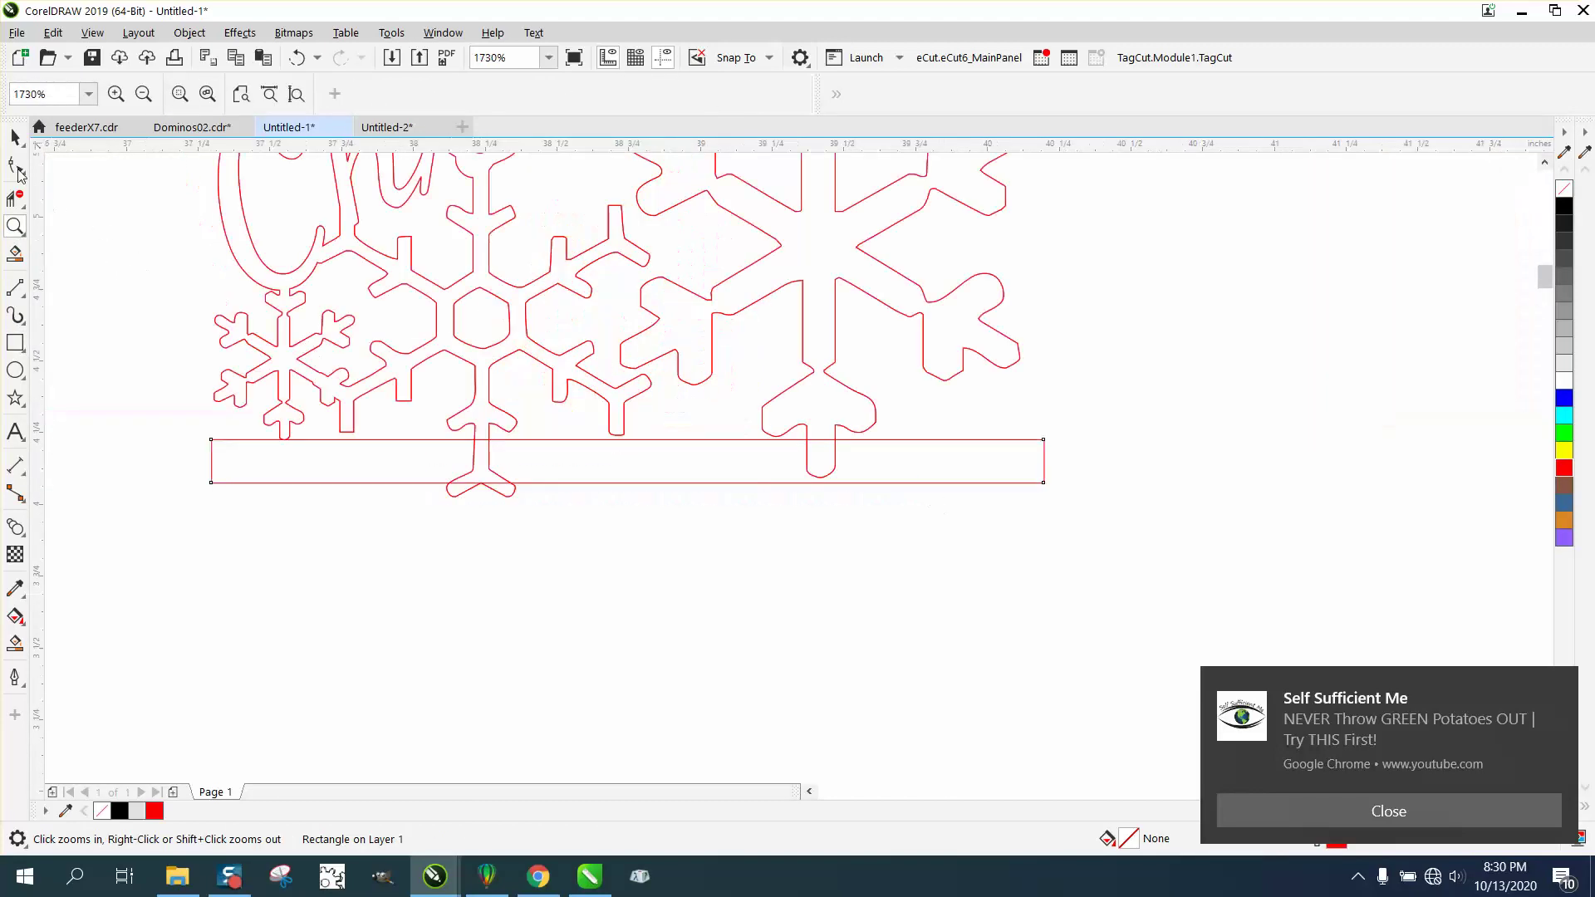
pyautogui.click(15, 198)
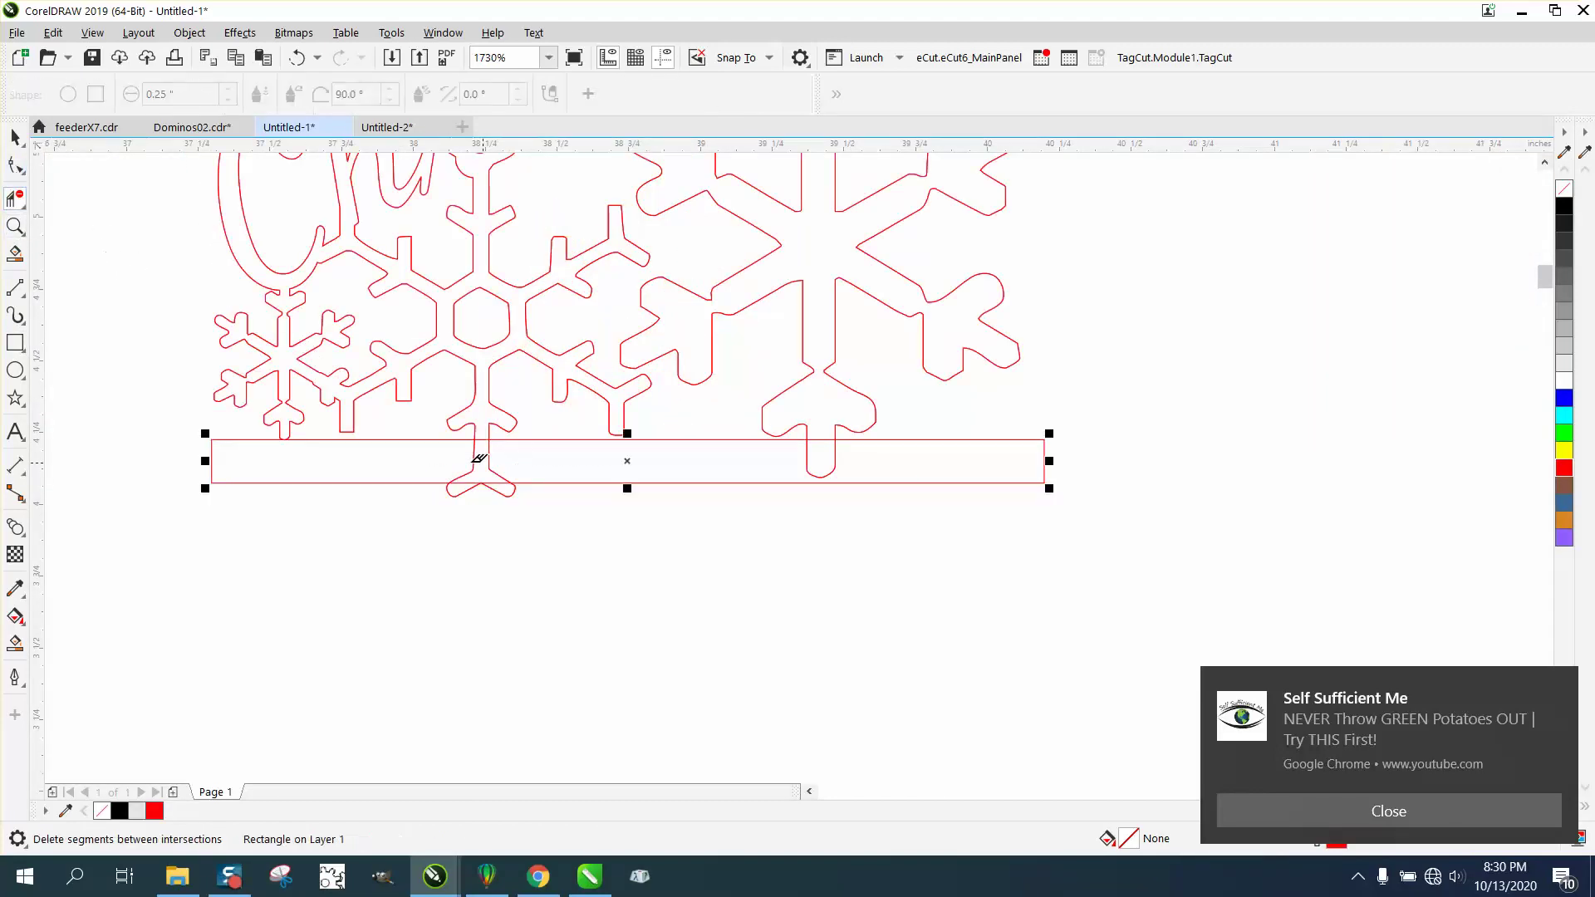
pyautogui.click(839, 456)
pyautogui.click(836, 489)
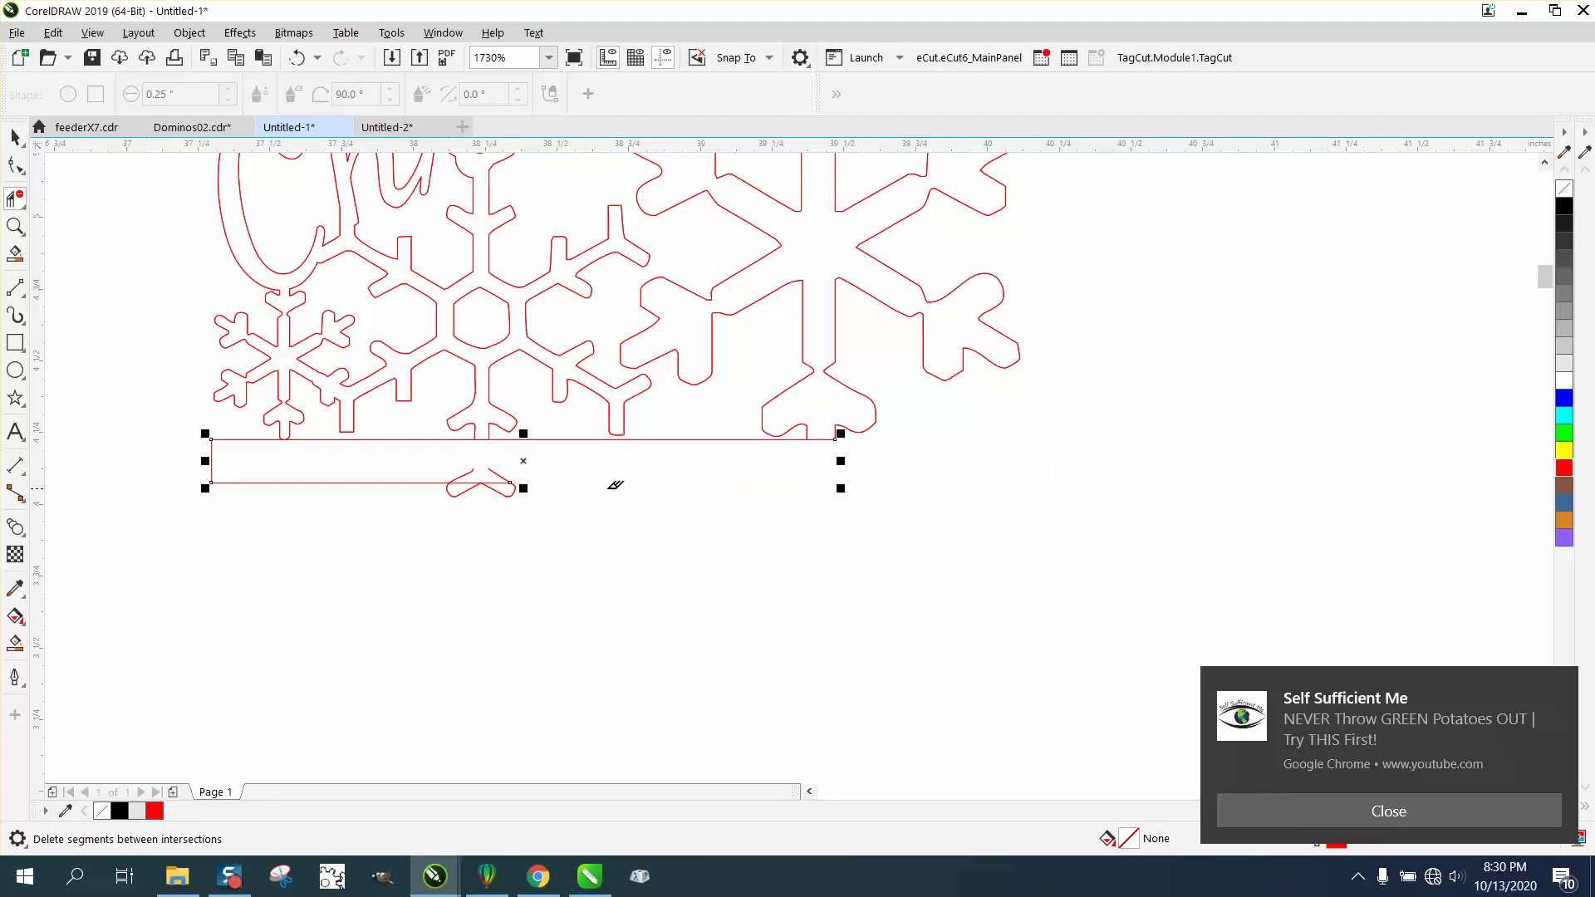
pyautogui.click(298, 57)
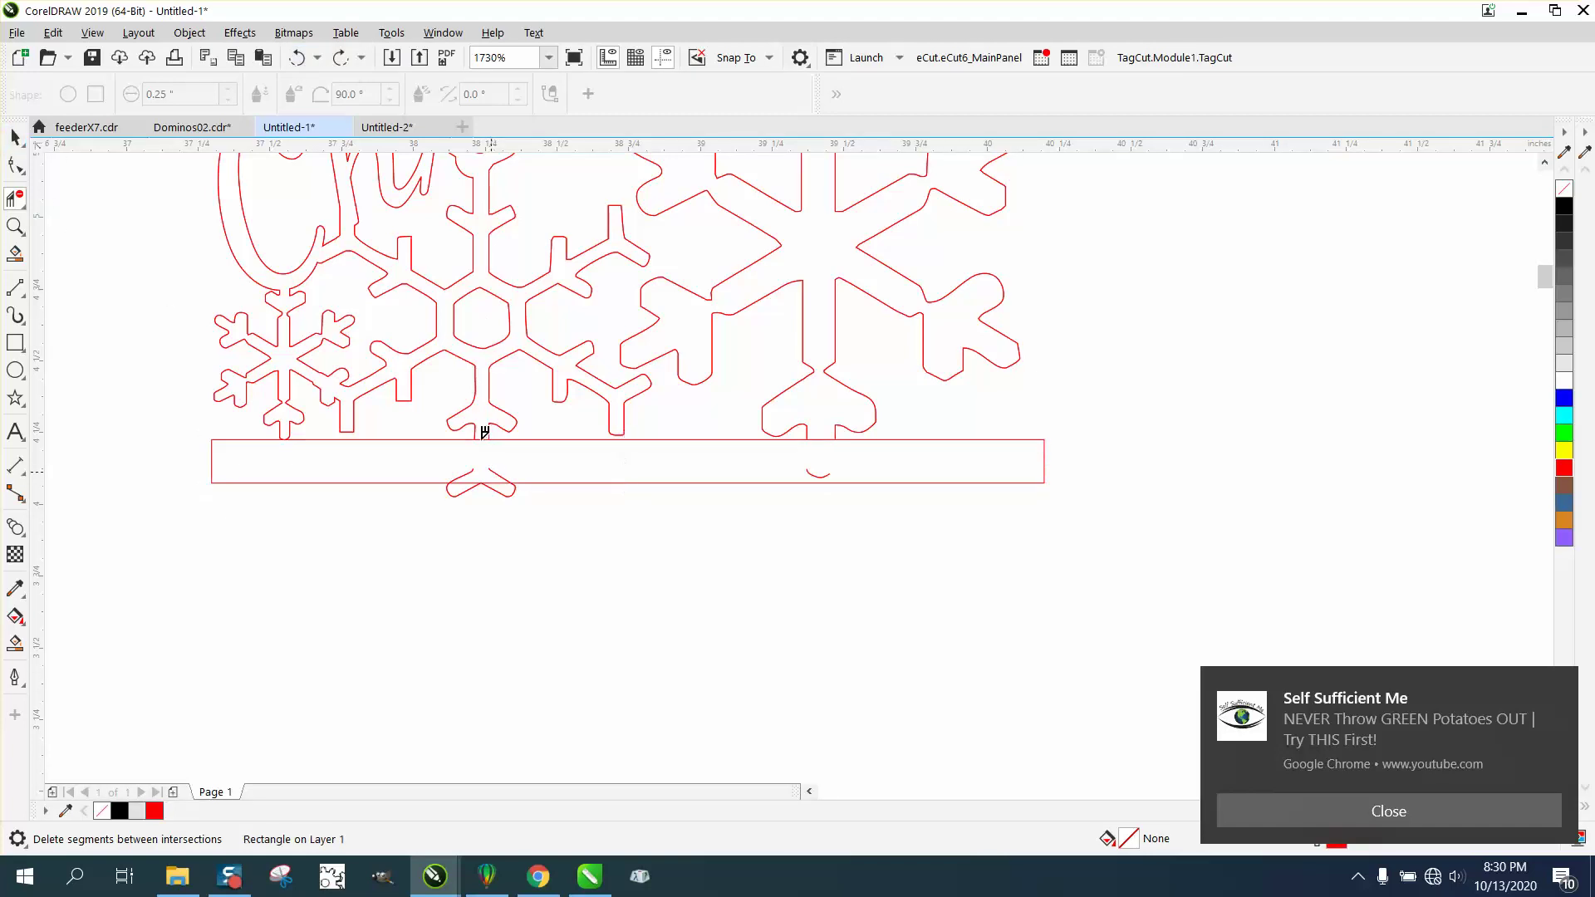
pyautogui.click(831, 467)
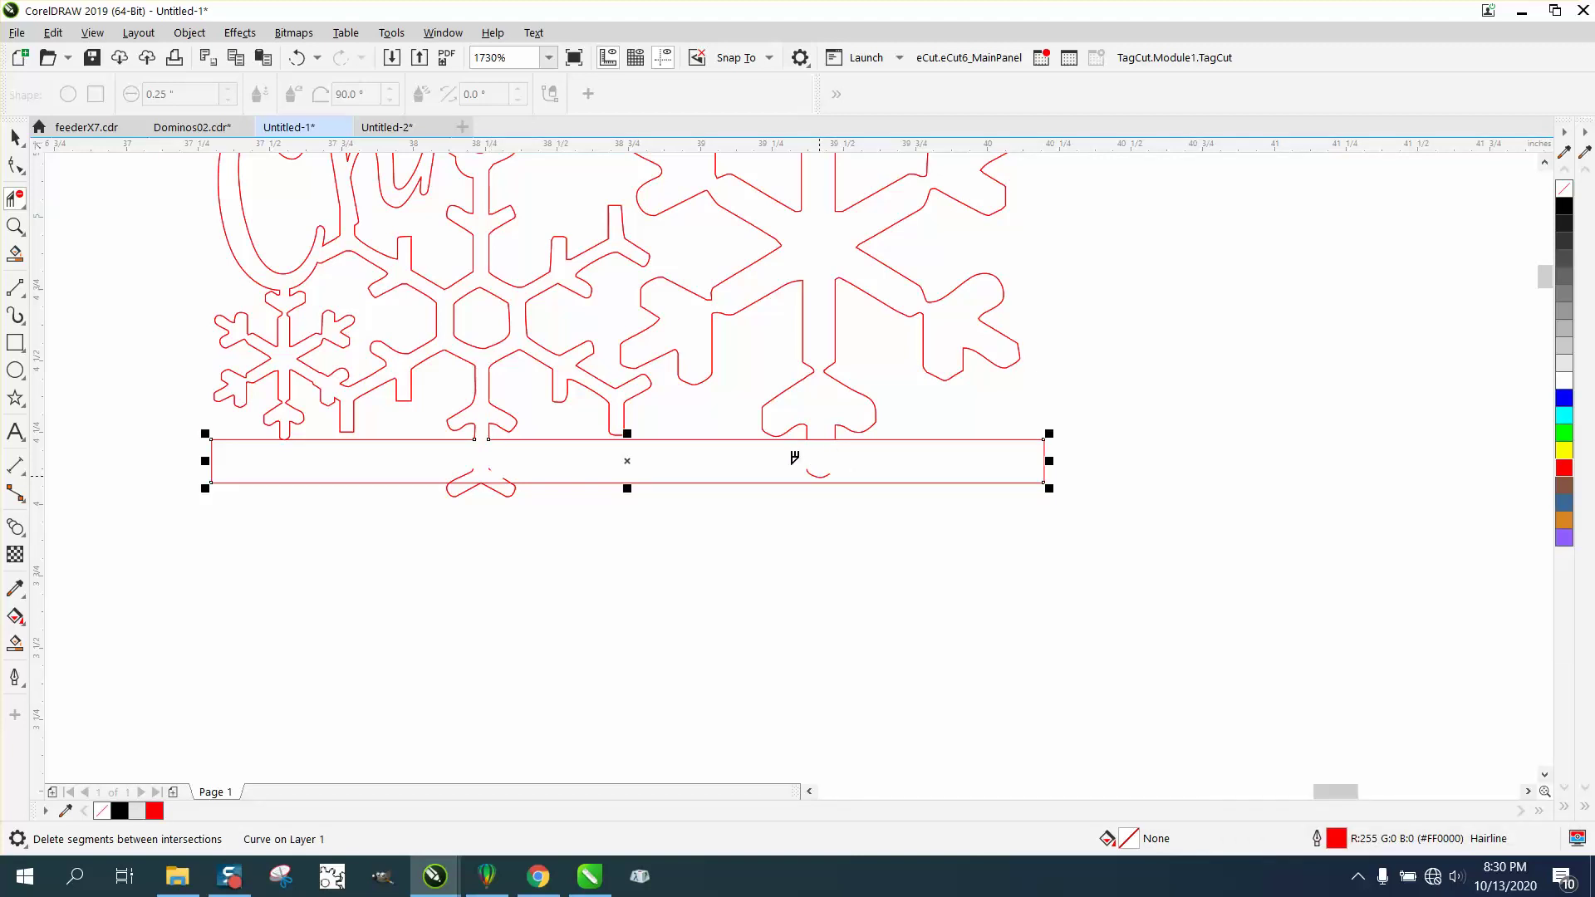
pyautogui.moveTo(792, 465); pyautogui.dragTo(831, 470)
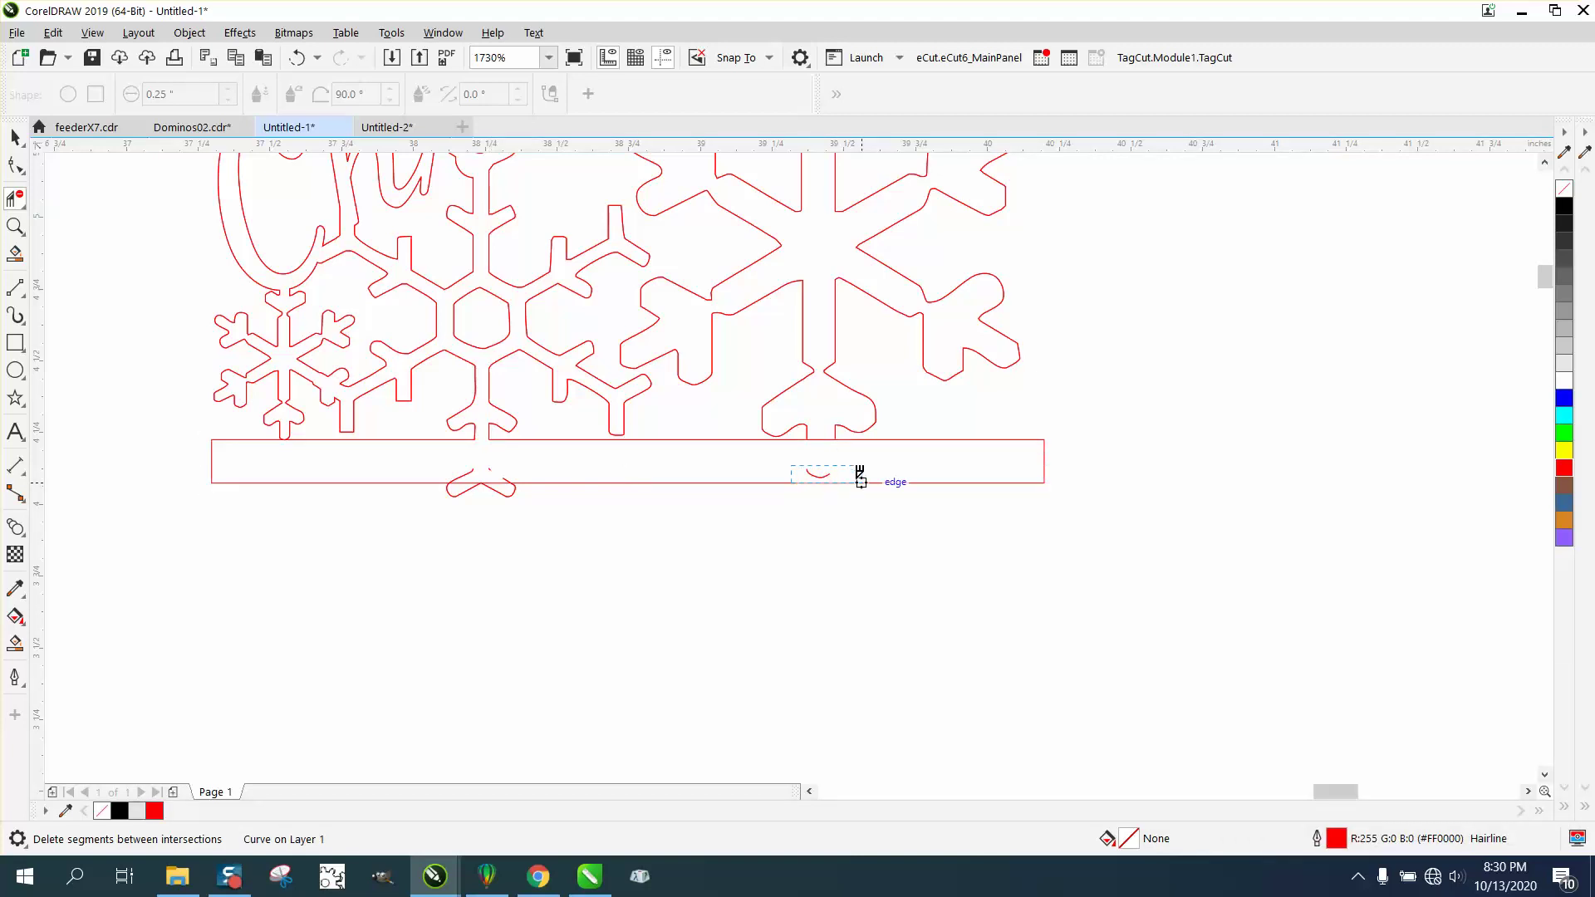
pyautogui.click(654, 482)
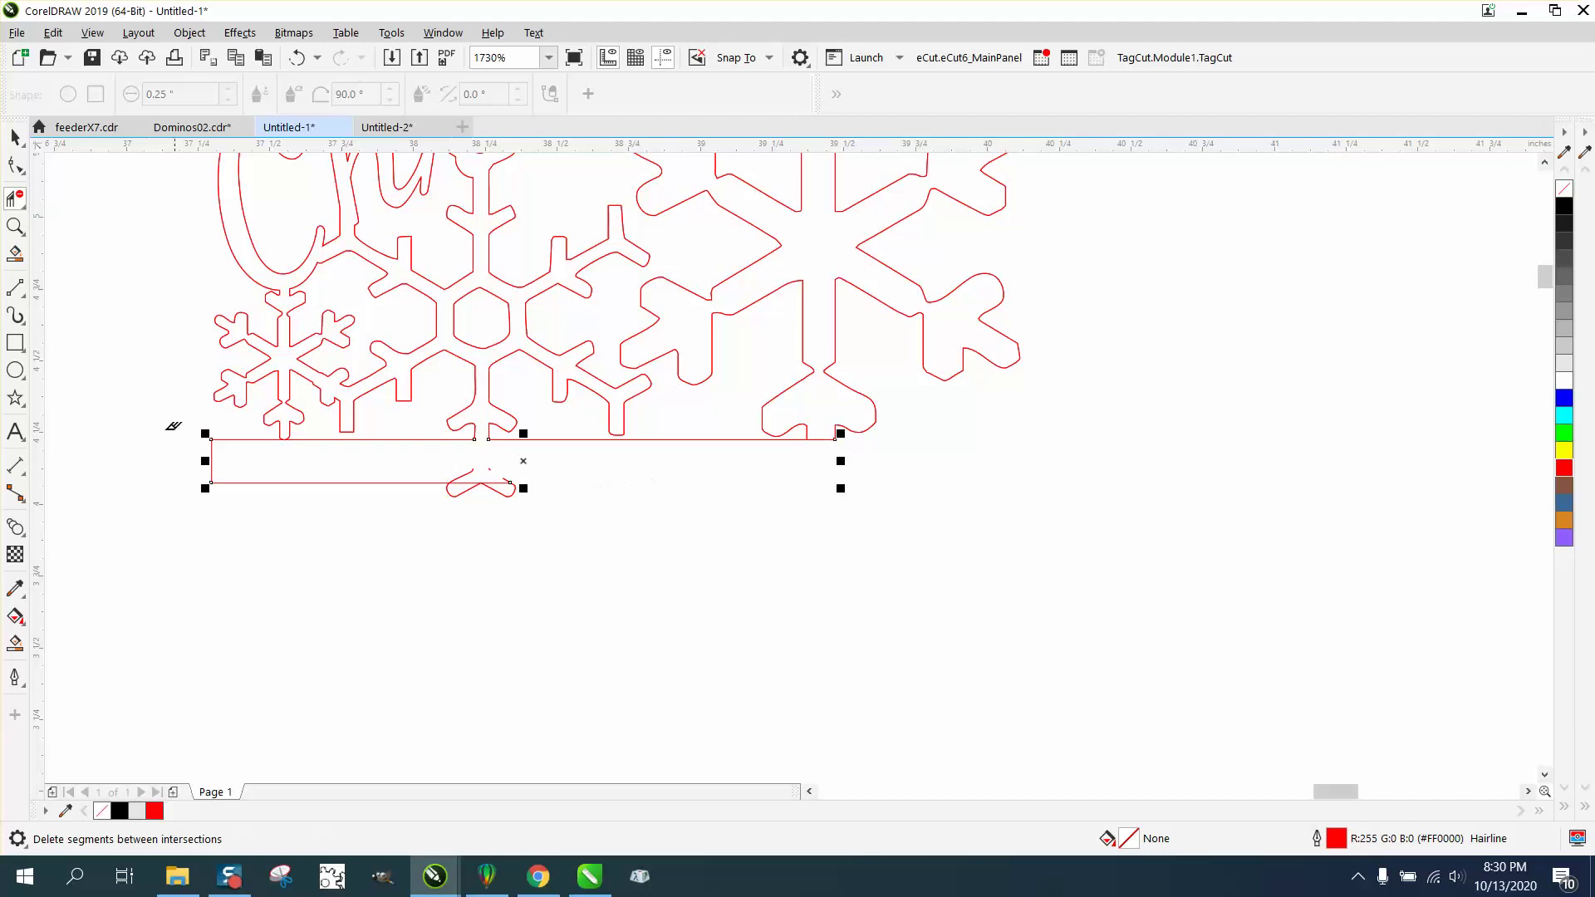
pyautogui.click(296, 61)
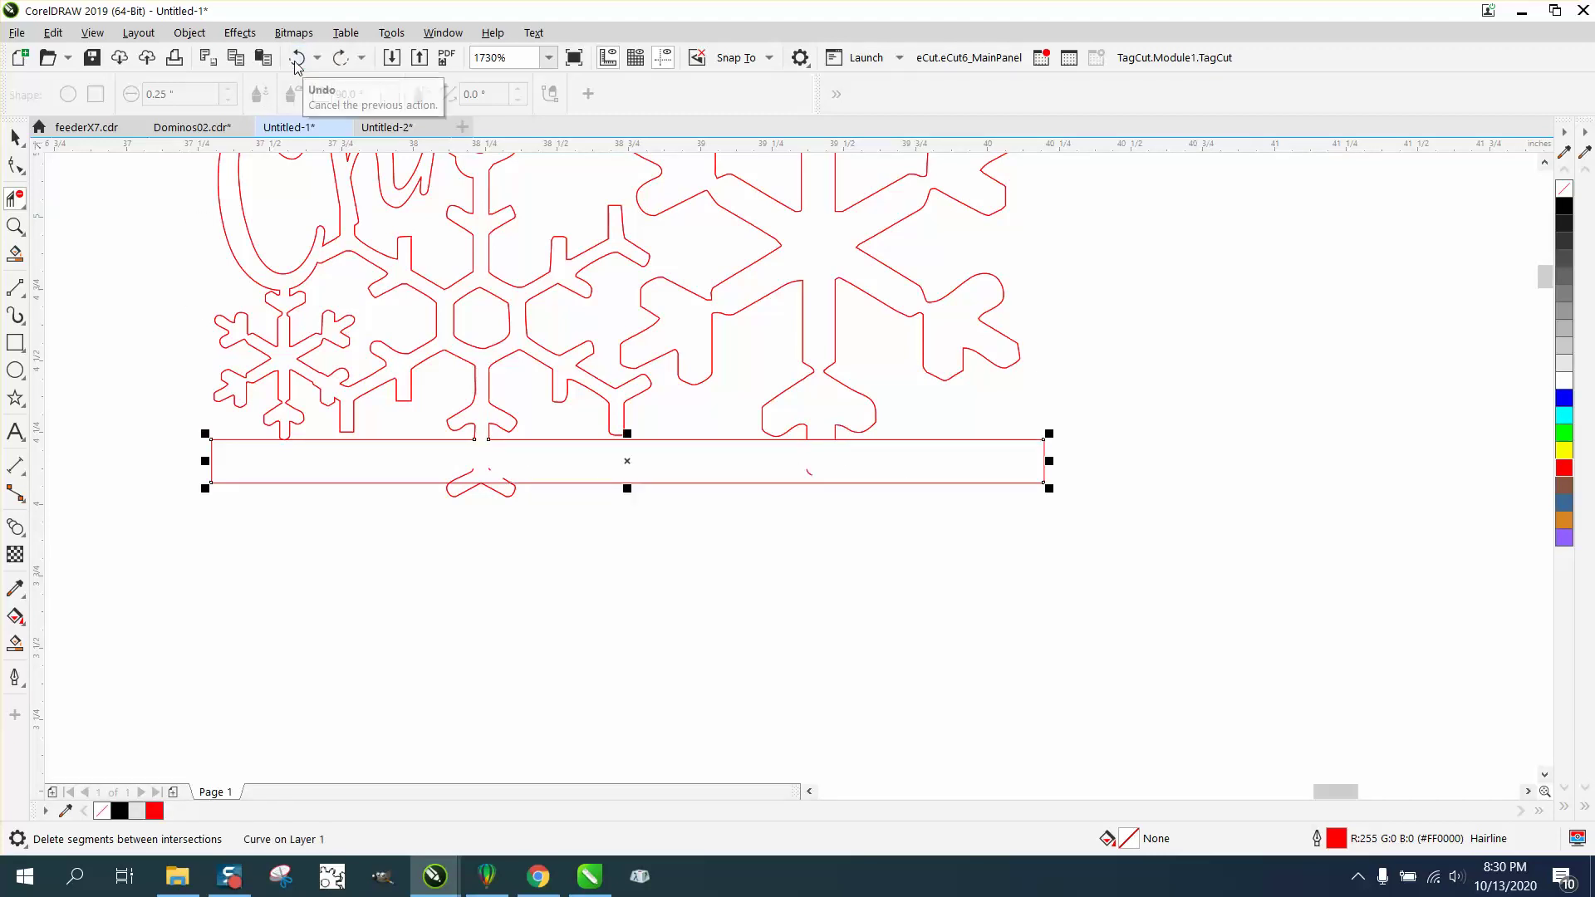
# Step: Undo the segment deletions and restore the base rectangle's earlier height
pyautogui.click(296, 62)
pyautogui.click(296, 61)
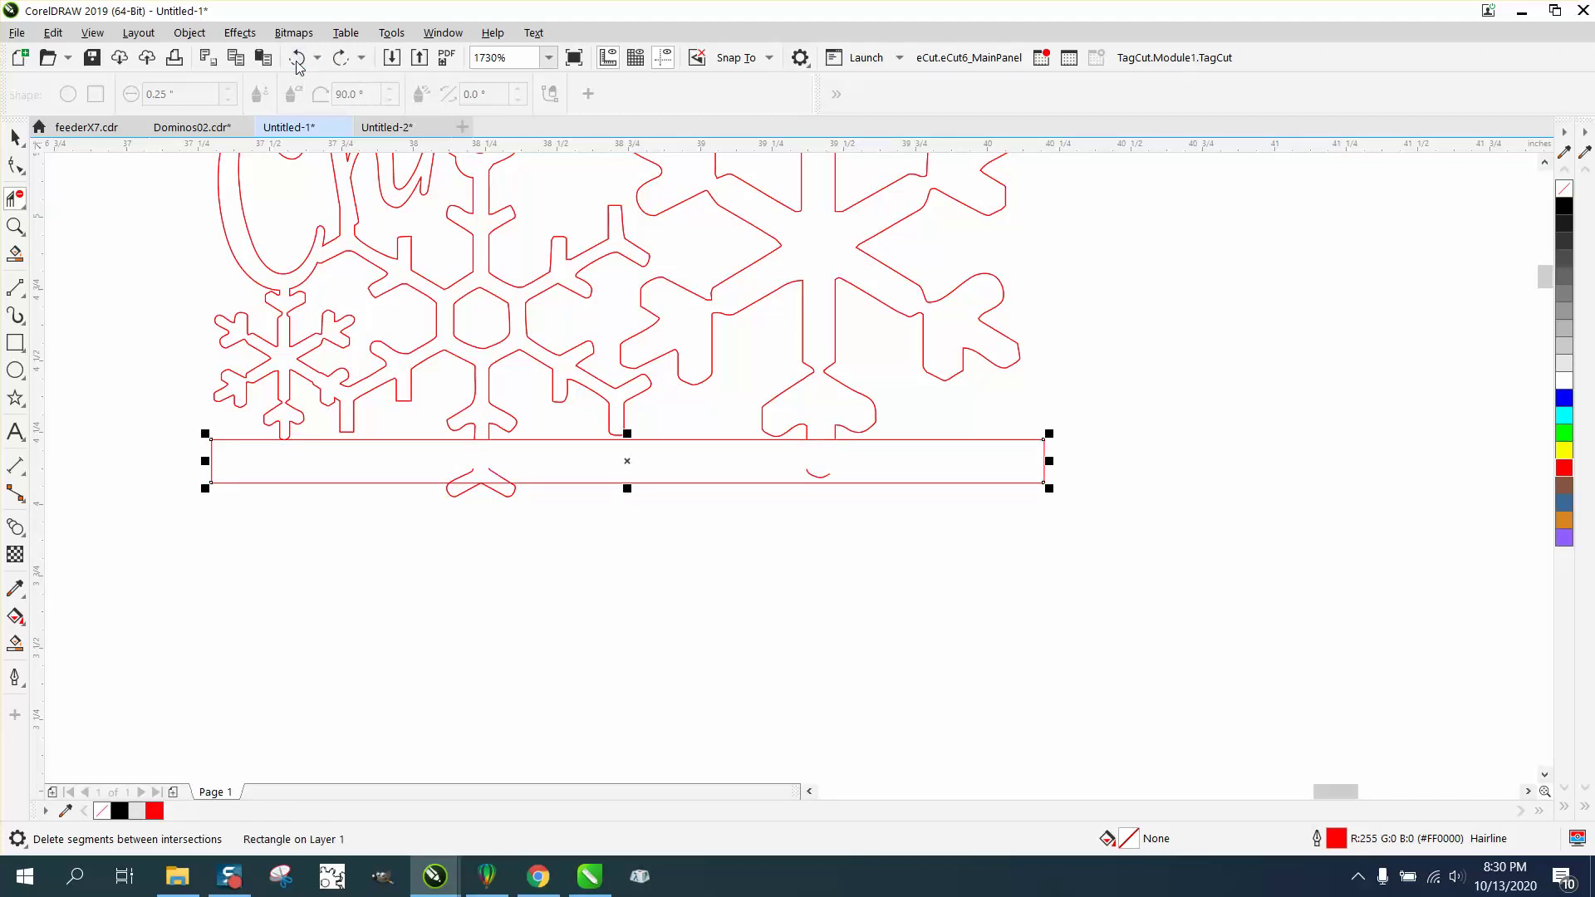
pyautogui.click(296, 62)
pyautogui.click(296, 63)
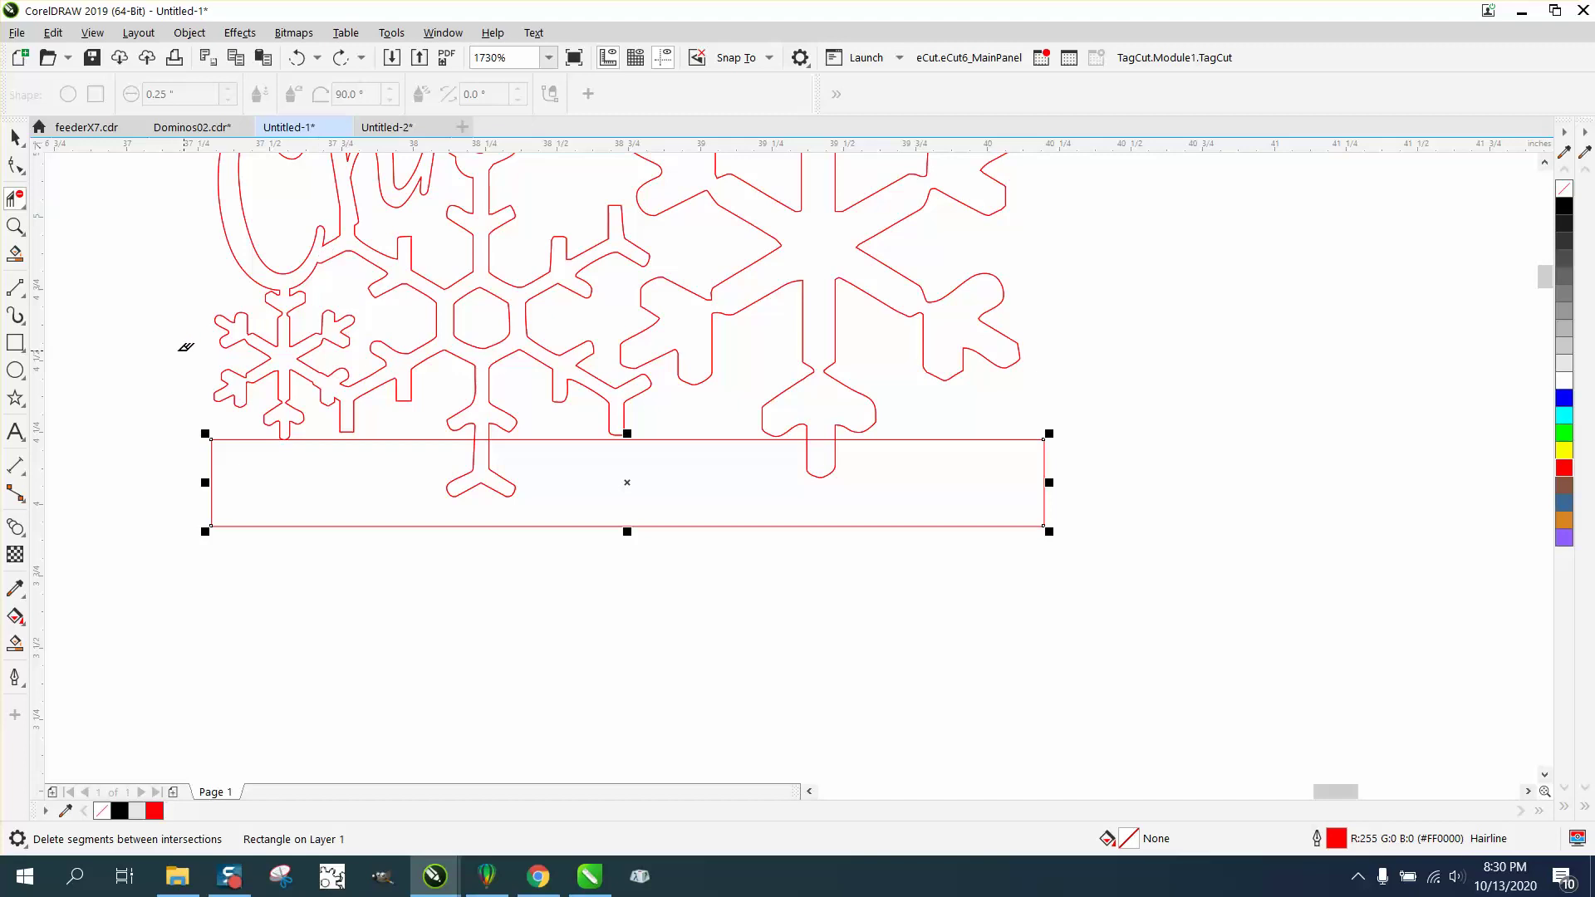
# Step: Weld the lower snowflake onto the base rectangle
pyautogui.click(15, 137)
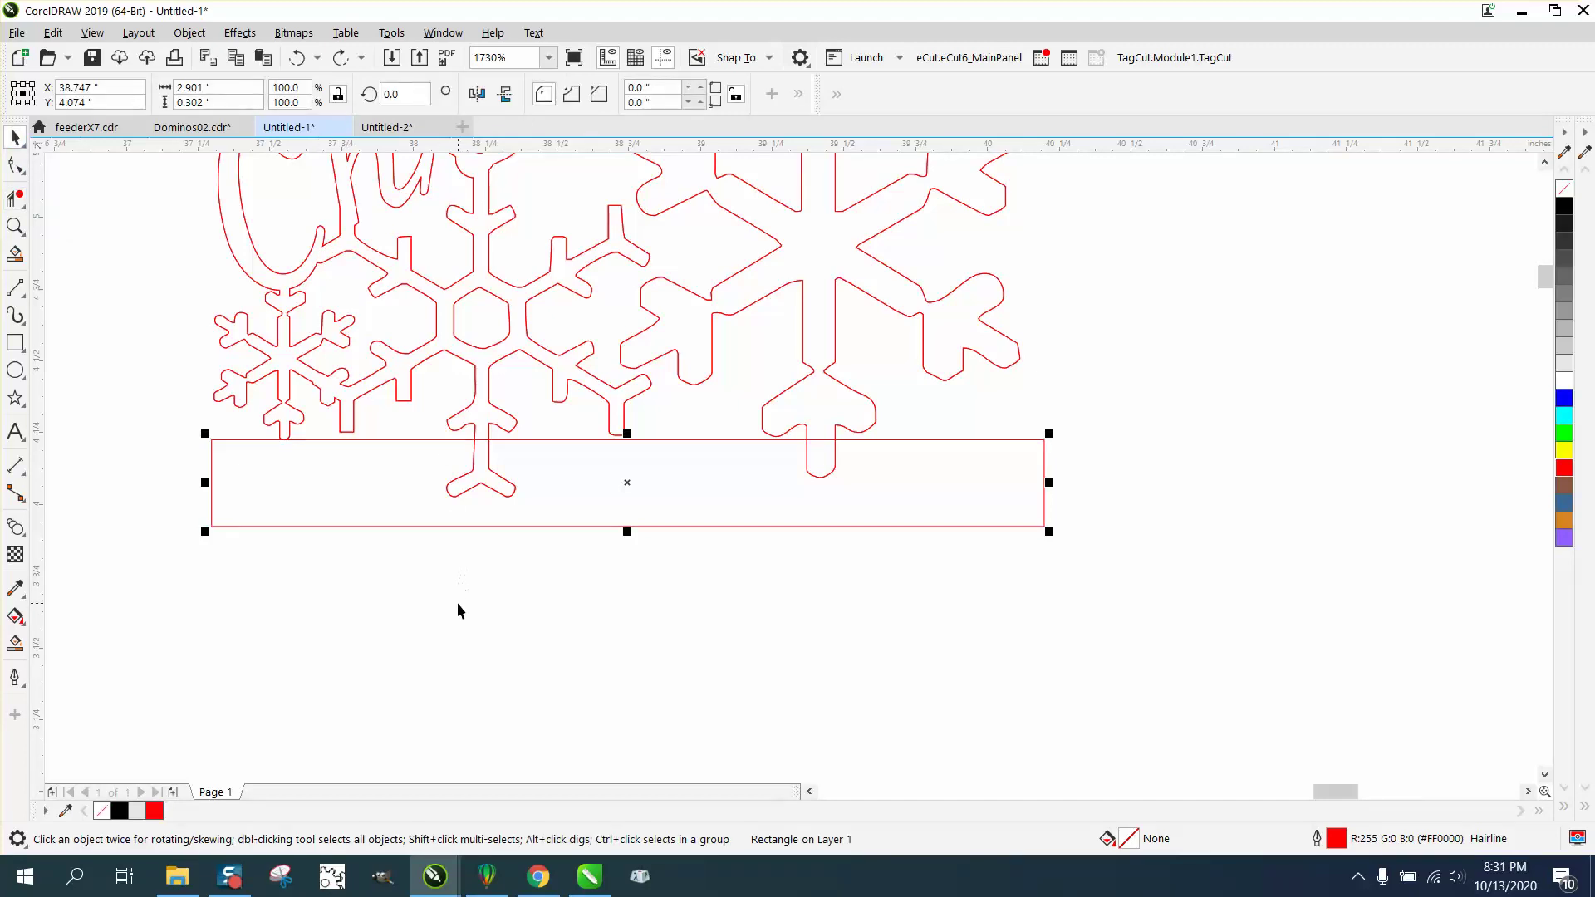
pyautogui.keyDown('shift'); pyautogui.click(499, 415); pyautogui.keyUp('shift')
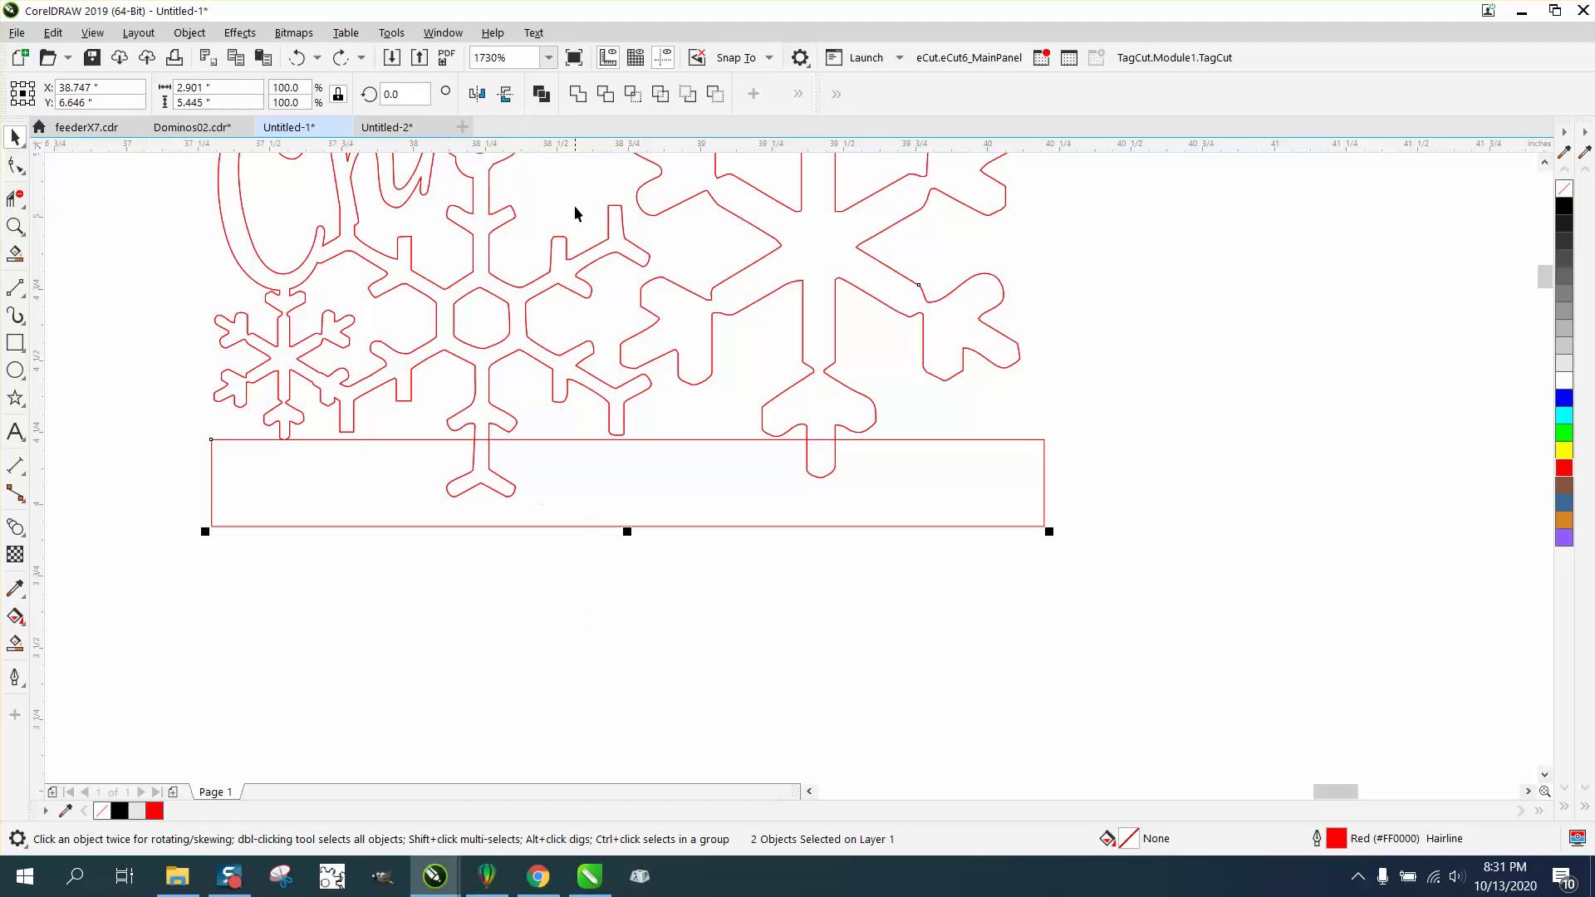
pyautogui.click(579, 97)
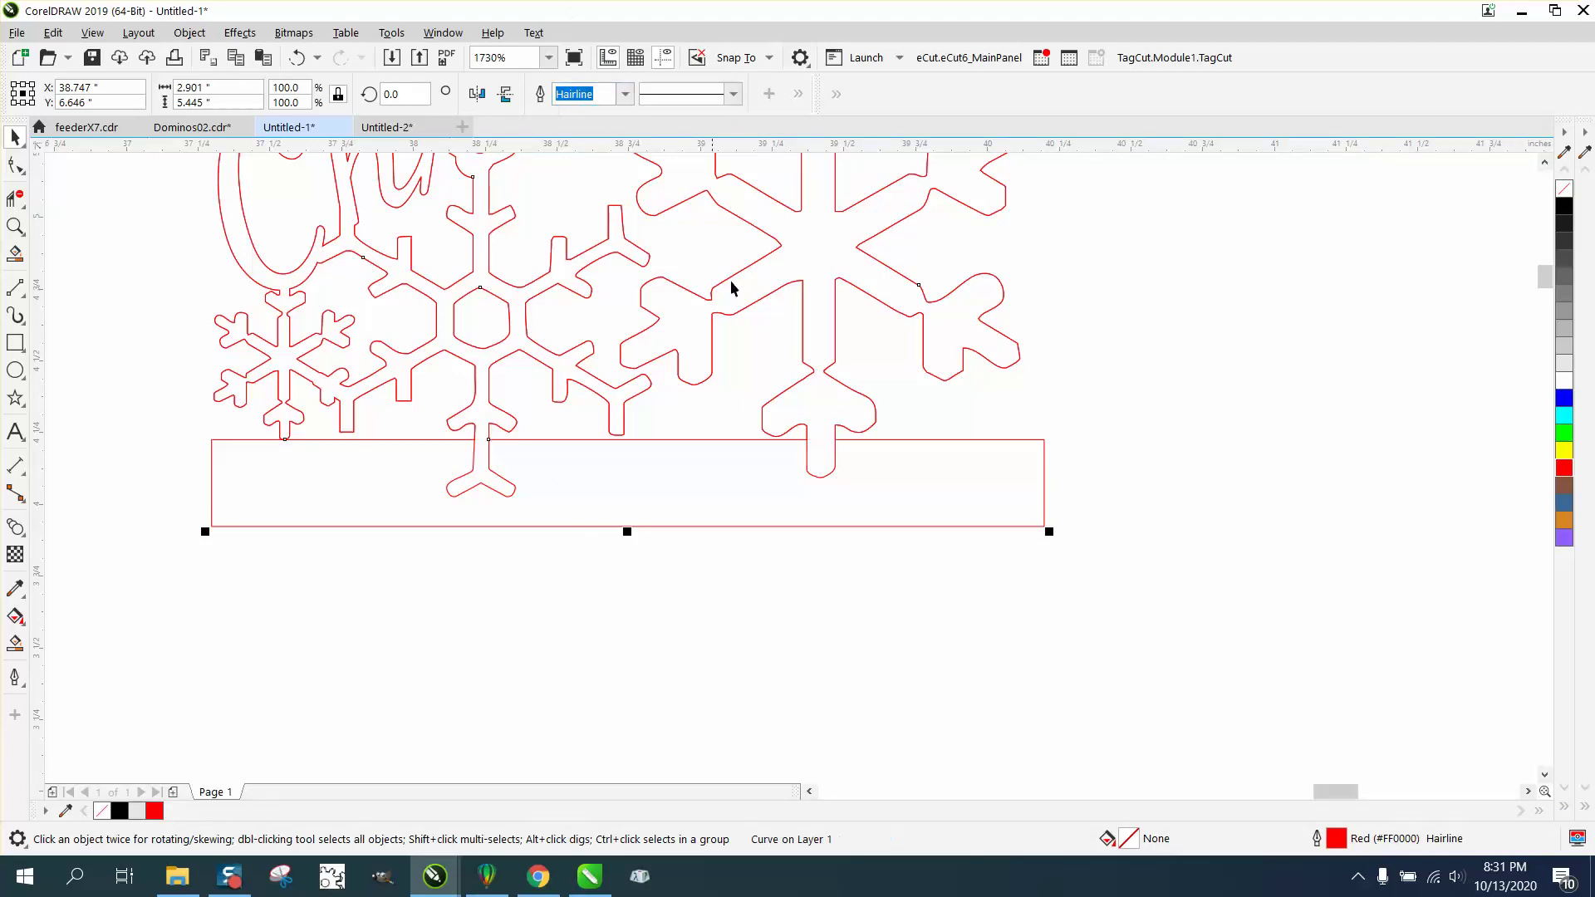
# Step: Trim away the left and right snowflake tips poking inside the base
pyautogui.click(15, 198)
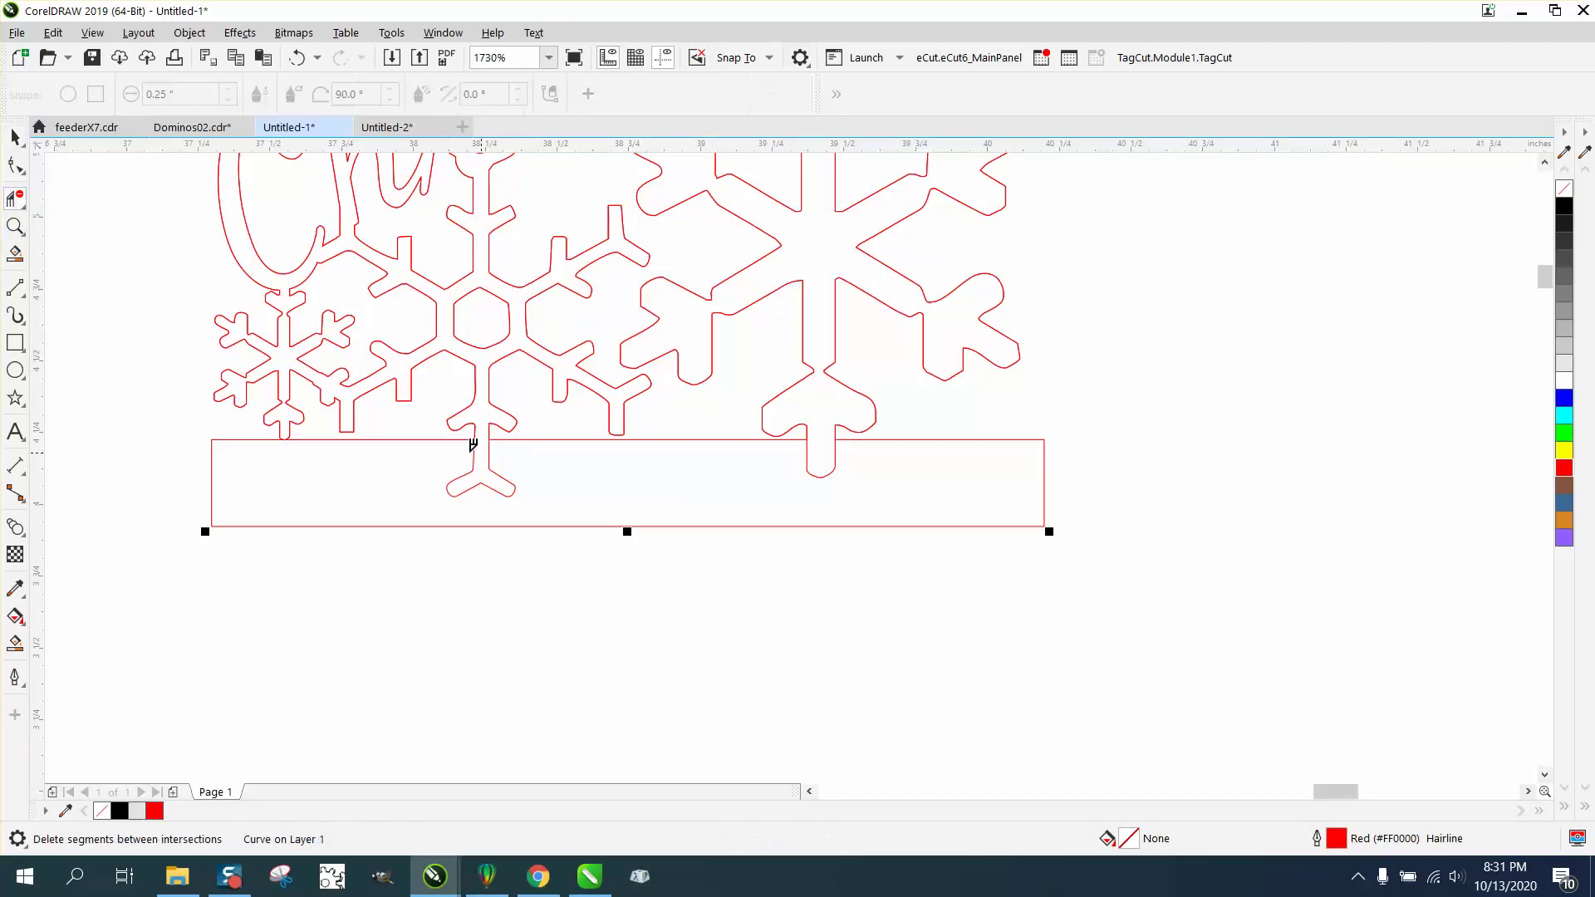
pyautogui.moveTo(421, 462); pyautogui.dragTo(562, 492)
pyautogui.moveTo(769, 462); pyautogui.dragTo(889, 471)
# Step: Test a solid black Smart Fill on the tree, then undo it
pyautogui.click(15, 643)
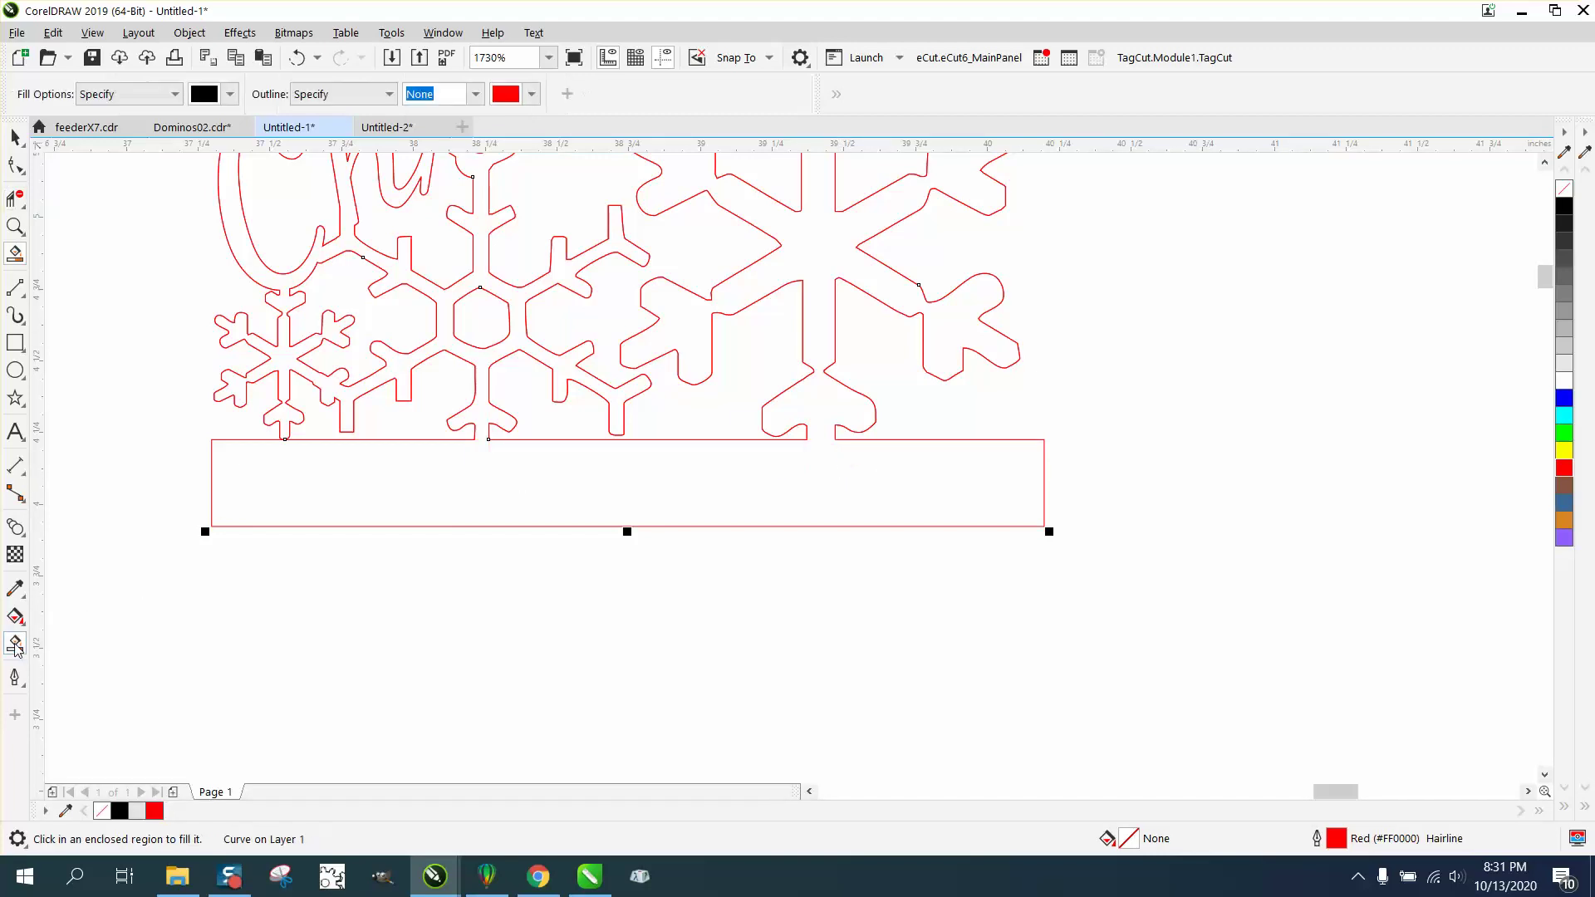
pyautogui.click(460, 485)
pyautogui.scroll(-4, 456, 499)
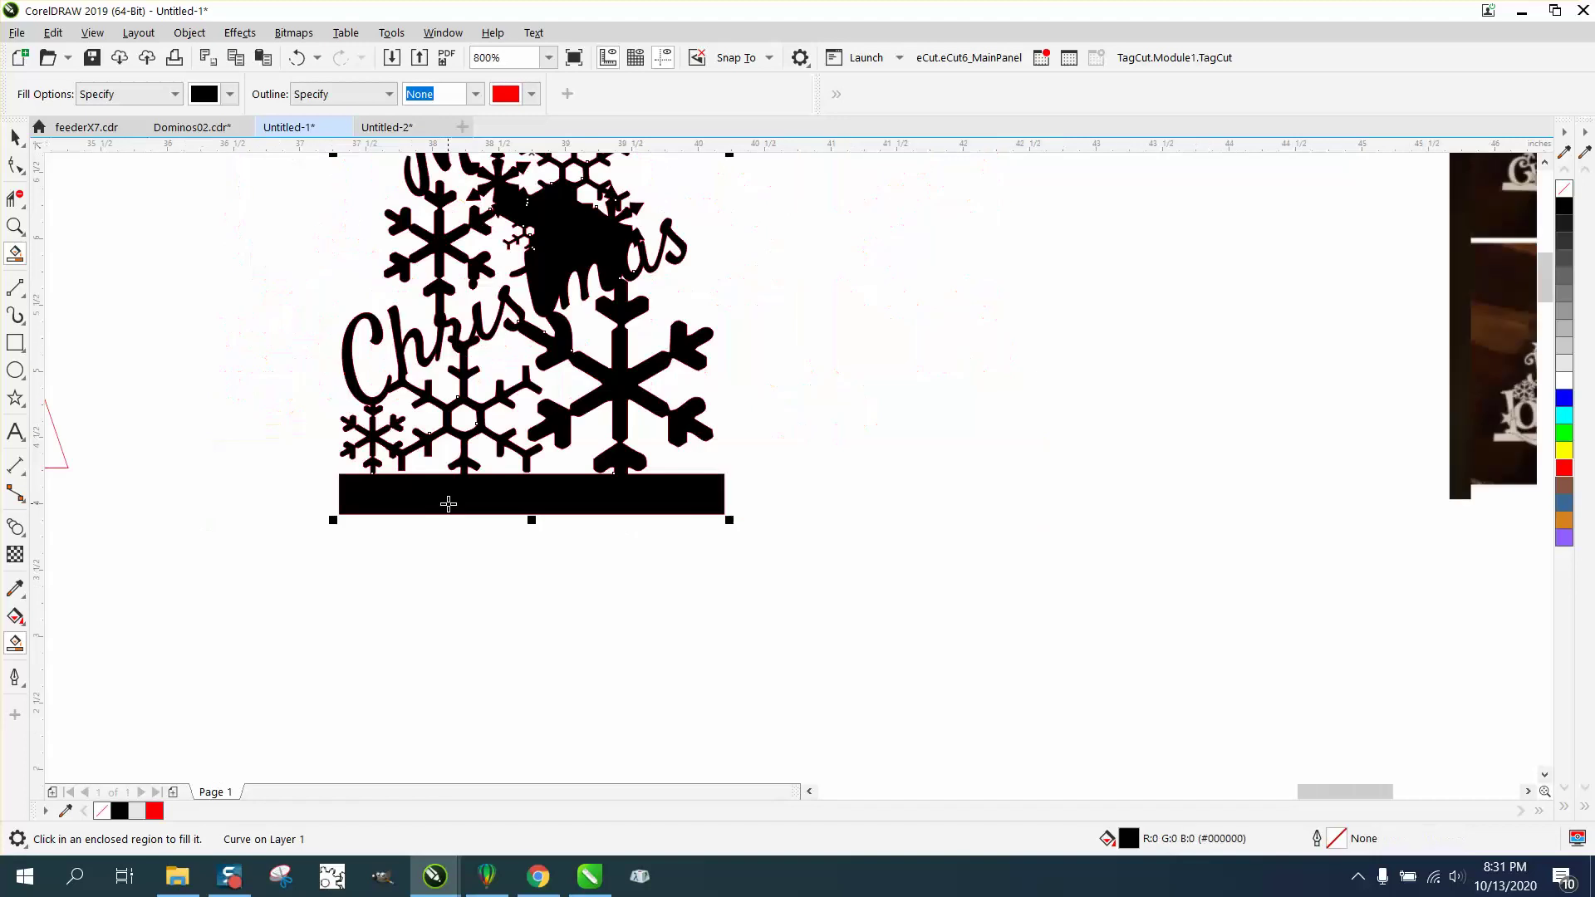
pyautogui.click(296, 58)
pyautogui.click(501, 353)
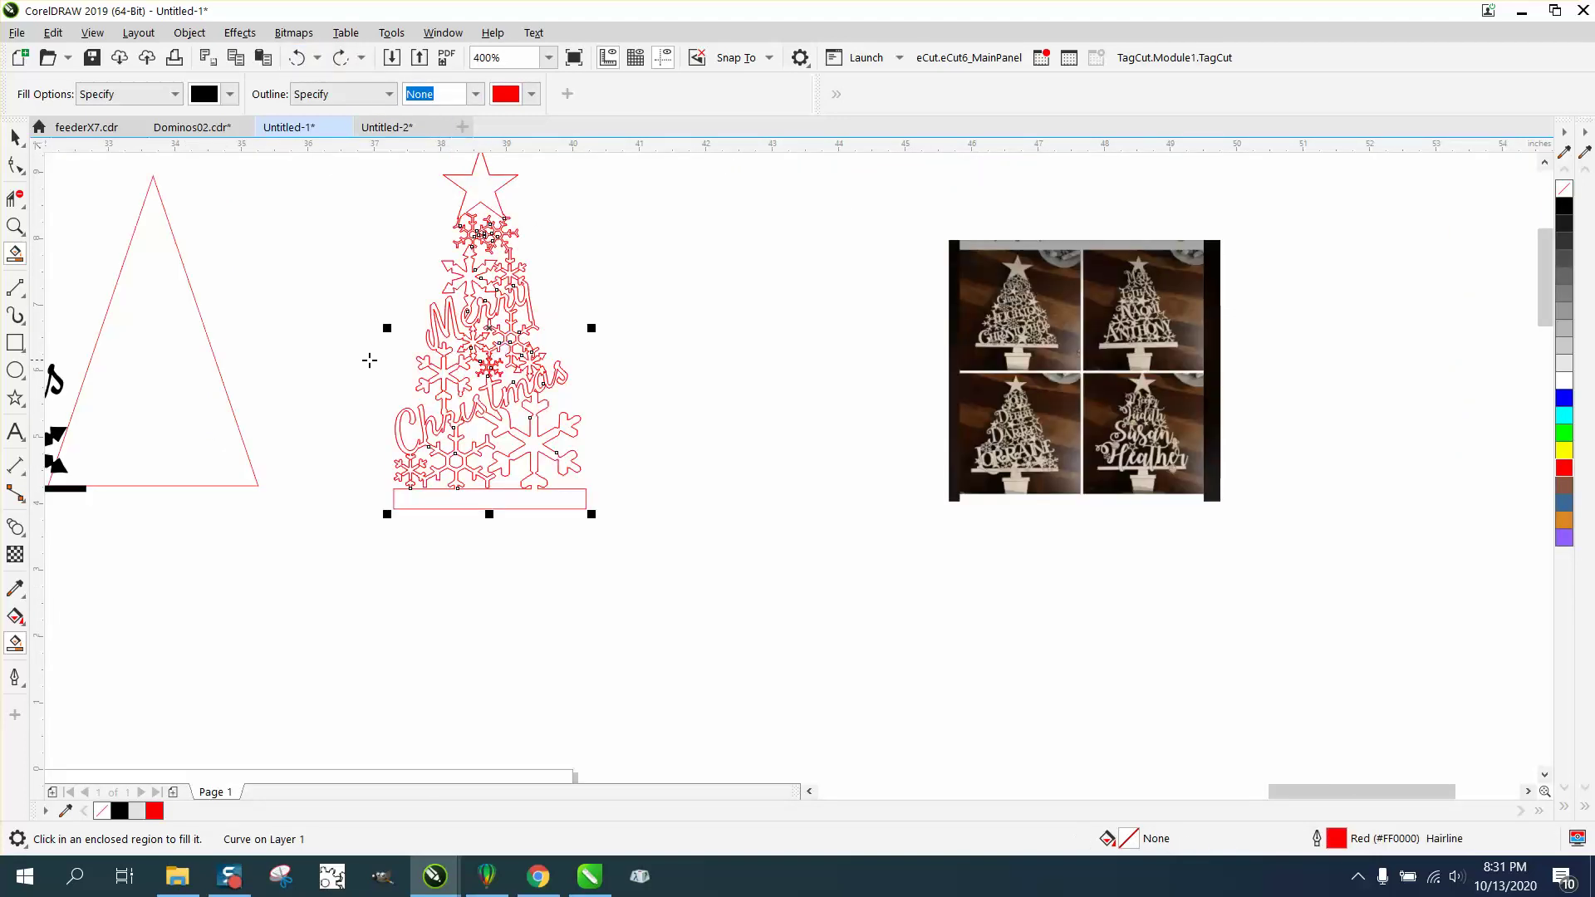
# Step: Inspect the tree's snowflake arms up close, then undo the last three edits, removing the base bar
pyautogui.click(15, 226)
pyautogui.moveTo(470, 323); pyautogui.dragTo(640, 430)
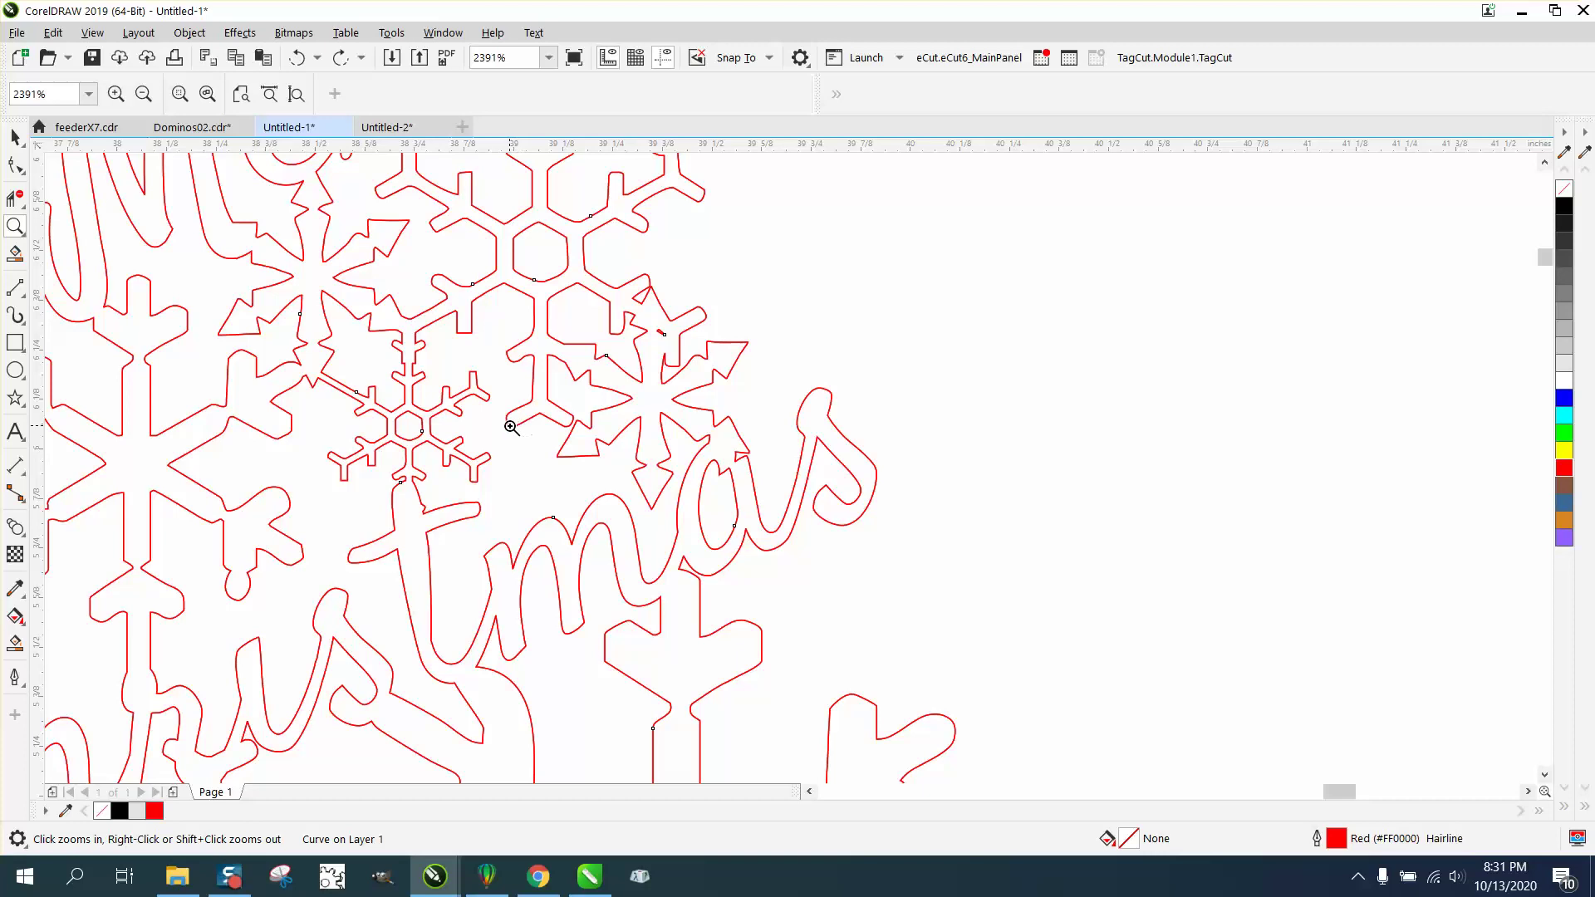
pyautogui.moveTo(657, 330); pyautogui.dragTo(731, 371)
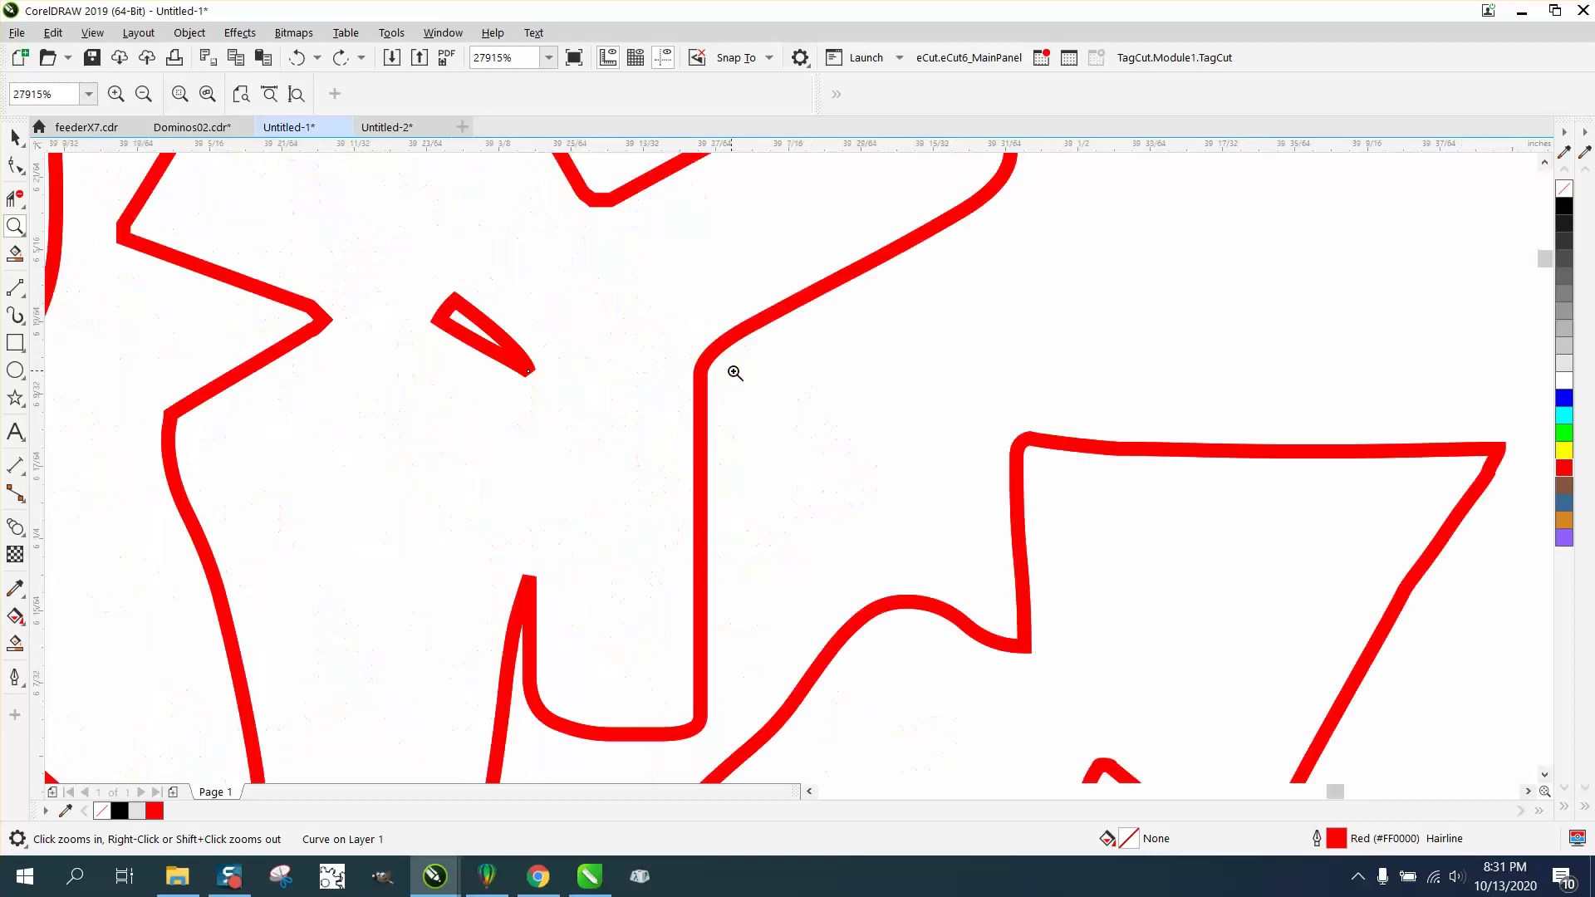
pyautogui.scroll(-5, 706, 369)
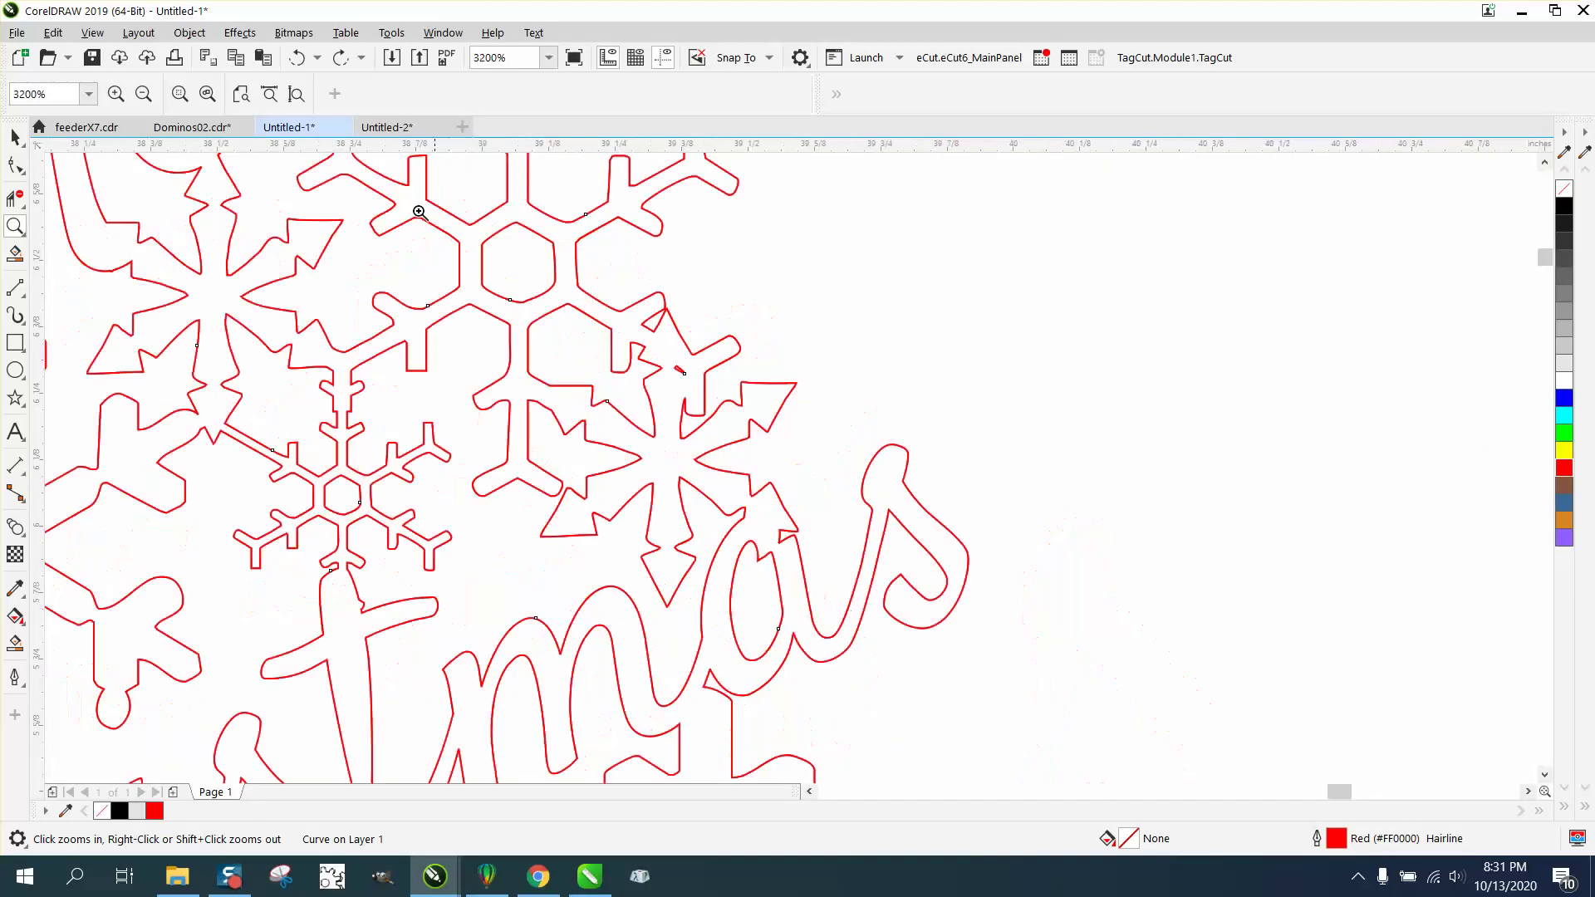
pyautogui.click(296, 57)
pyautogui.click(296, 57)
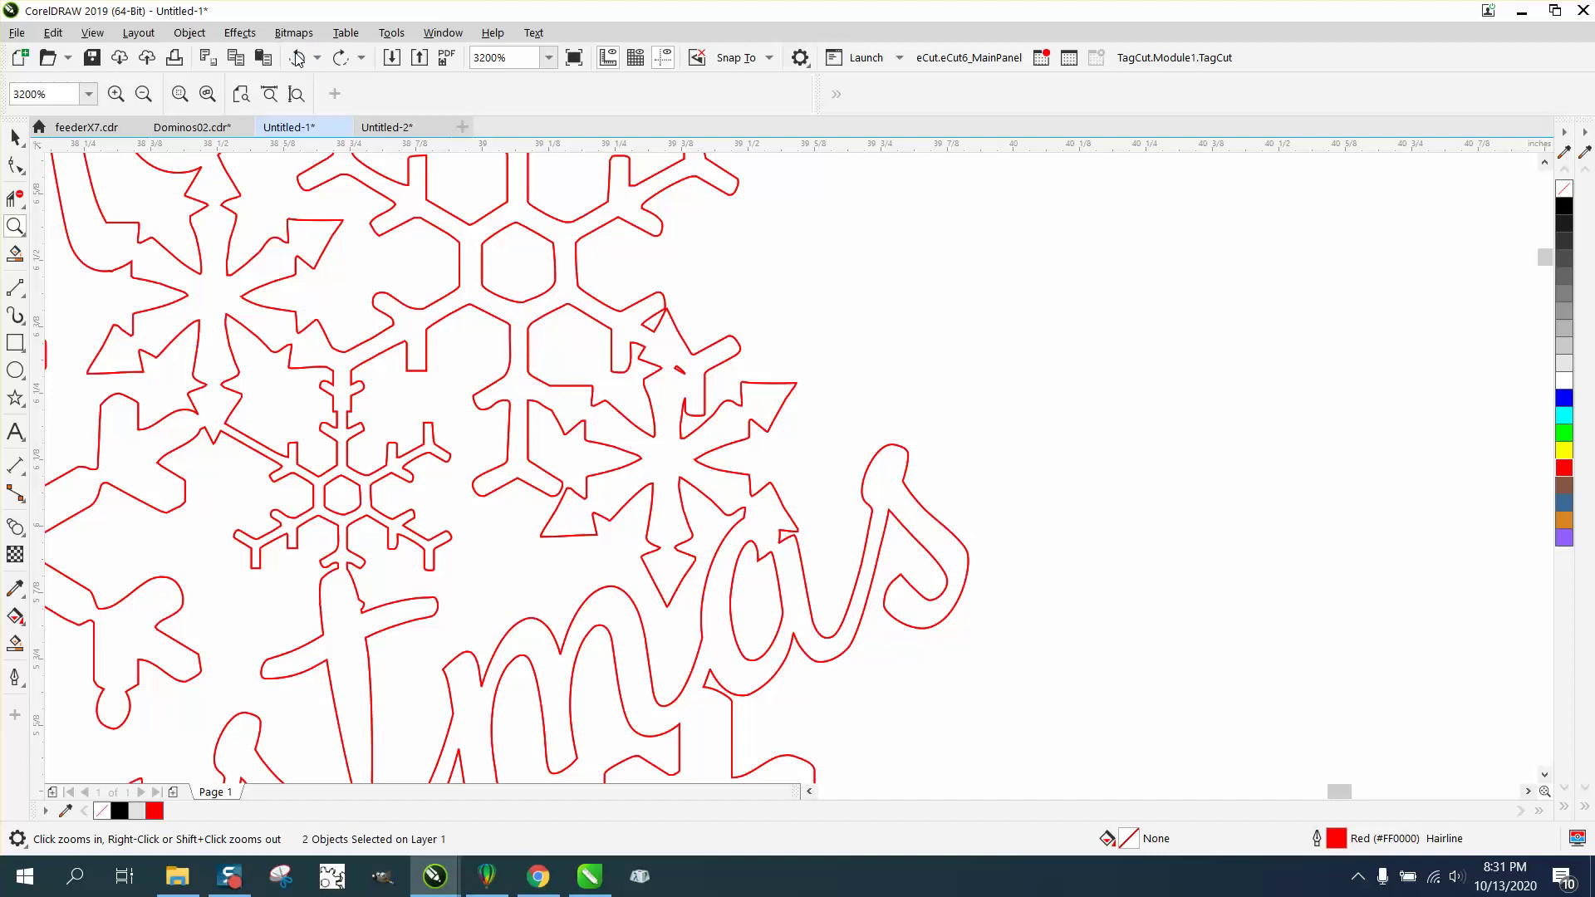
pyautogui.click(297, 57)
# Step: Fill the enclosed regions of the whole tree design solid black with Smart Fill
pyautogui.scroll(-3, 795, 375)
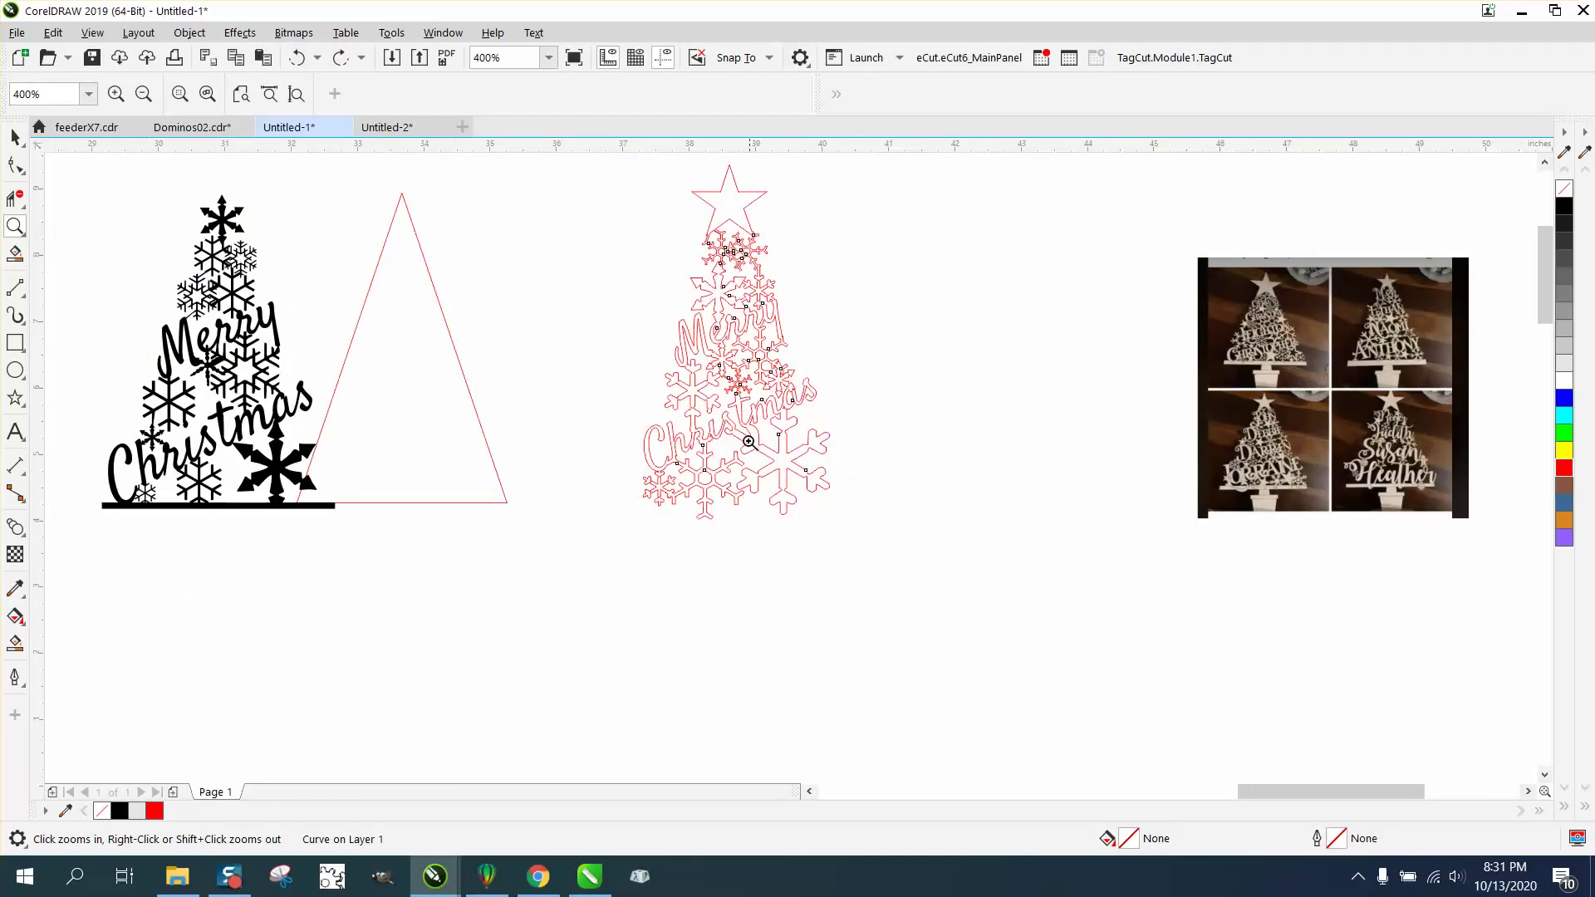
pyautogui.scroll(3, 838, 415)
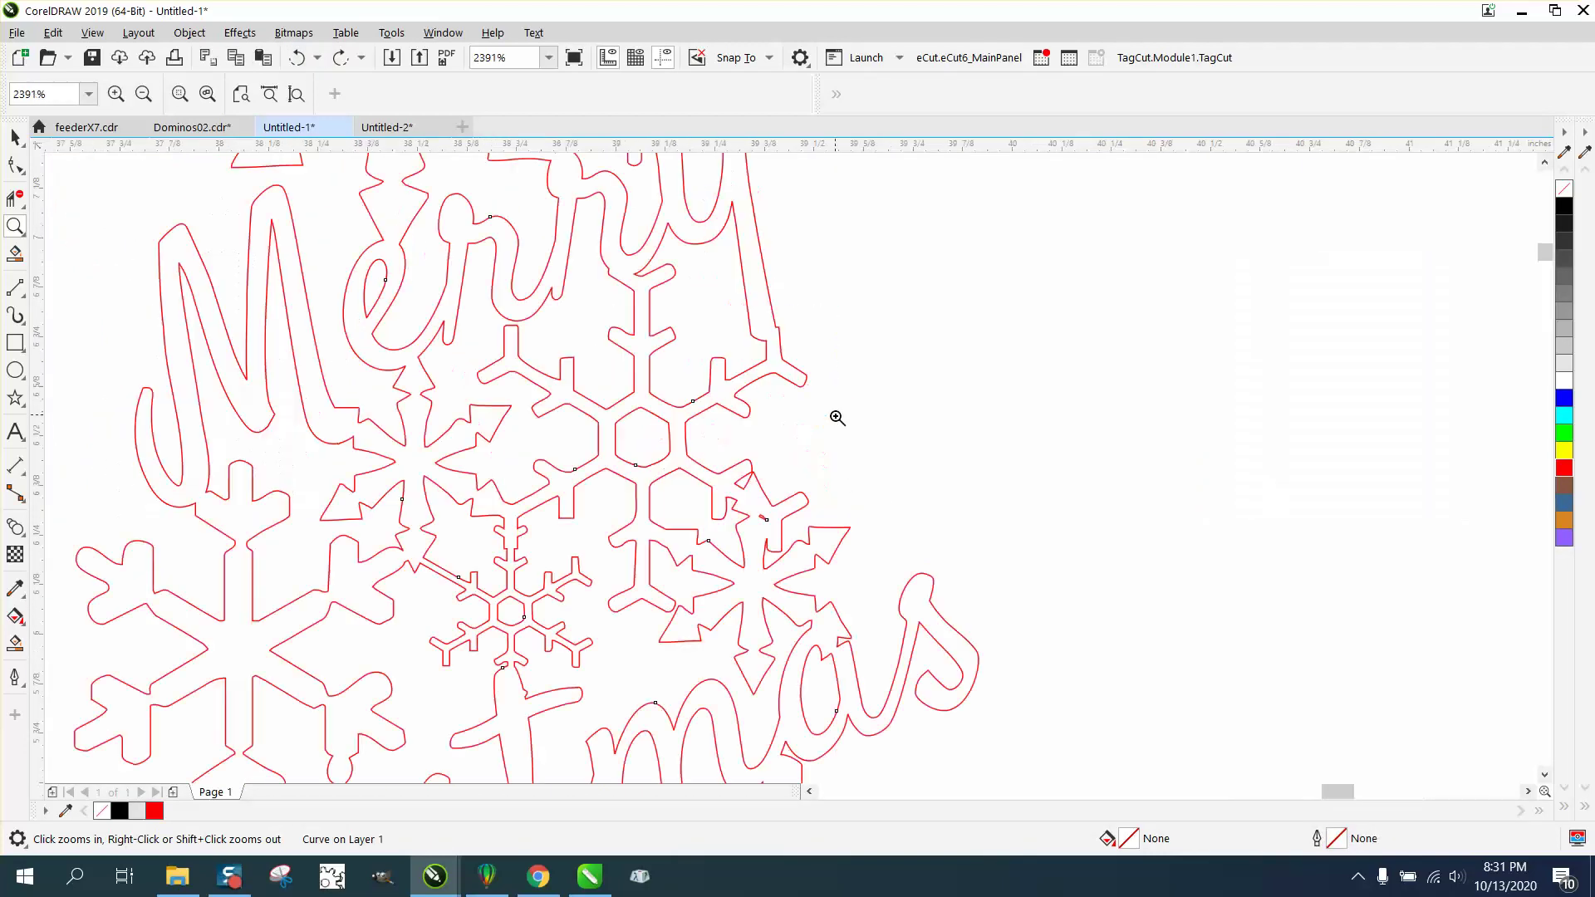
pyautogui.scroll(-1, 744, 427)
pyautogui.scroll(-1, 674, 422)
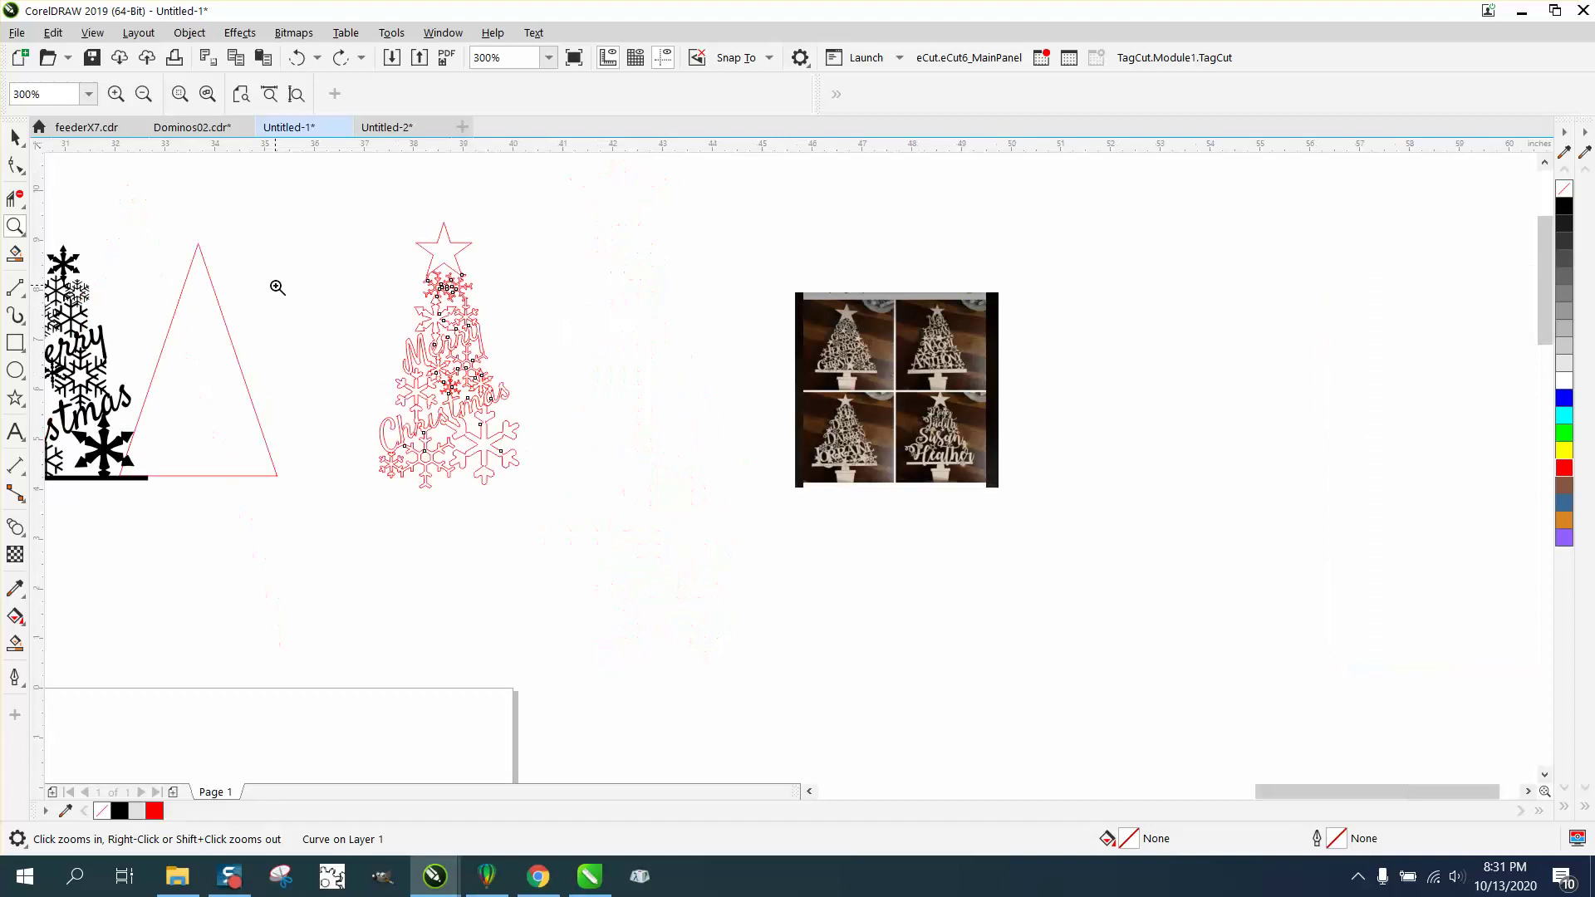
pyautogui.click(15, 616)
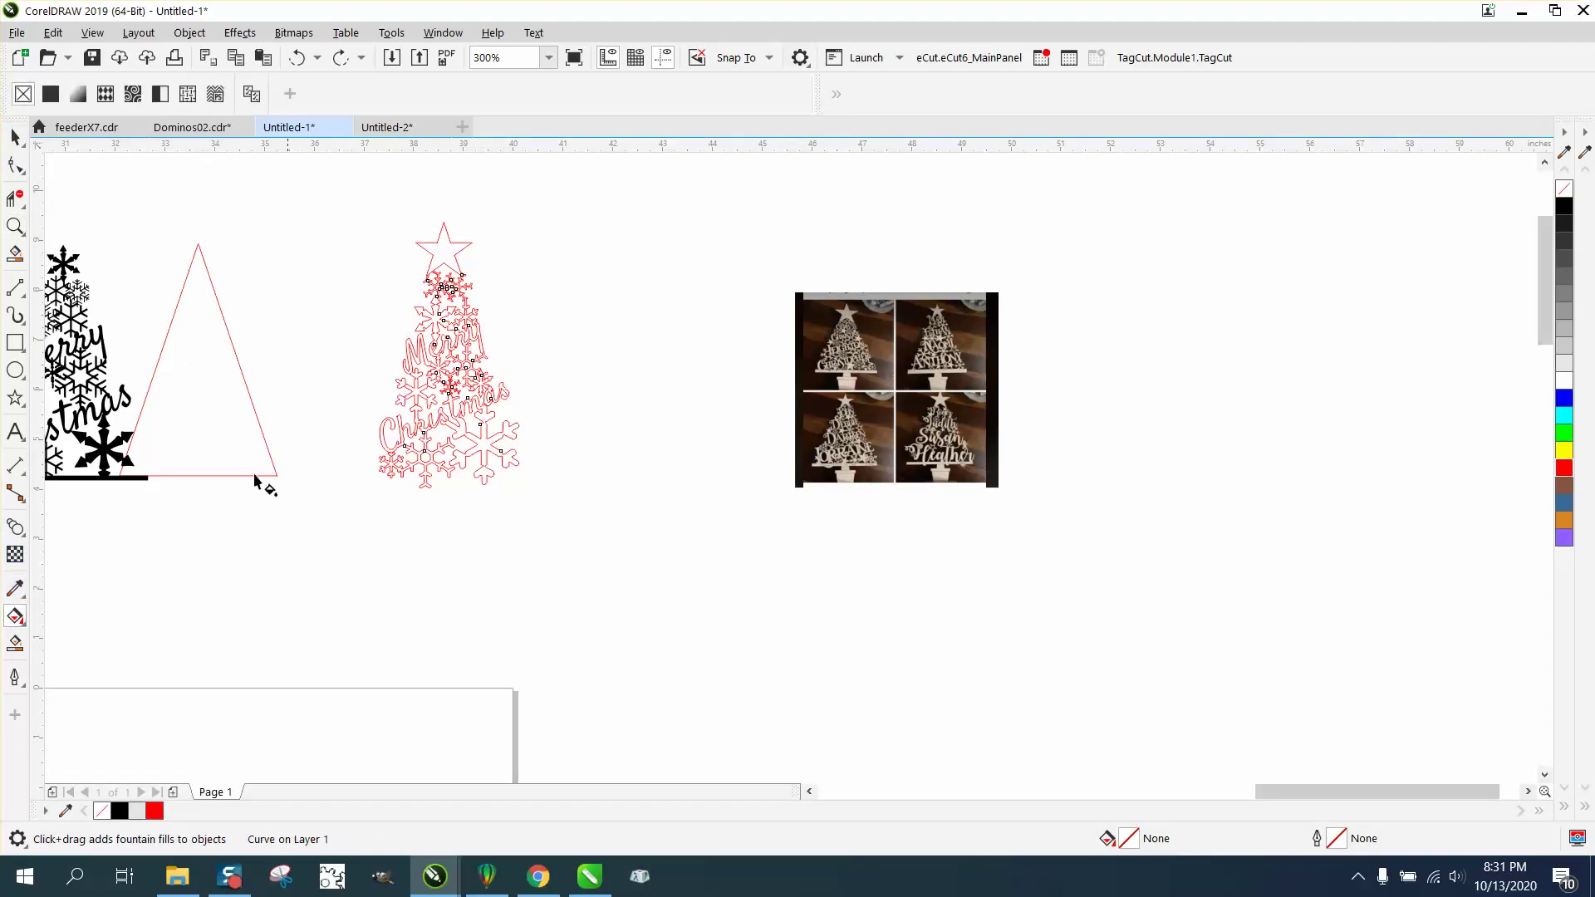
pyautogui.click(15, 642)
pyautogui.click(484, 450)
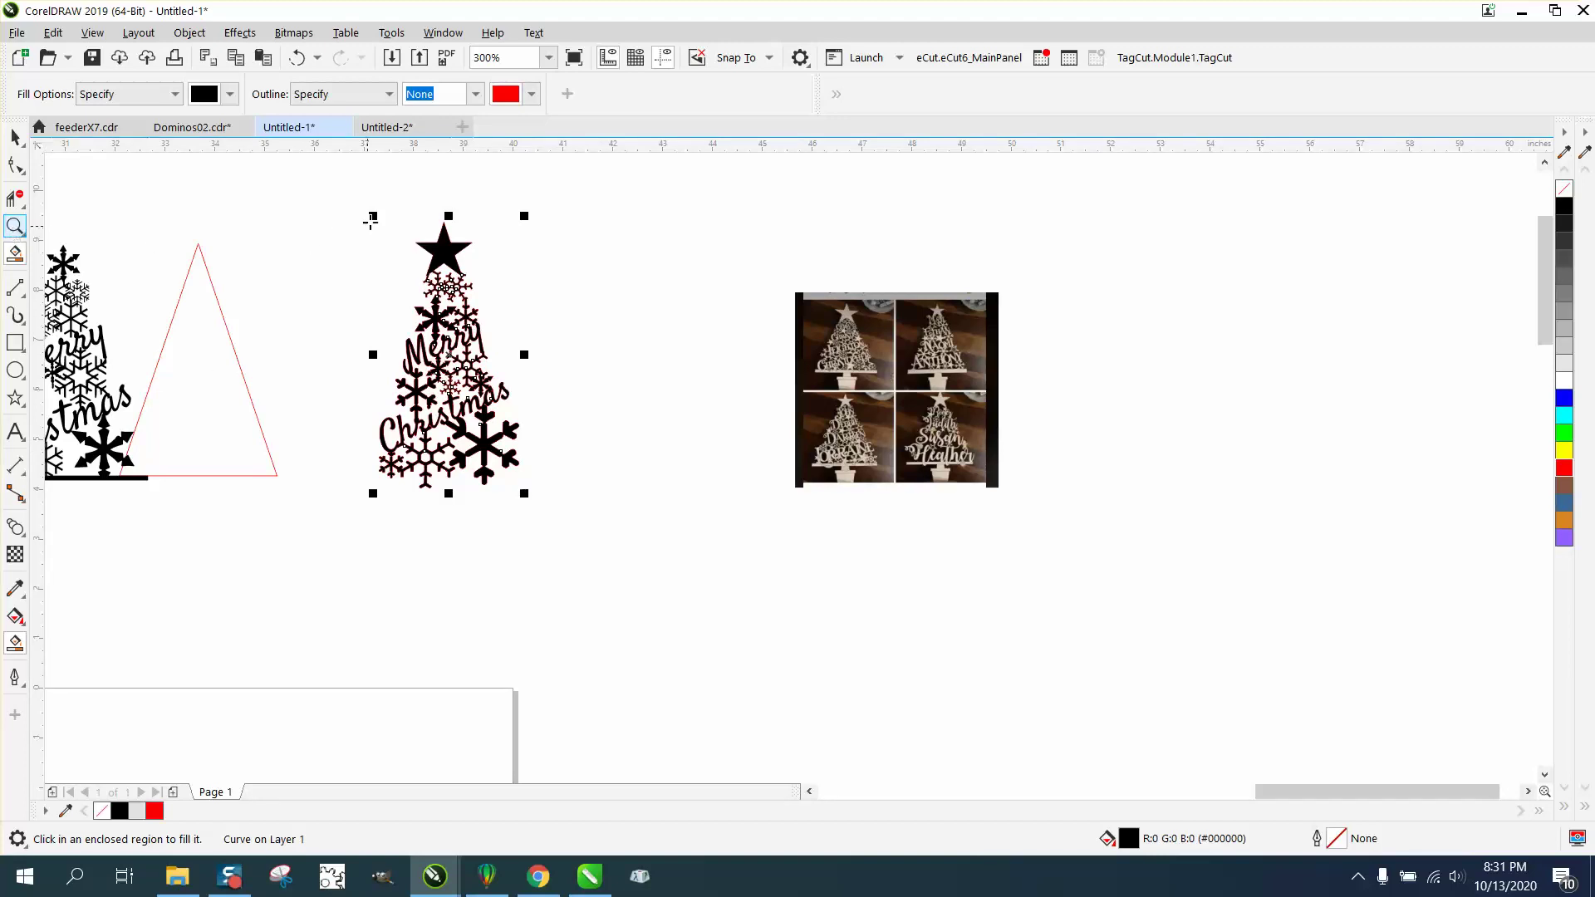
# Step: Zoom to the filled tree and inspect the snowflake near 'mas' up close
pyautogui.moveTo(7, 217)
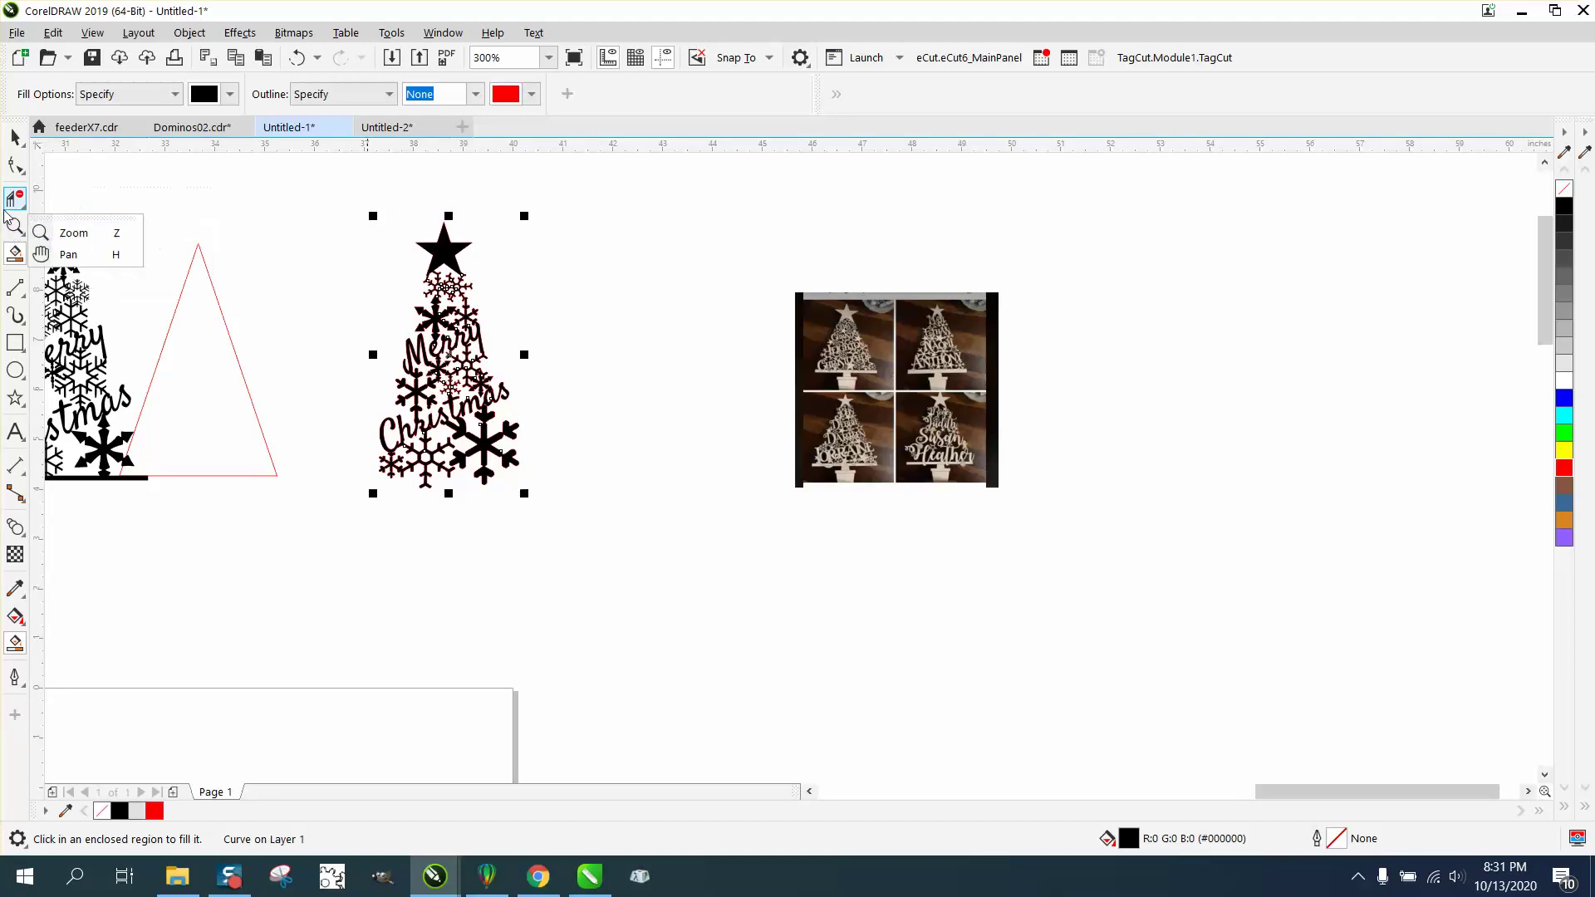
pyautogui.click(73, 233)
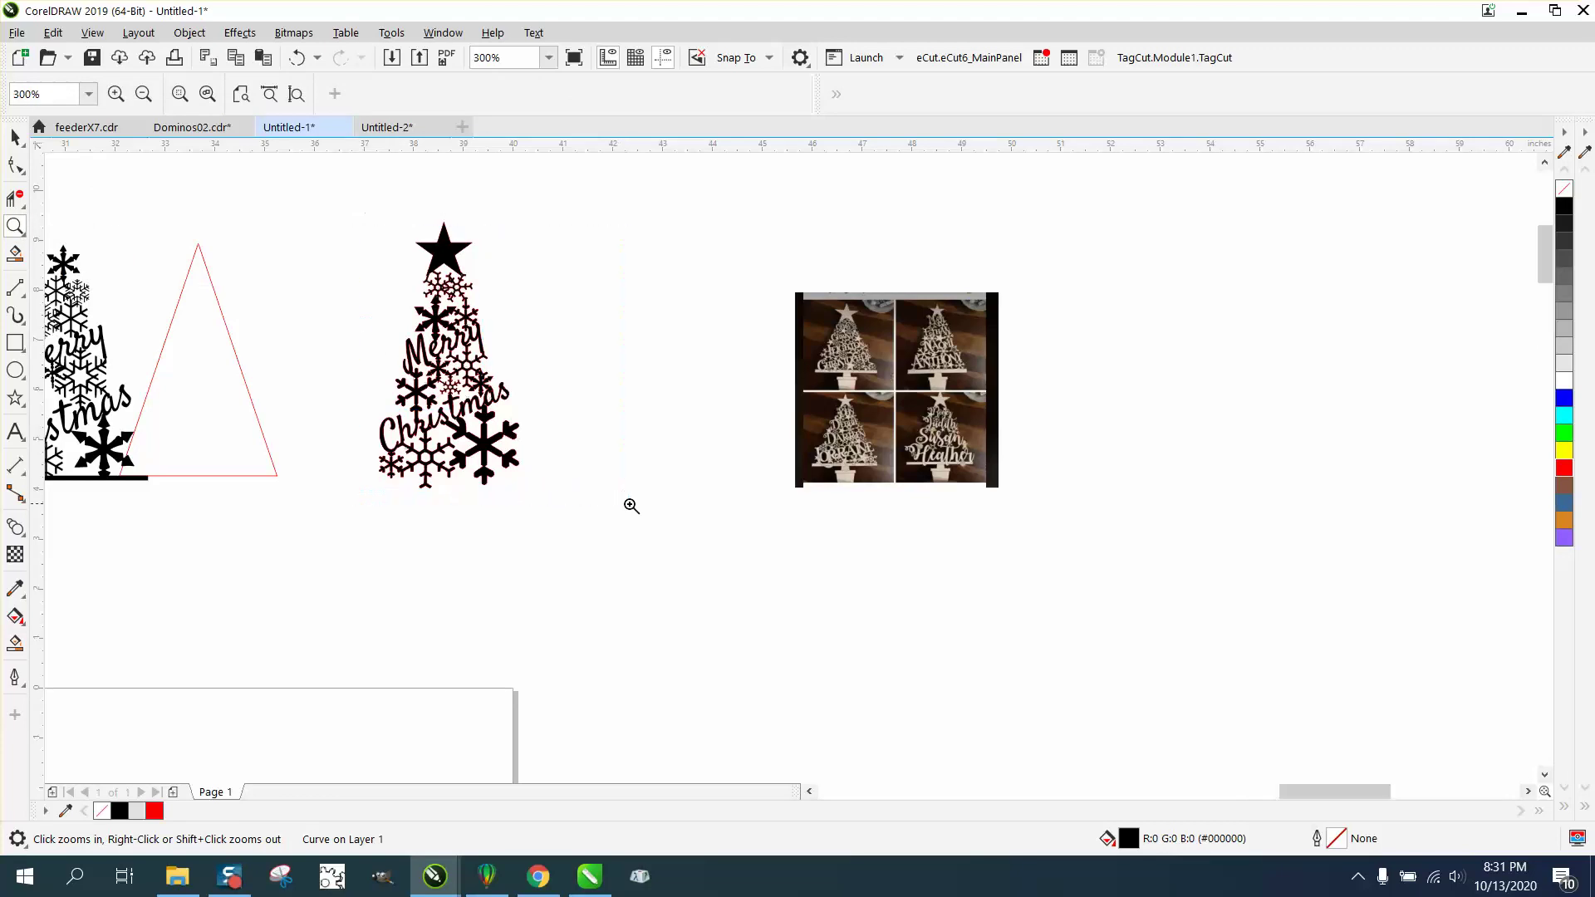
pyautogui.hotkey('shift', 'F2')
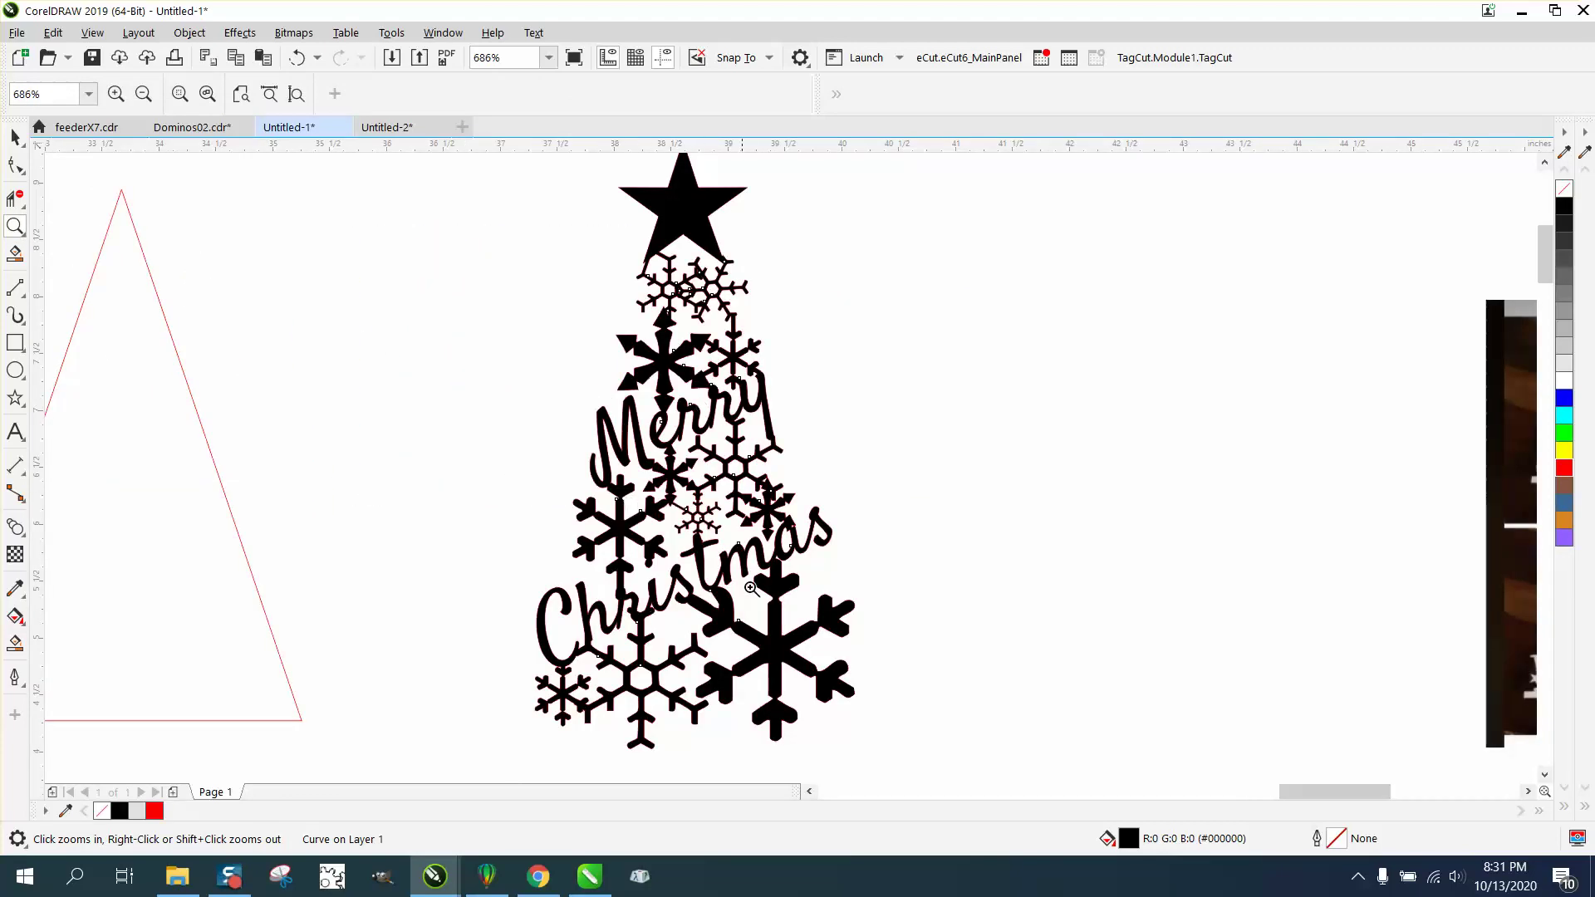
pyautogui.moveTo(756, 488); pyautogui.dragTo(858, 527)
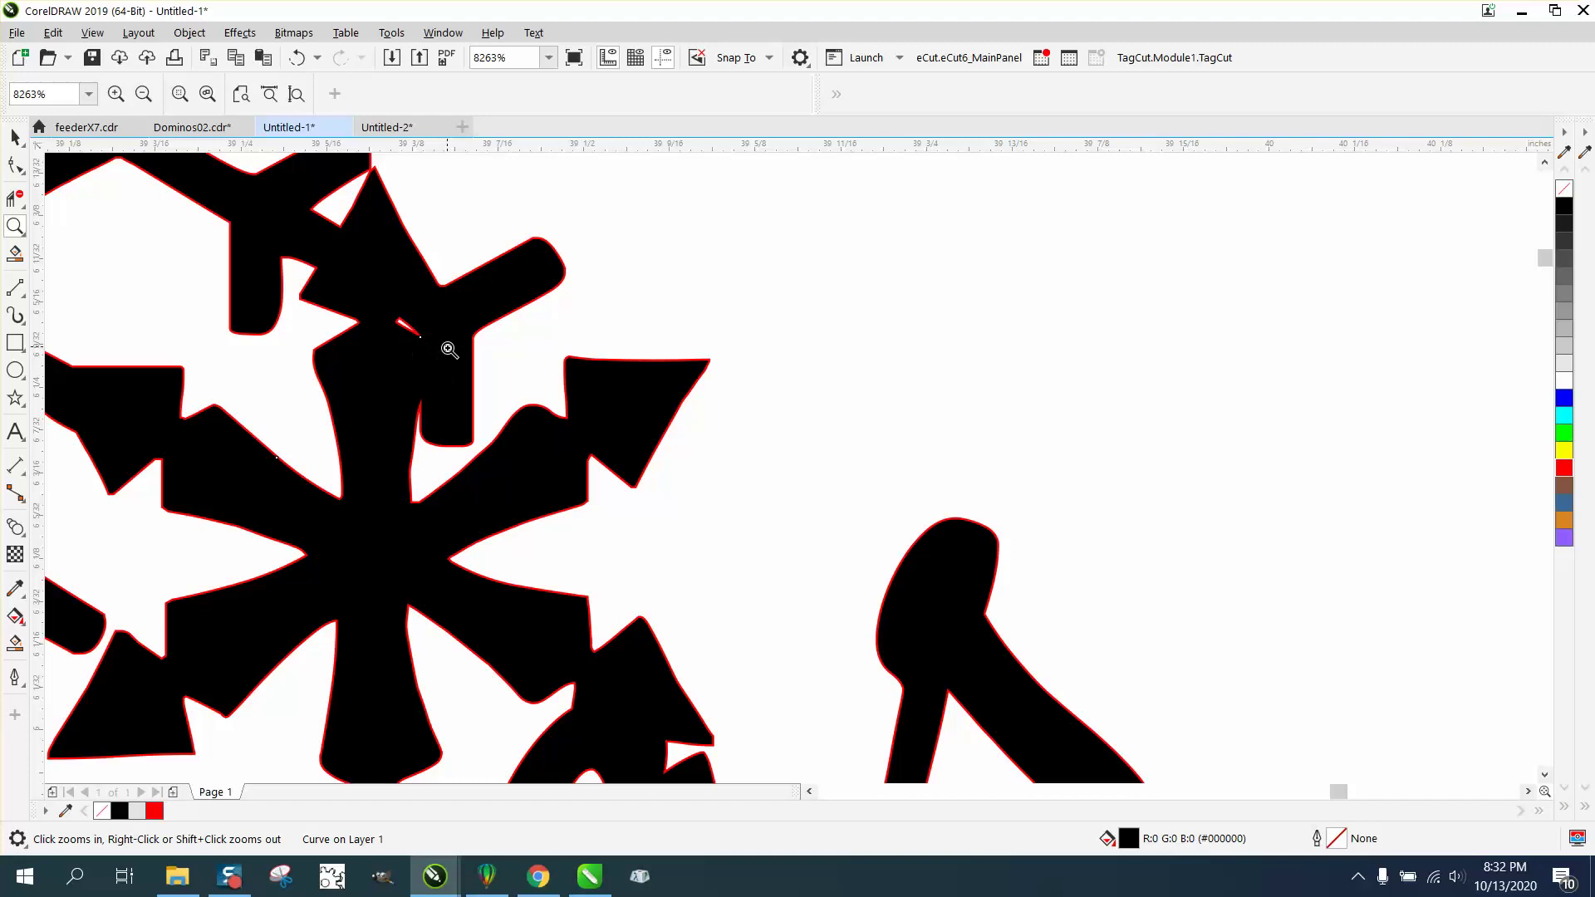
pyautogui.rightClick(449, 349)
pyautogui.rightClick(452, 351)
# Step: Zoom back out past the whole tree and close in on the reference tree photos
pyautogui.rightClick(670, 411)
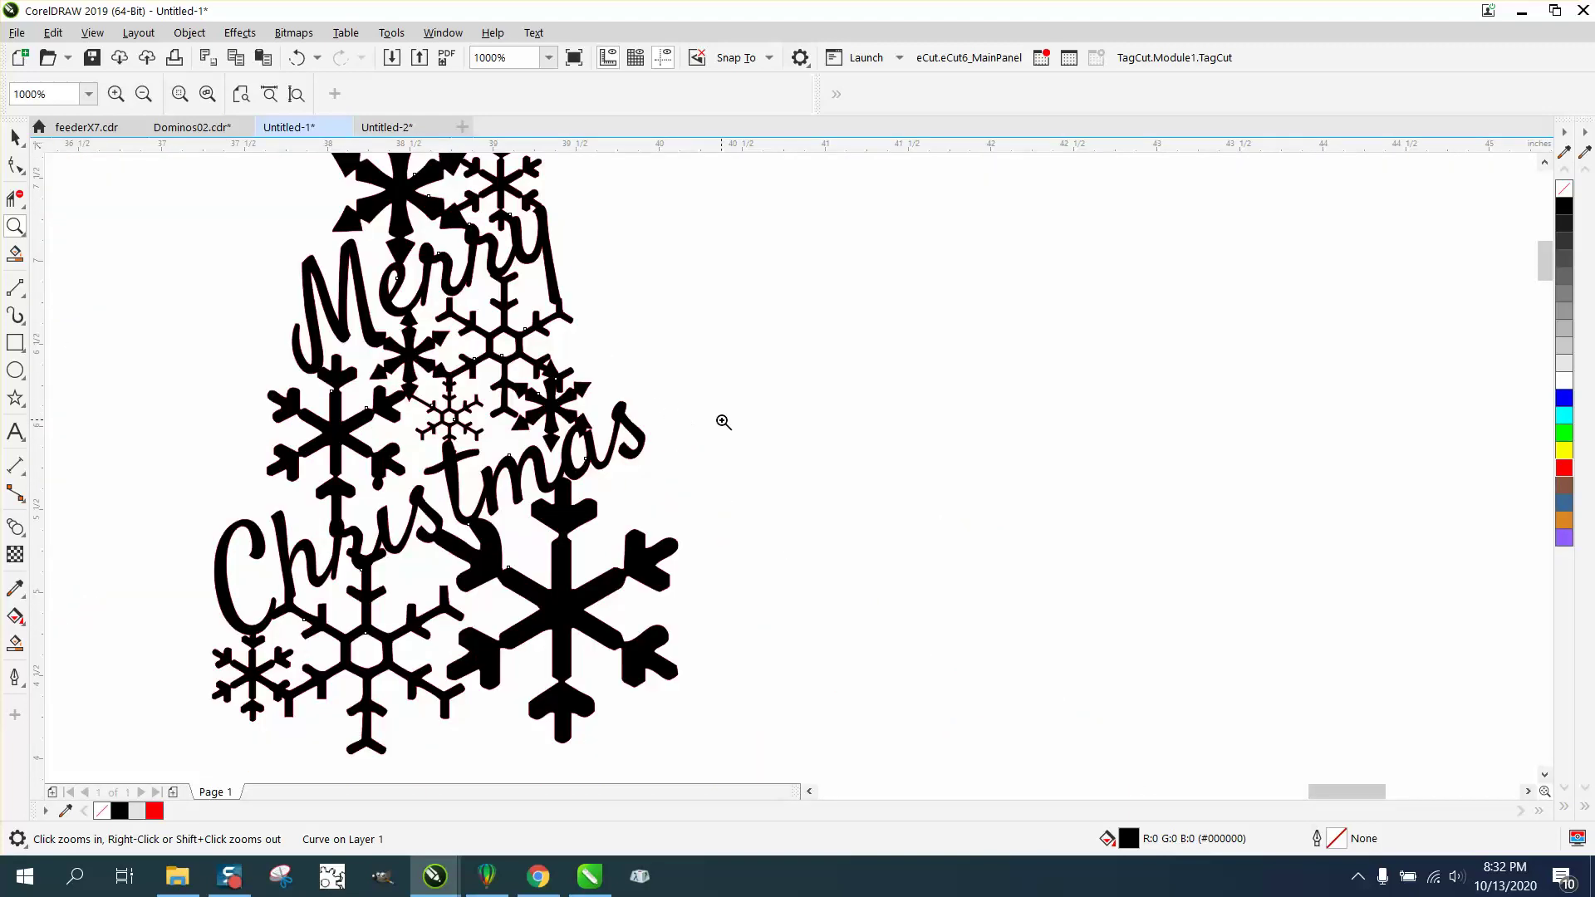
pyautogui.rightClick(723, 422)
pyautogui.rightClick(656, 340)
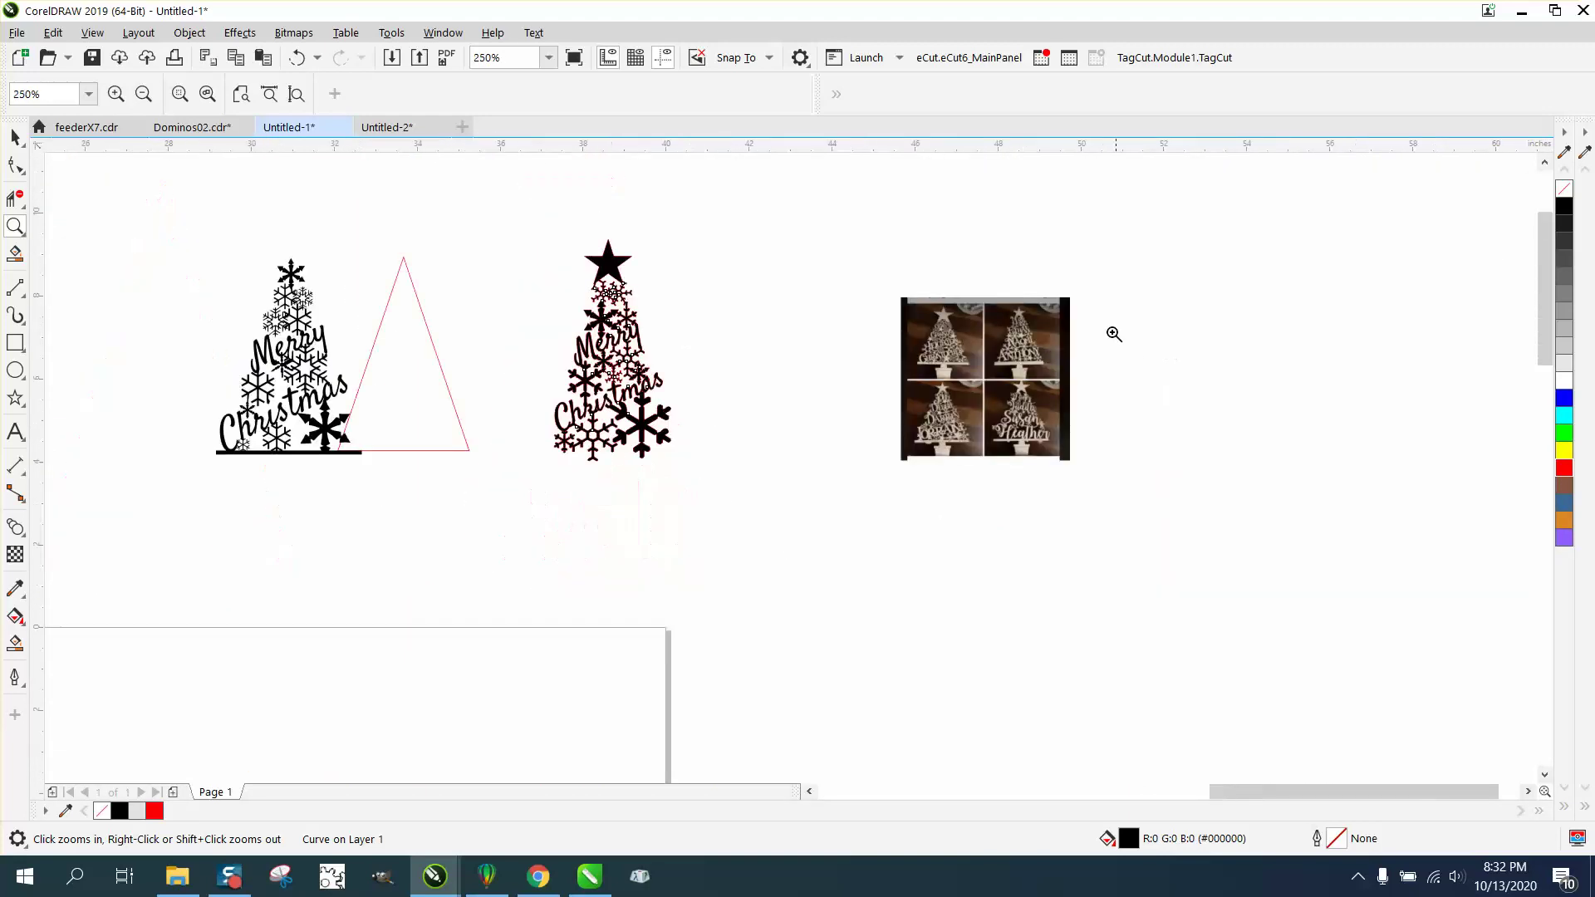
pyautogui.moveTo(938, 329); pyautogui.dragTo(1122, 471)
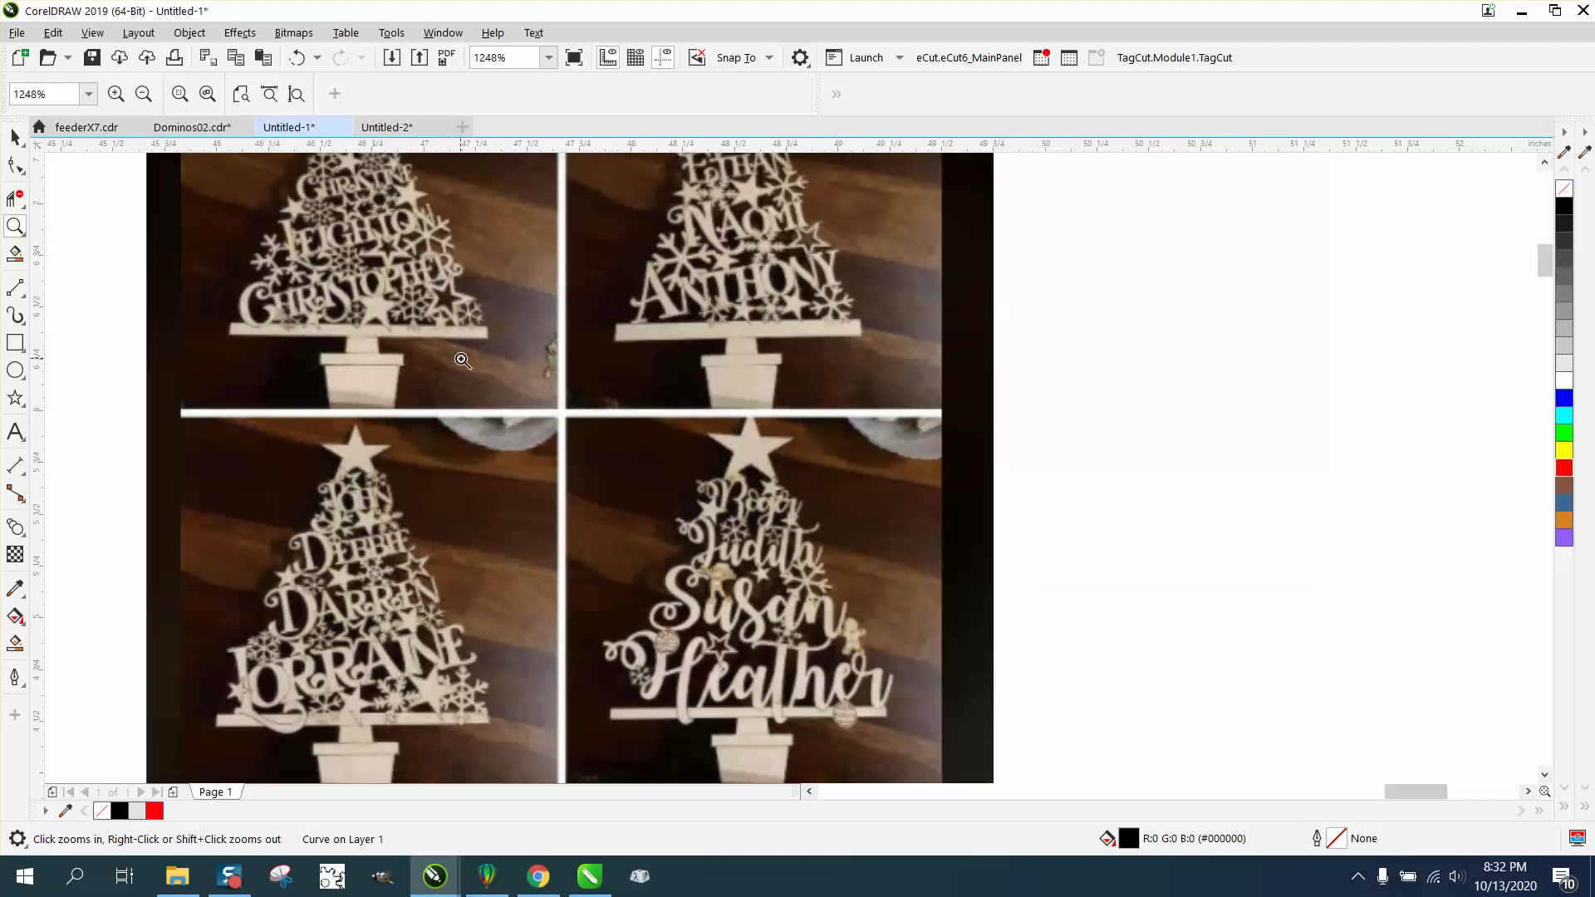
# Step: Zoom into the lower-right photo tree's lettering and a small star in the photo
pyautogui.click(712, 501)
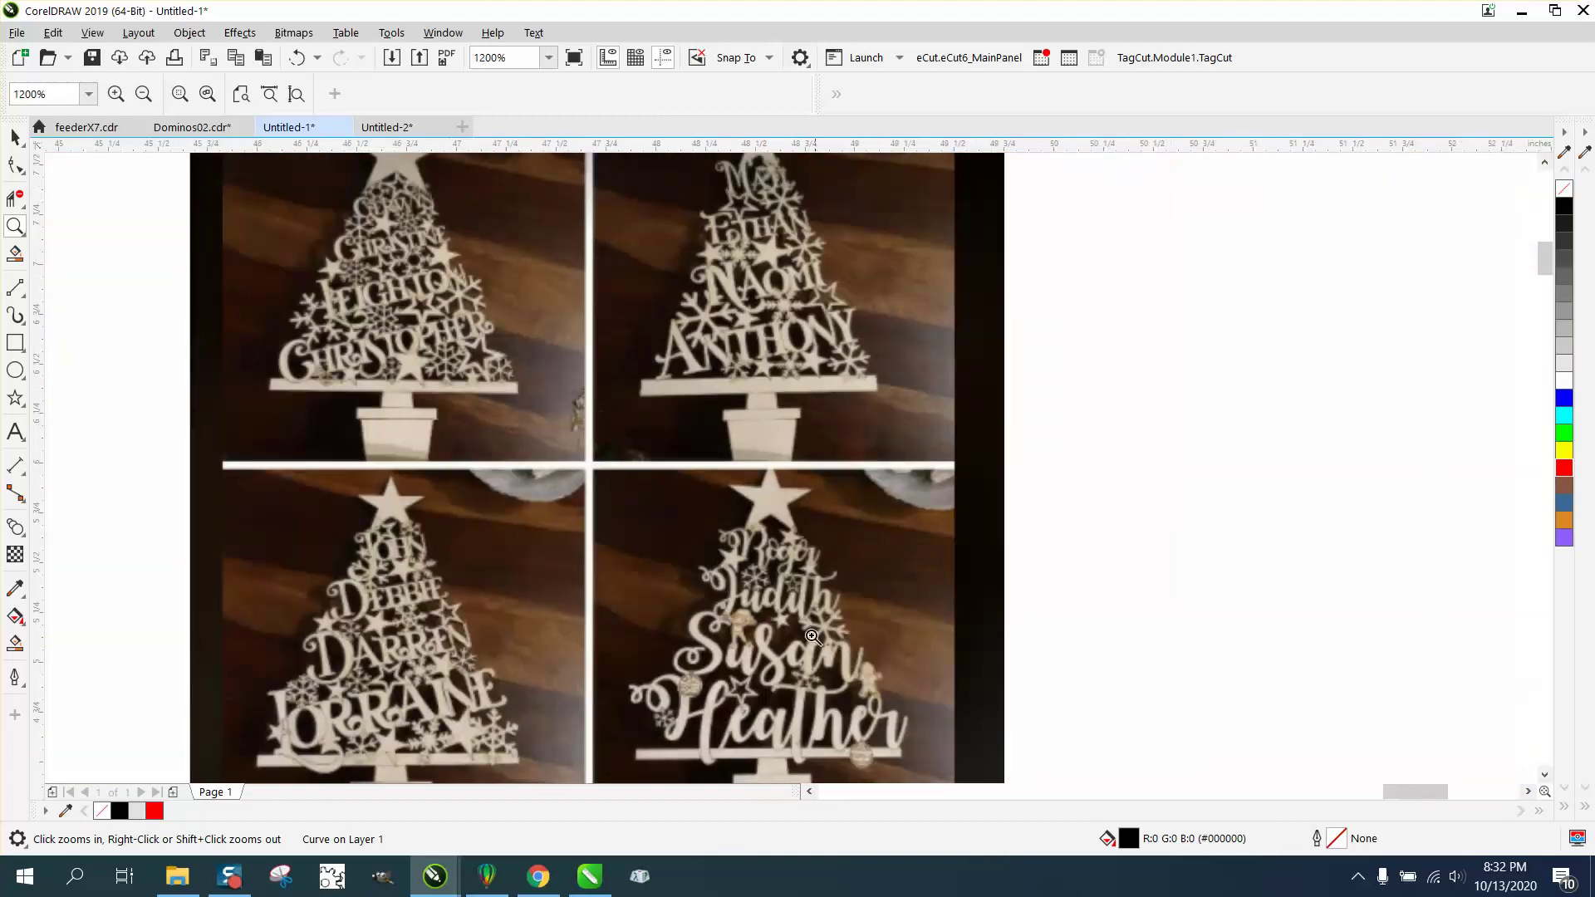
pyautogui.scroll(3, 822, 636)
pyautogui.scroll(-5, 793, 619)
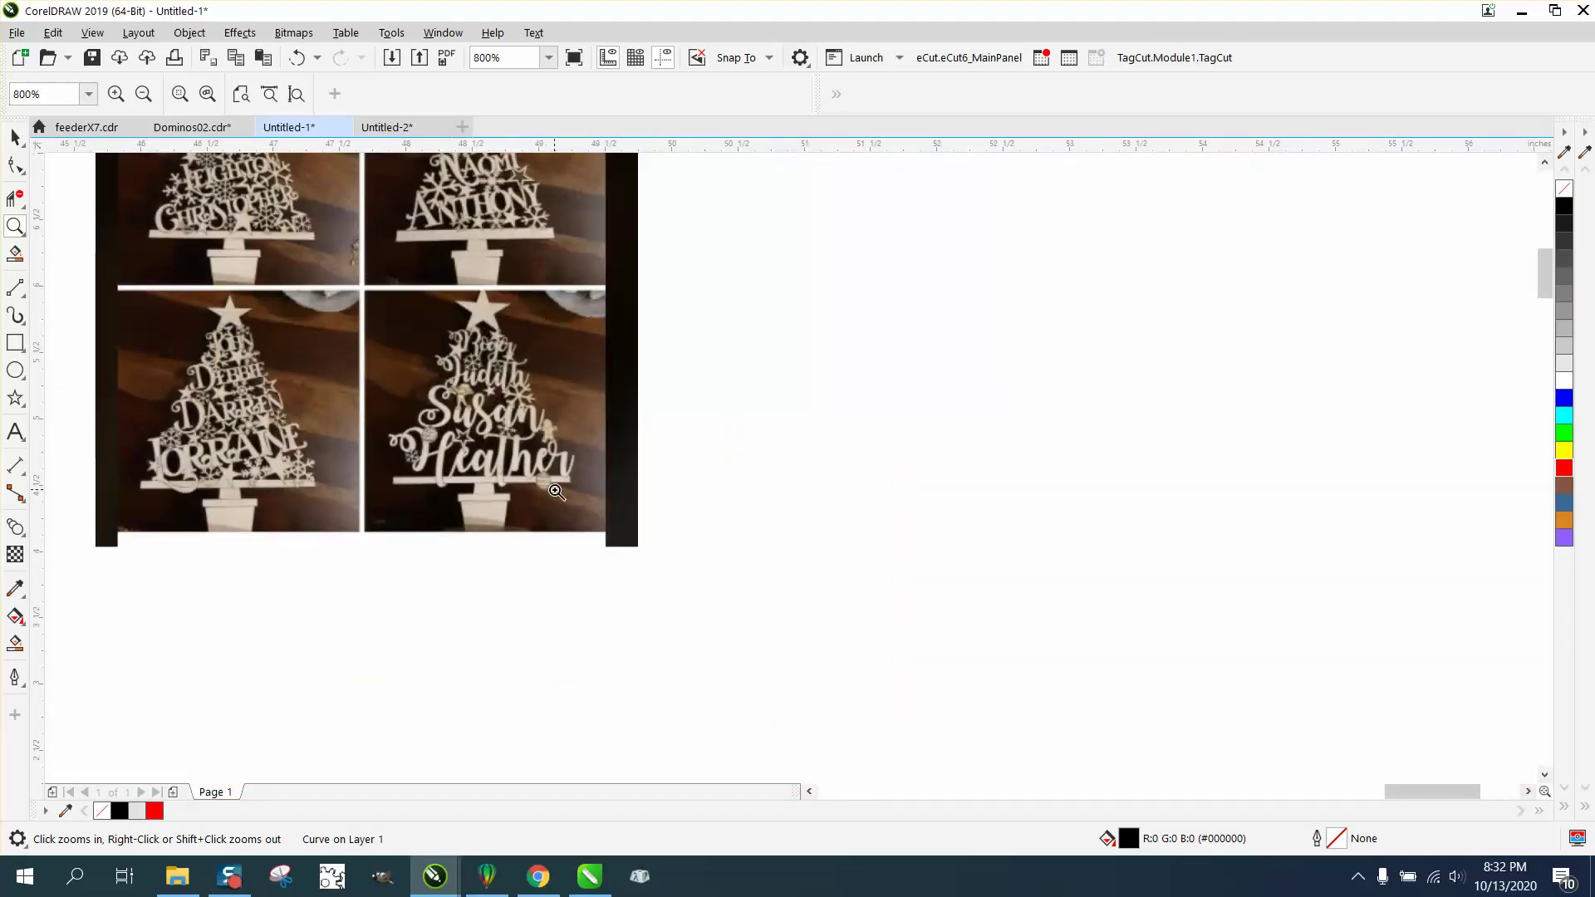
pyautogui.moveTo(450, 421); pyautogui.dragTo(513, 457)
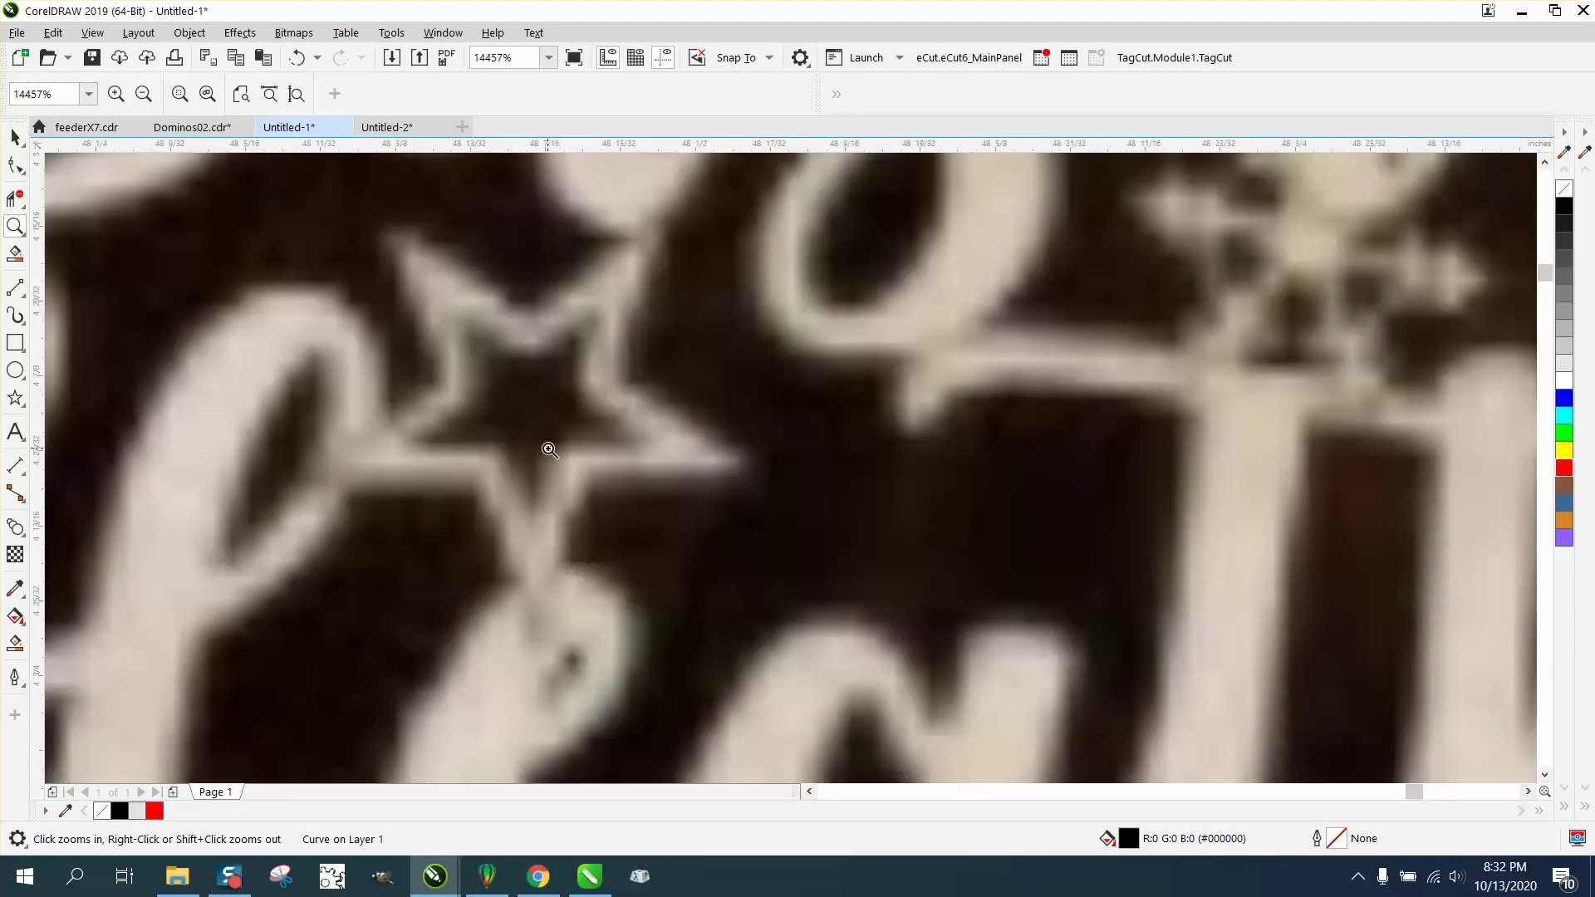
# Step: Zoom back out and fit the black-filled tree design in the view
pyautogui.scroll(-4, 549, 449)
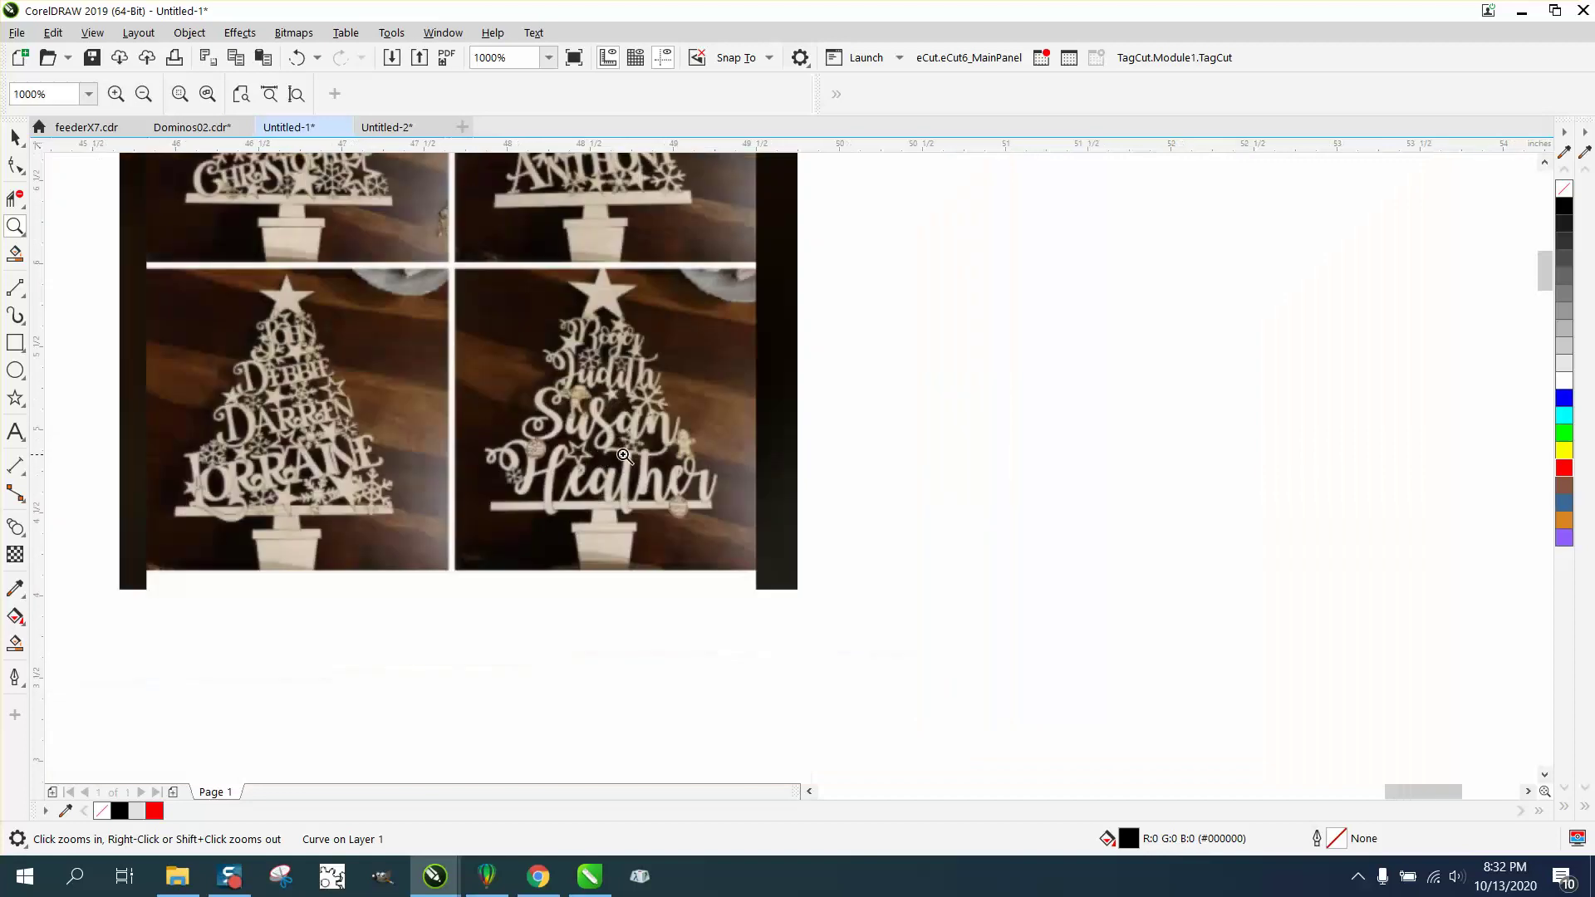
pyautogui.scroll(-5, 624, 456)
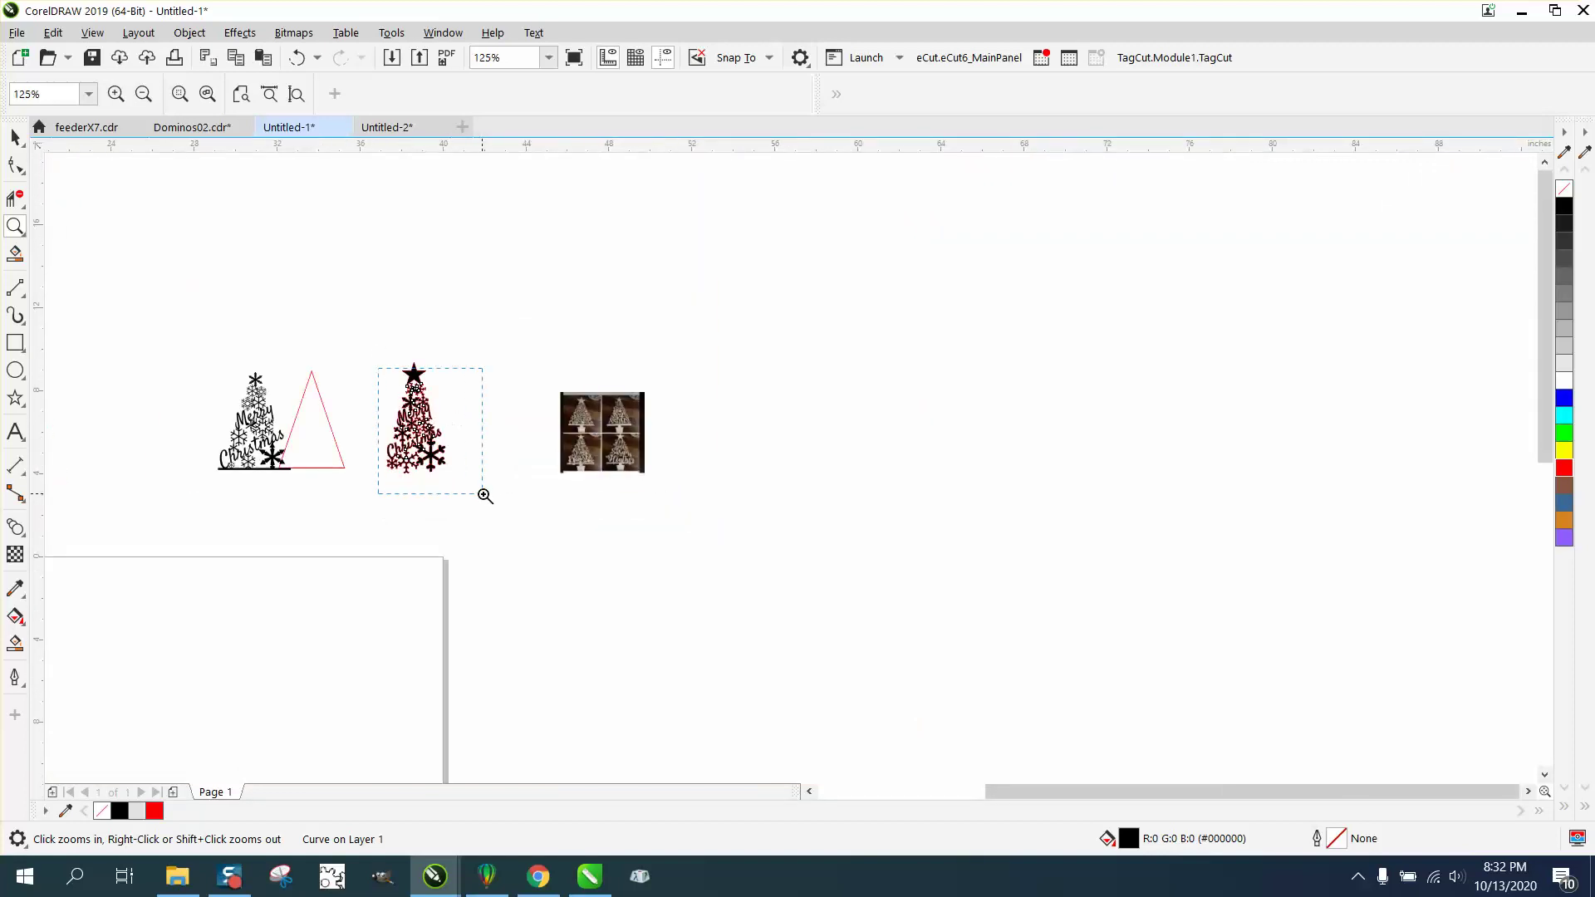
pyautogui.hotkey('shift', 'F2')
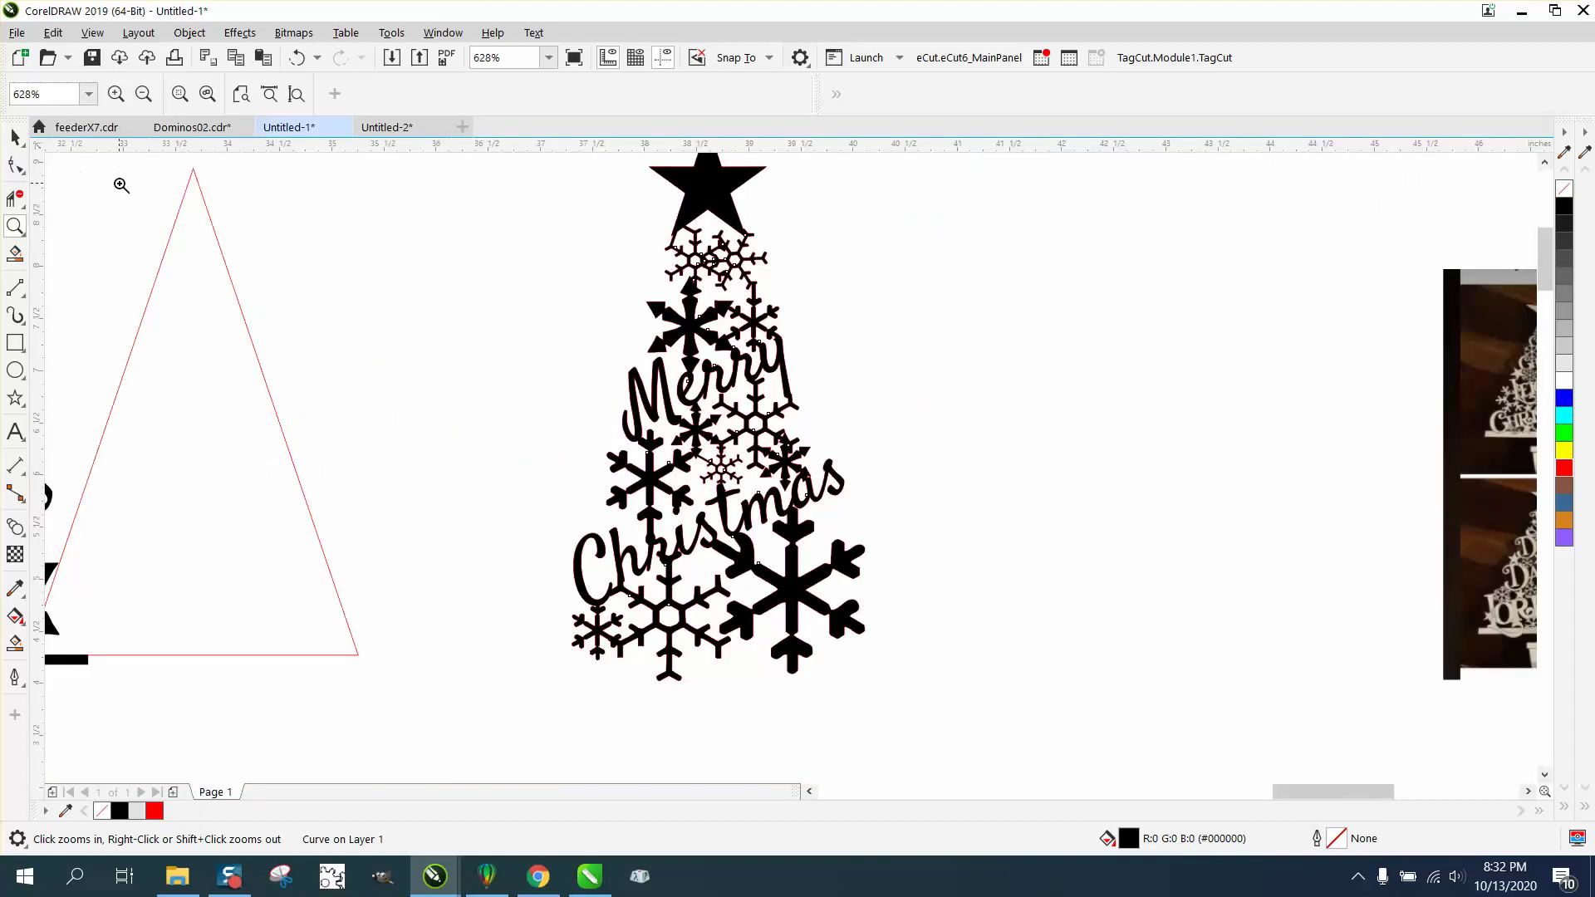